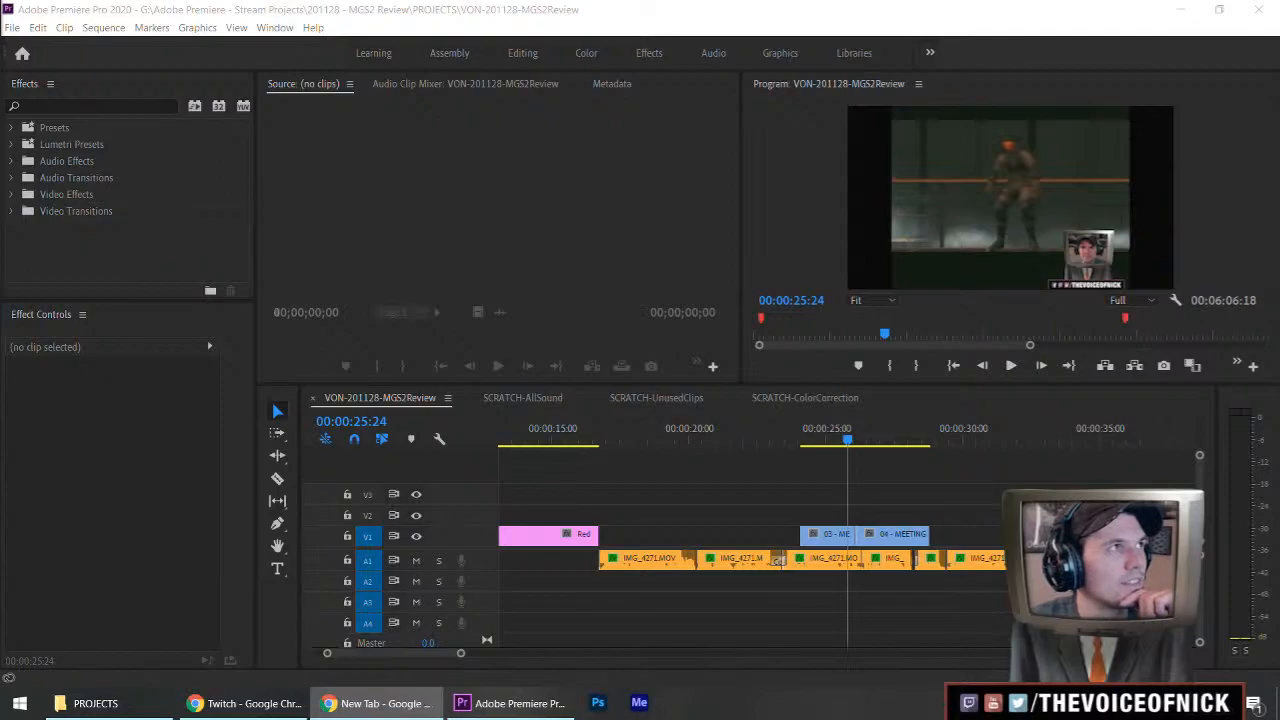
Search Google for "how to download youtube videos" and skim the results.
type("how ")
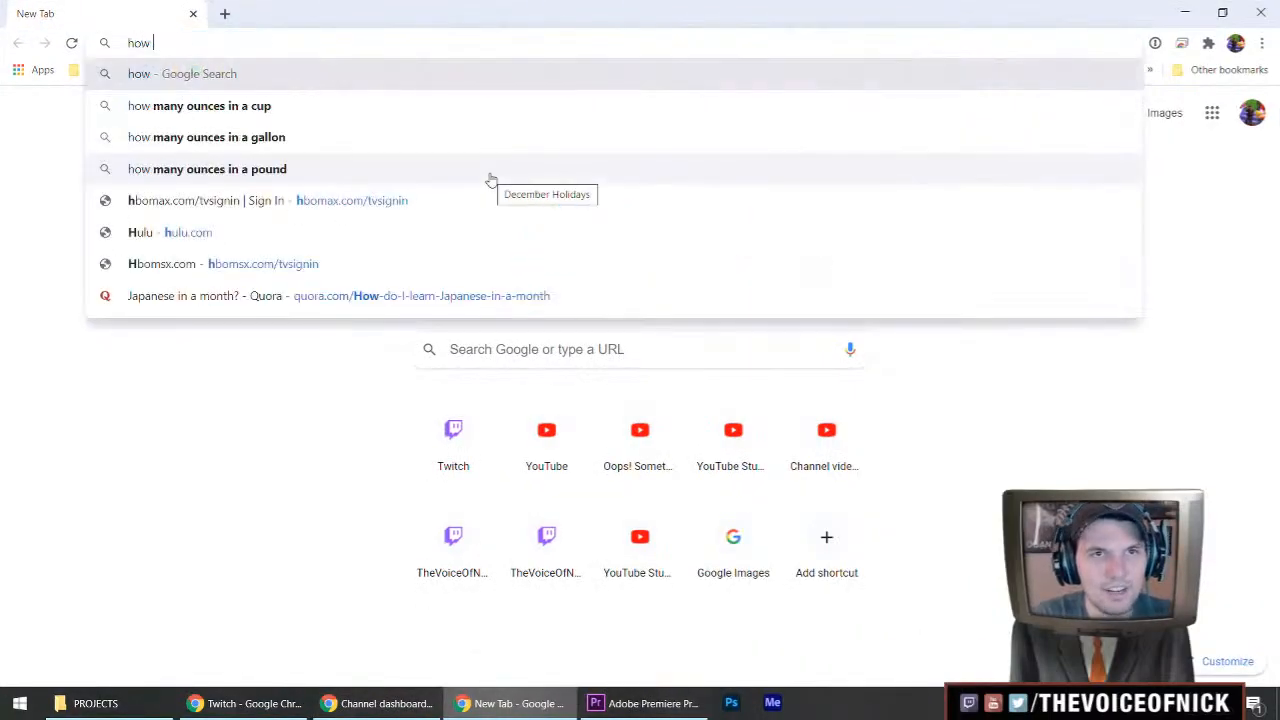
type("to download youtube videos")
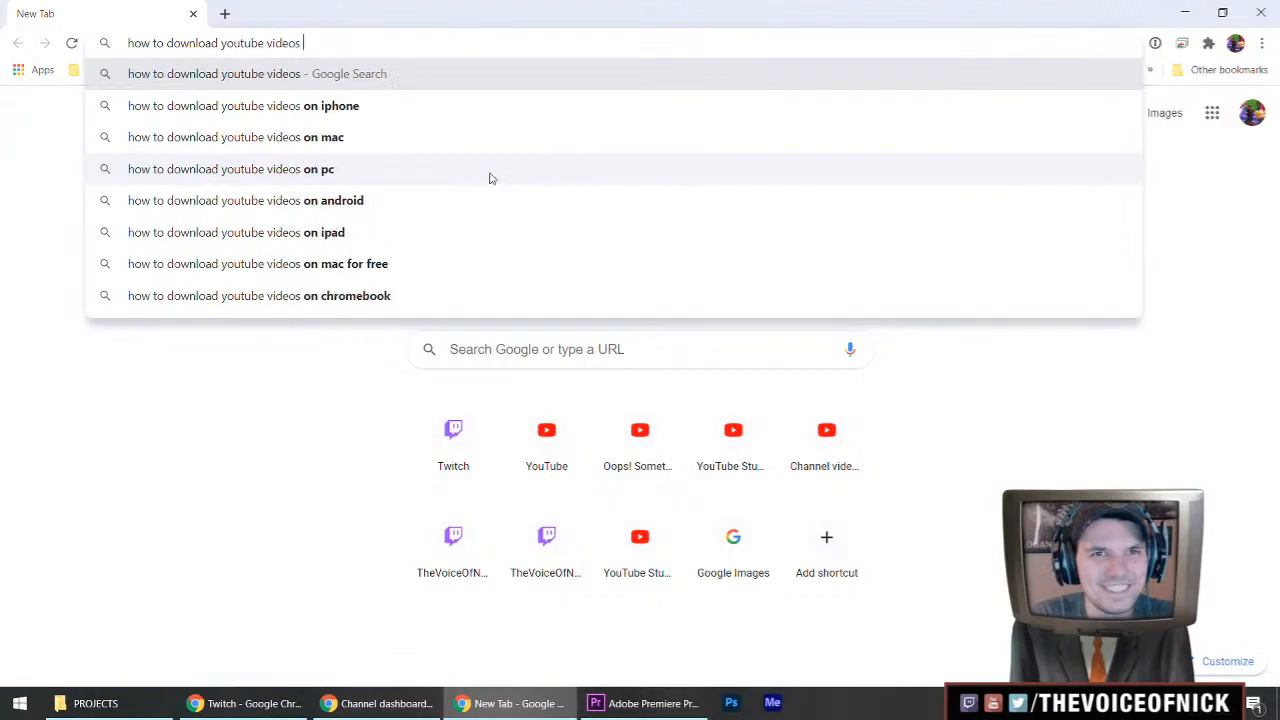
key("Return")
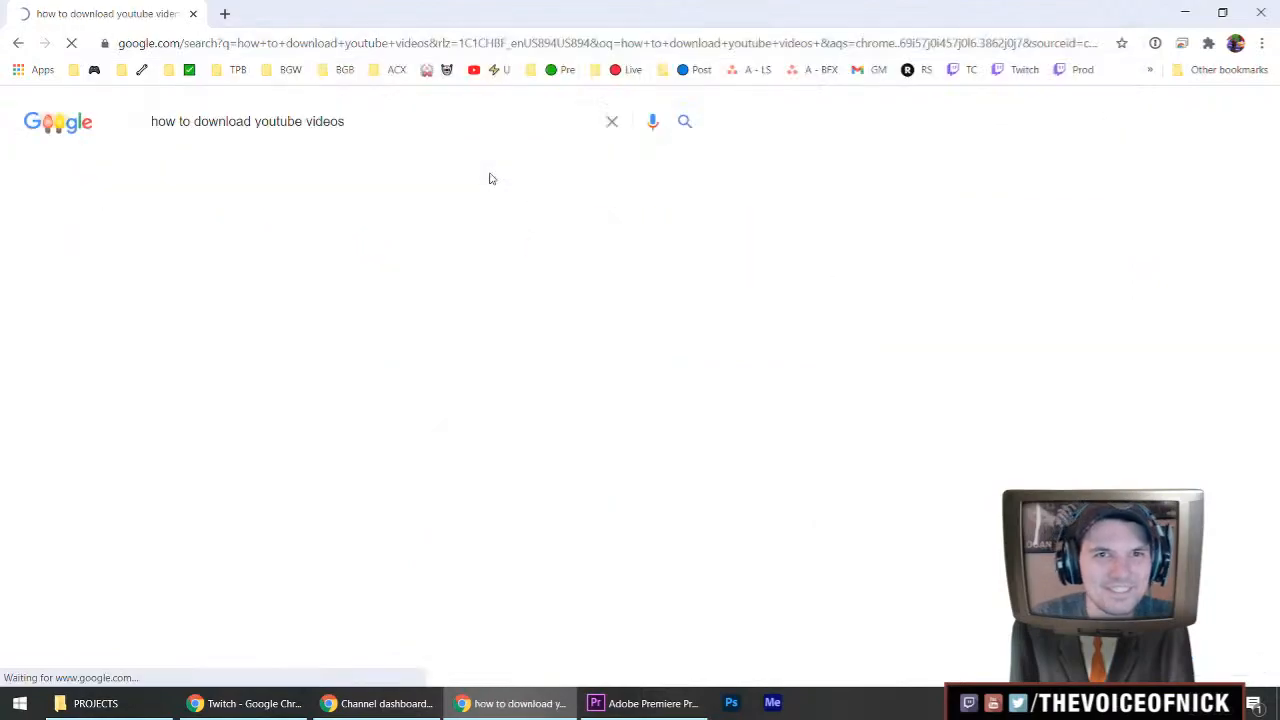
scroll(445, 268, "down", 4)
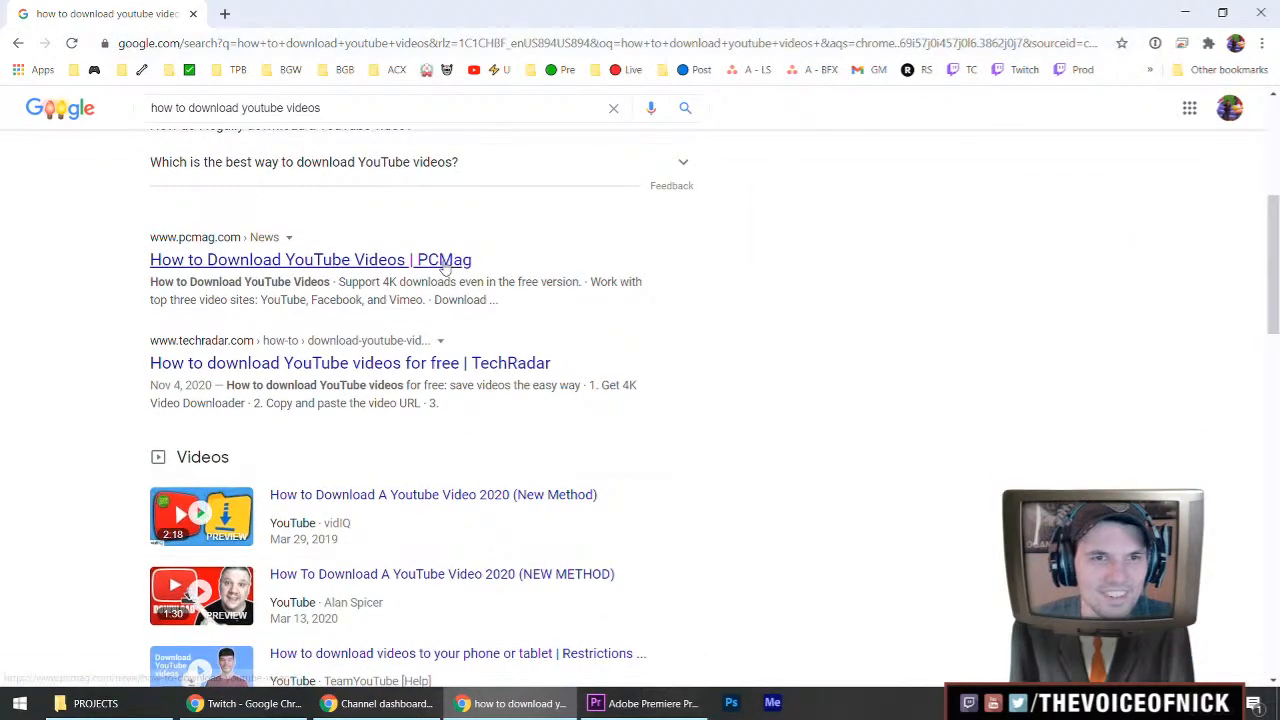
scroll(370, 278, "down", 5)
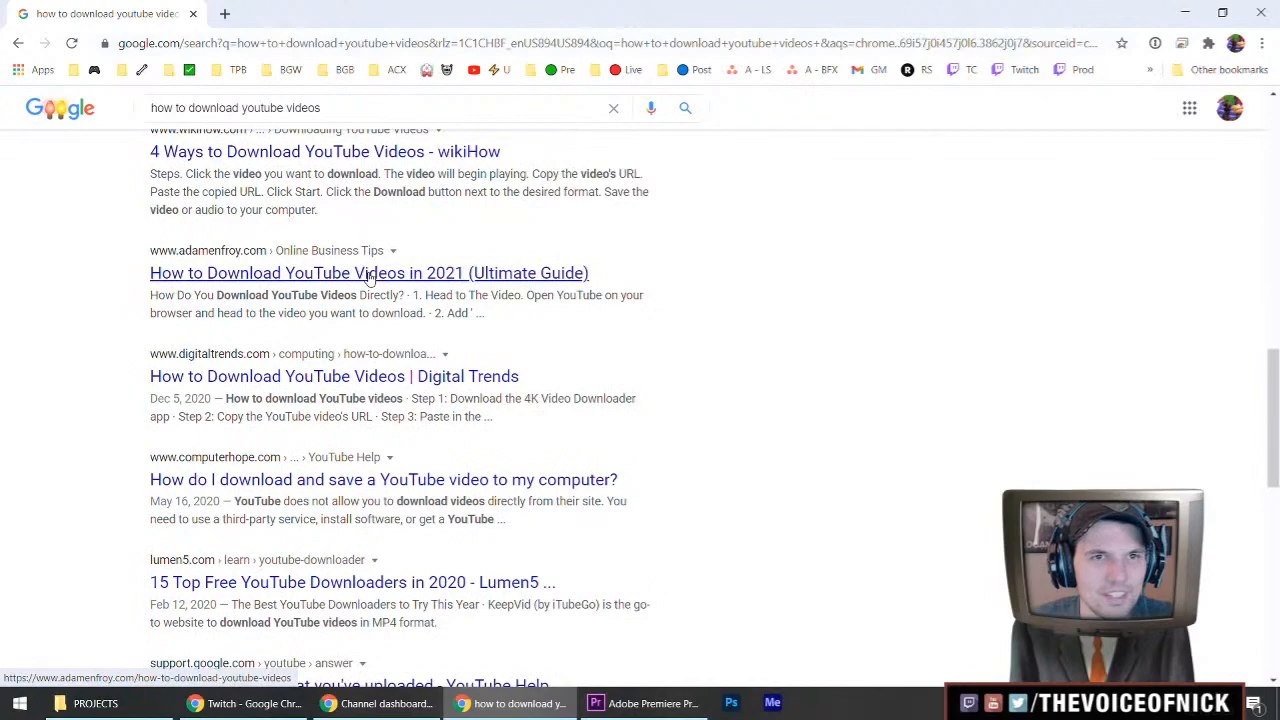
scroll(368, 278, "up", 10)
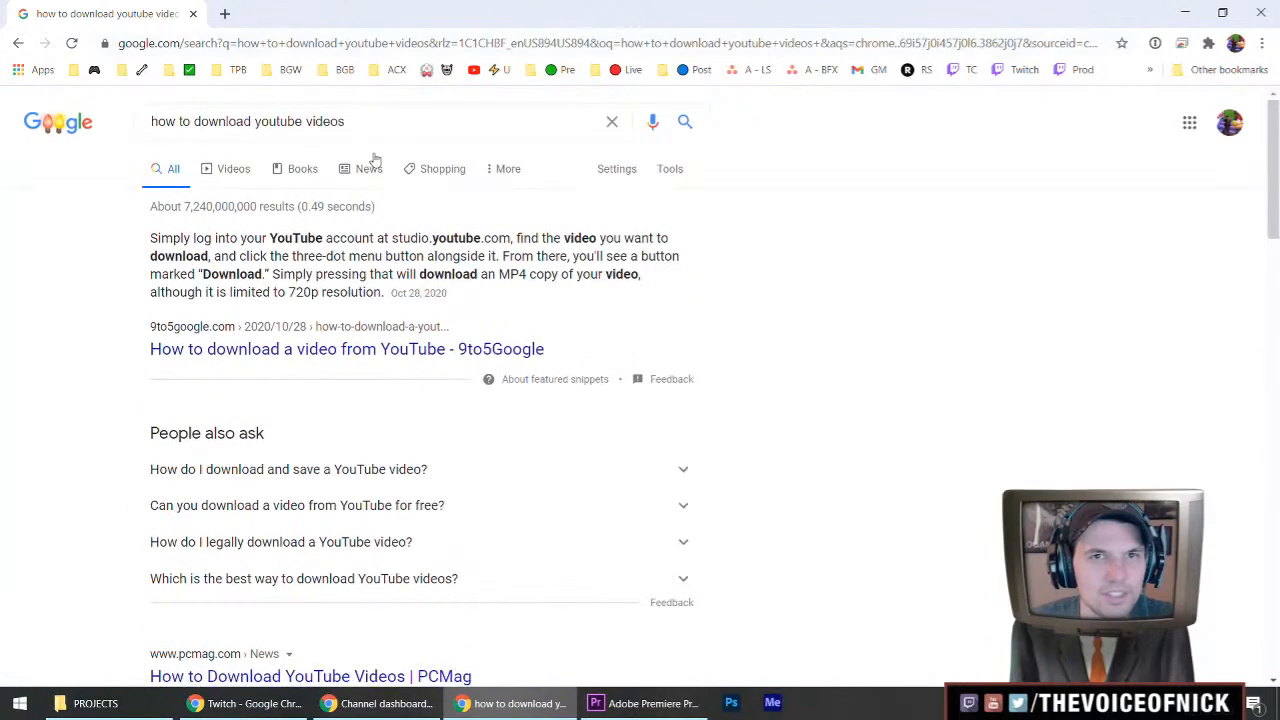
Search Google for "youtube video downloader" and look through the listed download sites.
left_click(371, 126)
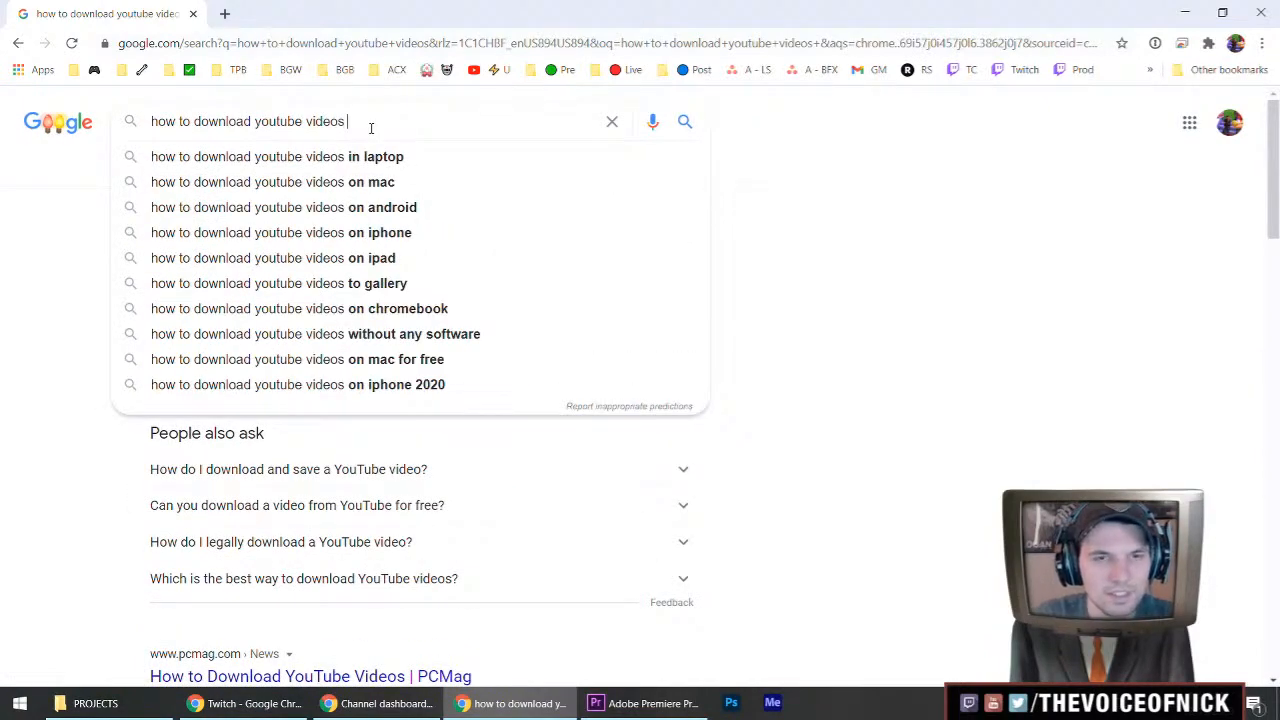
key("BackSpace")
key("ctrl+a")
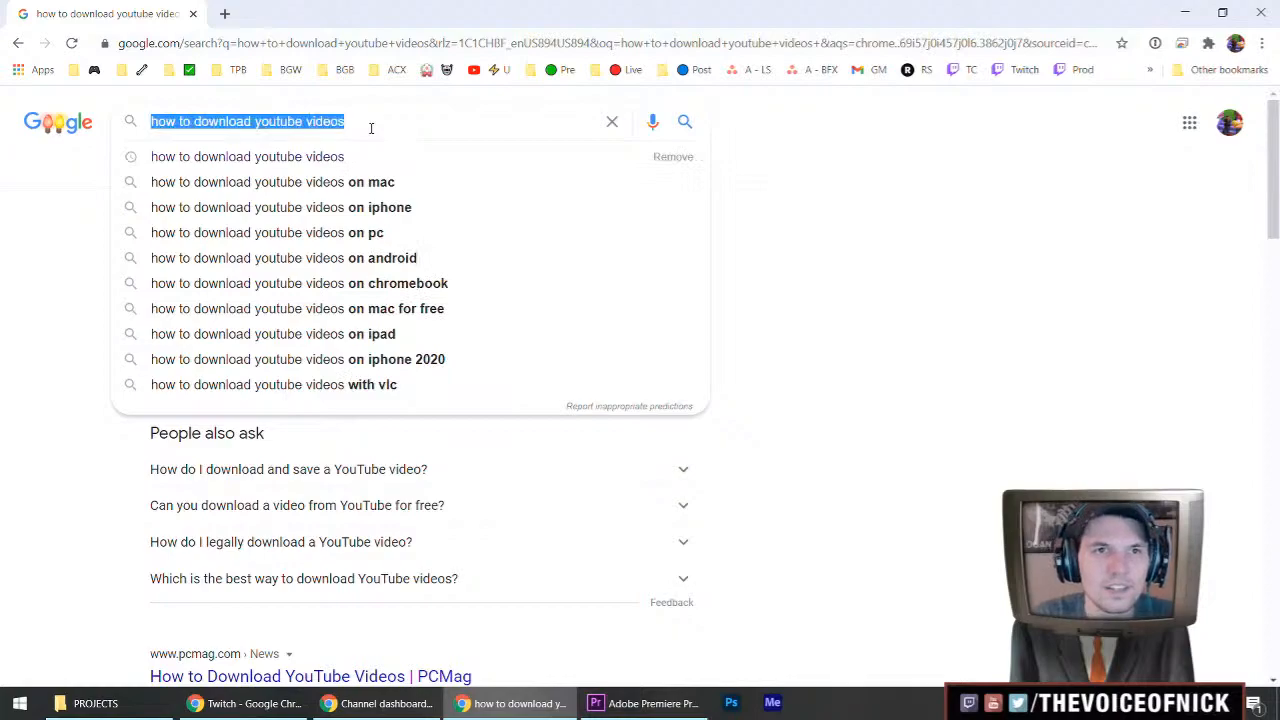
type("youtube video d")
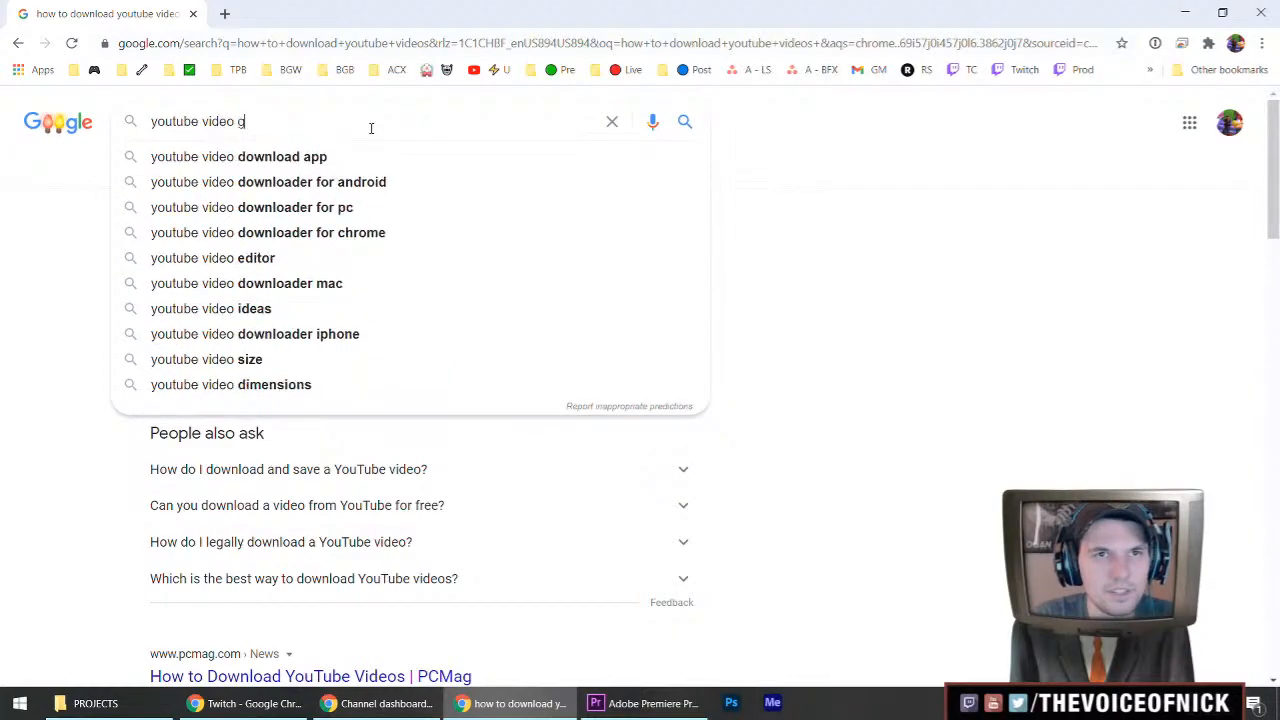
type("ownloader")
key("Return")
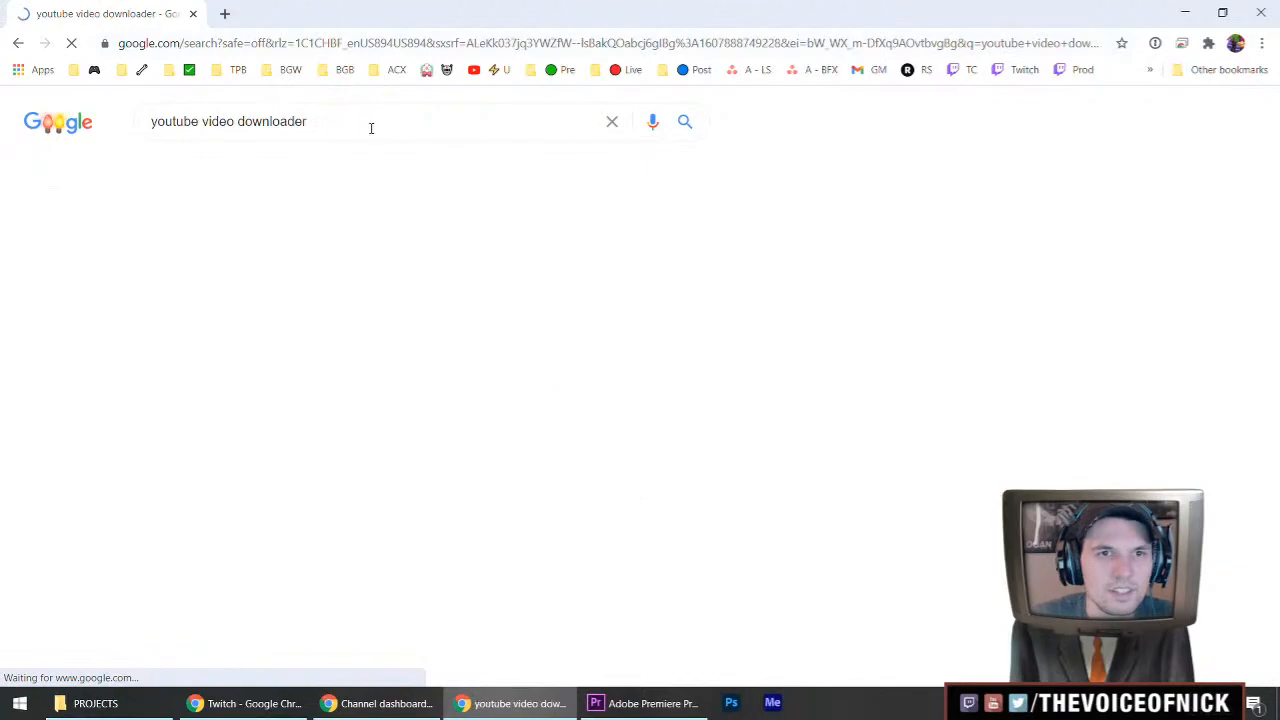
scroll(306, 330, "down", 3)
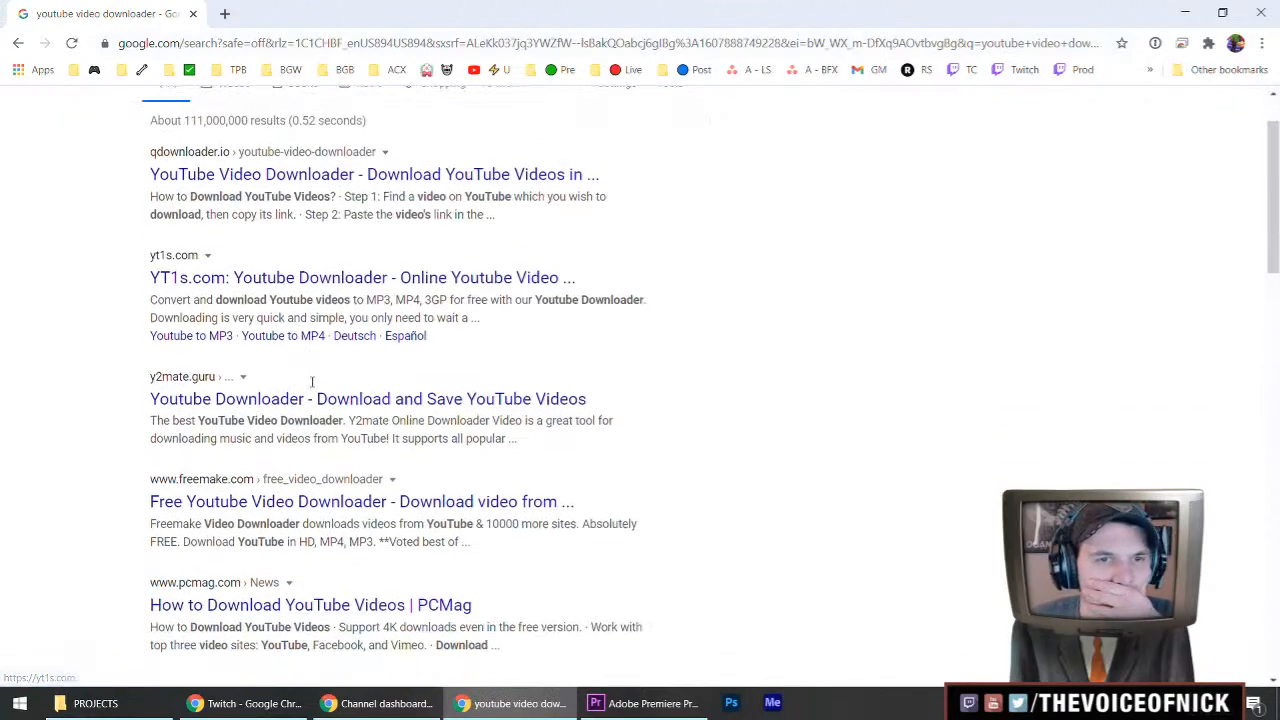
scroll(262, 334, "down", 8)
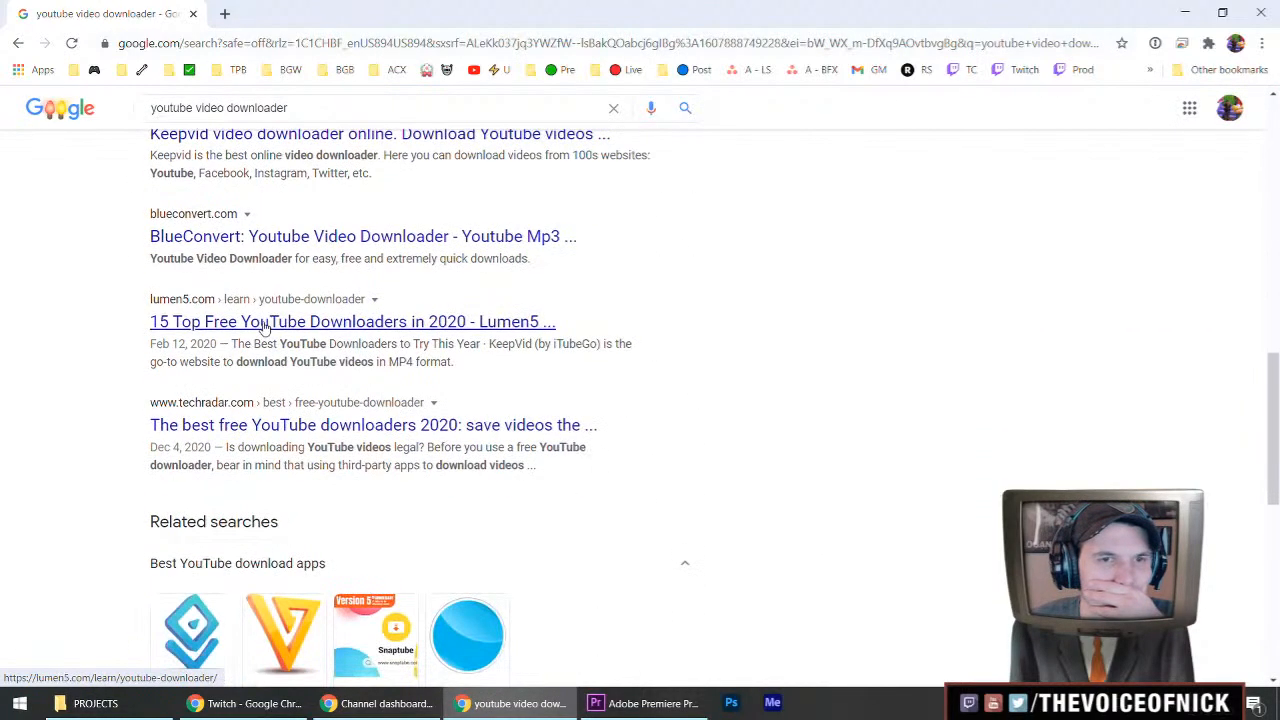
scroll(79, 227, "up", 10)
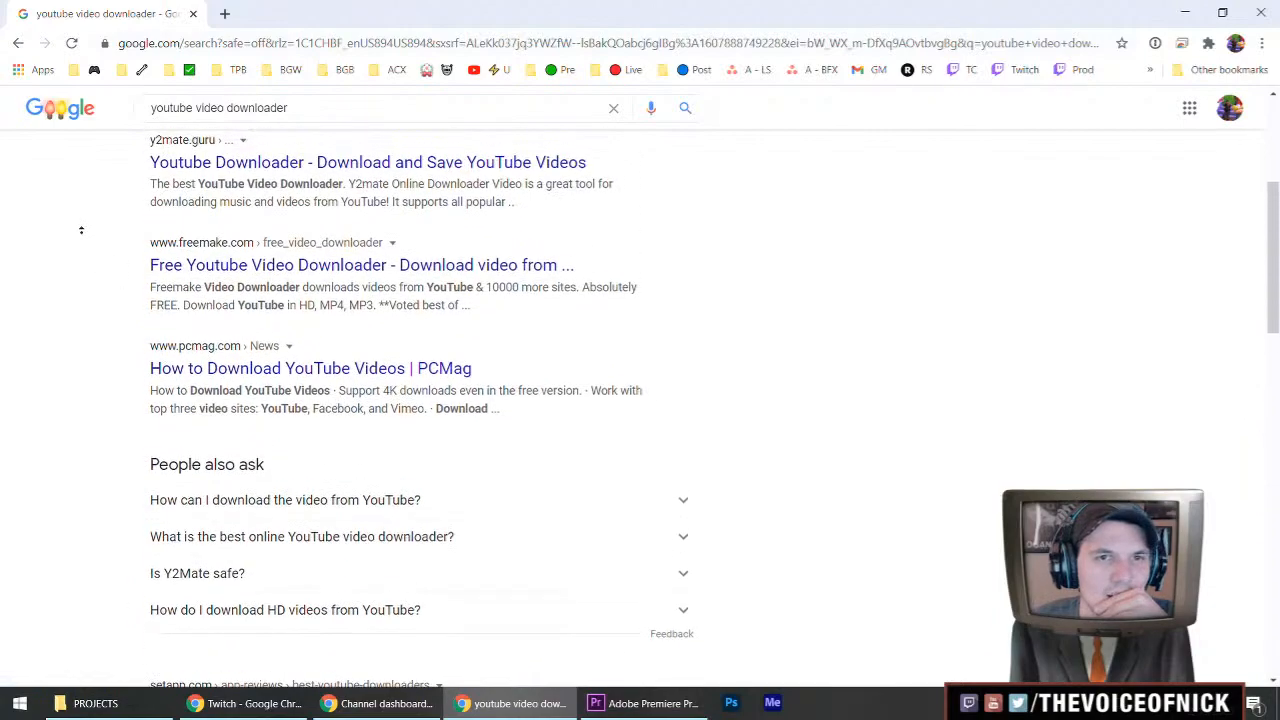
Search Google for "youtube to mp4" and open the ClipConverter.cc result.
double_click(262, 123)
left_click_drag(231, 122, 220, 125)
type("to mp4")
key("Return")
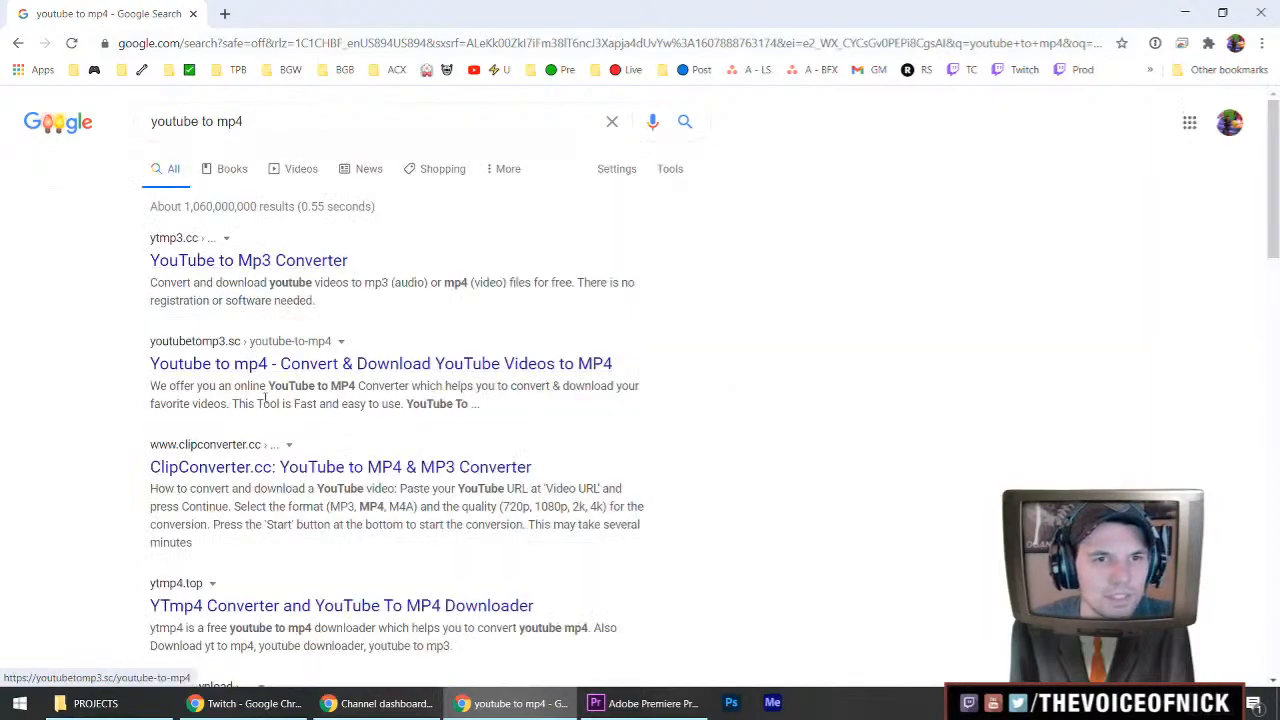
left_click(273, 470)
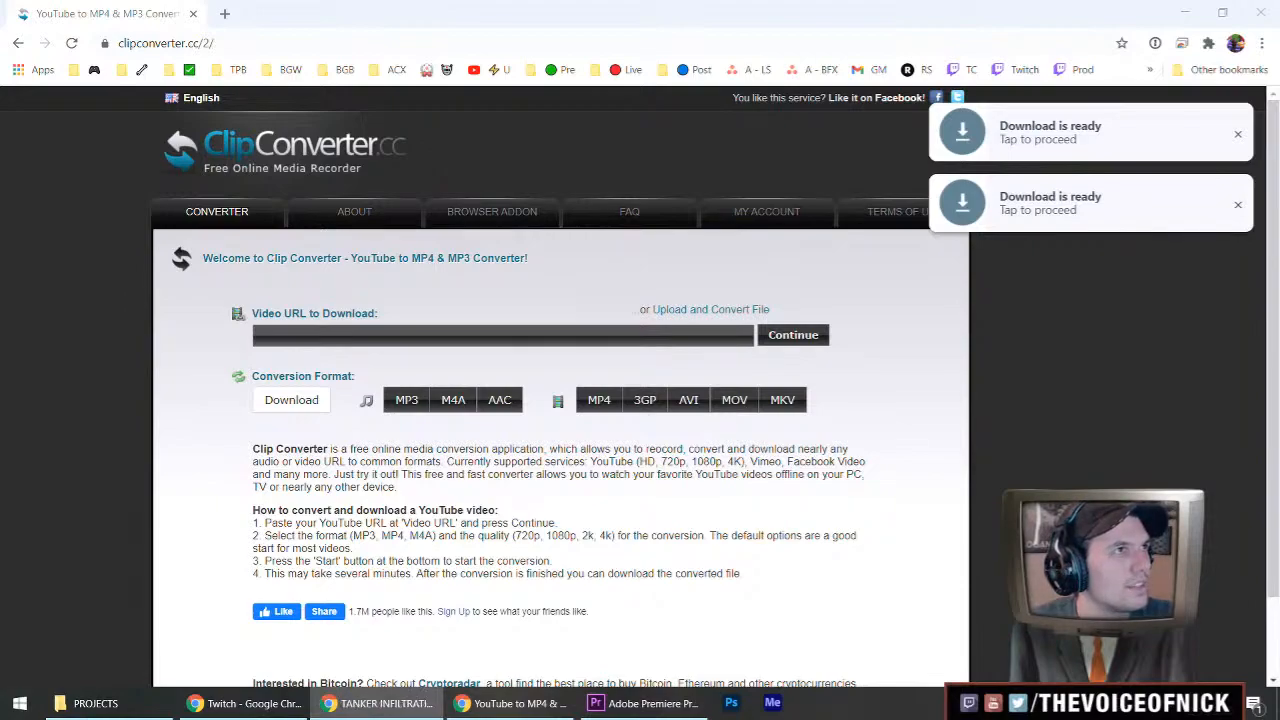
left_click(540, 344)
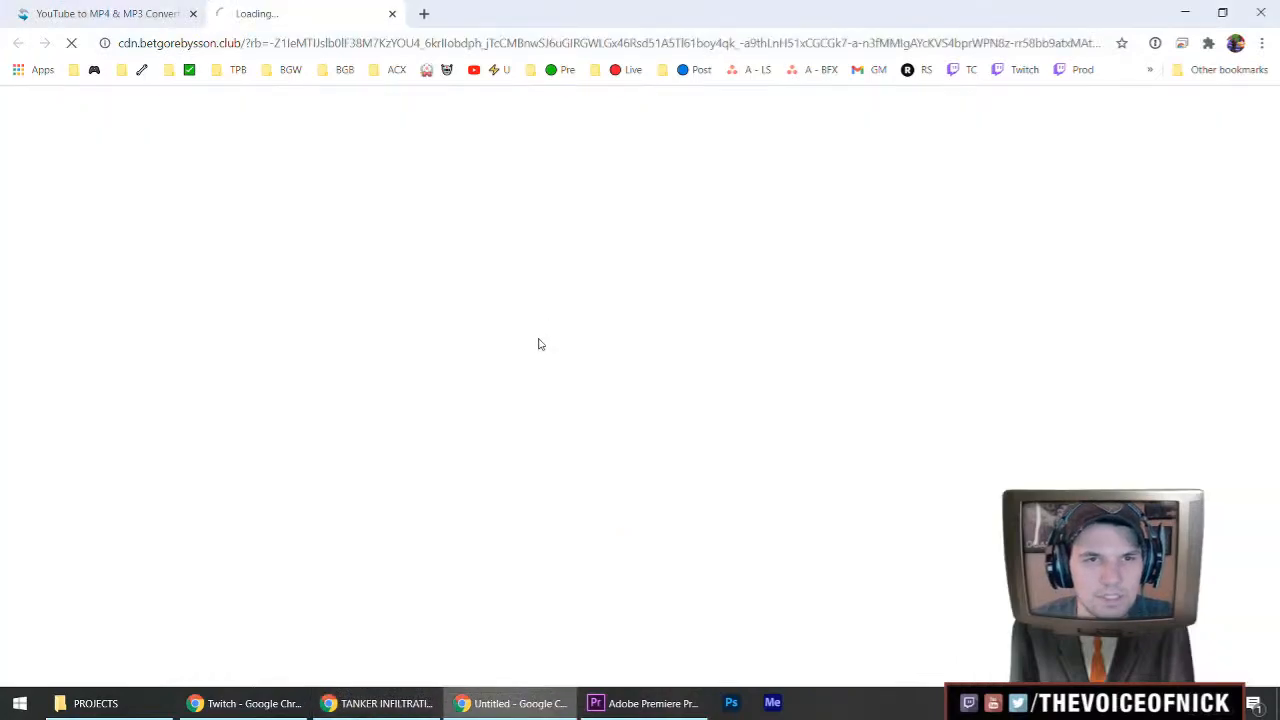
key("ctrl+w")
left_click(400, 335)
key("ctrl+w")
left_click(500, 336)
type("https://www.youtube.com/watch?v=eCAKADU5KOQ&list=PLgPQ2Z_BolO89oyKK4Cv35Gz7Jxd2j3Jd&index=28&t=17s")
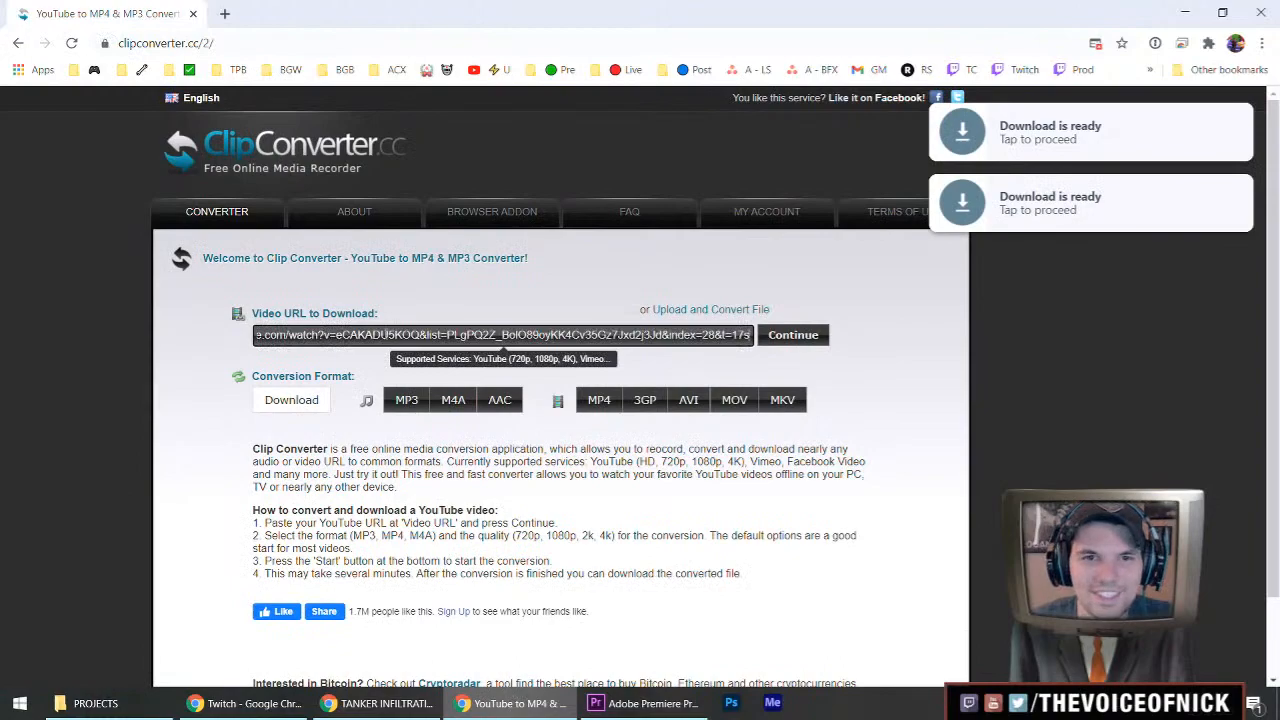
Choose MP4 as the conversion format, submit the video URL, and close the ad tab.
left_click(595, 400)
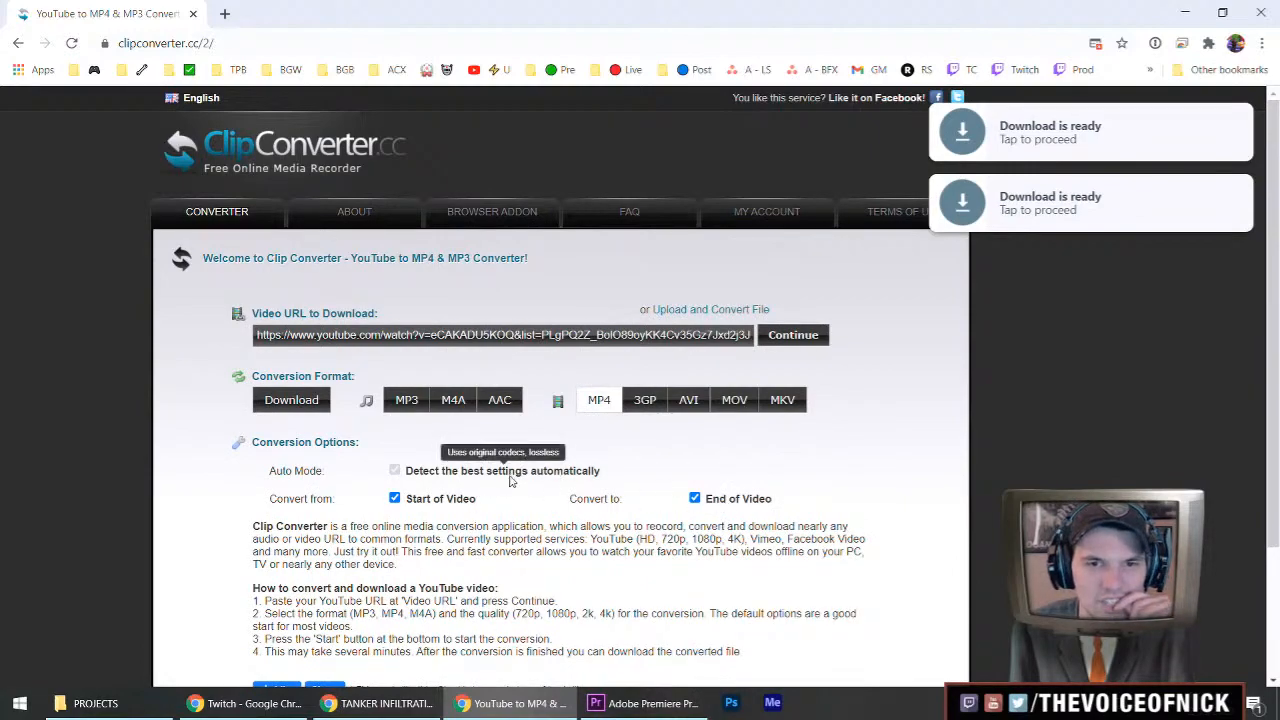
left_click(788, 338)
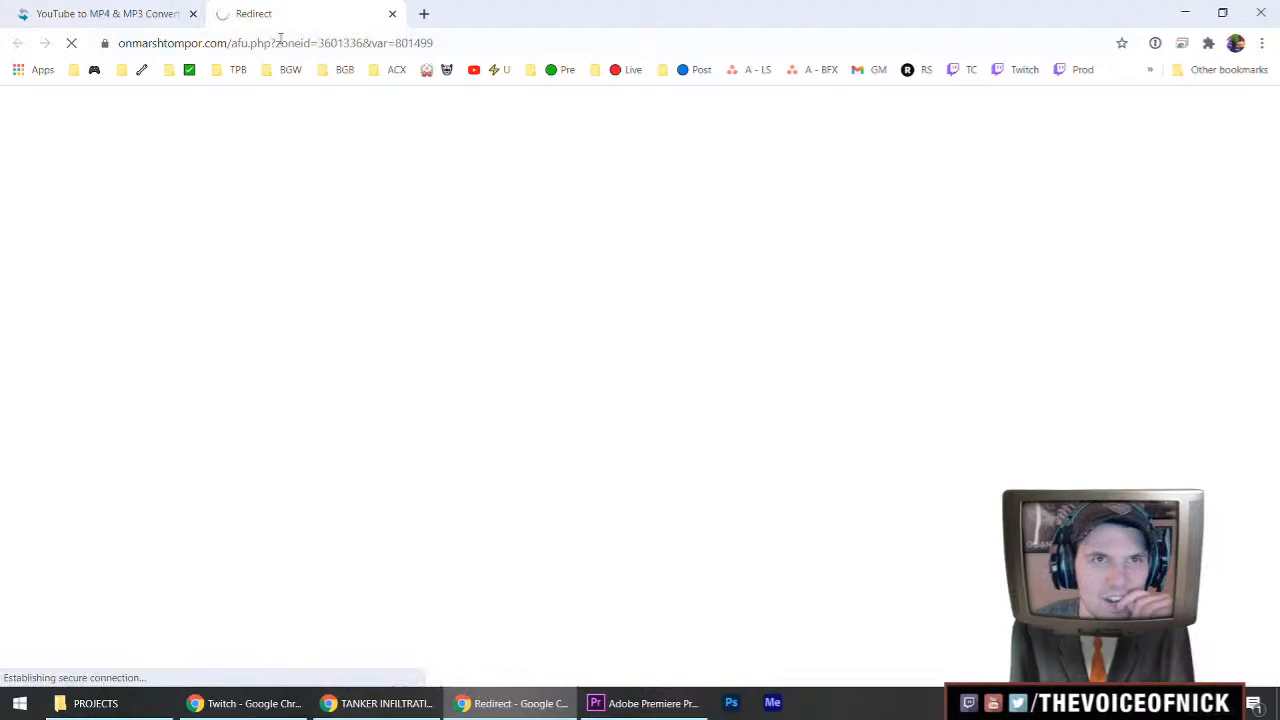
key("ctrl+w")
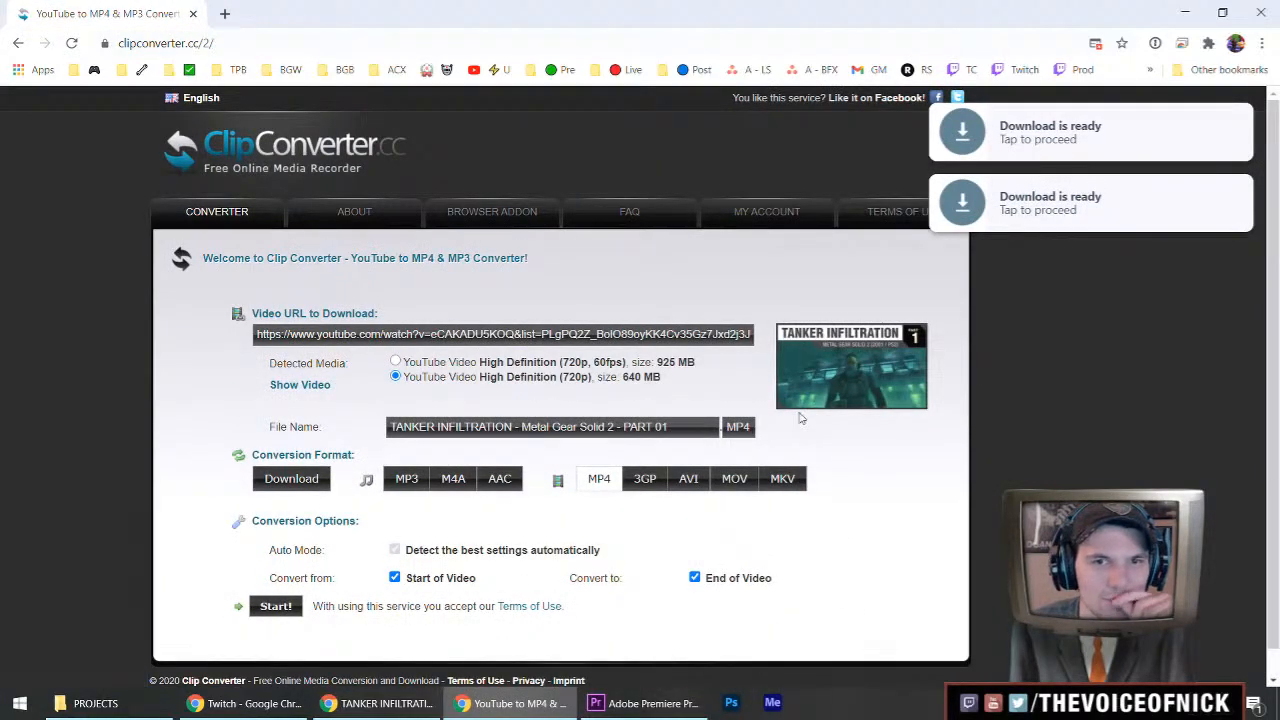
Convert the Tanker Infiltration video to MP4 using the 720p source, and request the download of the converted file.
scroll(687, 380, "down", 1)
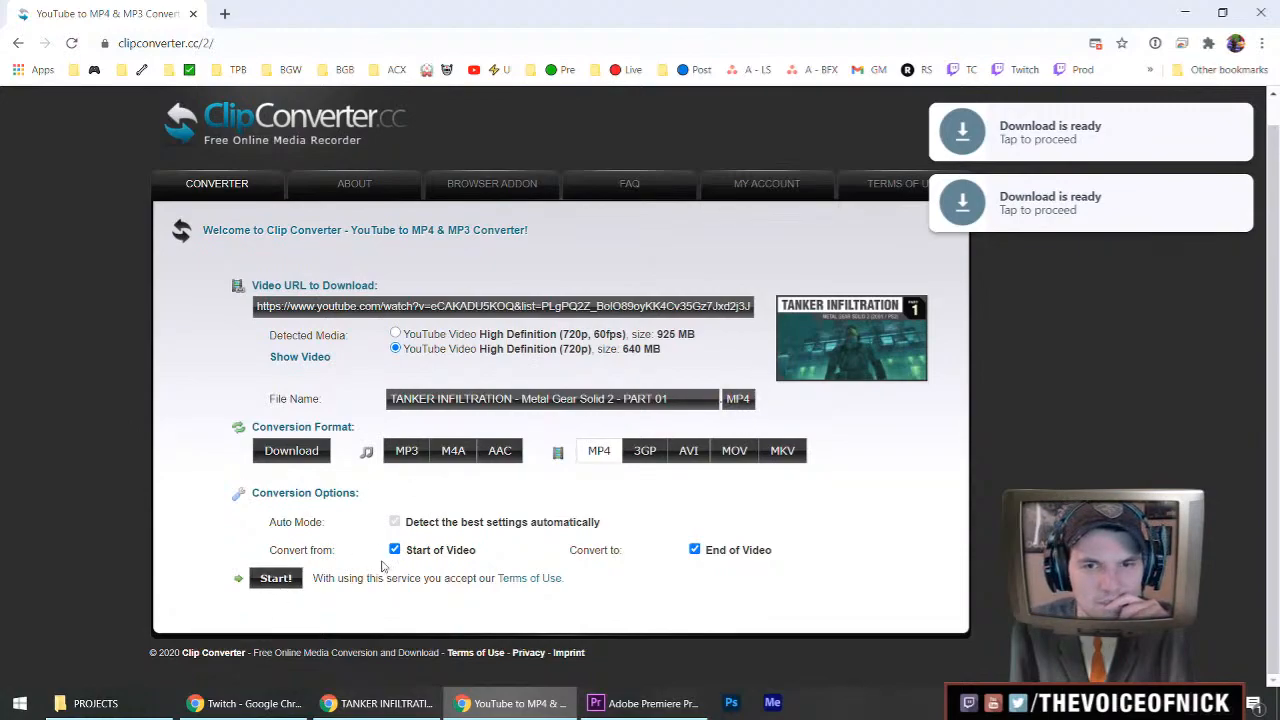
left_click(270, 580)
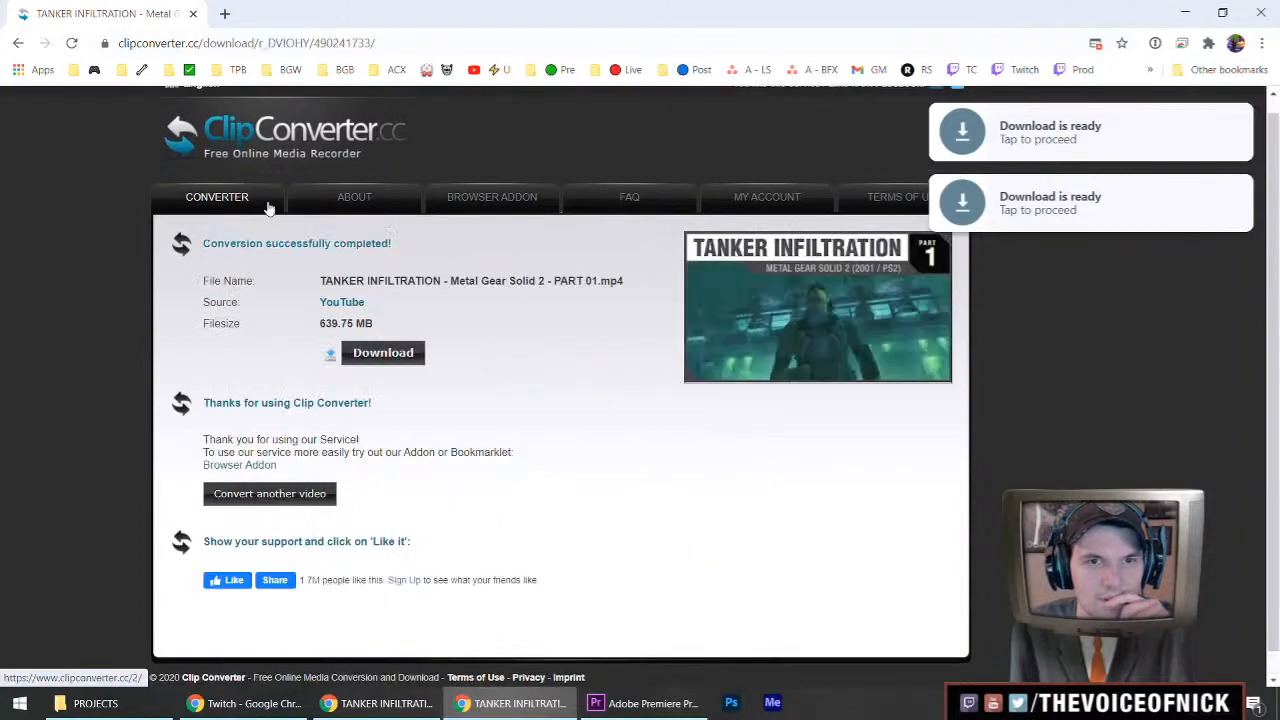
left_click(388, 354)
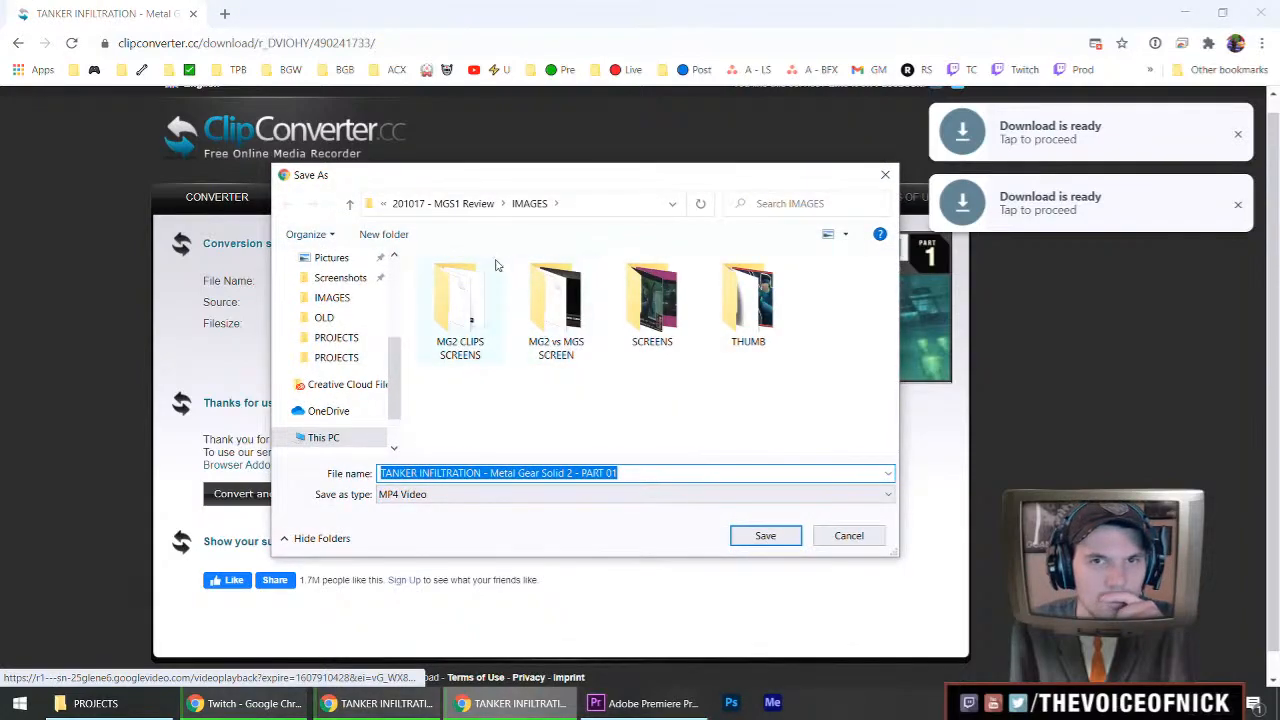
Save TANKER INFILTRATION - Metal Gear Solid 2 - PART 01 as an MP4 in the FOOTAGE folder of 201128 - MGS2 Review.
left_click(461, 204)
left_click(430, 204)
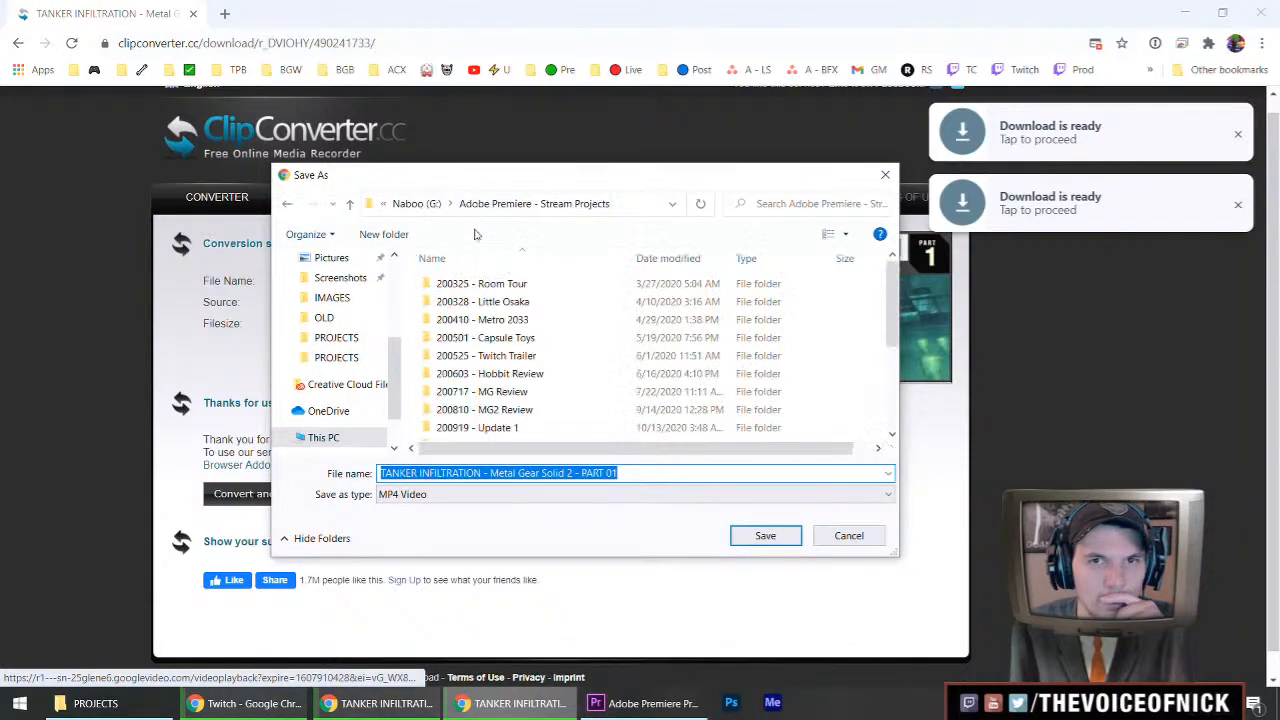
scroll(520, 384, "down", 2)
double_click(515, 362)
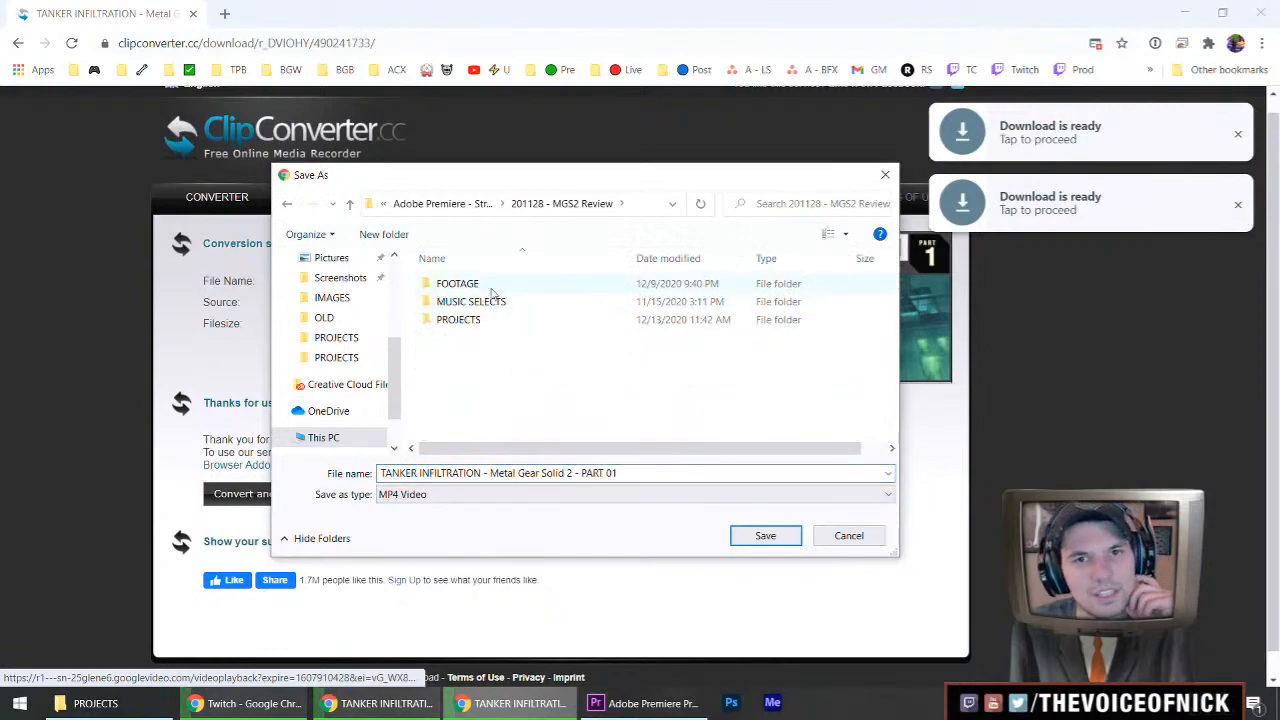
double_click(490, 288)
double_click(491, 291)
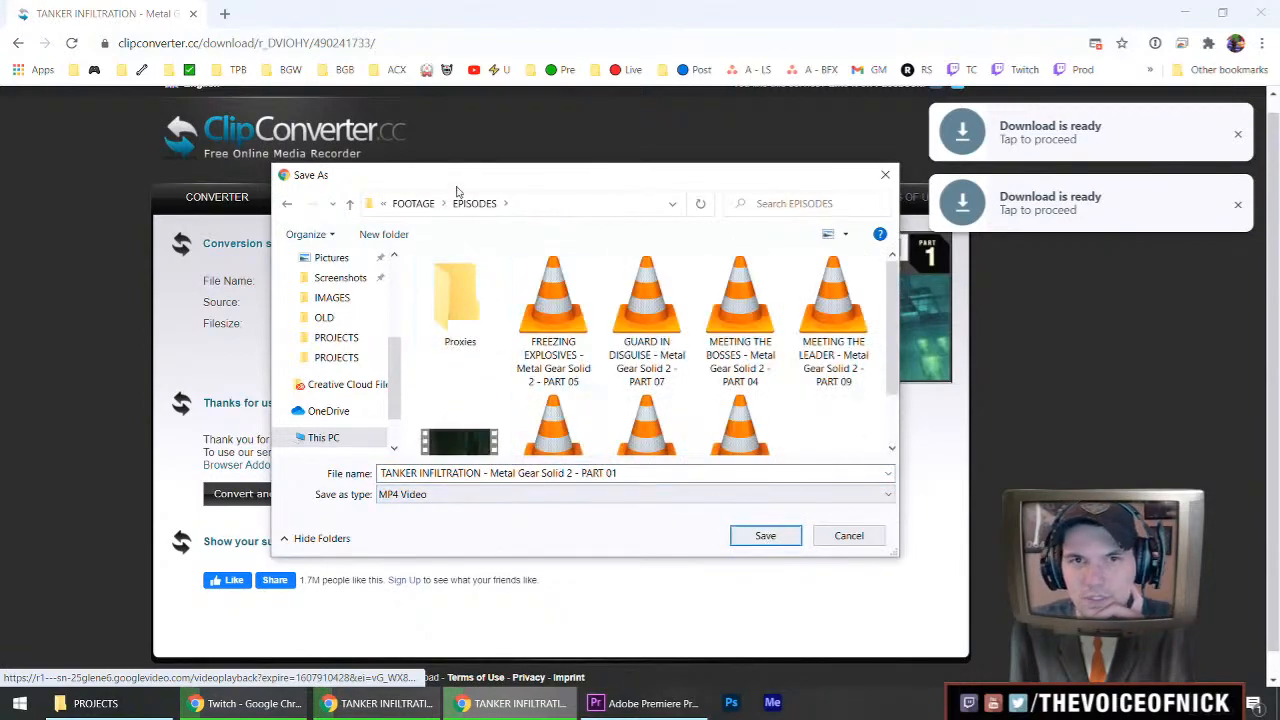
left_click(424, 206)
left_click(765, 536)
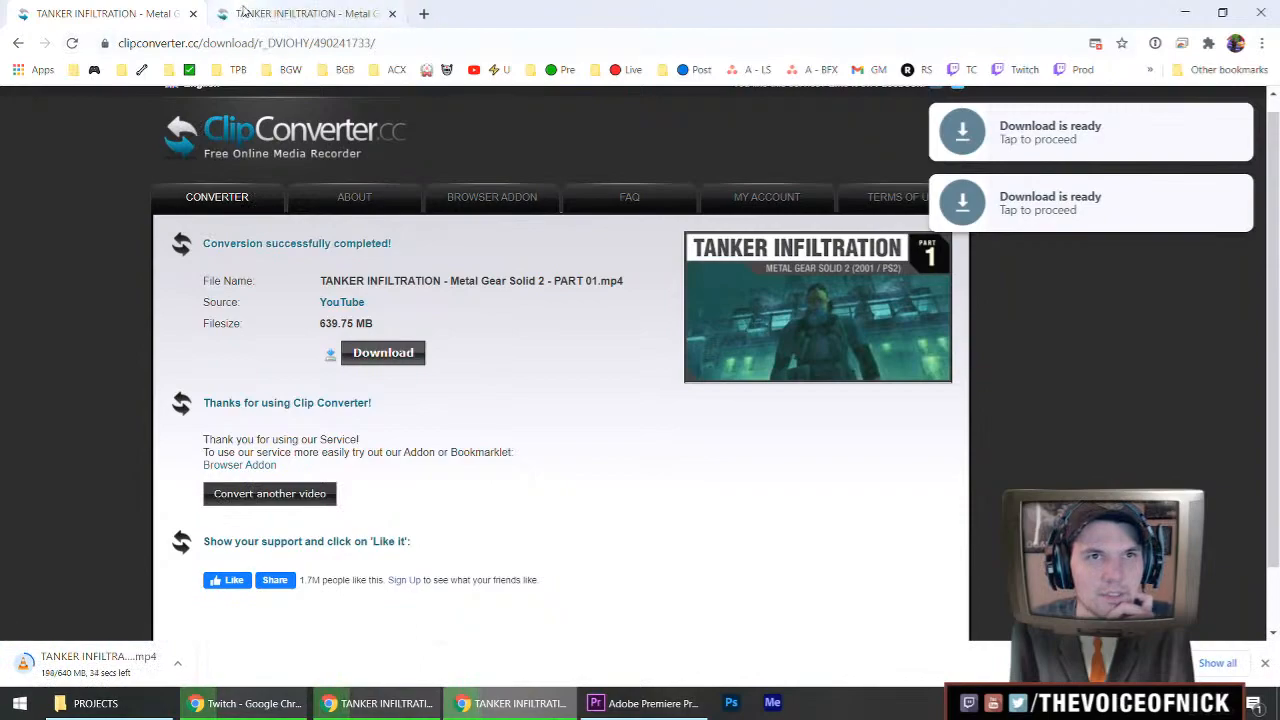
Load clipconverter.cc in the second browser tab and duplicate that tab three times.
left_click(262, 12)
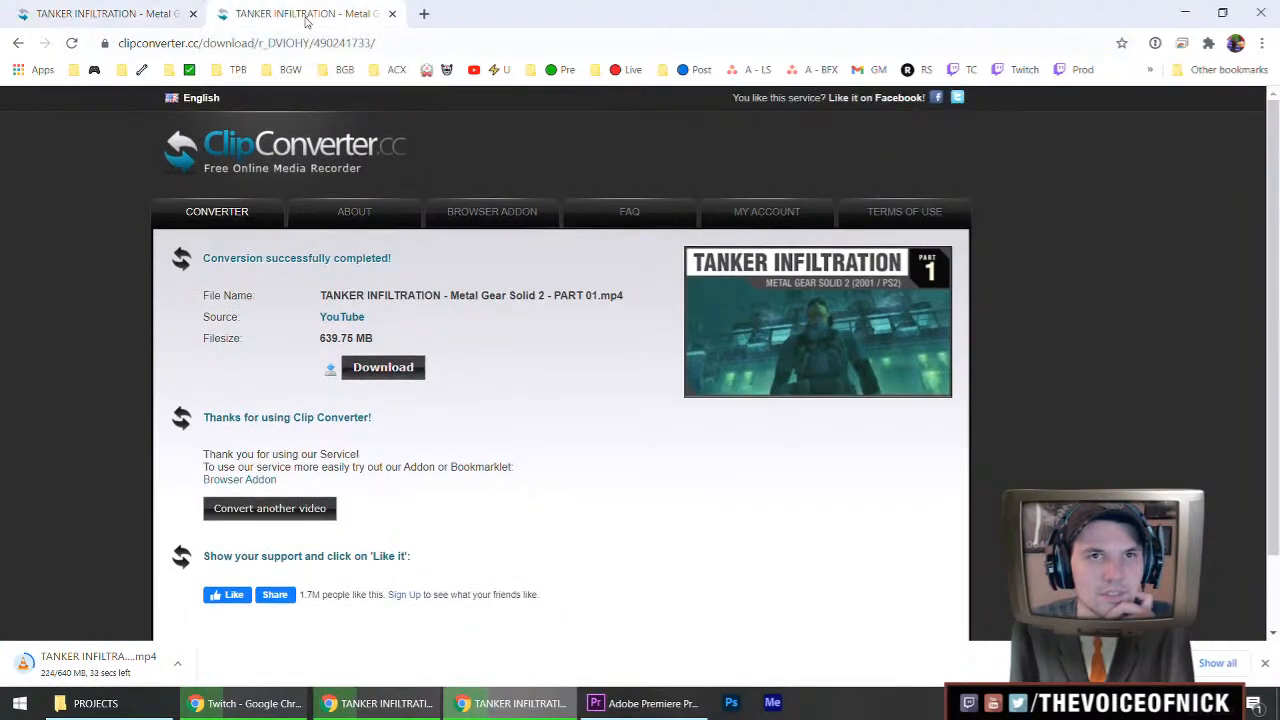
left_click(316, 45)
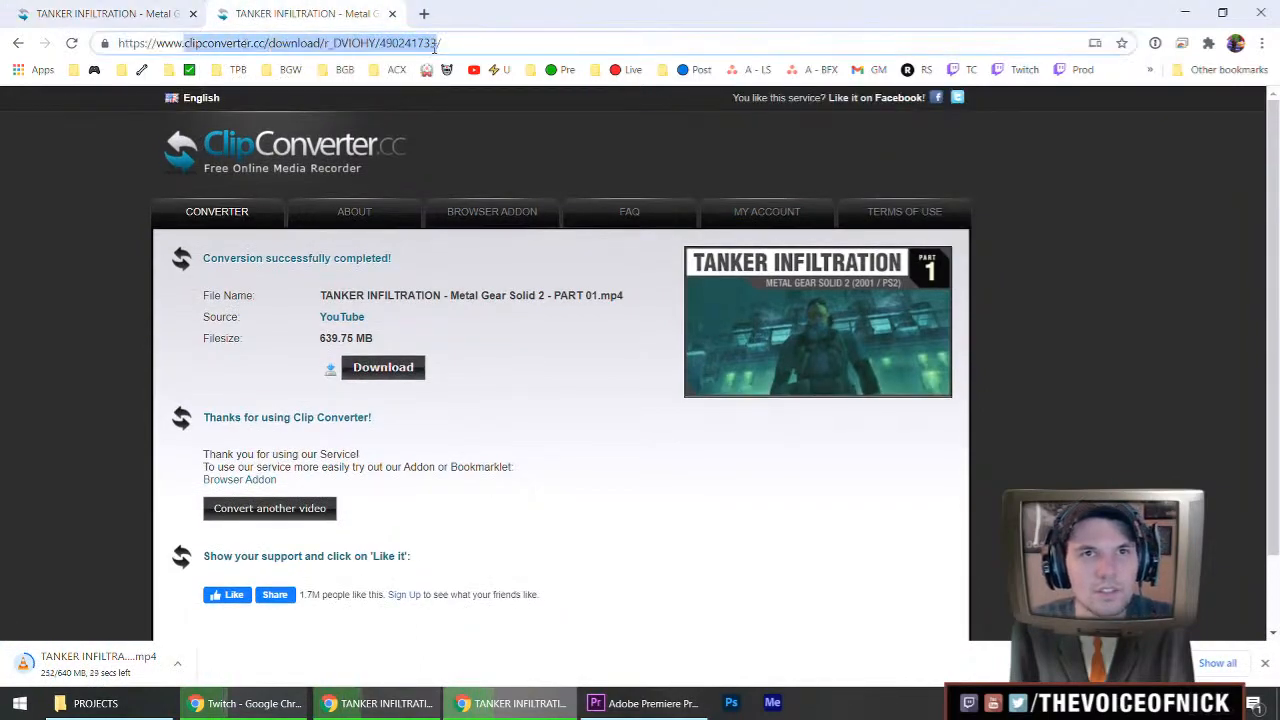
left_click_drag(316, 45, 440, 43)
key("BackSpace")
key("Return")
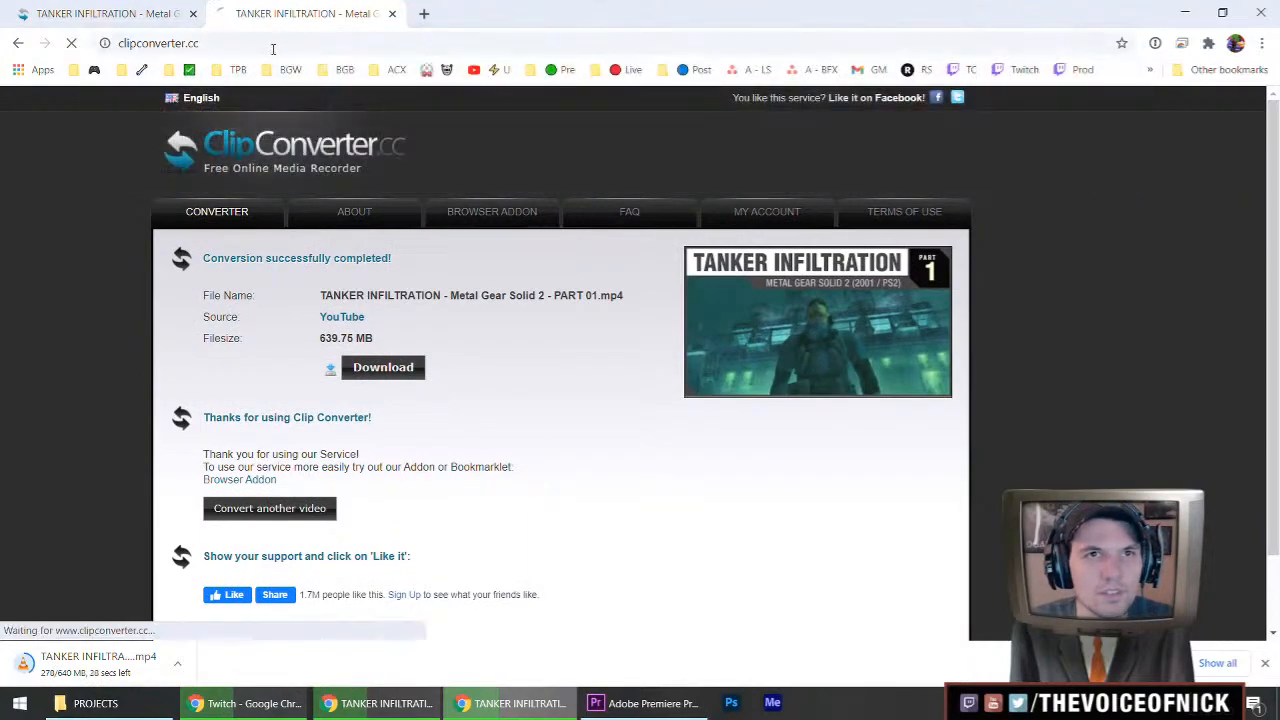
middle_click(72, 46)
middle_click(72, 46)
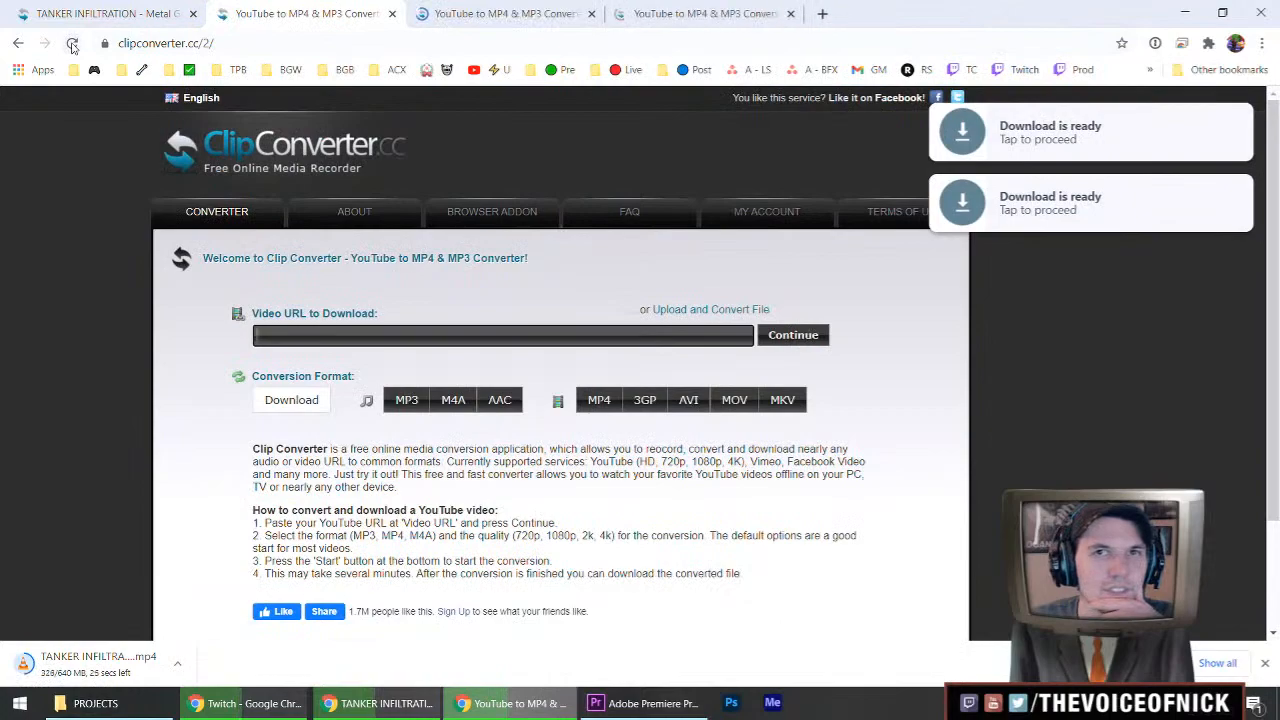
middle_click(72, 46)
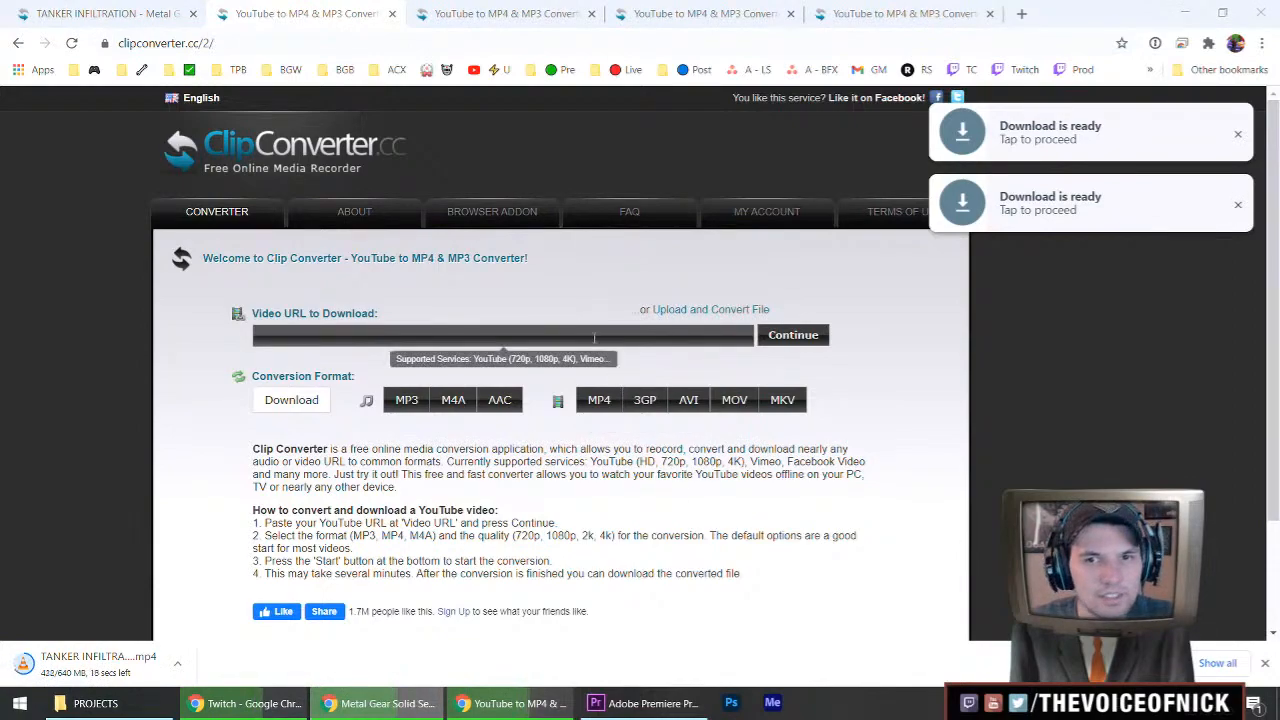
left_click(594, 337)
type("https://www.youtube.com/watch?v=eiv070pvBV8&list=PLgPQ2Z_BolO89oyKK4Cv35Gz7Jxd2j3Jd&index=39&t=3s")
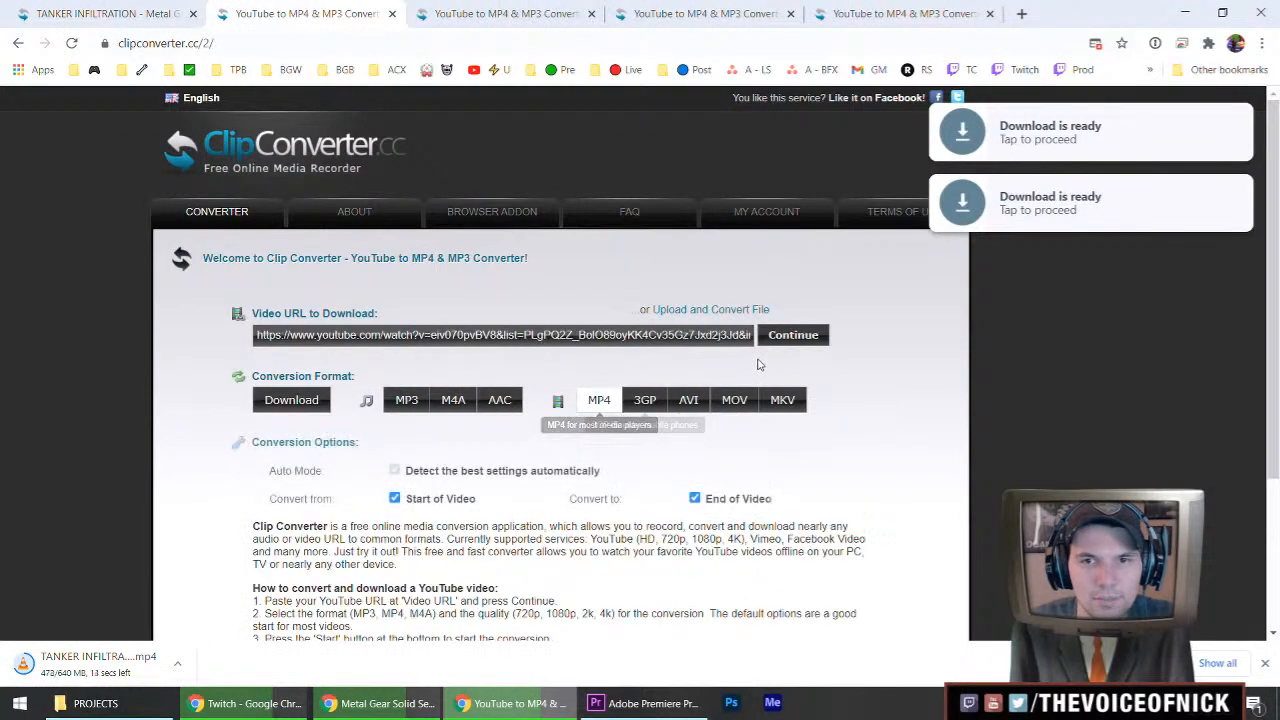
left_click(789, 337)
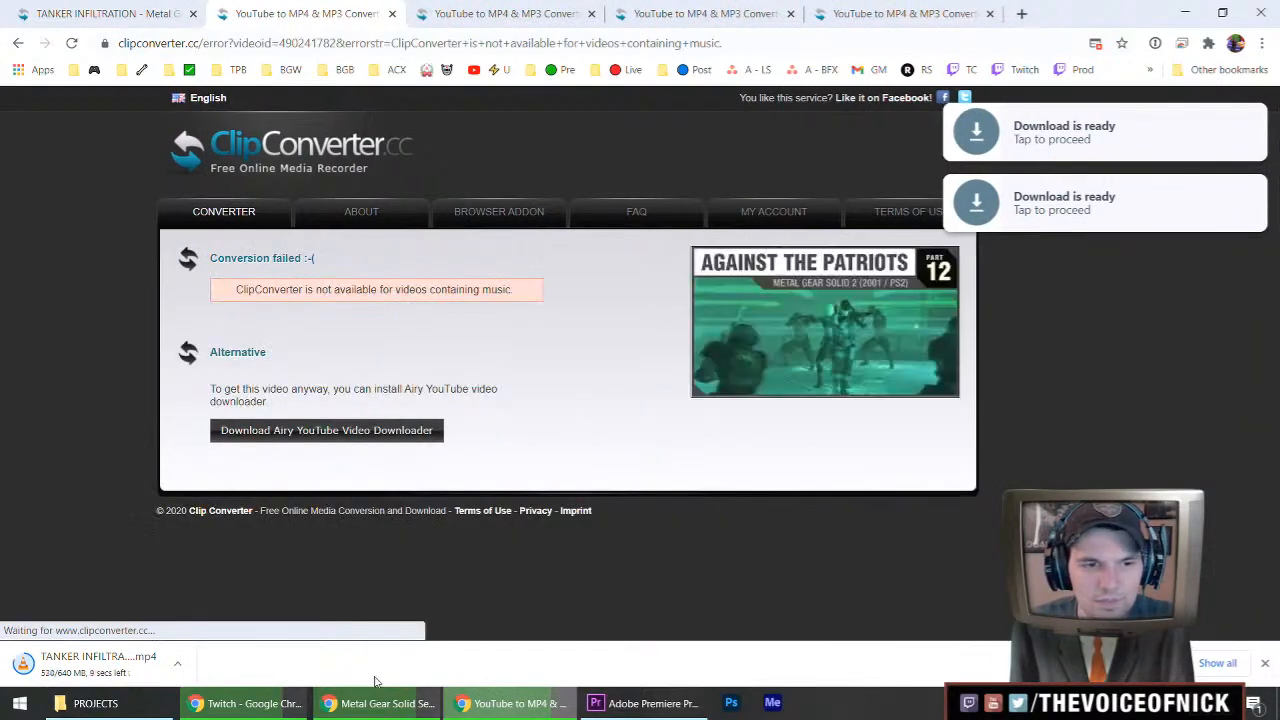
double_click(336, 289)
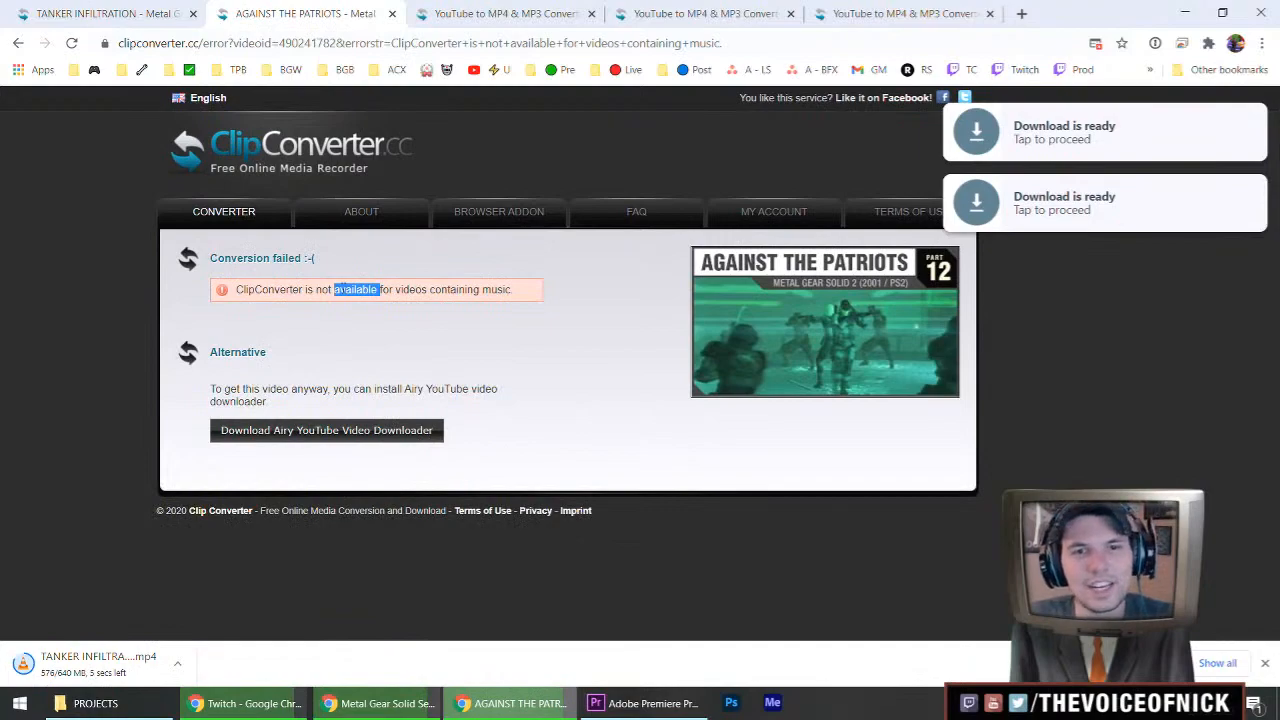
Read the conversion failure message and the suggested alternative downloader on the AGAINST THE PATRIOTS page.
triple_click(340, 289)
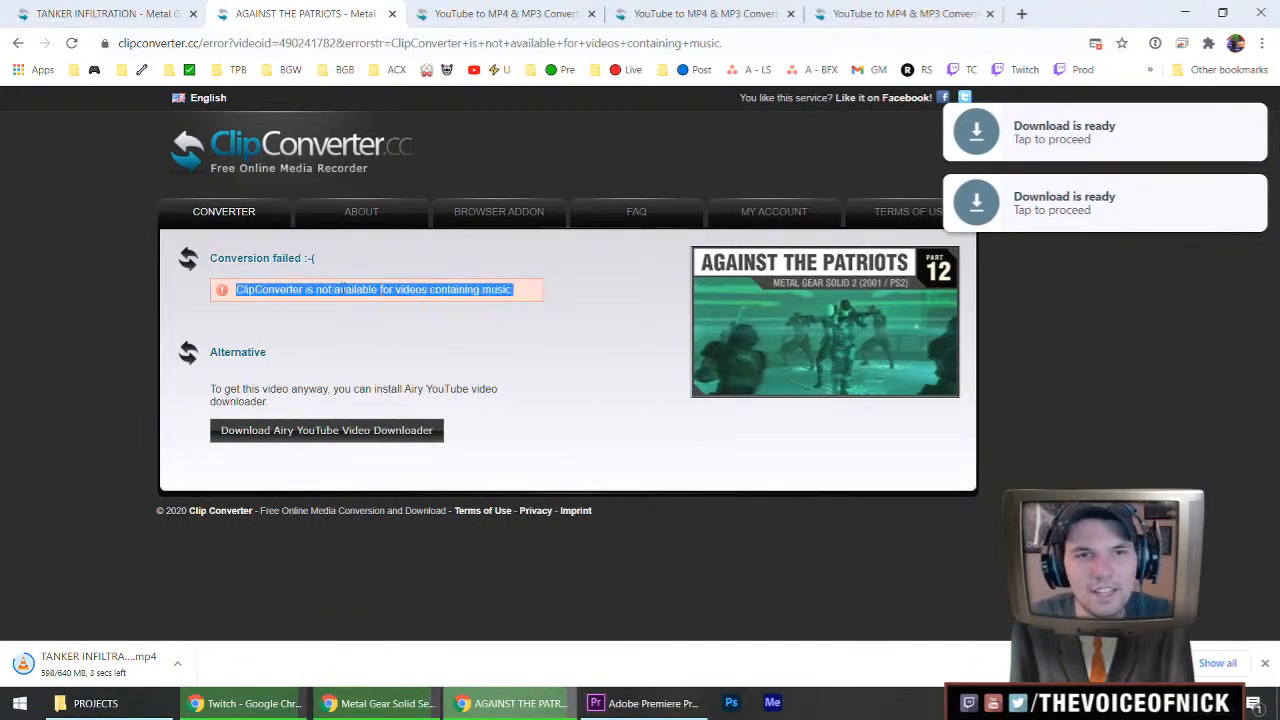
triple_click(336, 273)
triple_click(333, 289)
left_click_drag(333, 289, 212, 257)
left_click(331, 270)
left_click(397, 310)
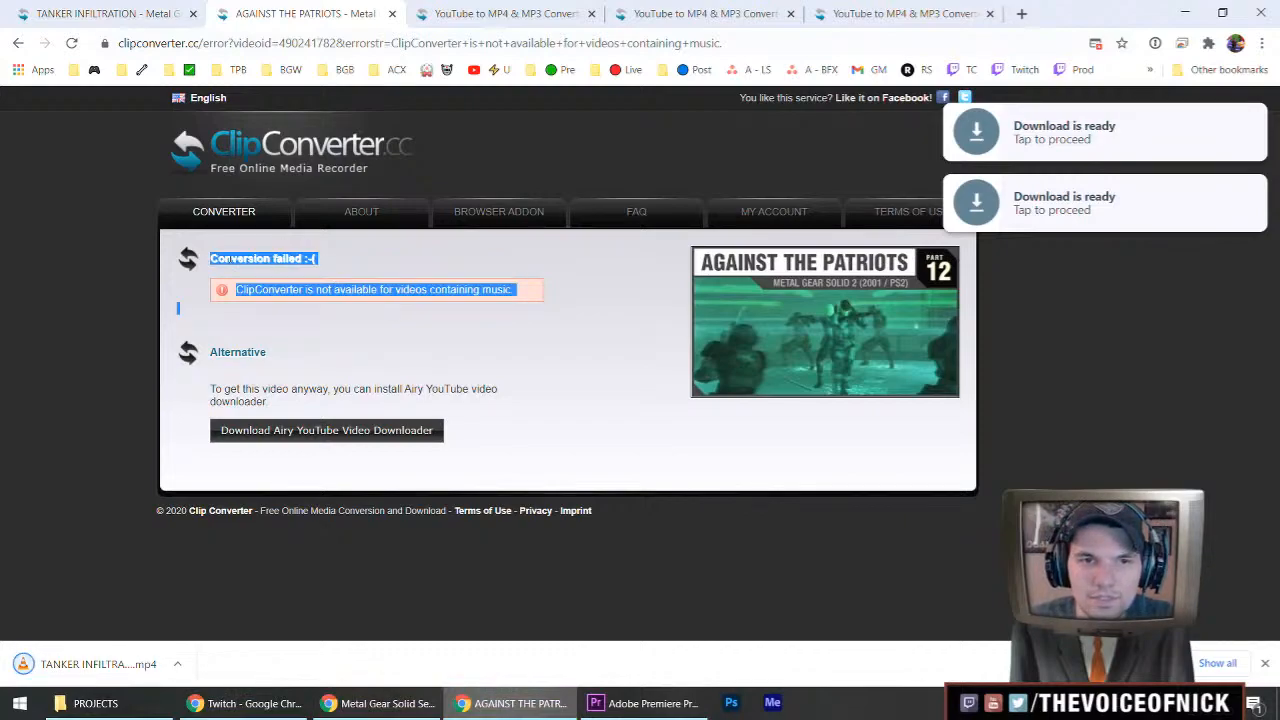
left_click(229, 258)
triple_click(341, 389)
left_click(403, 357)
left_click_drag(403, 357, 490, 434)
left_click(574, 351)
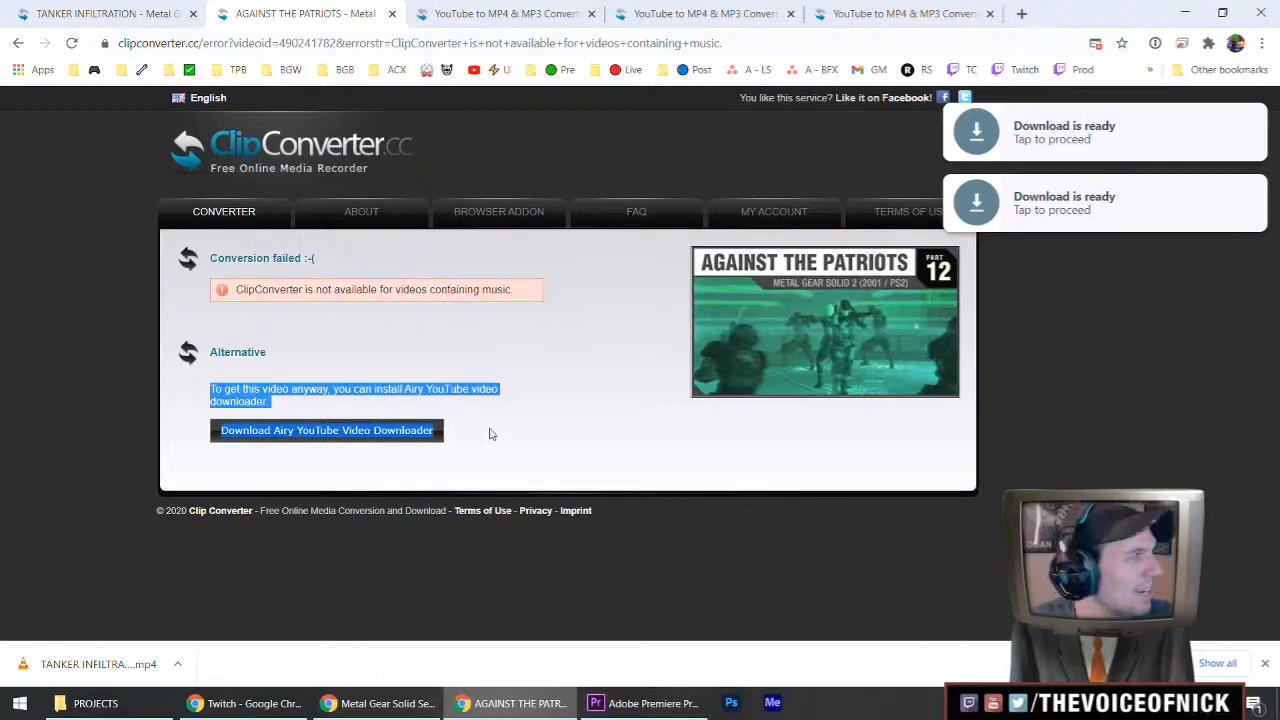
left_click(490, 434)
middle_click(330, 8)
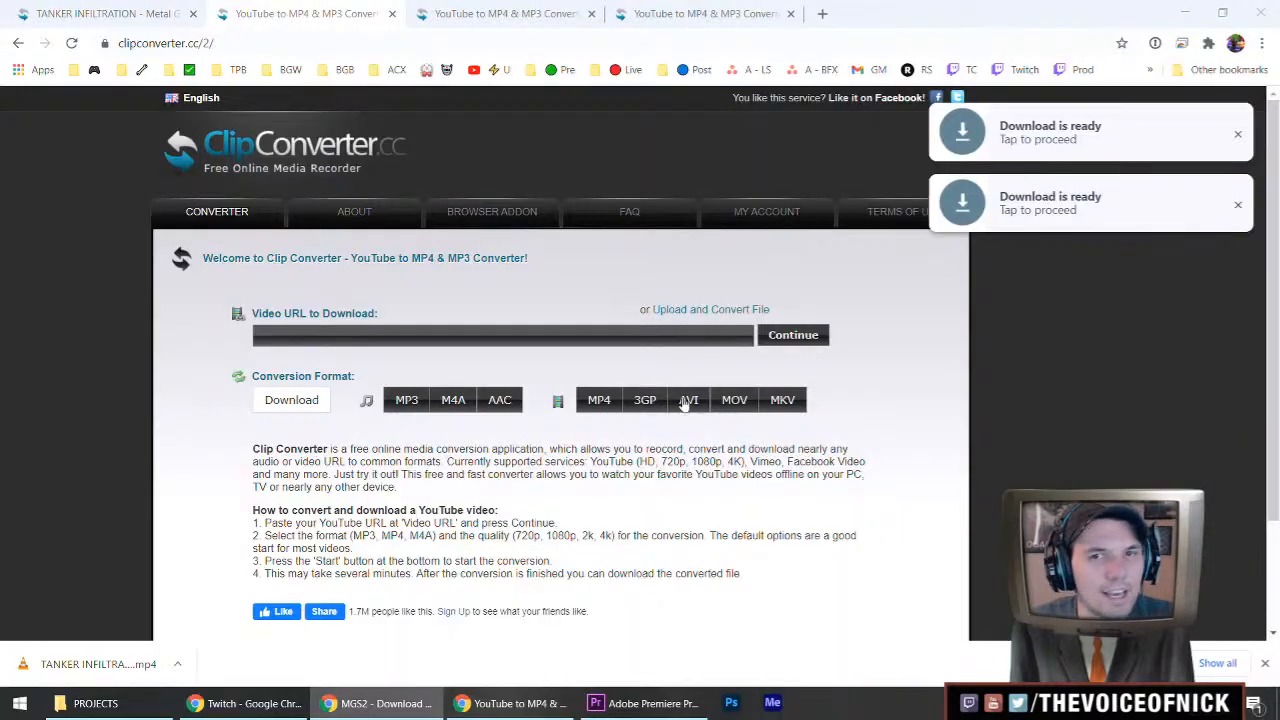
left_click(612, 333)
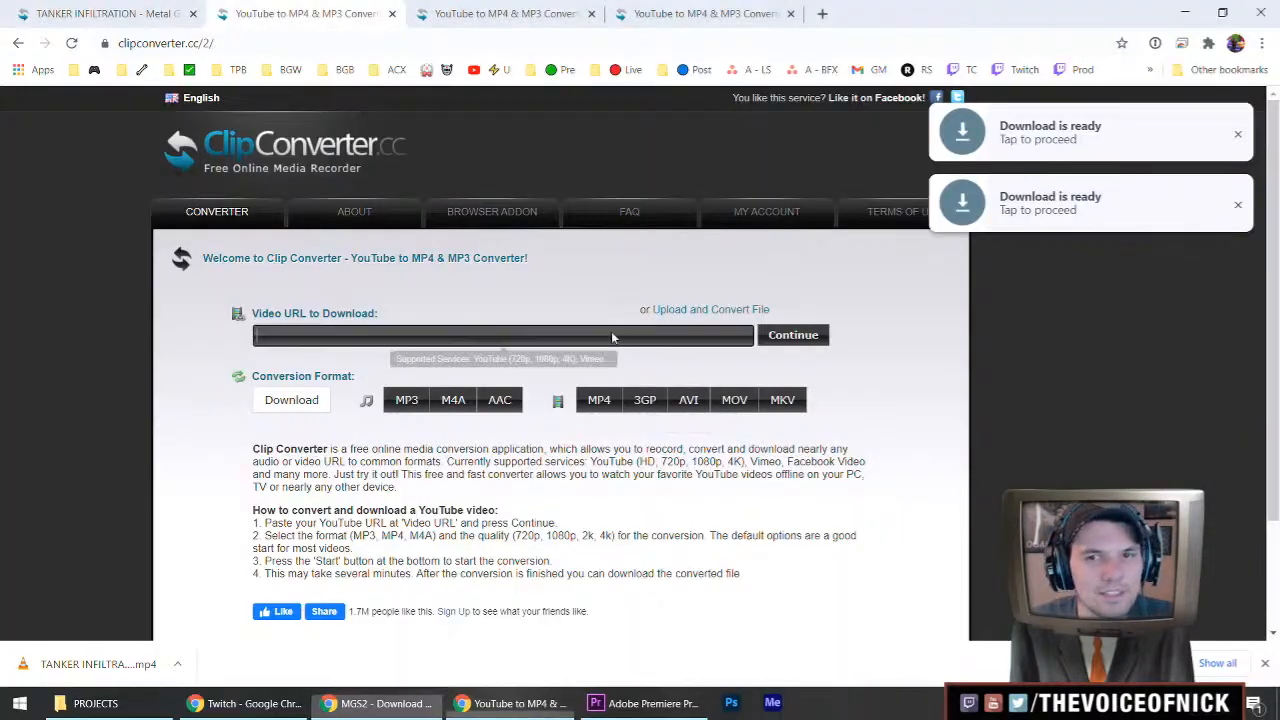
type("https://www.youtube.com/watch?v=TLjoIK360uk&list=PL9nhjZazShb8j3NbM2CRn1KR5Qb0BRz0x&")
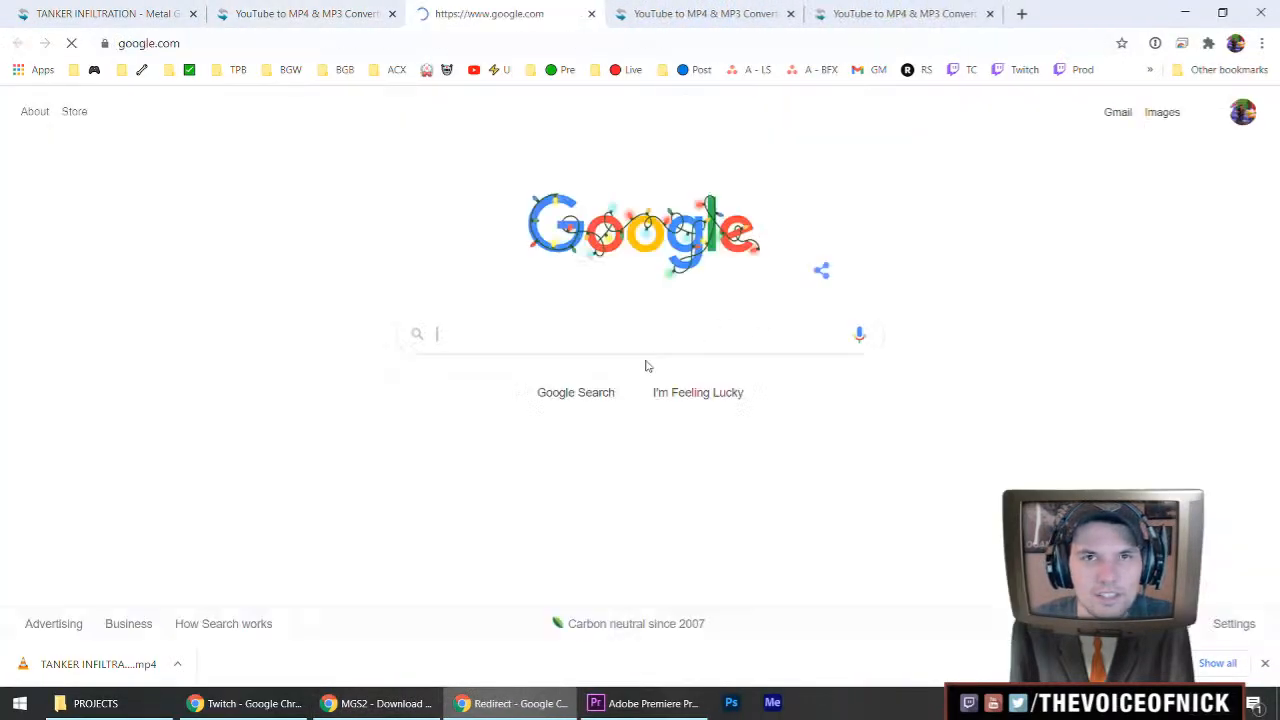
key("ctrl+w")
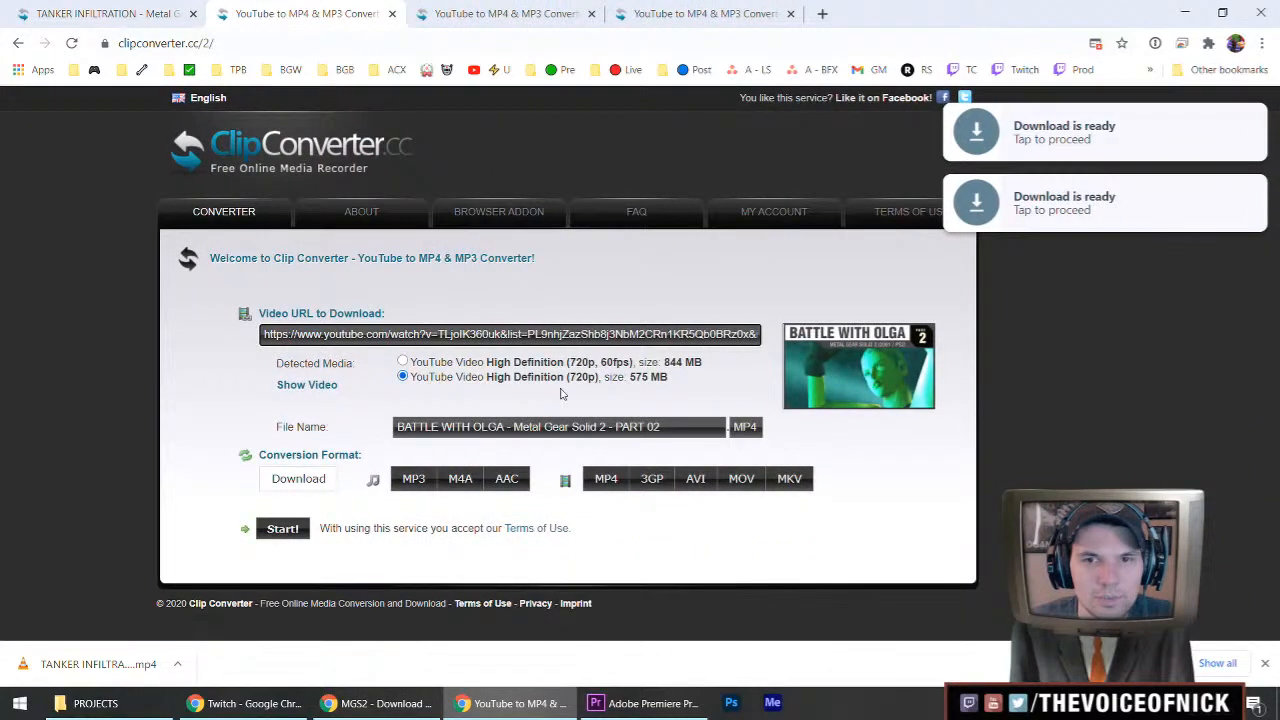
left_click(606, 478)
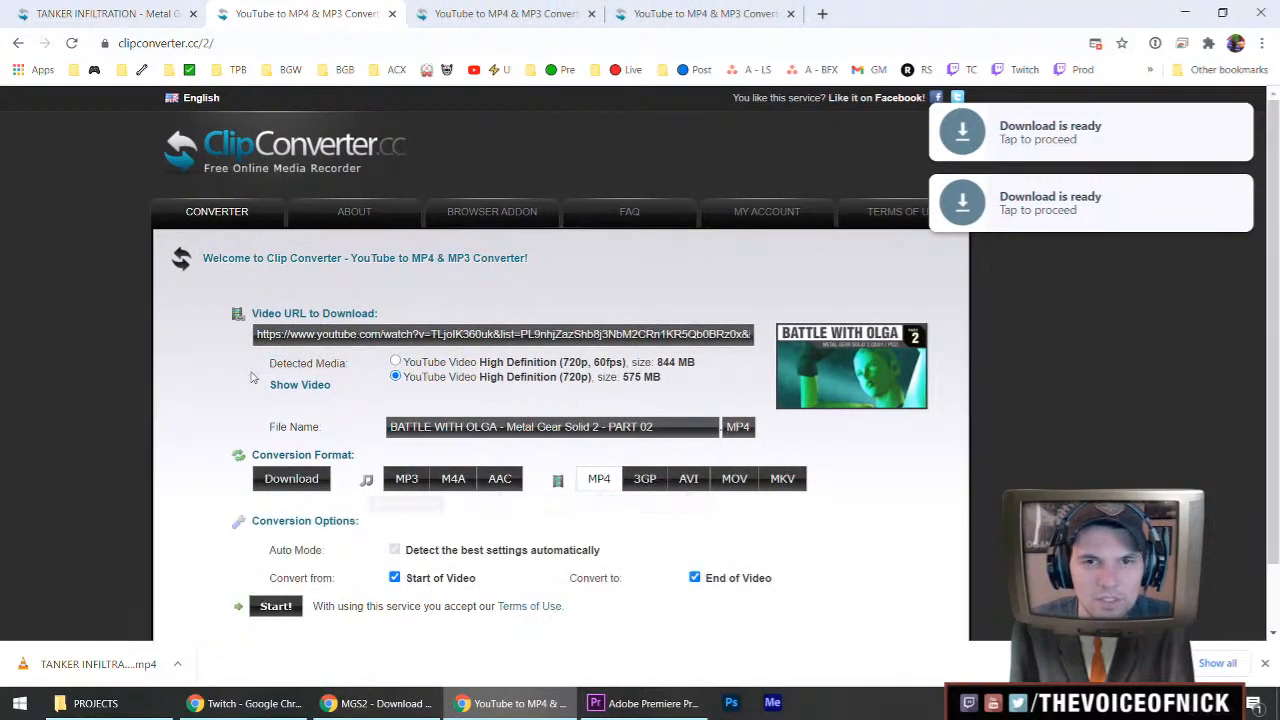
left_click(277, 607)
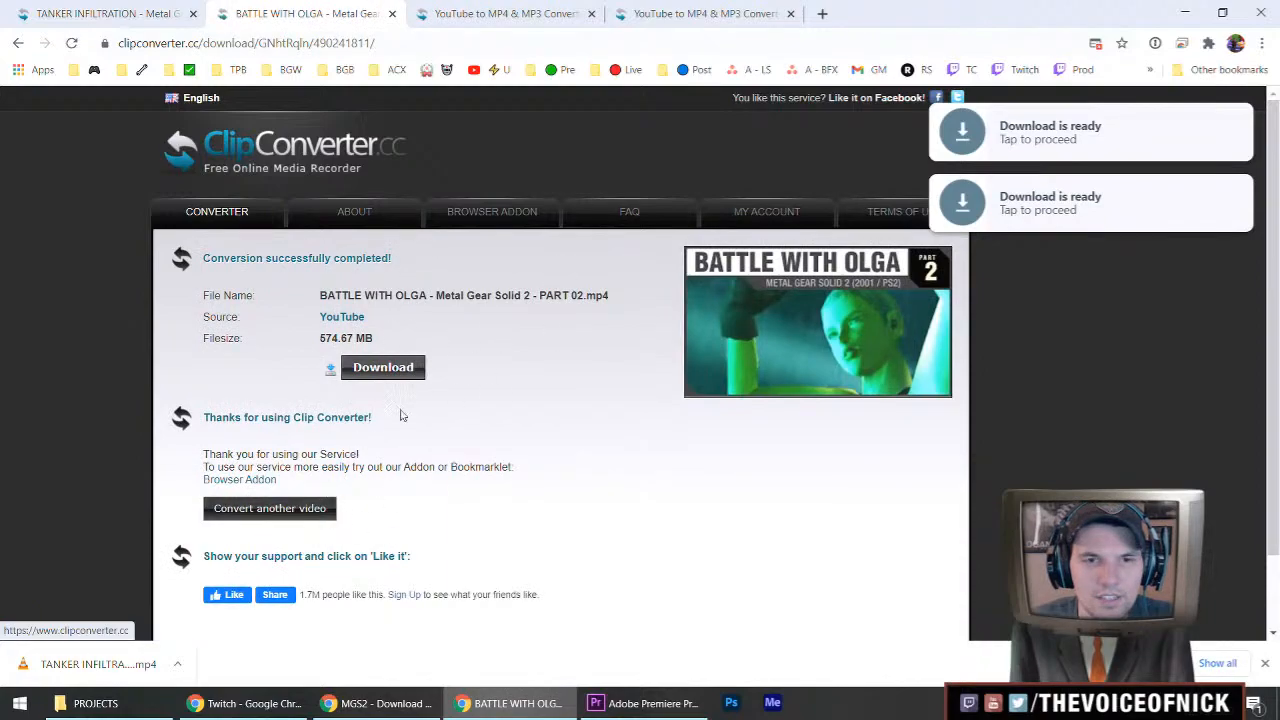
key("Return")
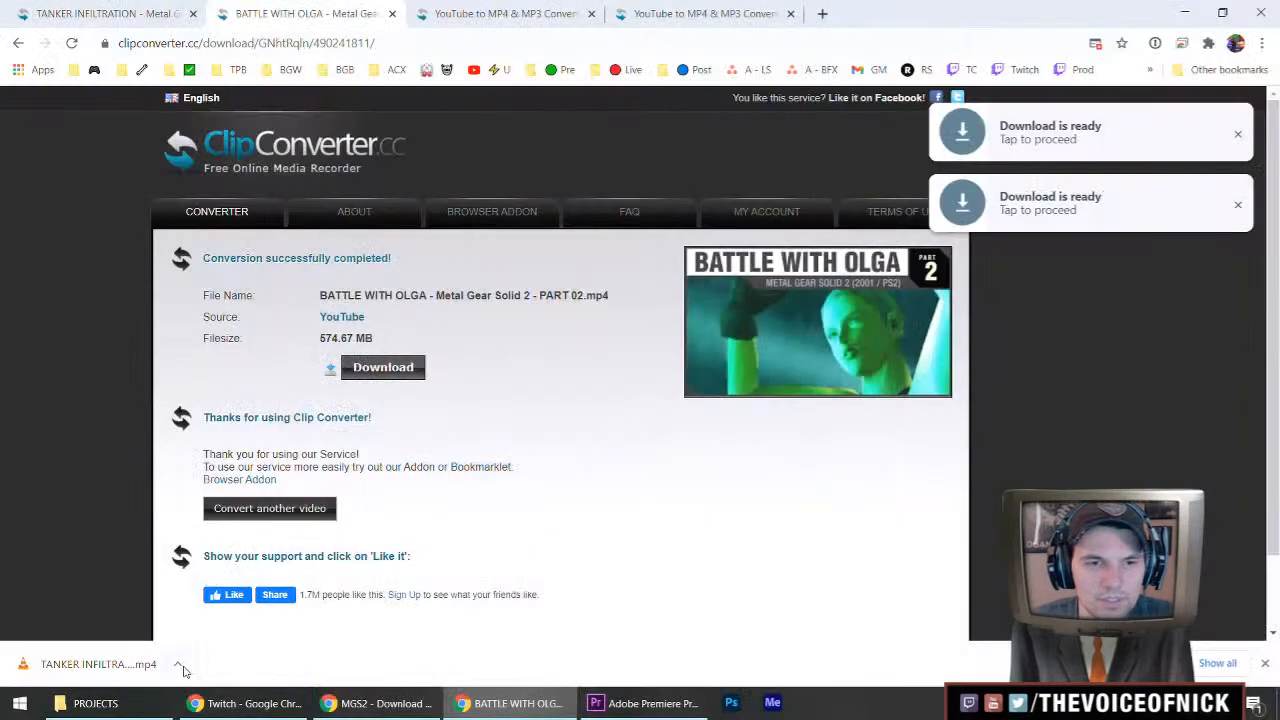
Show the downloaded TANKER INFILTRATION file in its folder and check the details of the existing episode files in EPISODES.
left_click(180, 665)
left_click(238, 609)
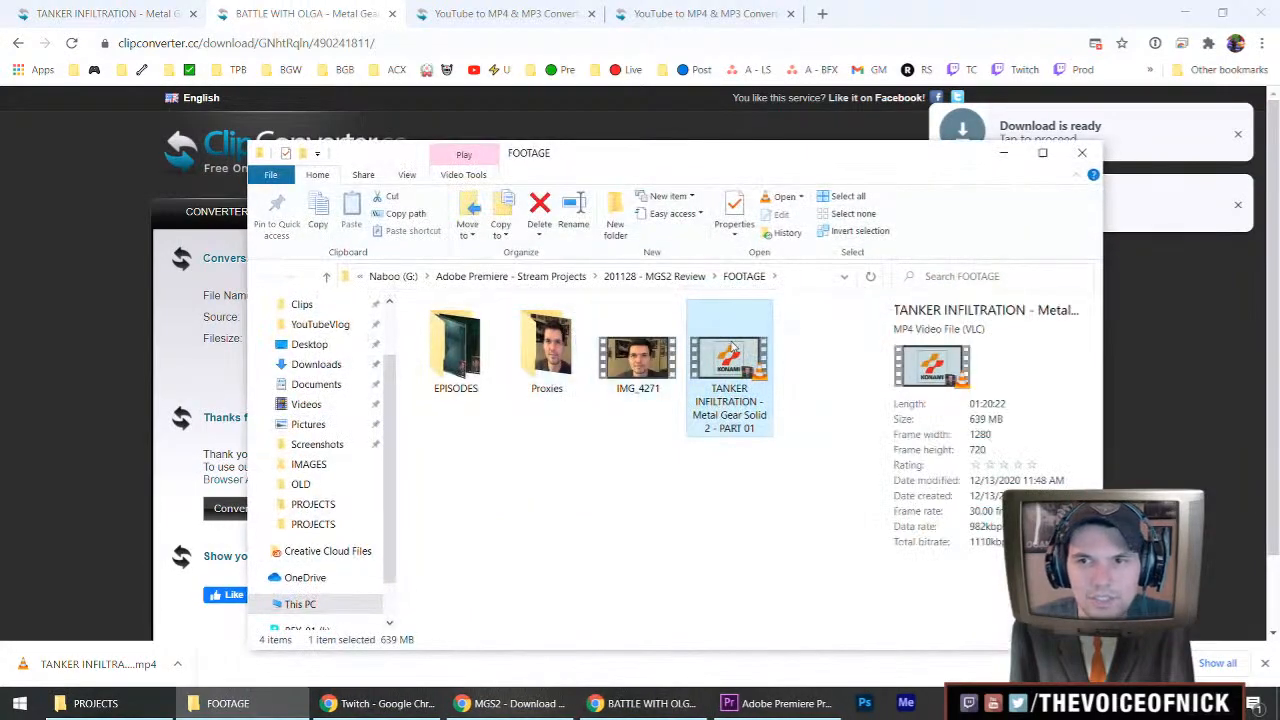
double_click(480, 348)
left_click(553, 357)
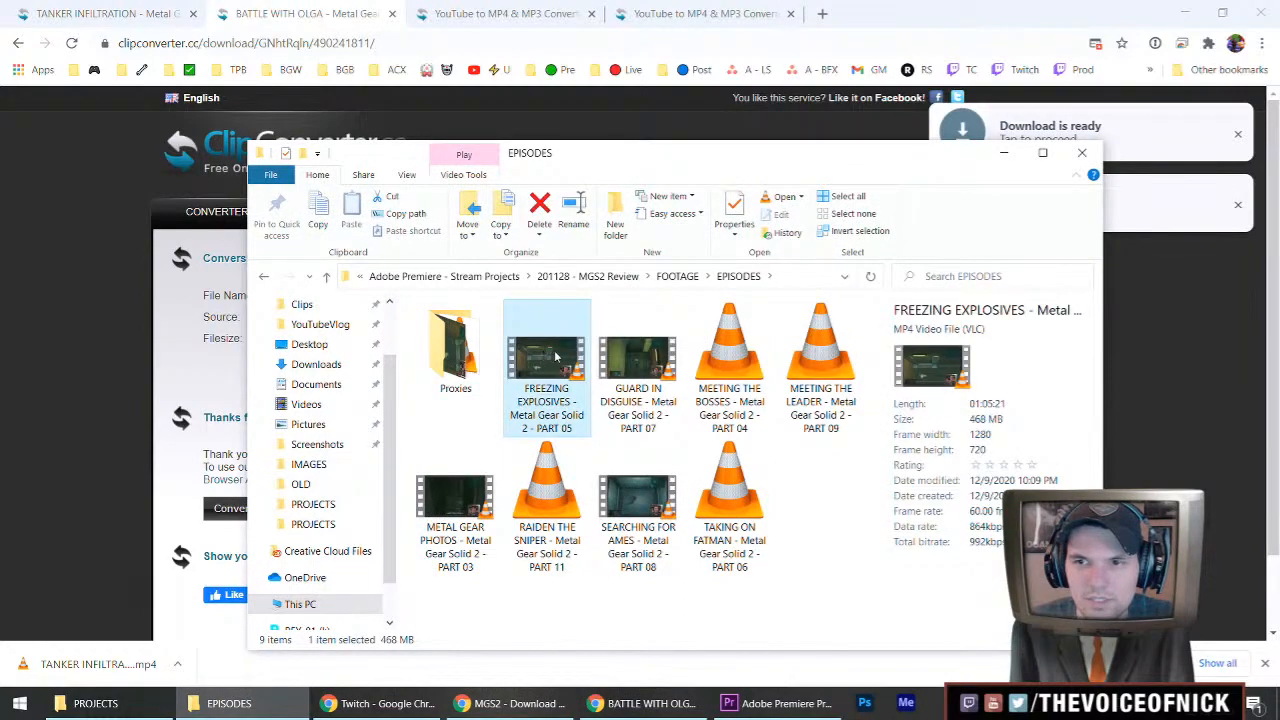
left_click(605, 356)
left_click(700, 357)
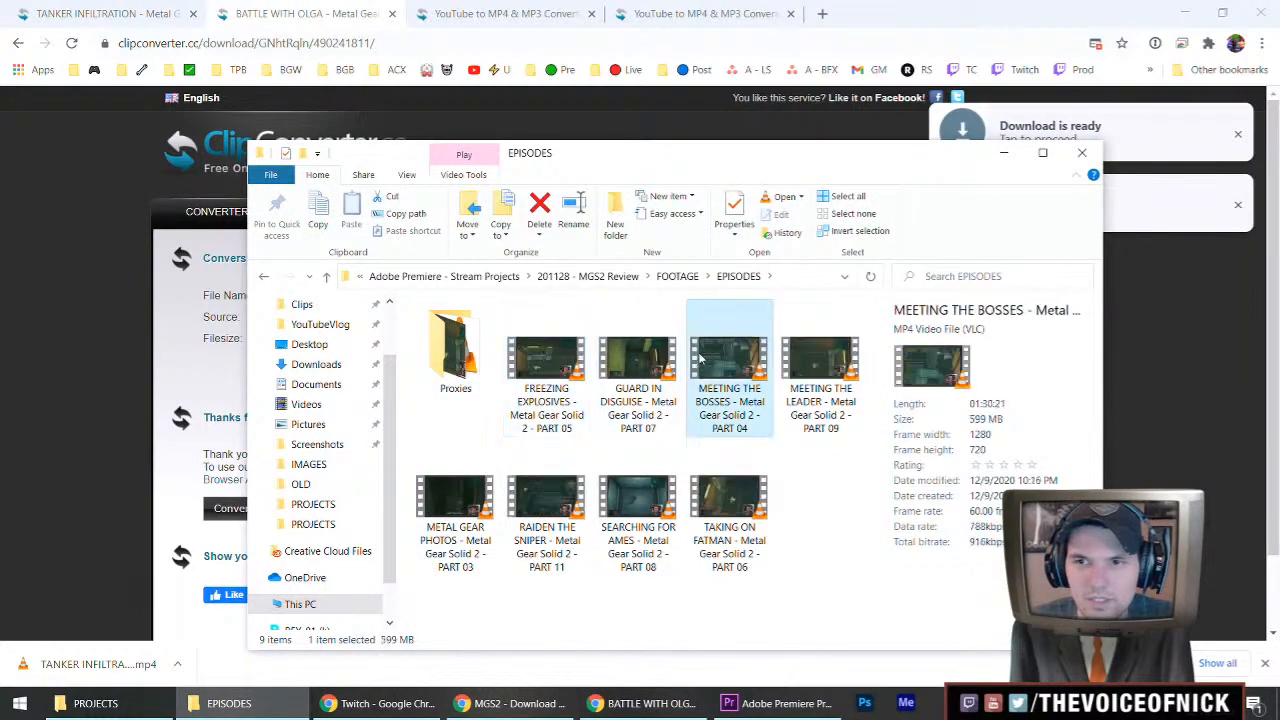
left_click(682, 357)
left_click(688, 354)
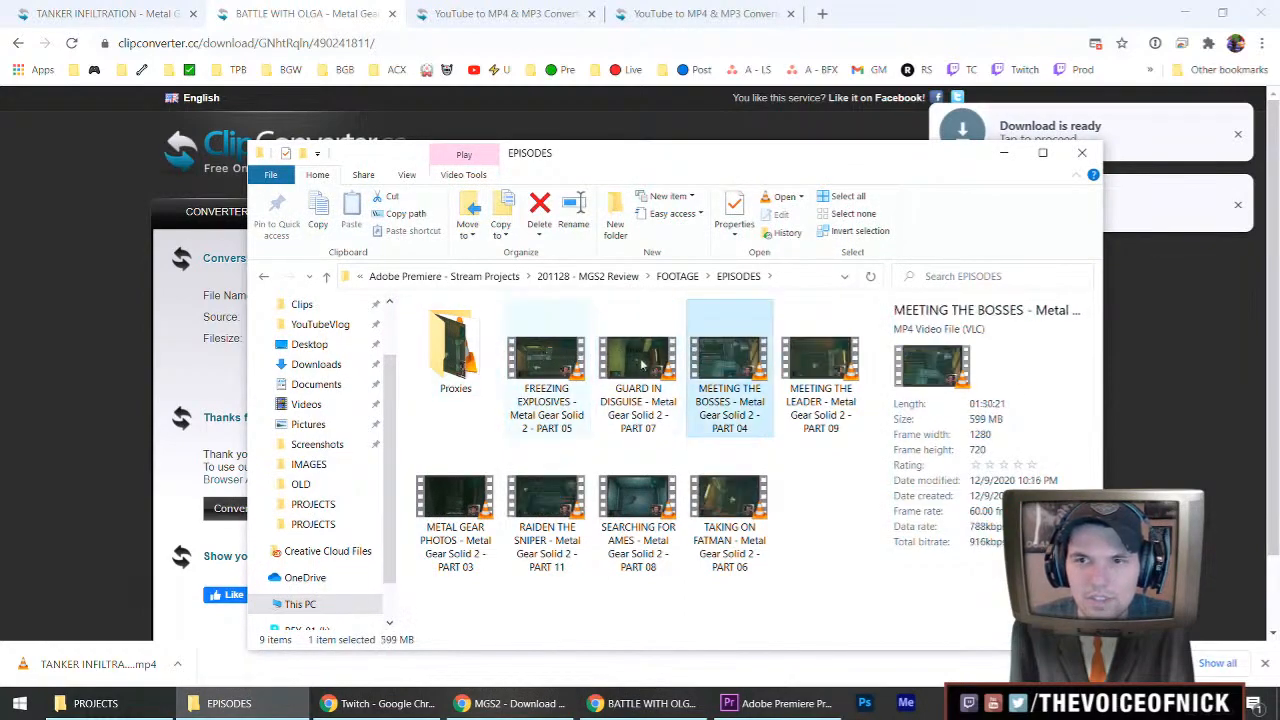
key("alt+Left")
Play TANKER INFILTRATION - Metal Gear Solid 2 - PART 01 in VLC, skip through it to check the footage, and close the player.
left_click(640, 357)
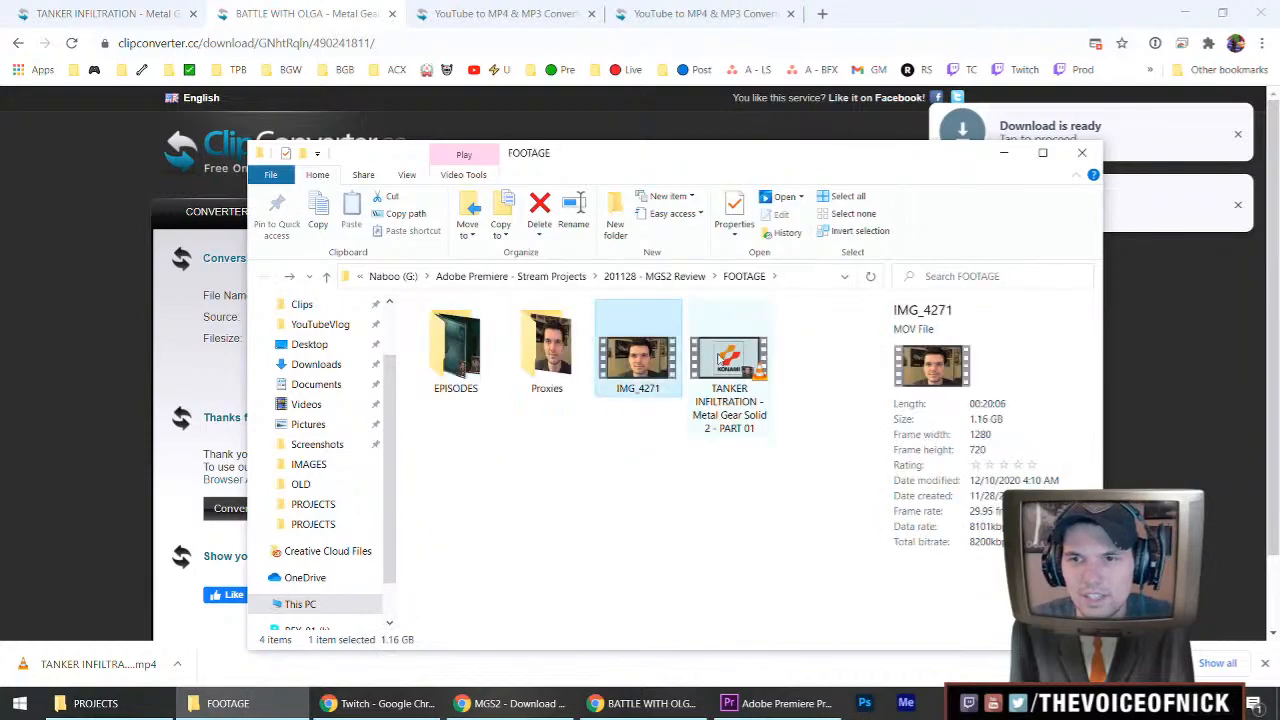
left_click(726, 360)
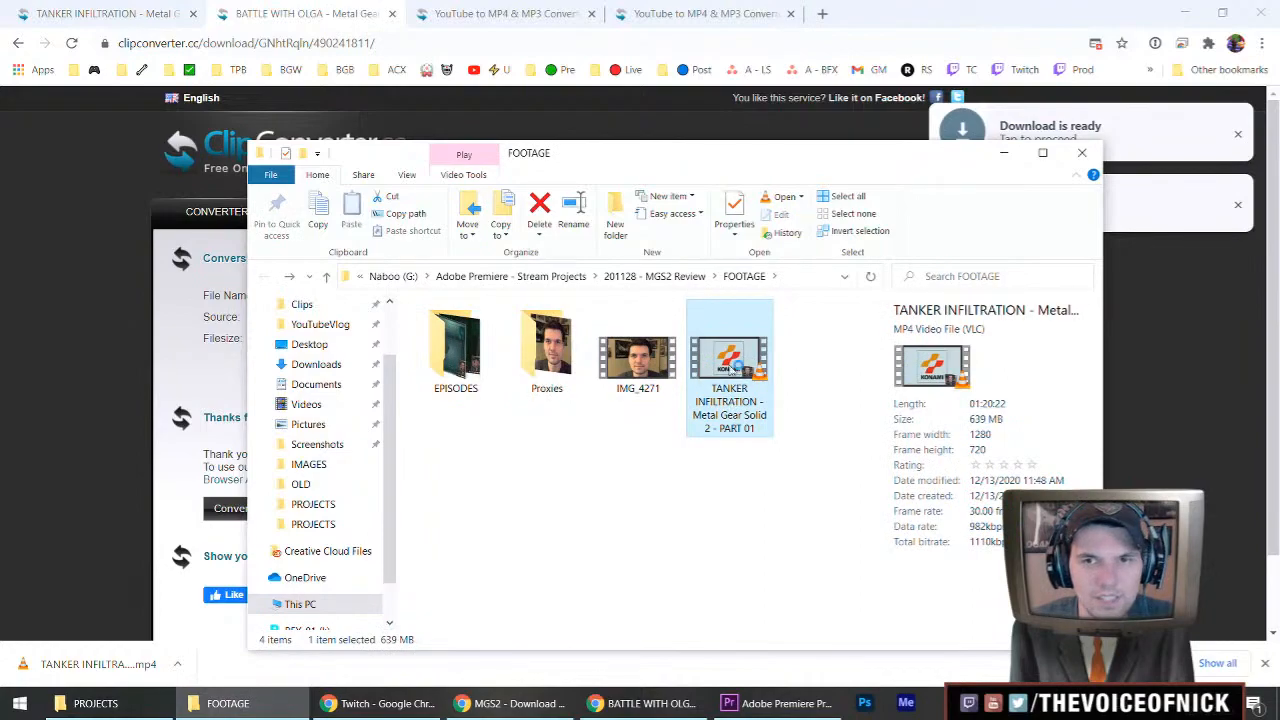
key("Return")
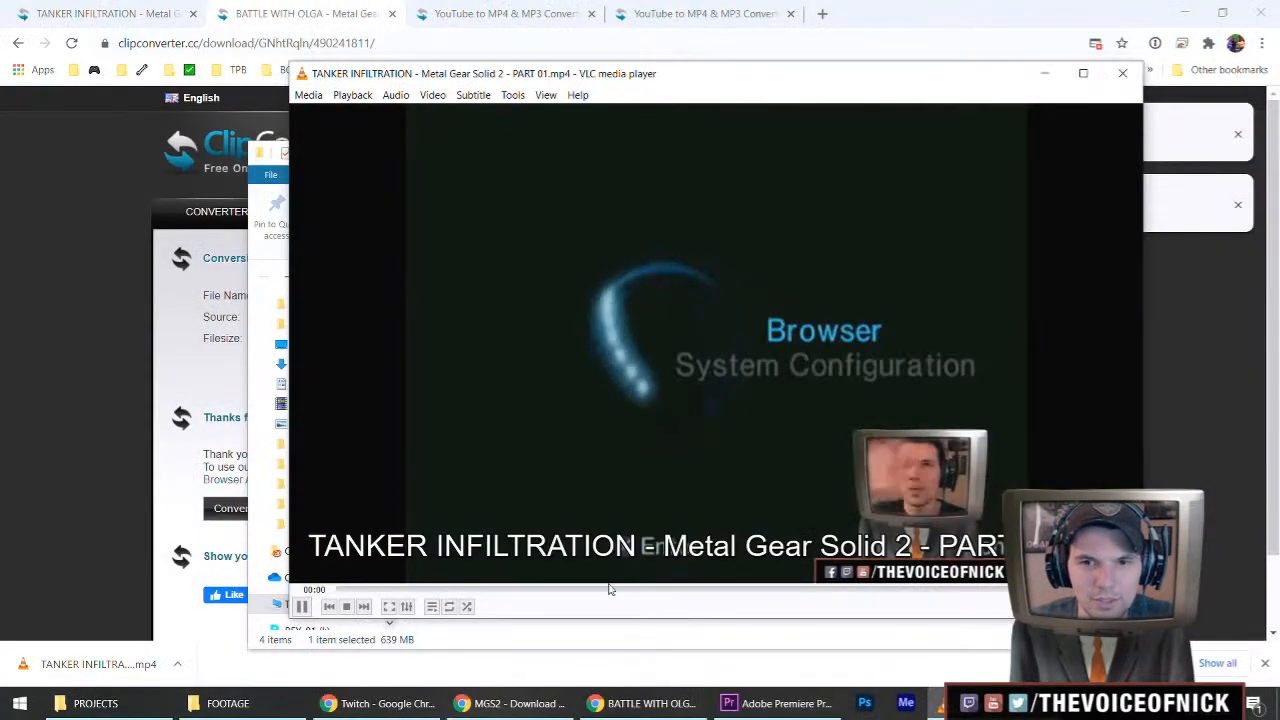
left_click_drag(531, 590, 988, 601)
key("space")
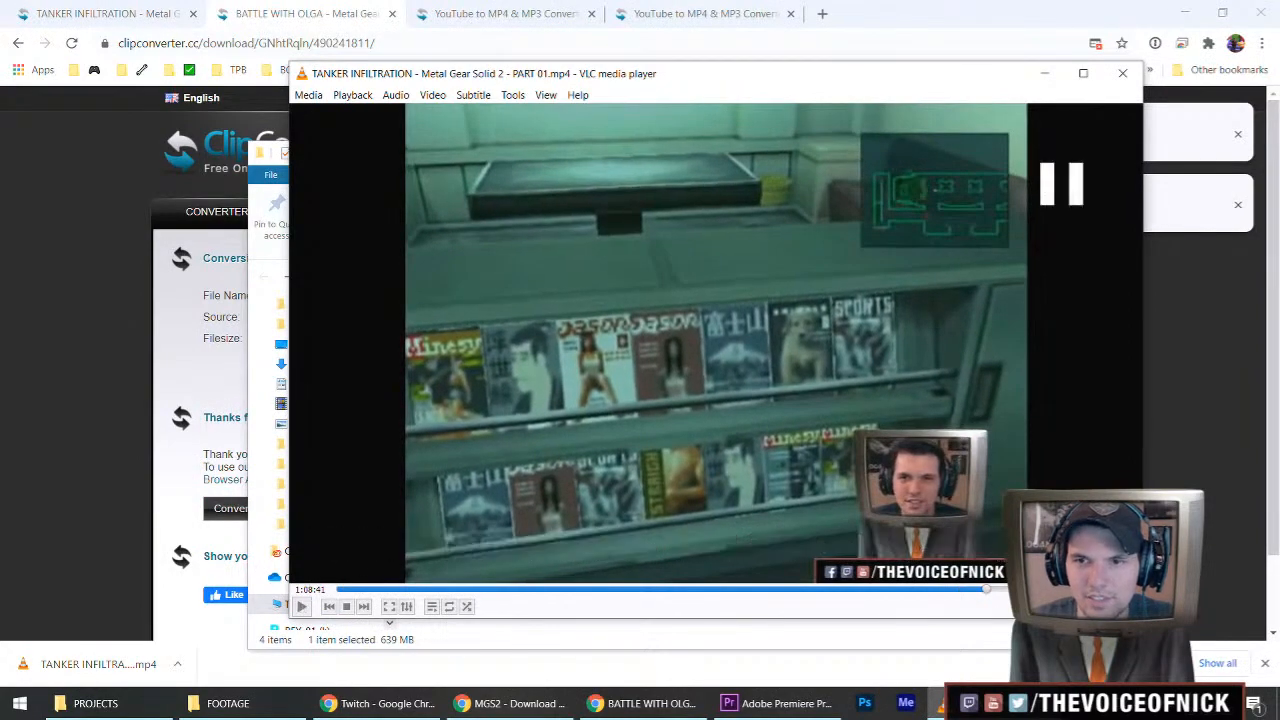
key("ctrl+Right")
key("ctrl+Right")
key("ctrl+Right")
key("ctrl+Right")
key("ctrl+Right")
key("ctrl+Right")
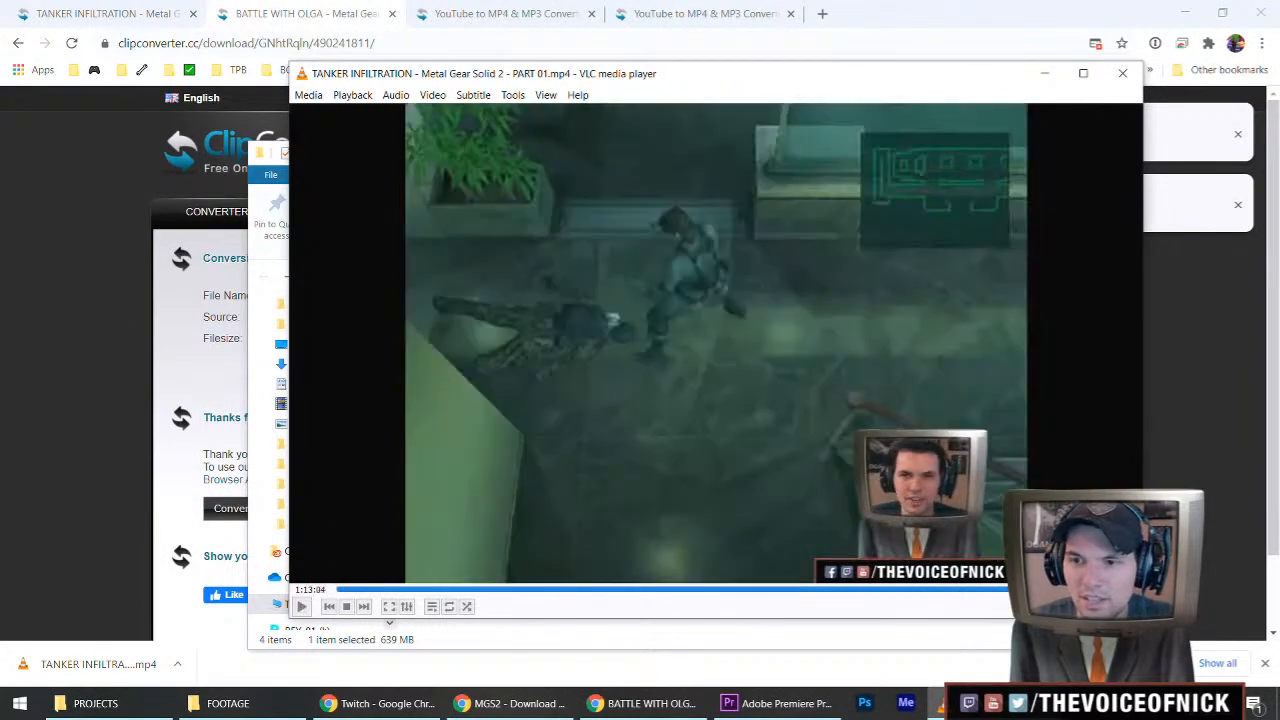
key("space")
left_click(465, 590)
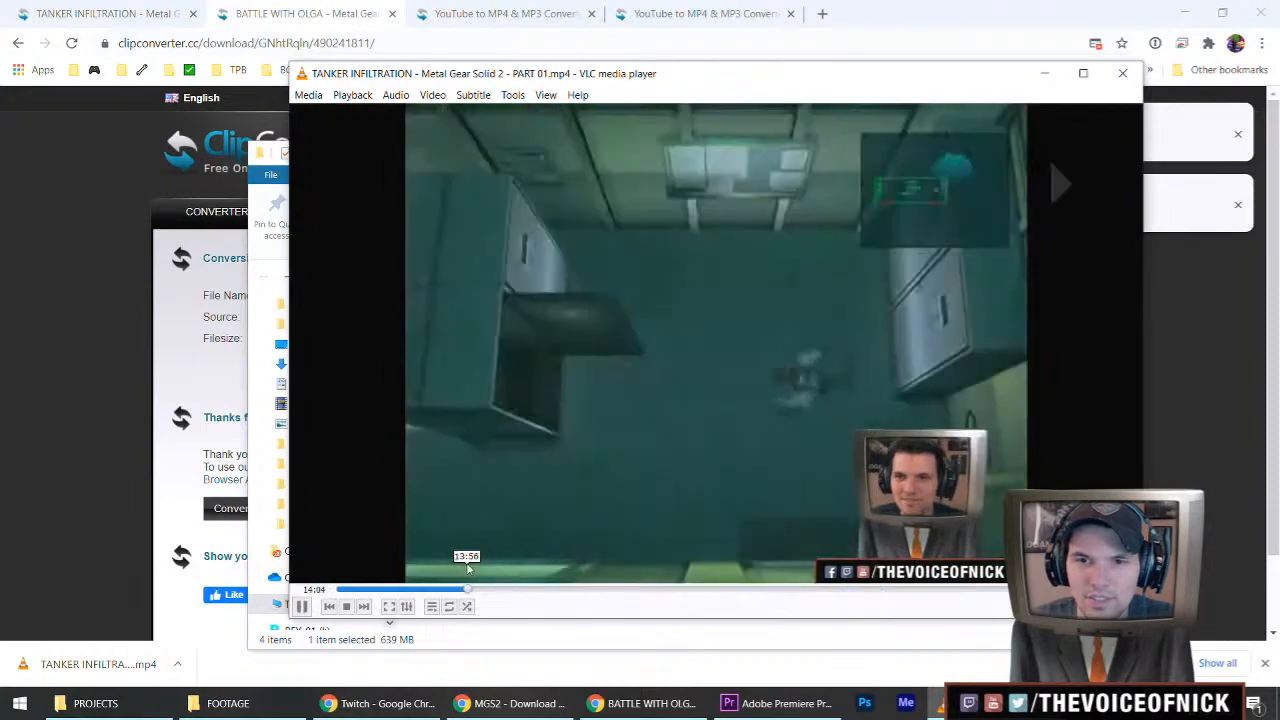
left_click(1122, 73)
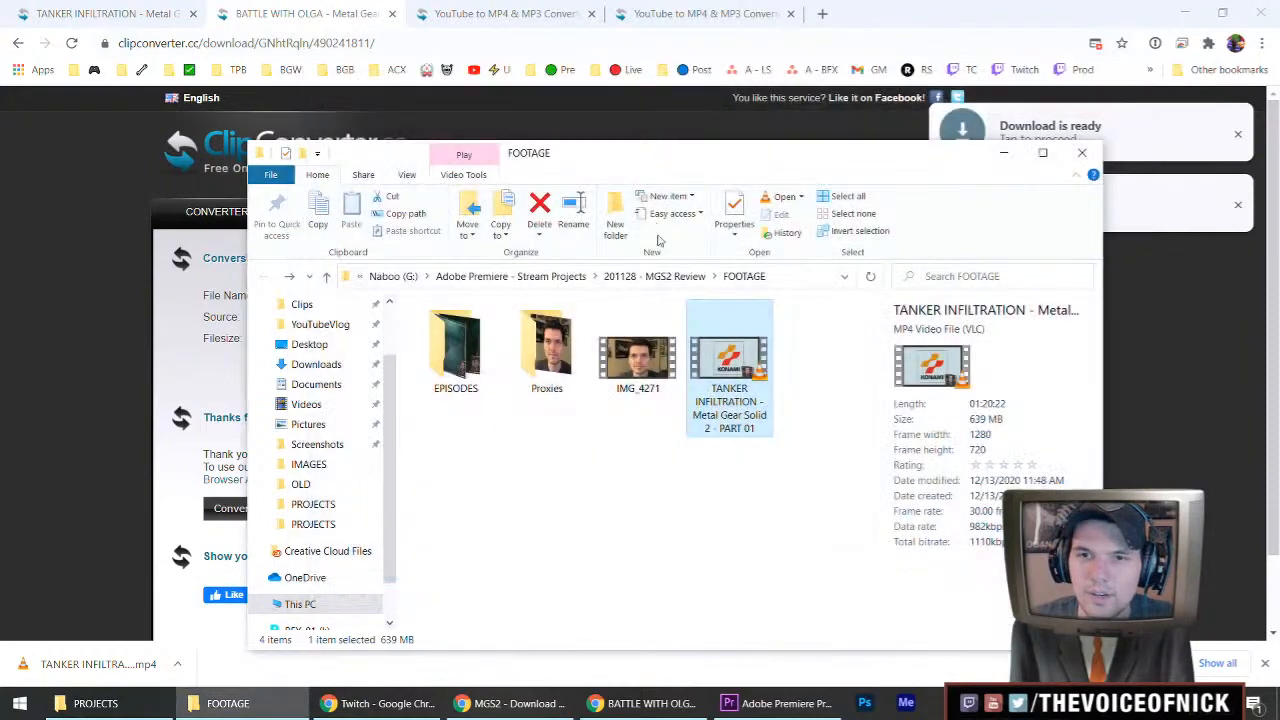
Move TANKER INFILTRATION - Metal Gear Solid 2 - PART 01 into the EPISODES folder and open that folder.
left_click_drag(708, 410, 455, 375)
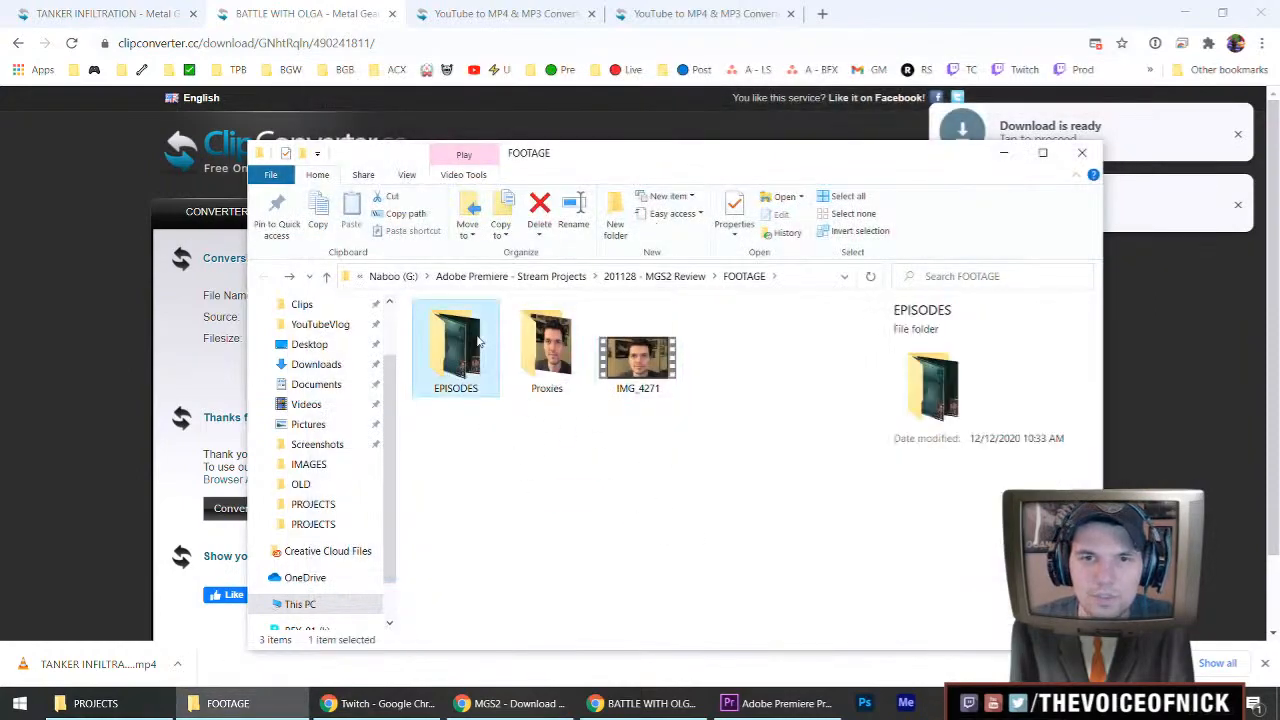
double_click(455, 355)
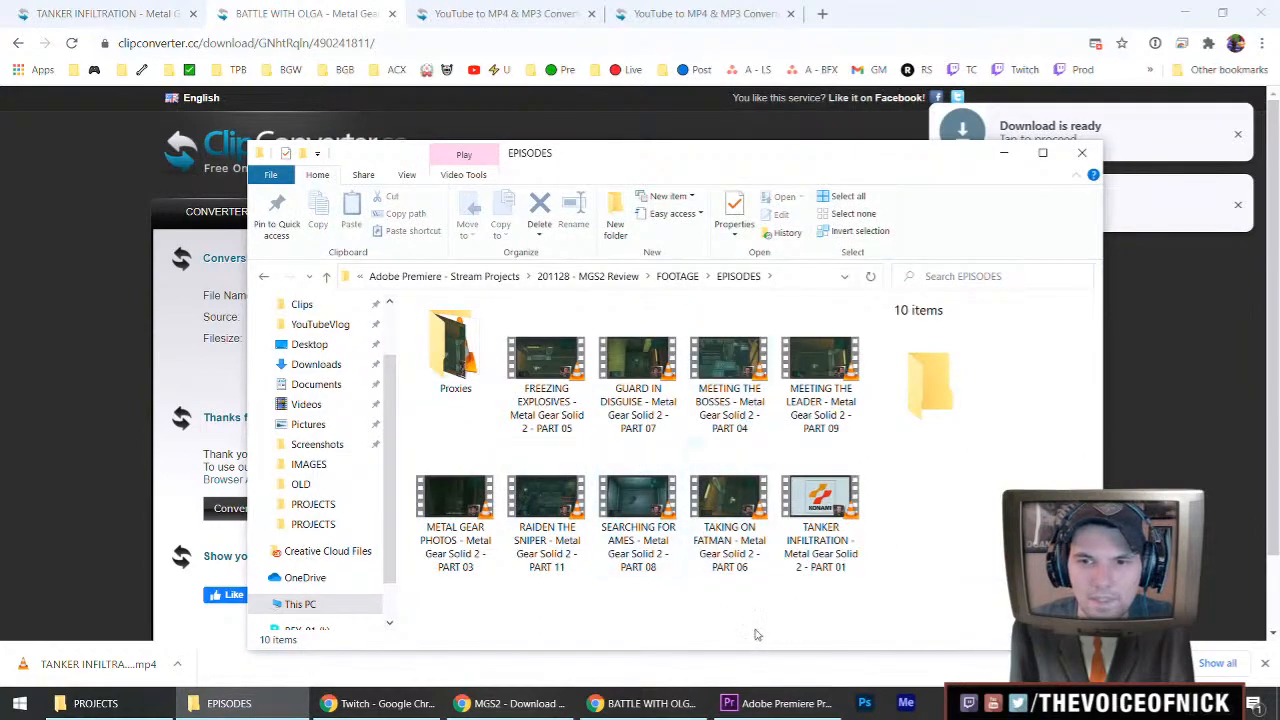
Save BATTLE WITH OLGA - Metal Gear Solid 2 - PART 02 as an MP4 in the EPISODES folder, closing the pop-up tabs and its converter tab.
left_click(510, 14)
left_click(406, 369)
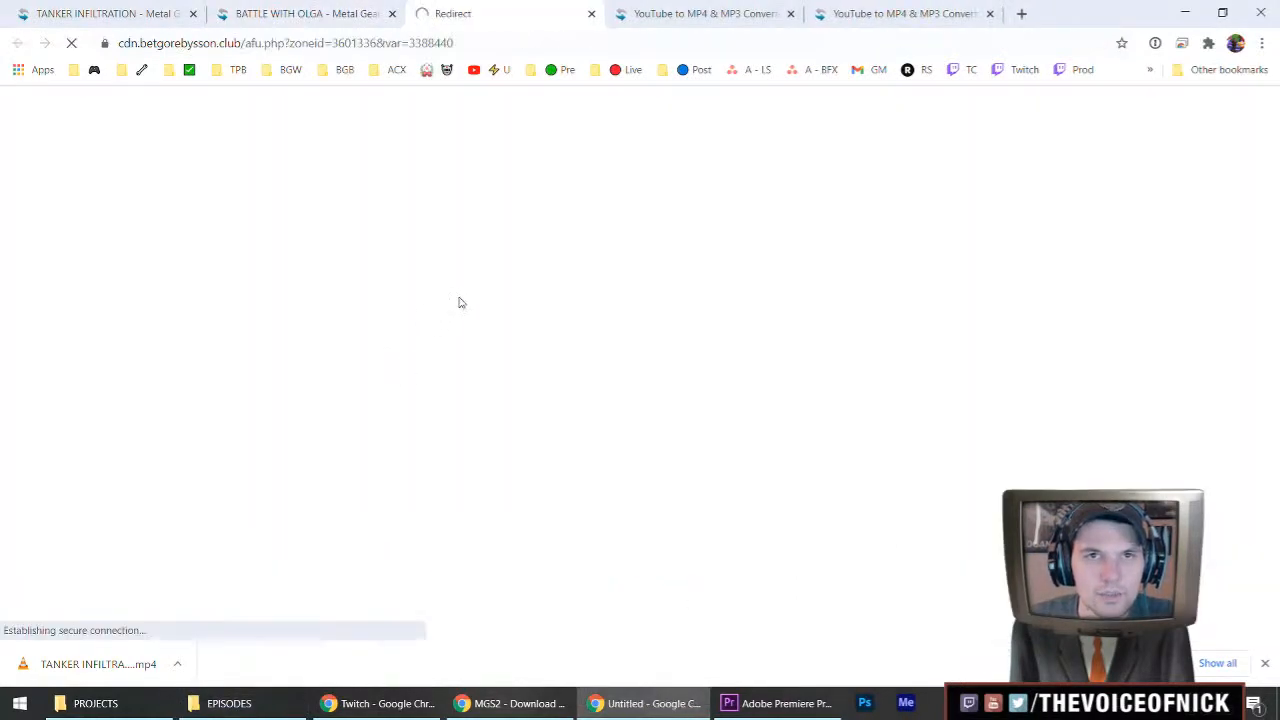
middle_click(497, 8)
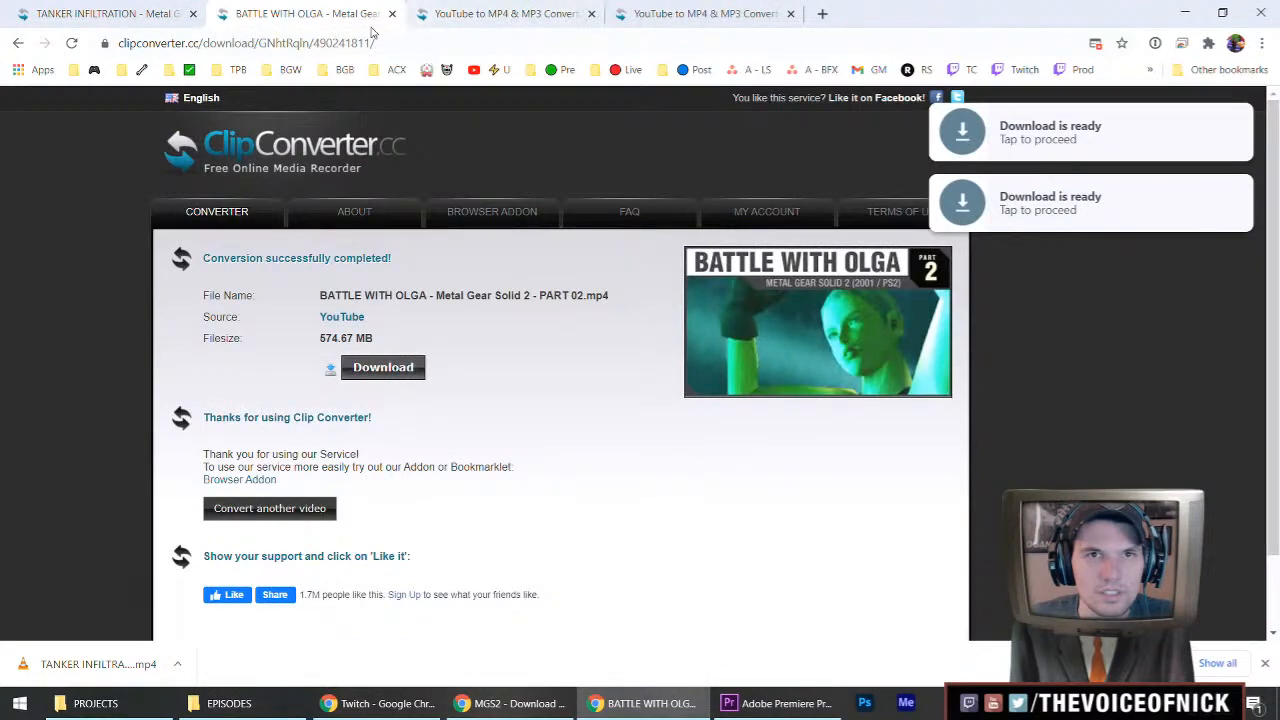
left_click(400, 370)
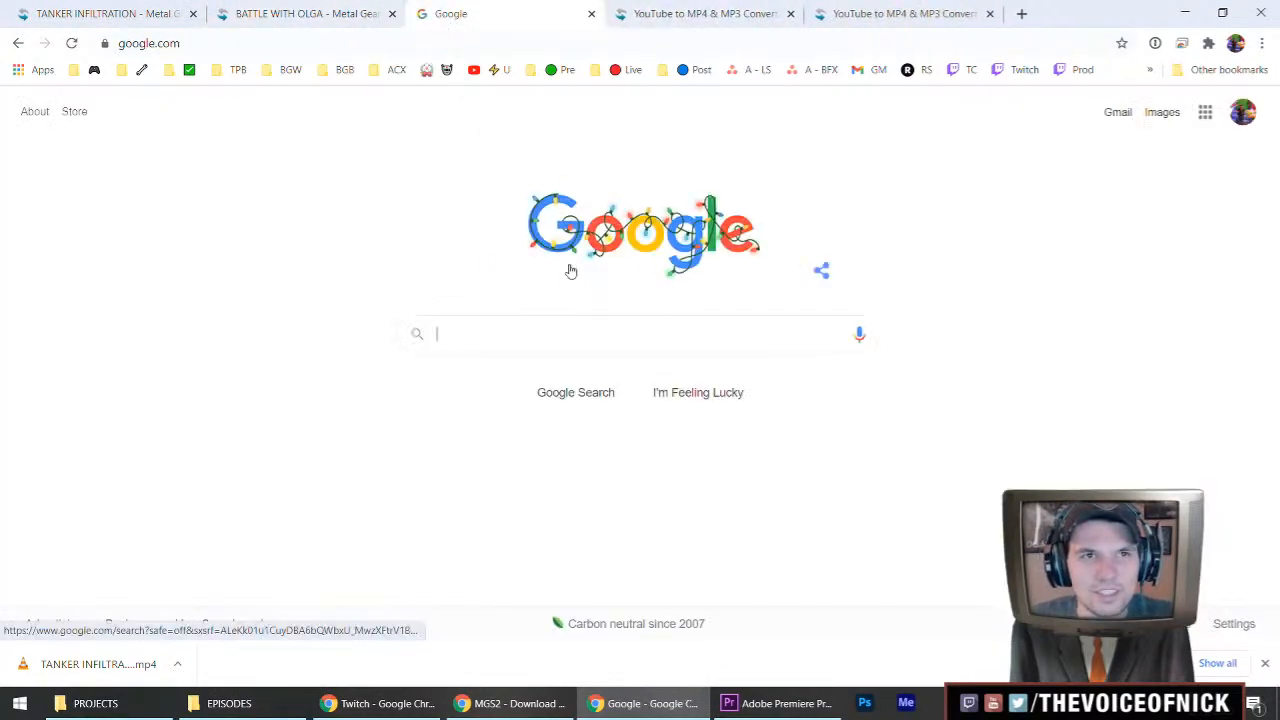
key("ctrl+w")
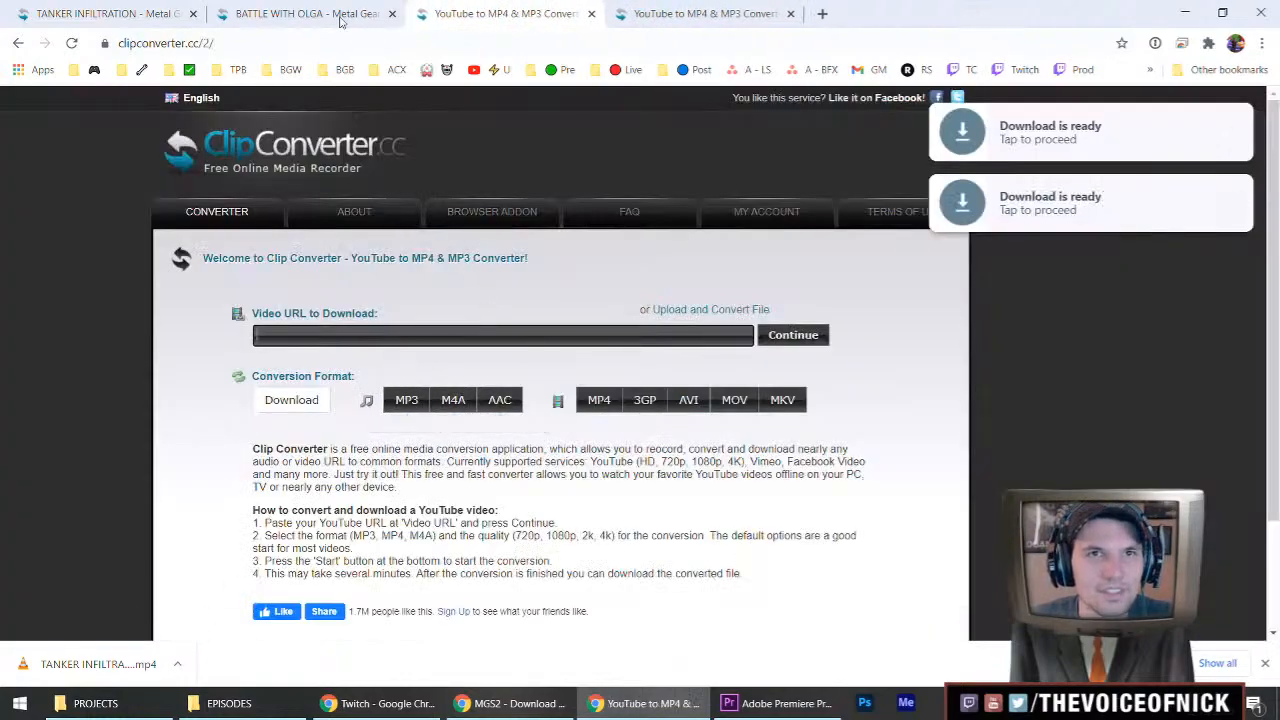
key("ctrl+shift+Tab")
left_click(400, 368)
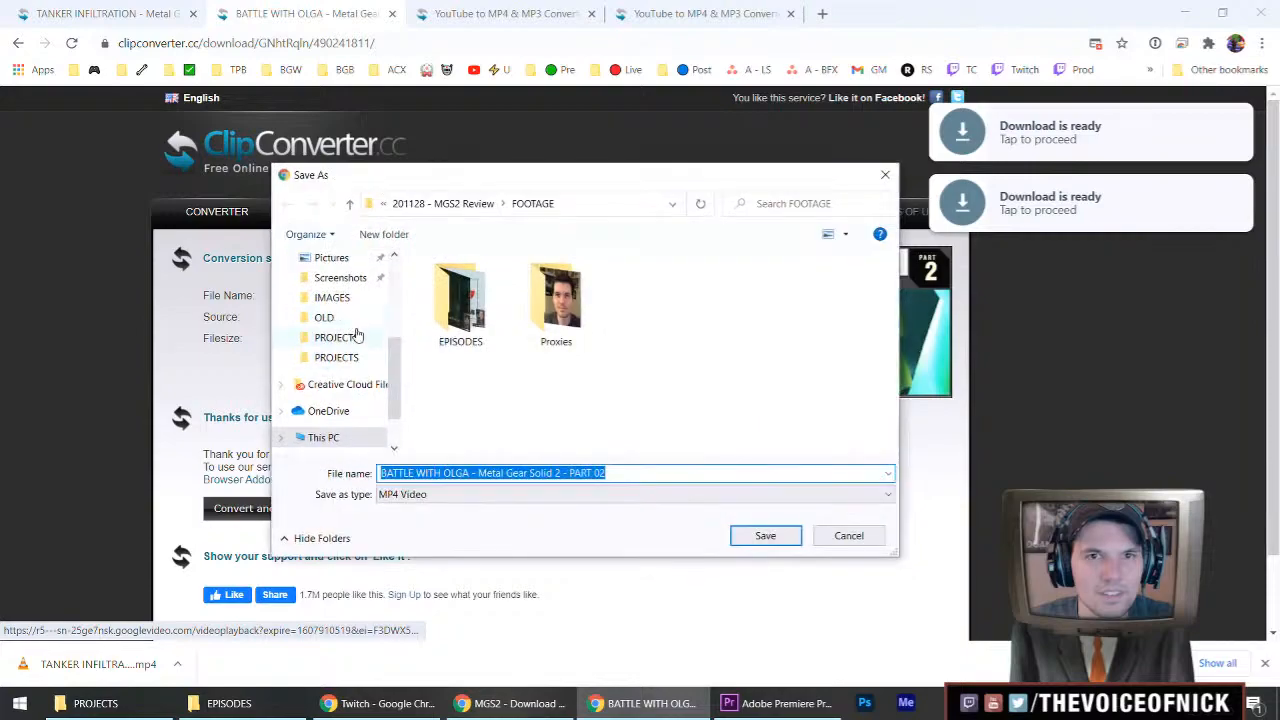
left_click(443, 316)
double_click(443, 316)
key("Return")
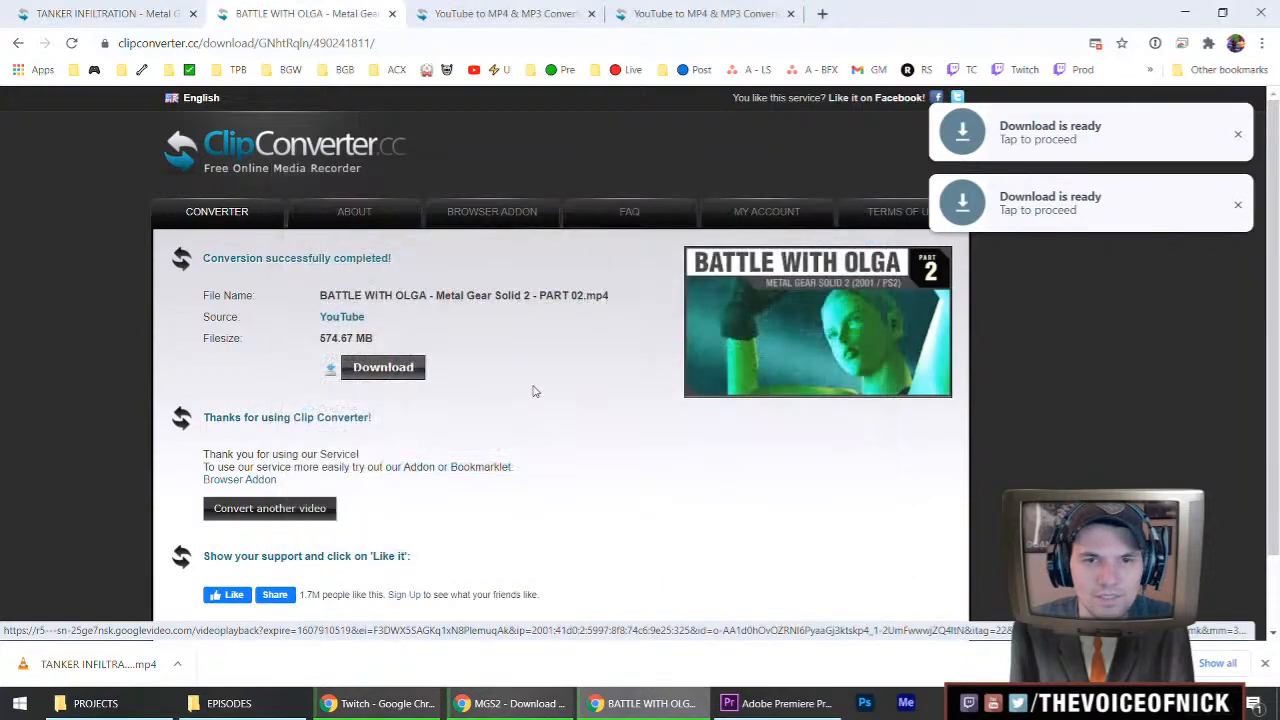
key("ctrl+w")
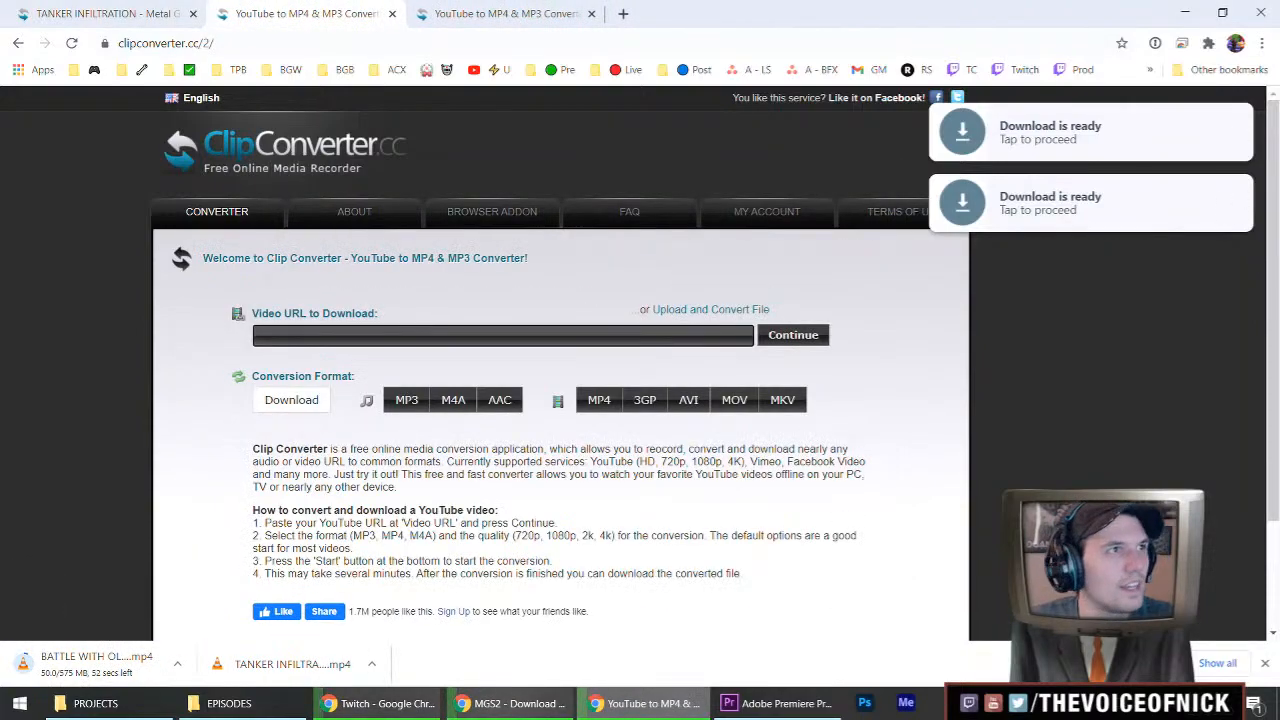
key("alt+Tab")
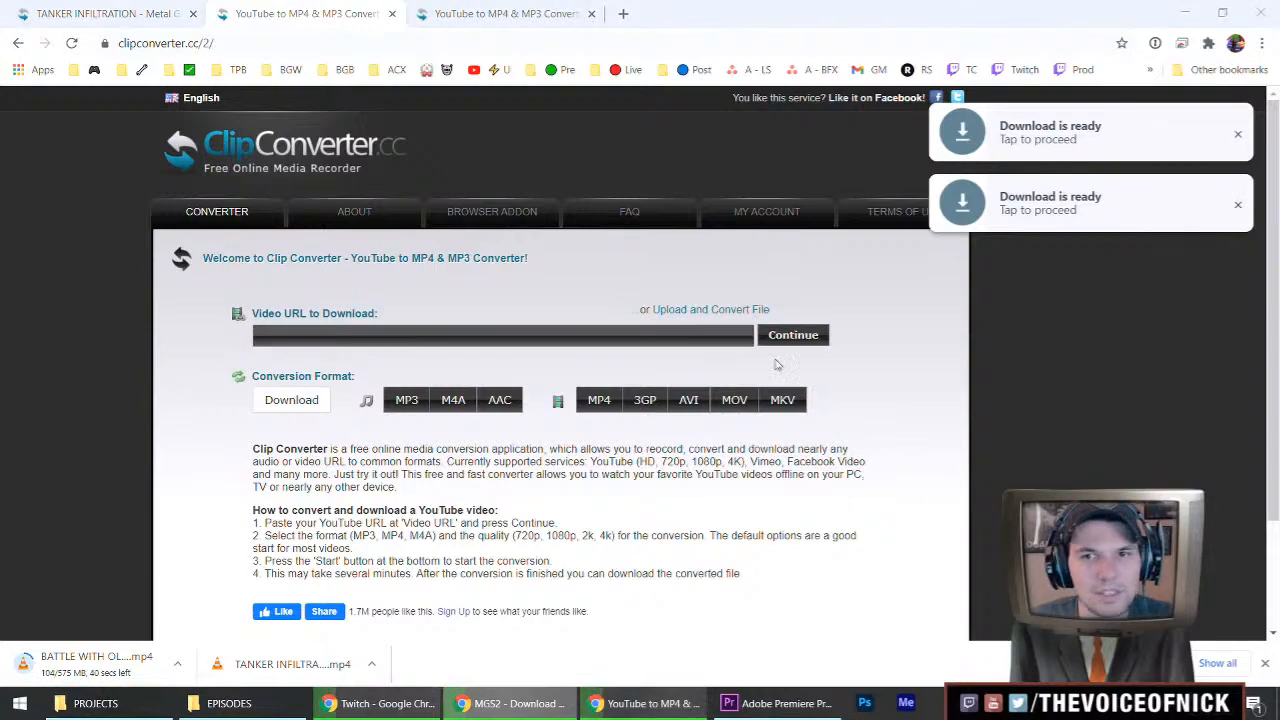
left_click(689, 340)
left_click(797, 334)
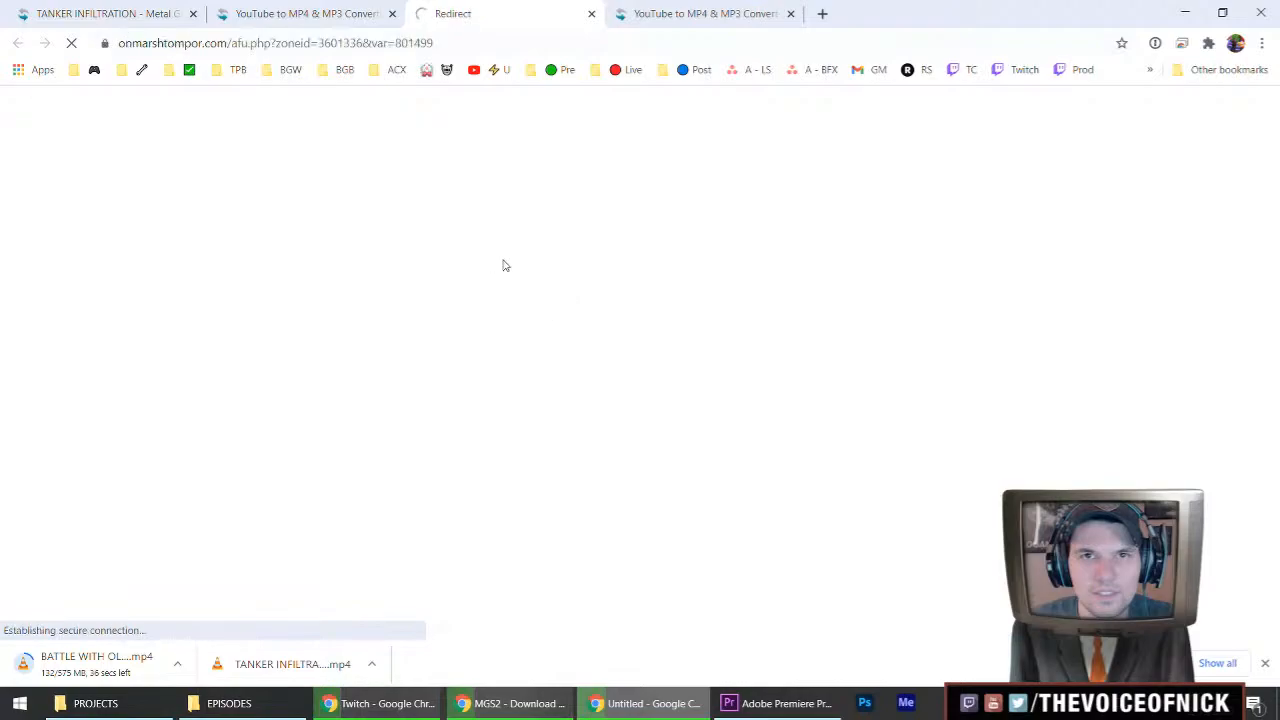
key("ctrl+w")
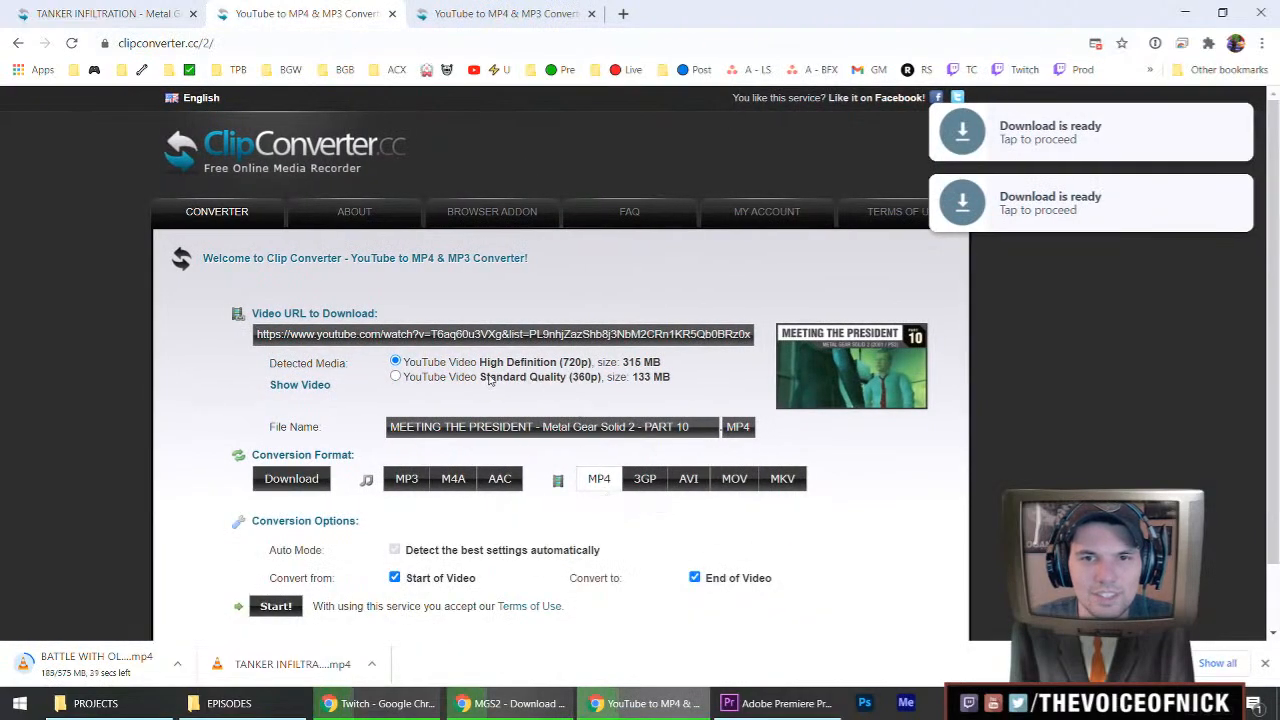
left_click(277, 606)
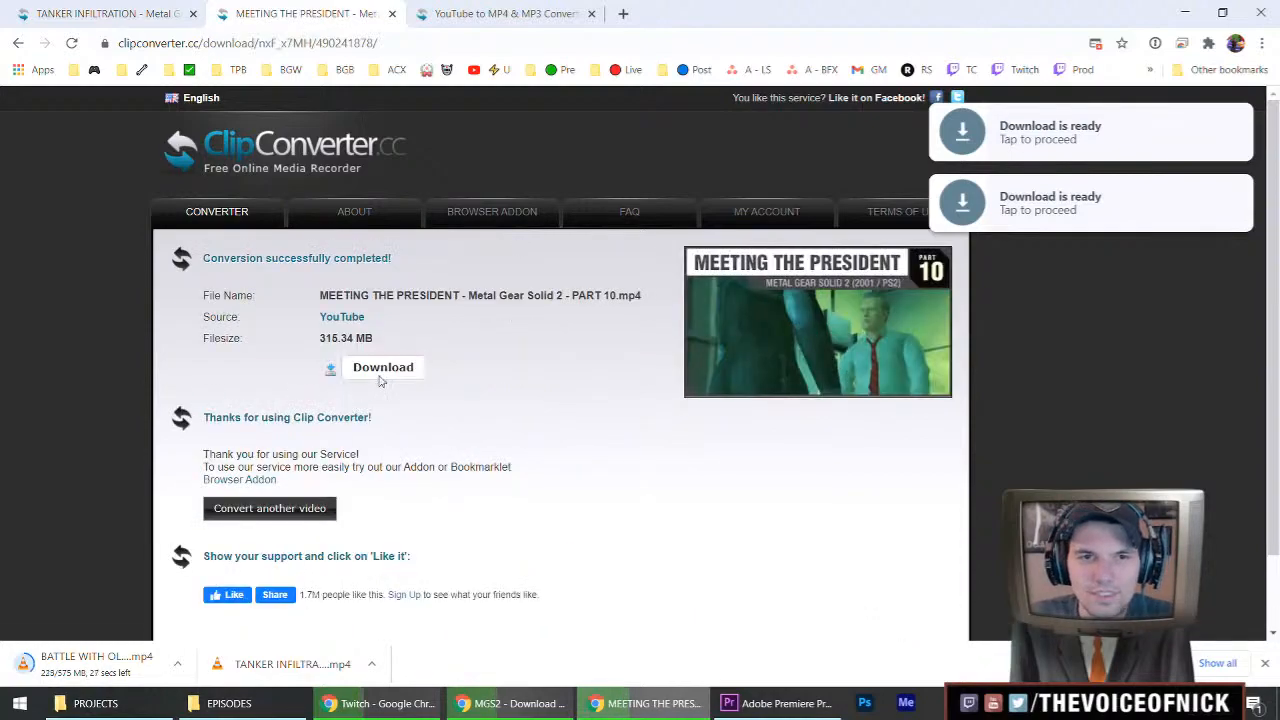
left_click(383, 370)
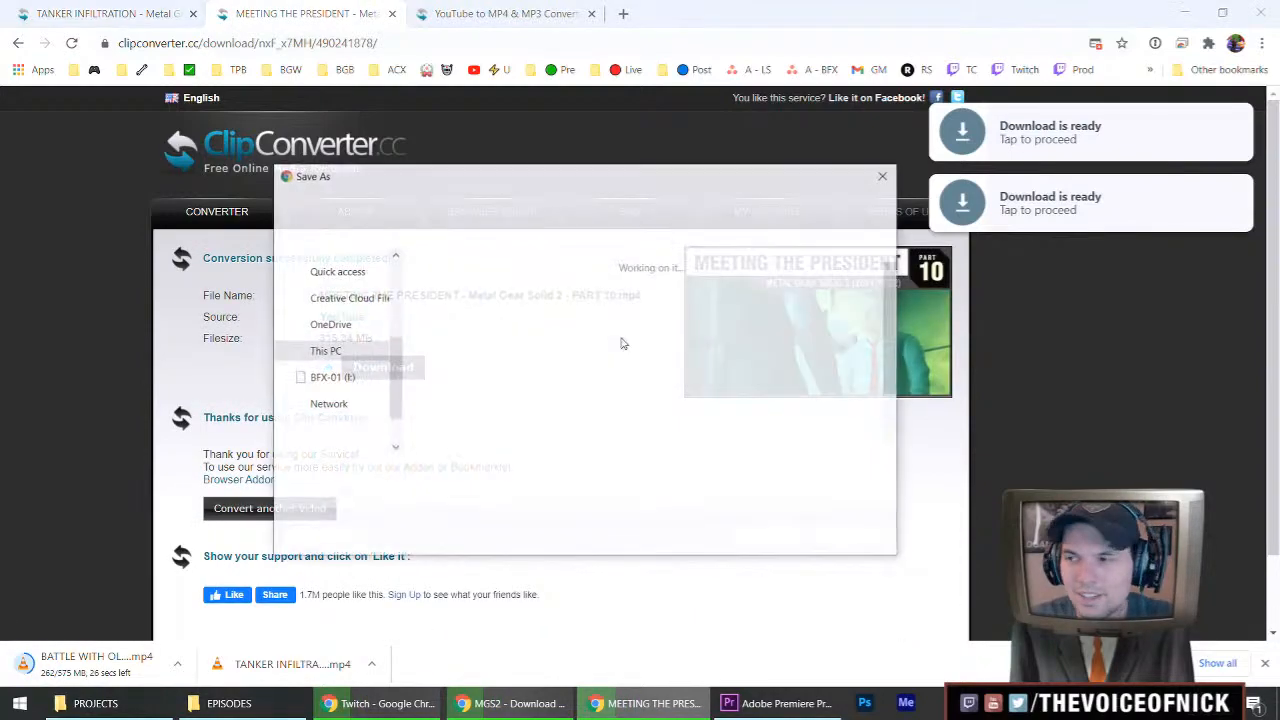
Save MEETING THE PRESIDENT - Metal Gear Solid 2 - PART 10 in the EPISODES folder and return to the YouTube playlists for another video link.
left_click(733, 537)
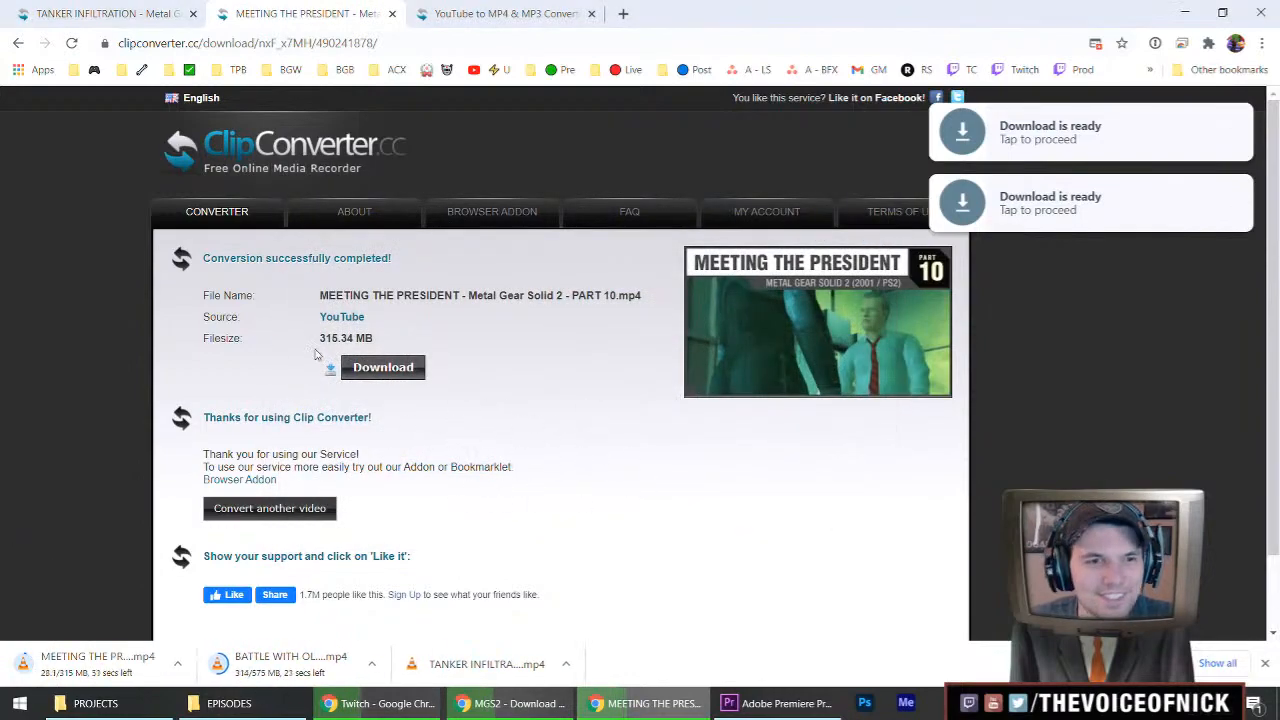
left_click(510, 703)
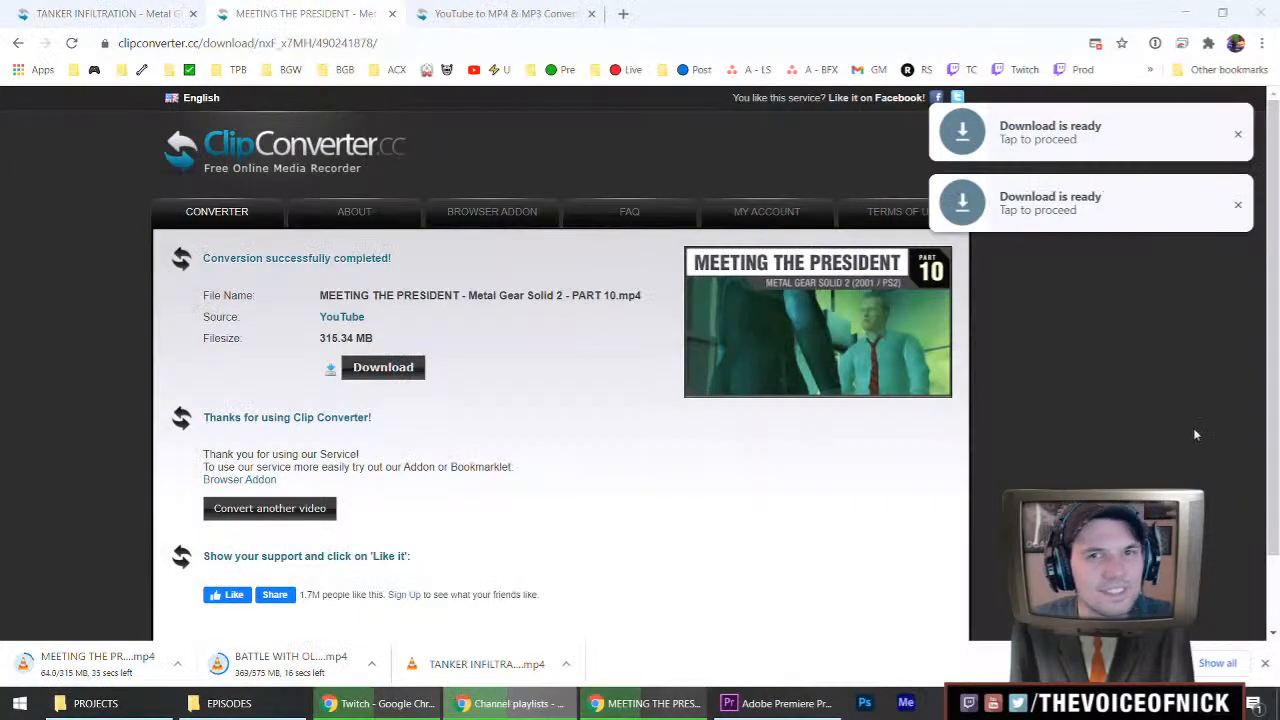
Try to convert SHOCKING CONSPIRACY - Prequel Stories - PART 01 to MP4 from the 720p source and save it in the EPISODES folder.
left_click(470, 10)
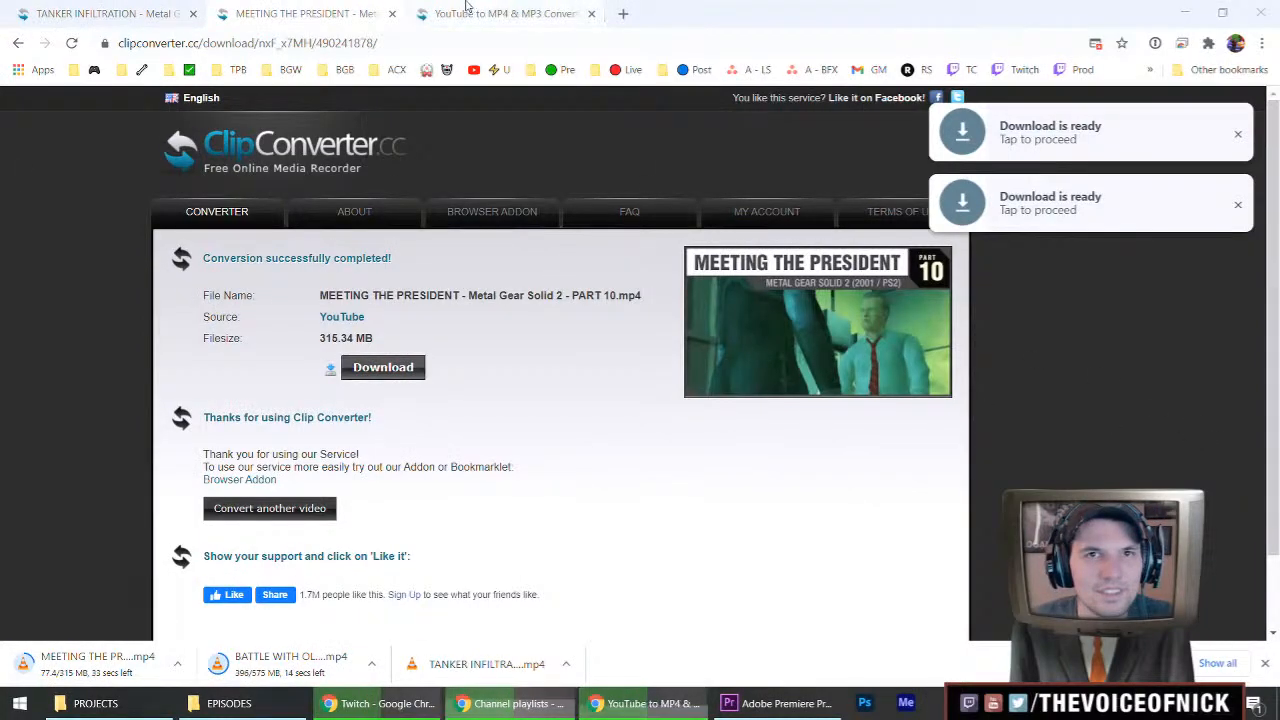
left_click(376, 338)
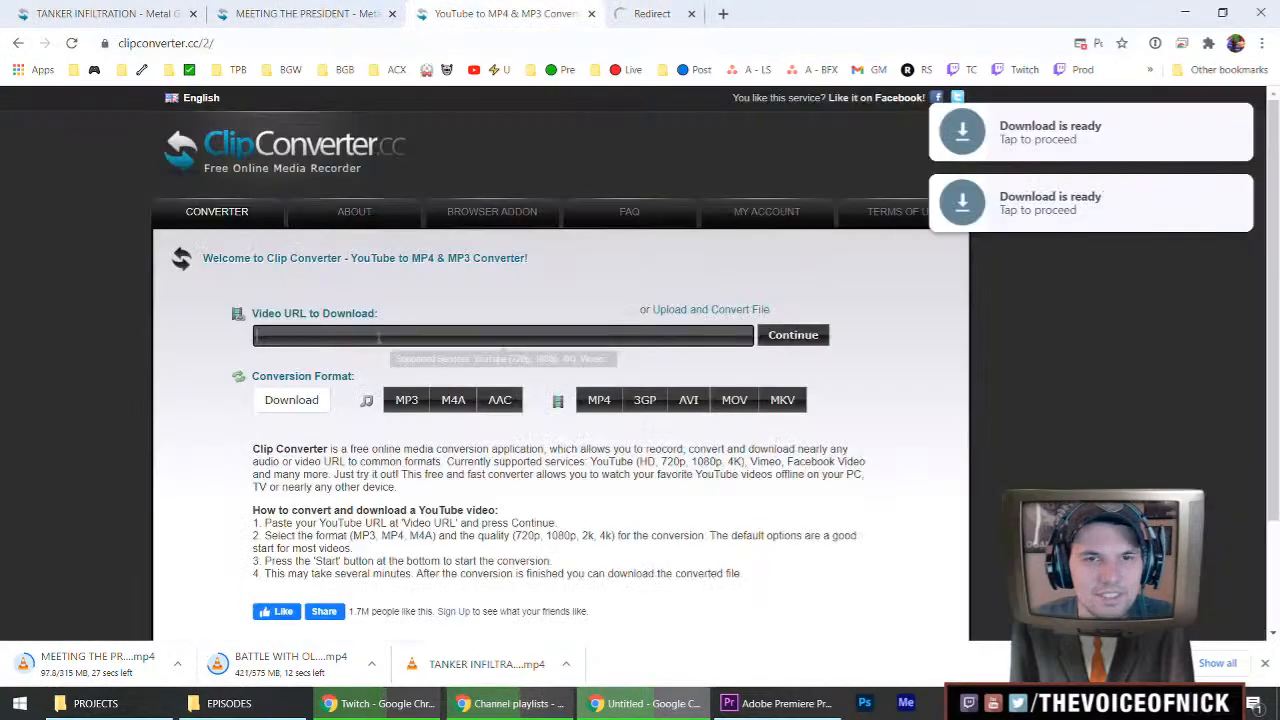
left_click(652, 363)
key("ctrl+w")
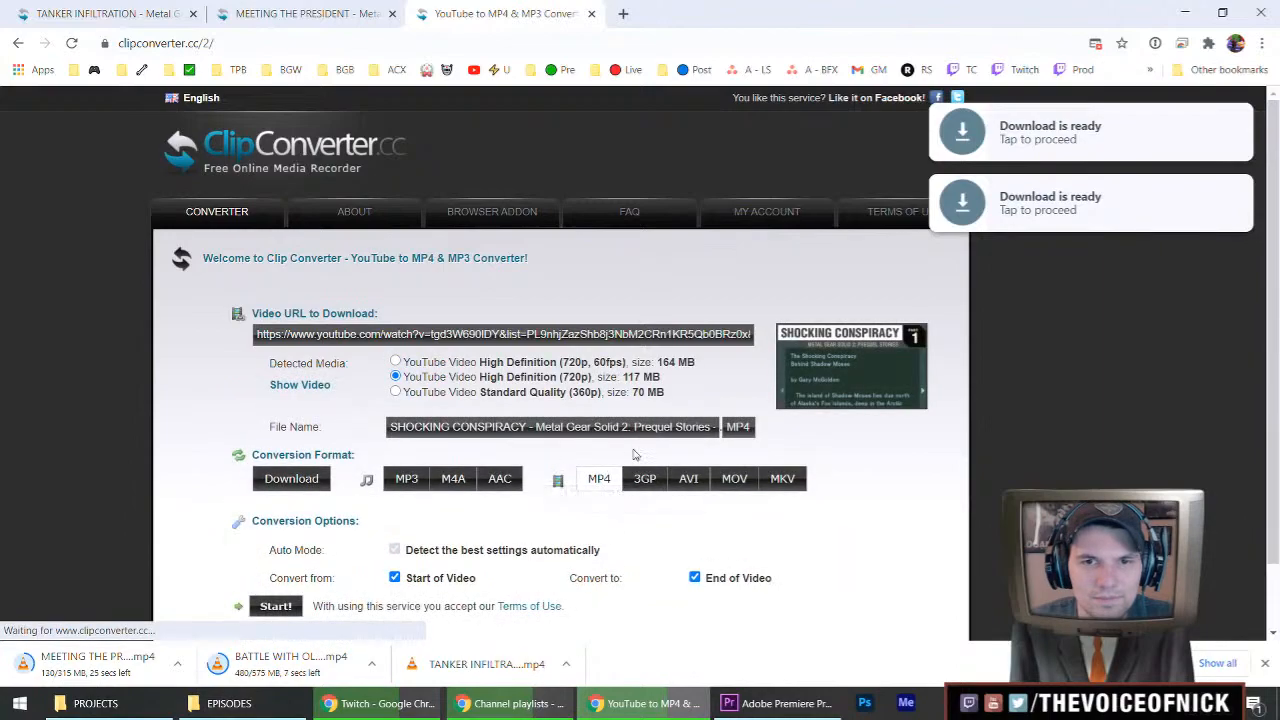
scroll(620, 470, "down", 1)
left_click(280, 542)
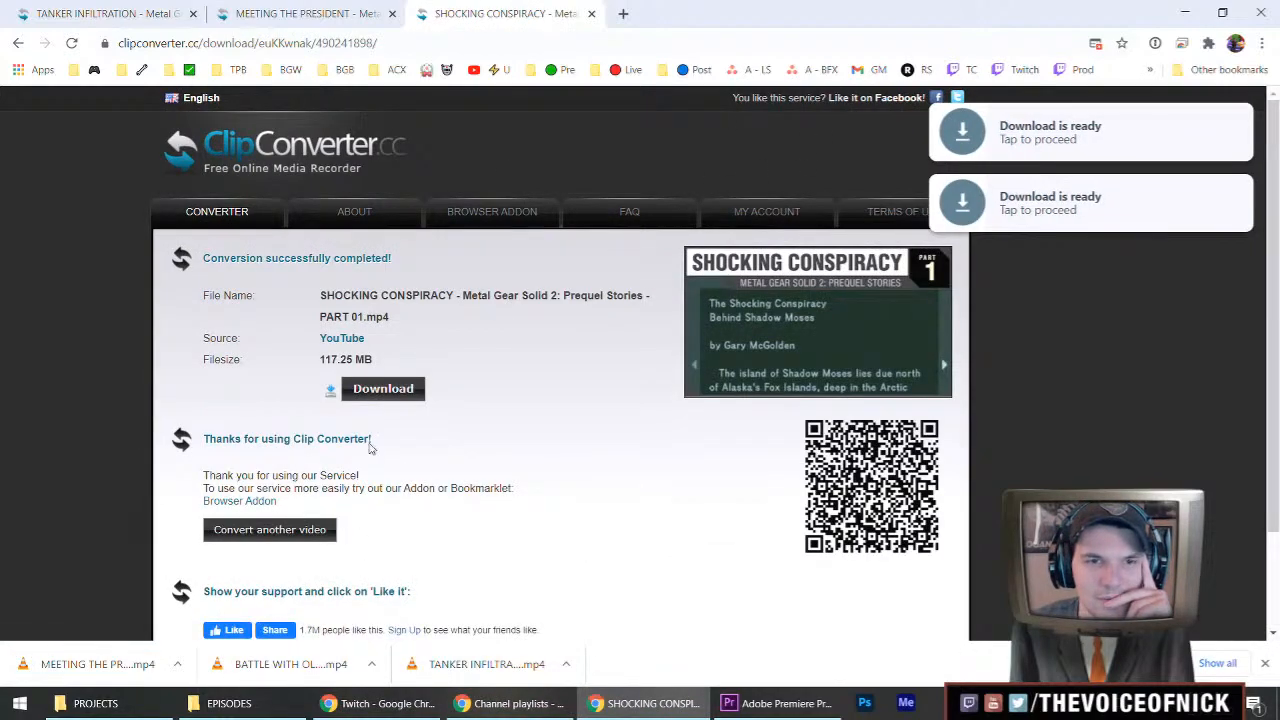
left_click(383, 389)
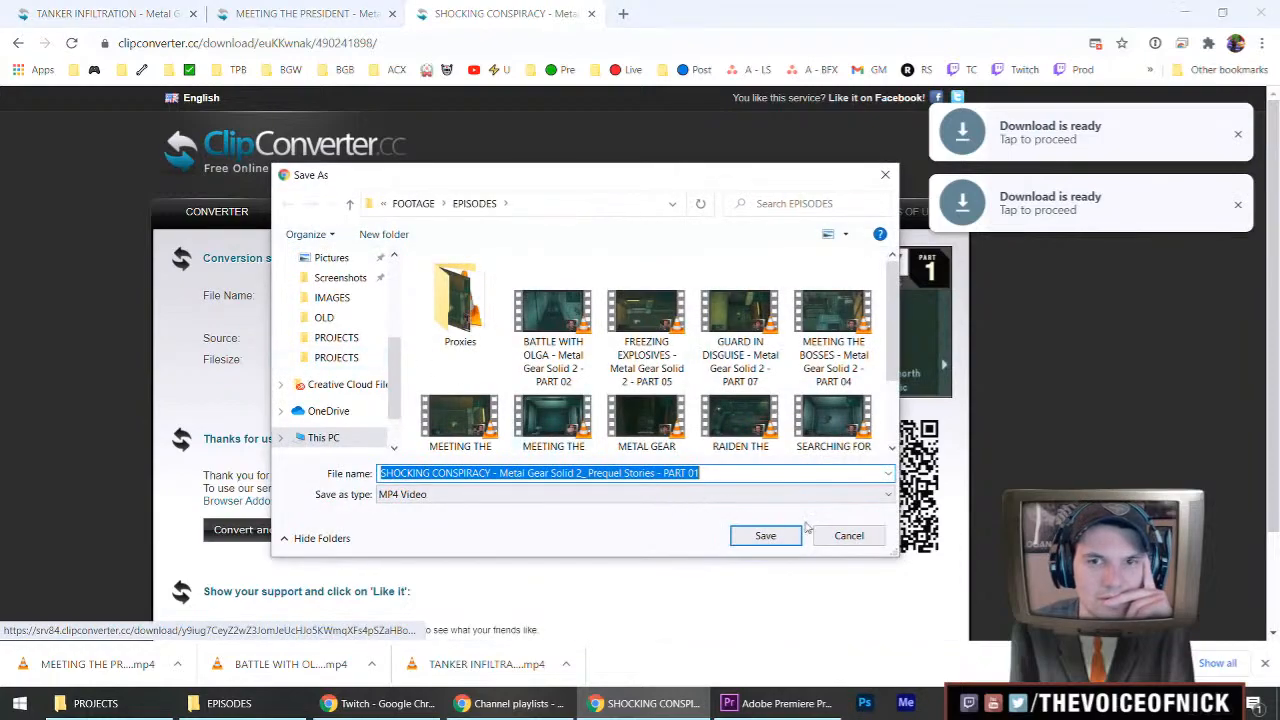
key("Return")
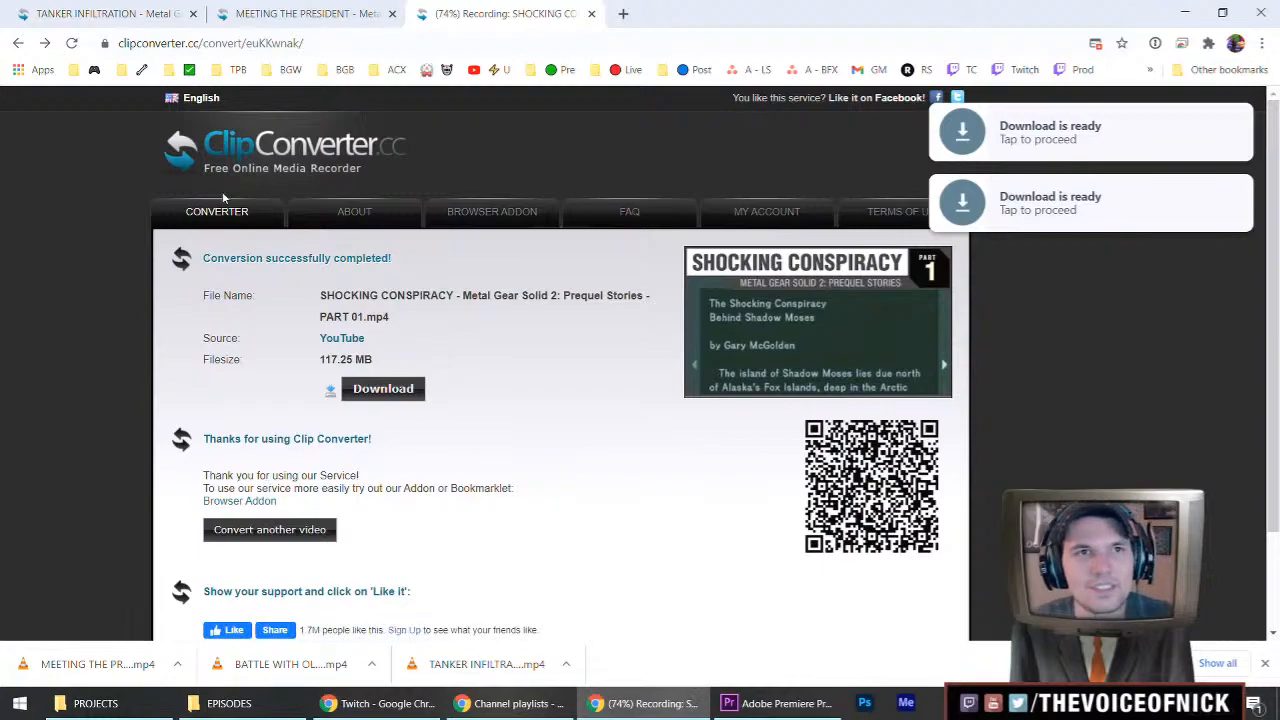
Return the converter tab to the Clip Converter start page by shortening its address to the site's root.
key("alt+Left")
key("alt+Left")
key("alt+Left")
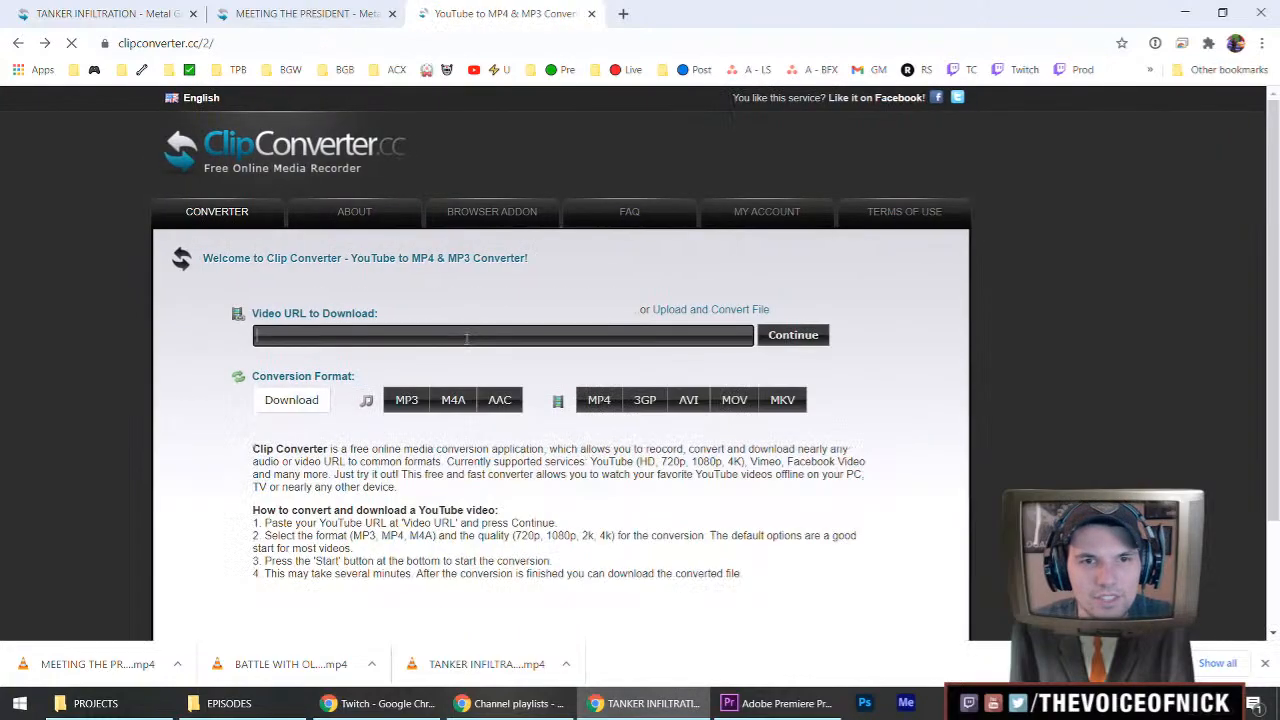
key("alt+Right")
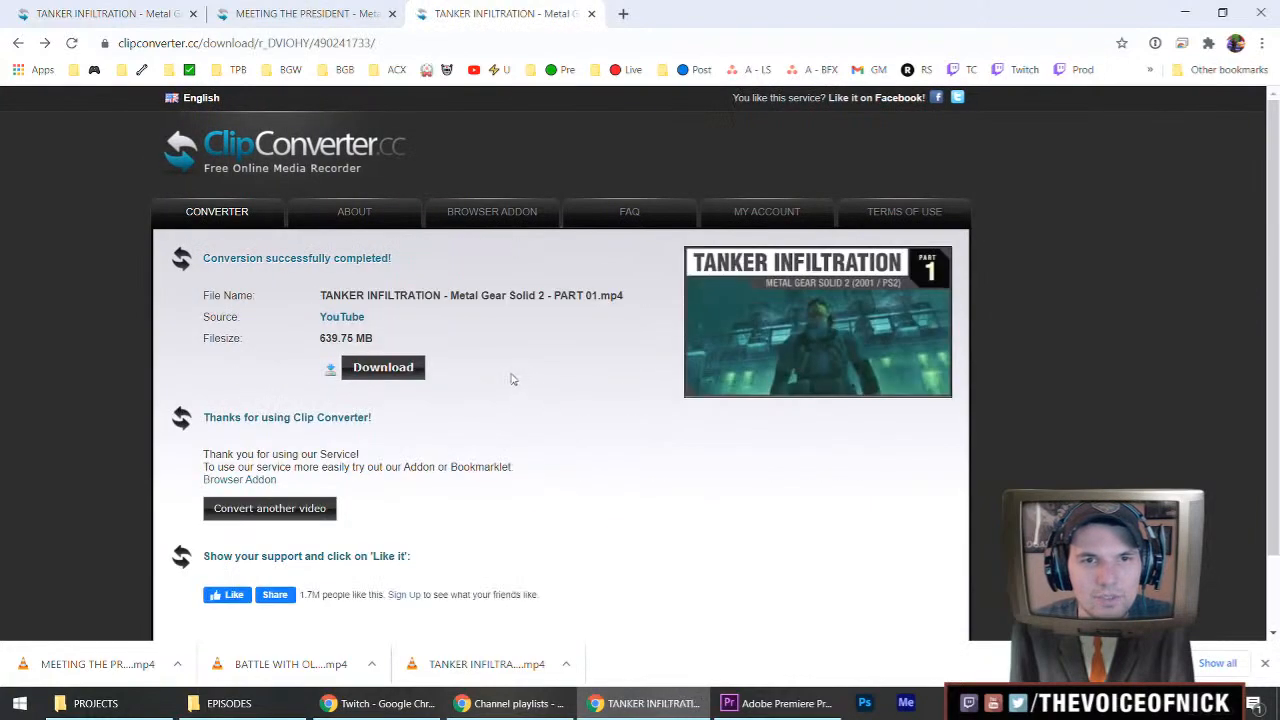
left_click(471, 49)
double_click(238, 47)
left_click_drag(240, 47, 328, 46)
key("BackSpace")
key("Return")
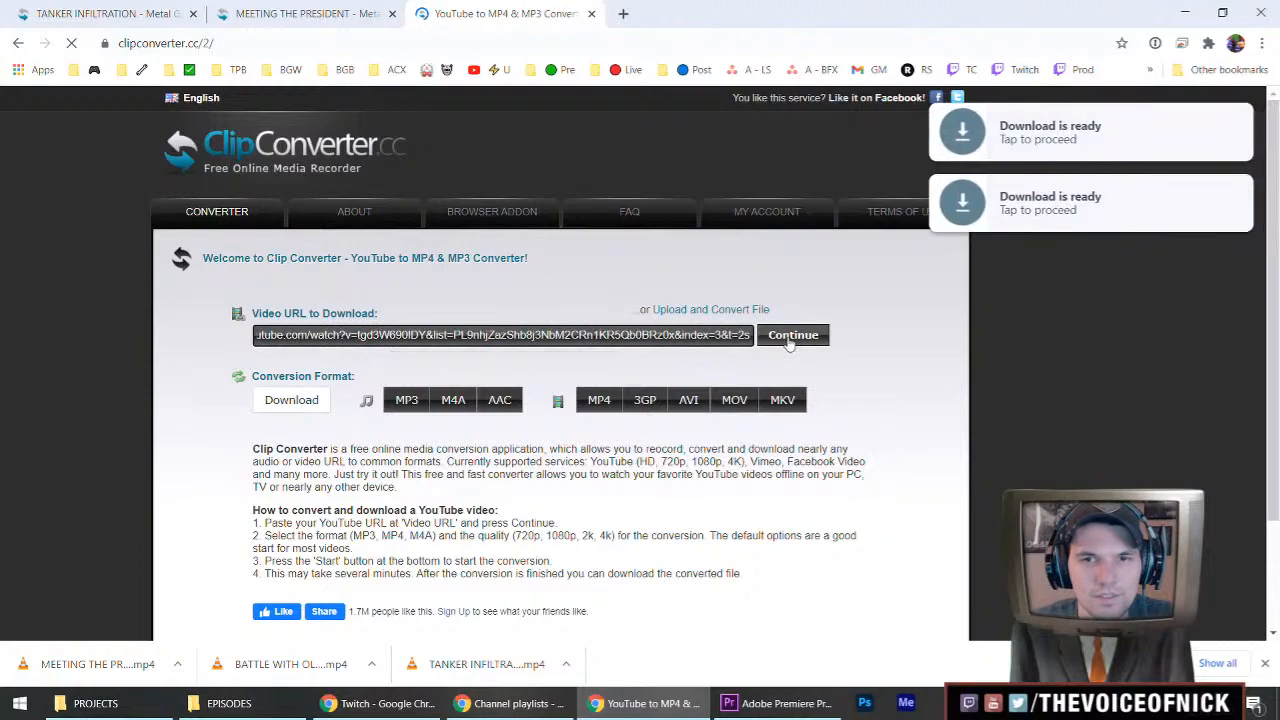
Convert the SHOCKING CONSPIRACY playlist video to MP4 from the High Definition (720p) source, closing any pop-up tab.
left_click(599, 400)
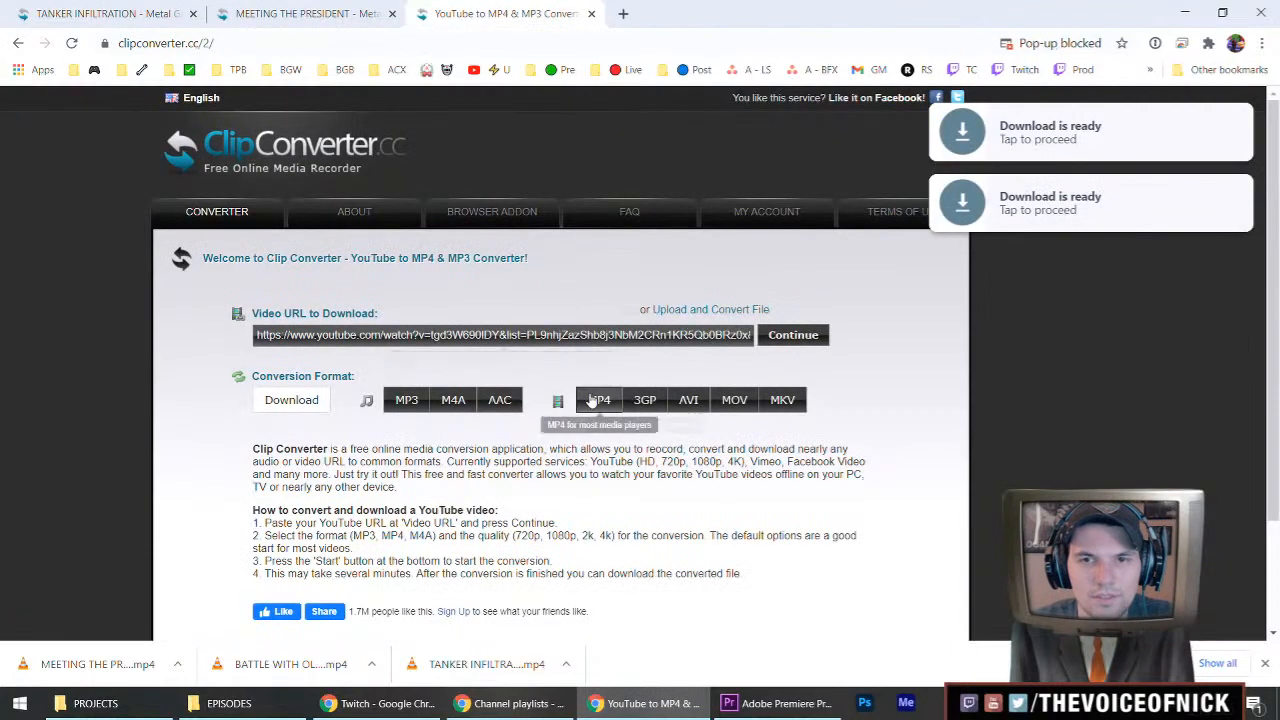
left_click(599, 400)
left_click(800, 334)
middle_click(716, 7)
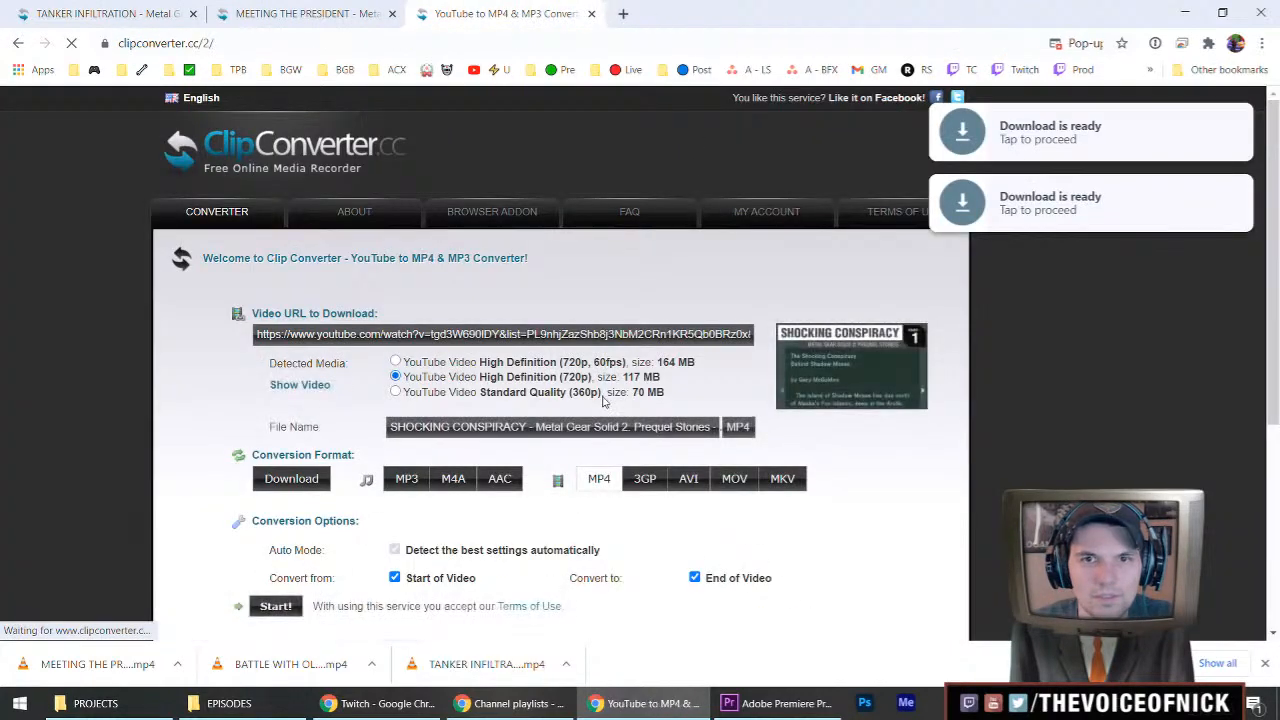
scroll(474, 443, "down", 1)
left_click(285, 531)
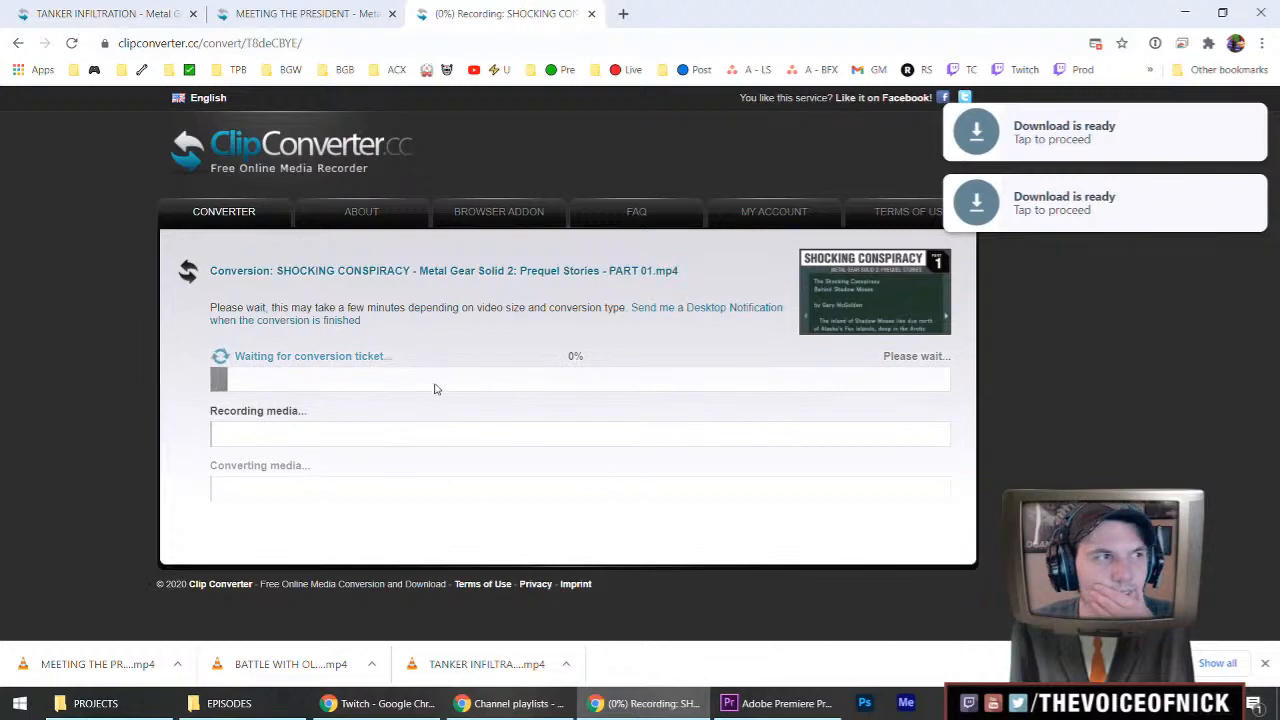
Close the two older converter tabs and save SHOCKING CONSPIRACY - Metal Gear Solid 2_ Prequel Stories - PART 01 in the EPISODES folder.
left_click(263, 7)
middle_click(263, 7)
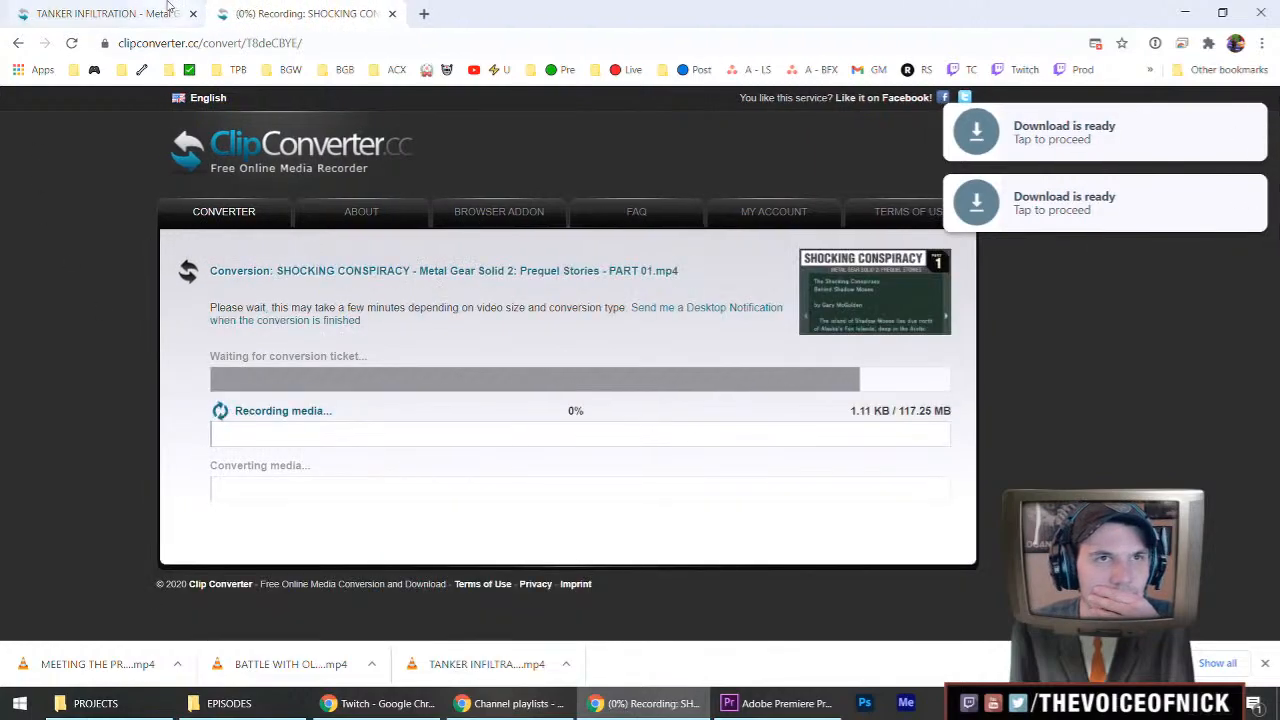
left_click(100, 13)
middle_click(100, 13)
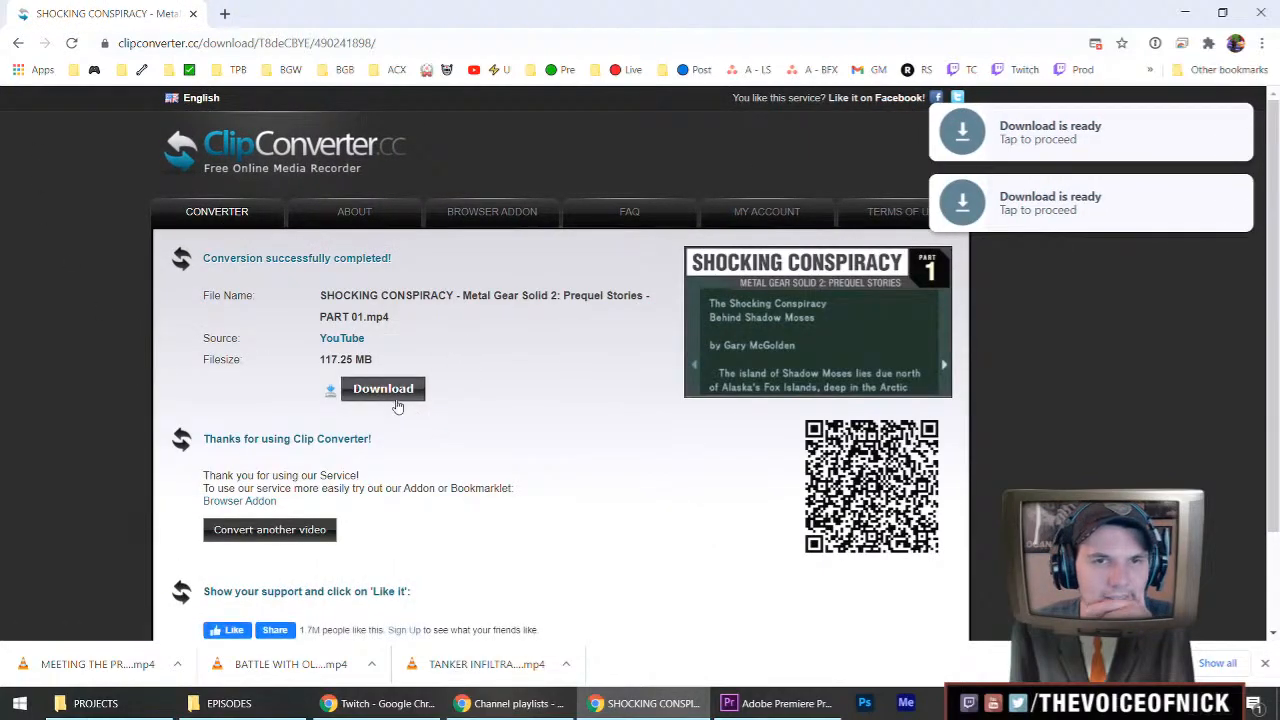
key("Return")
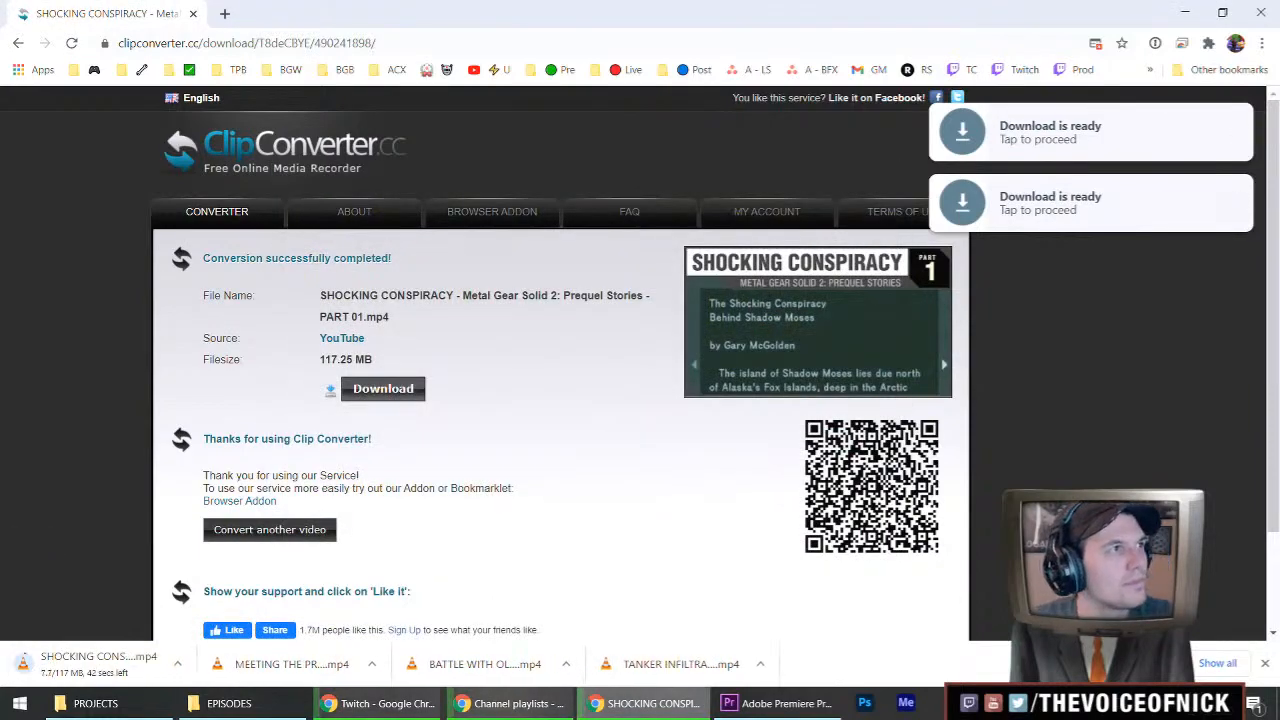
Convert NASTASHA'S EXPOSÉ - Metal Gear Solid 2 Prequel Stories - PART 02 to MP4 from the 720p source and save it in the EPISODES folder.
left_click(512, 703)
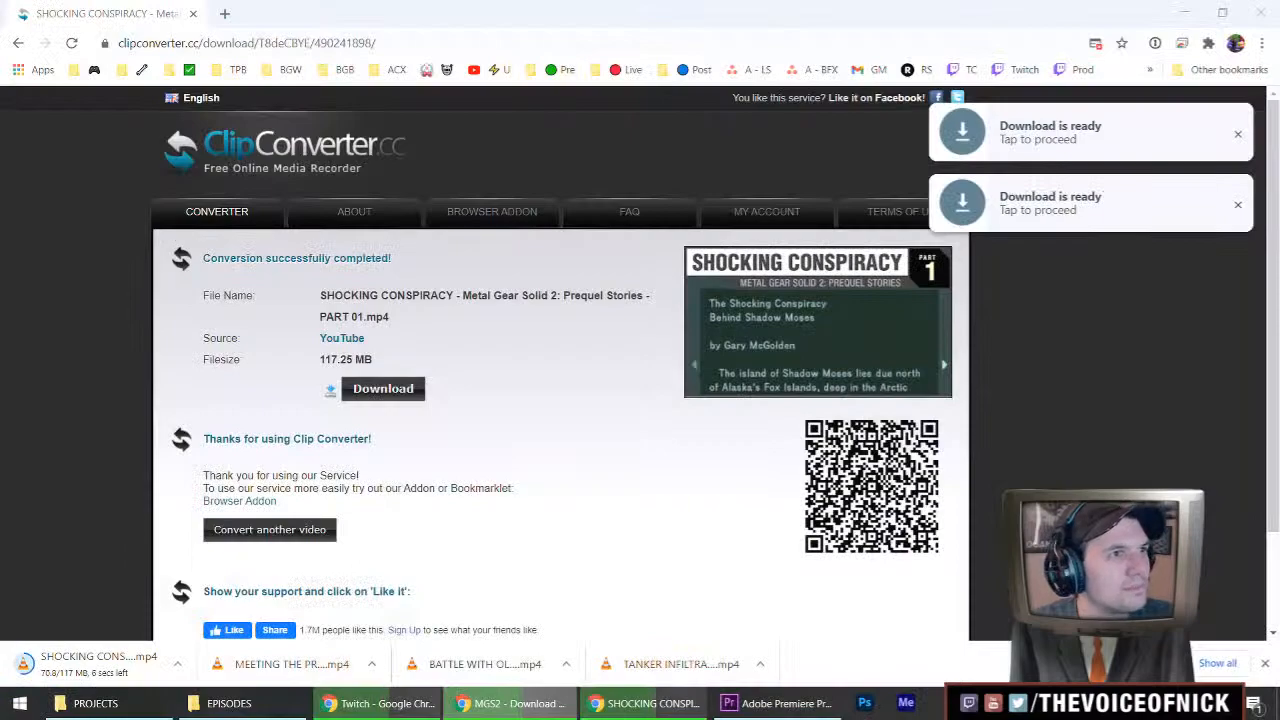
left_click(270, 529)
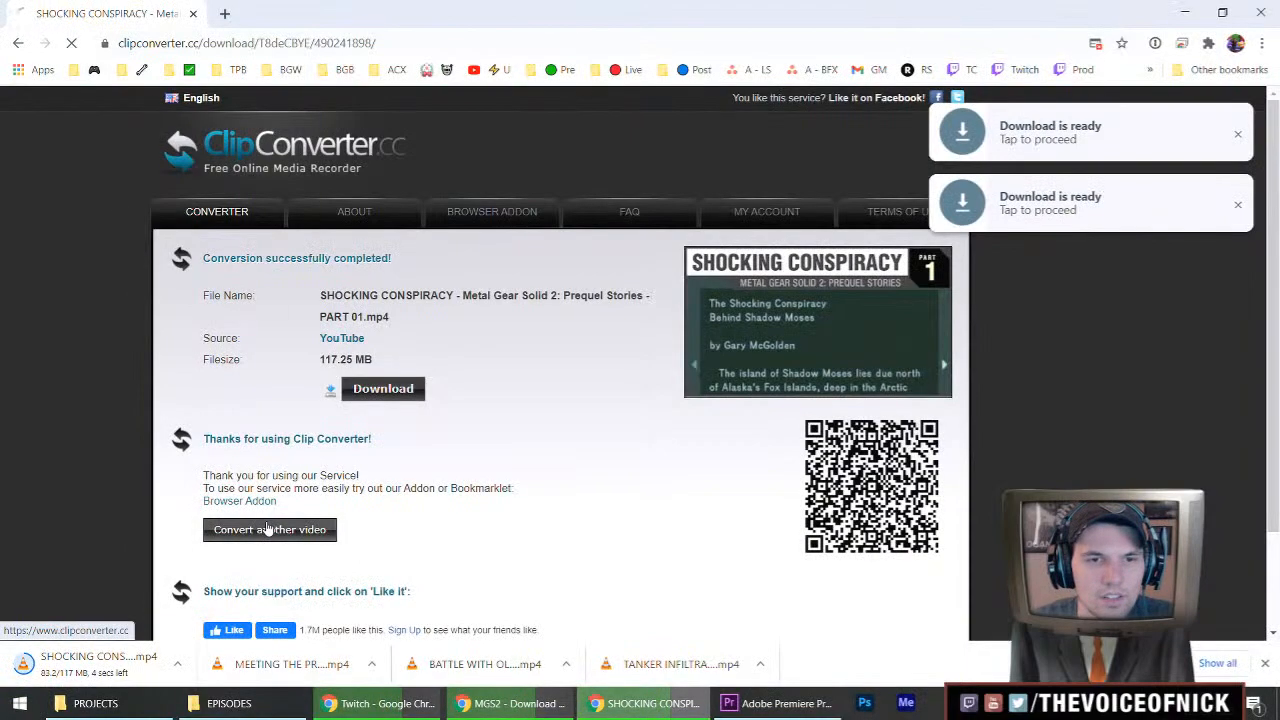
left_click(400, 335)
key("ctrl+v")
left_click(599, 400)
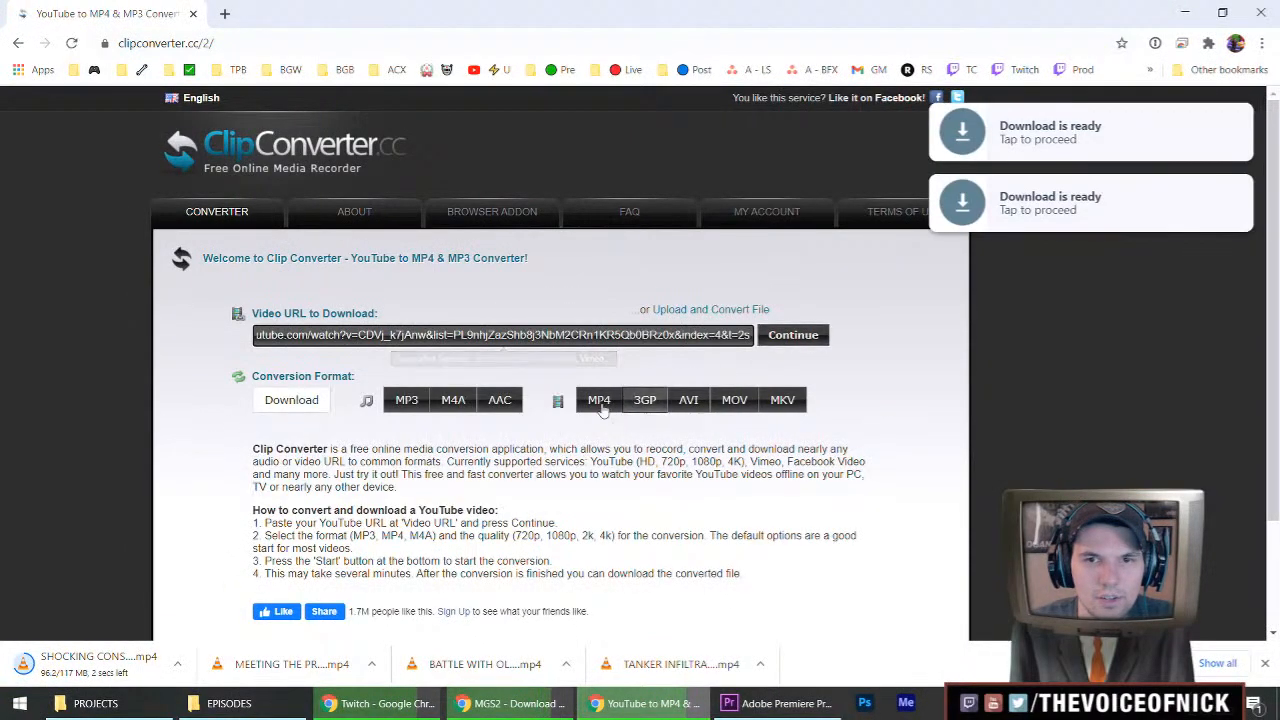
left_click(790, 335)
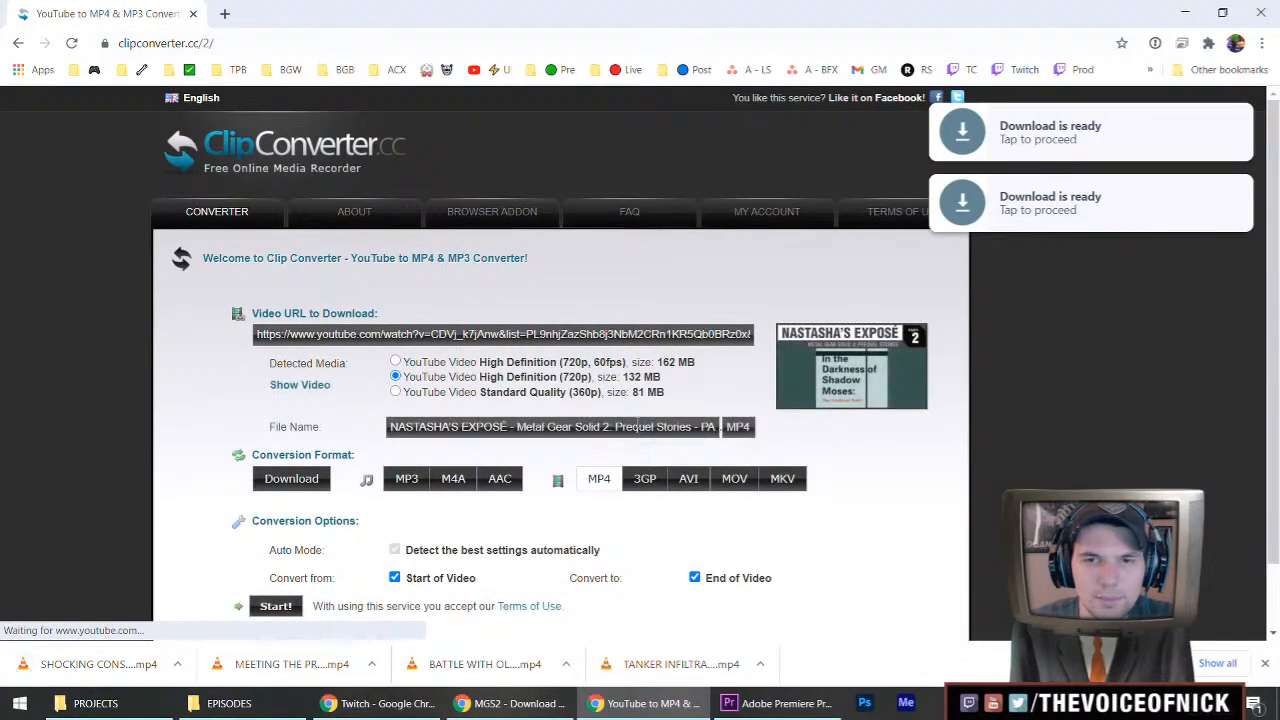
left_click(284, 606)
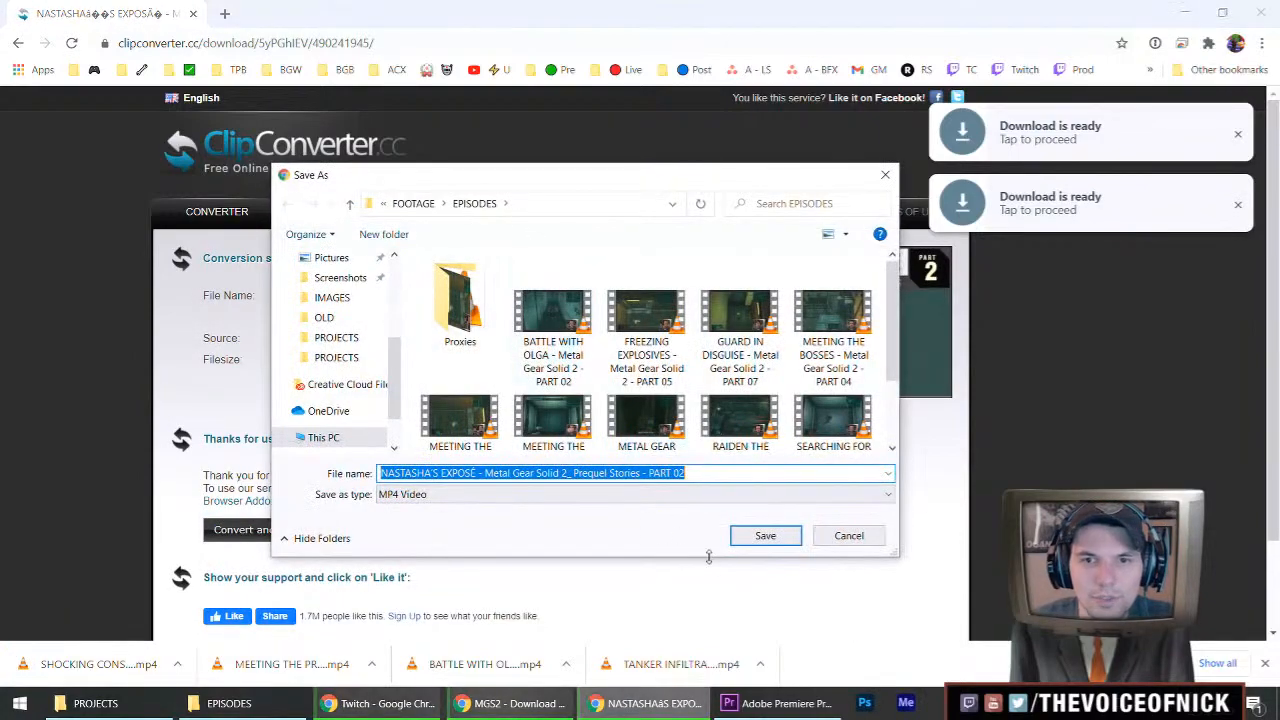
left_click(745, 538)
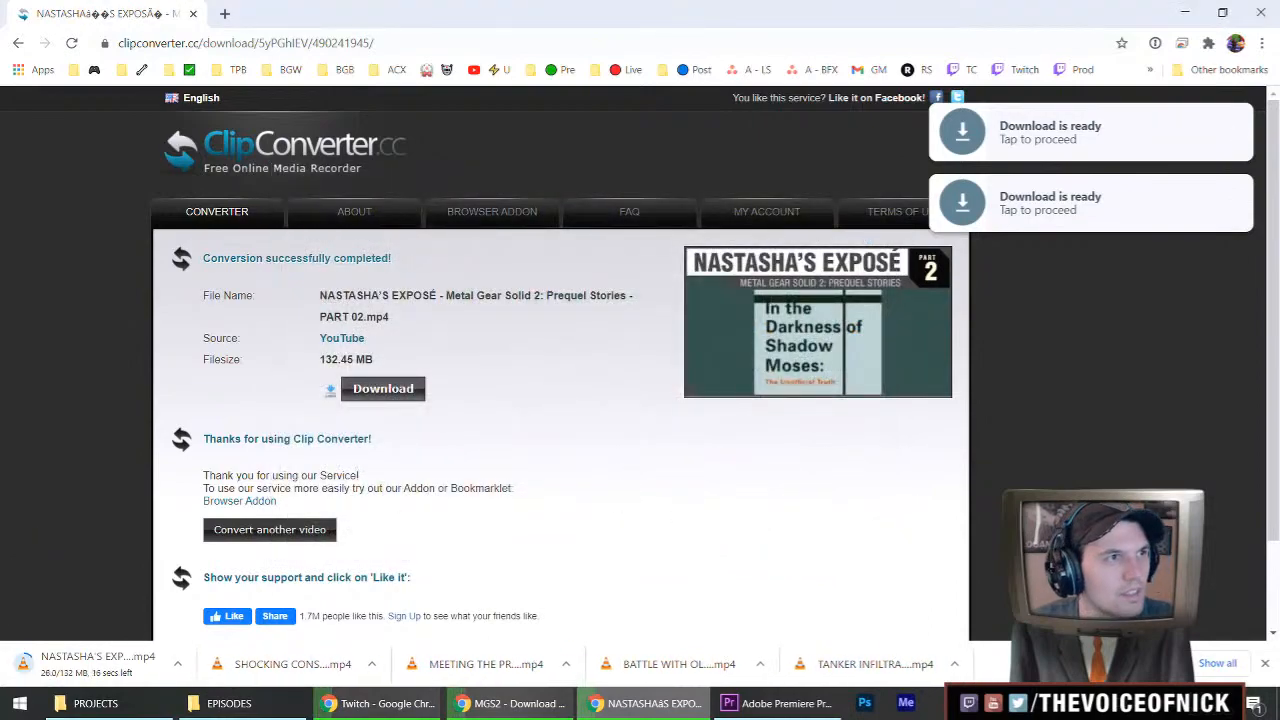
Convert the SHADOW MOSES FINALE playlist video to MP4 from the 720p source in a new converter tab, closing the pop-up tab.
left_click(510, 703)
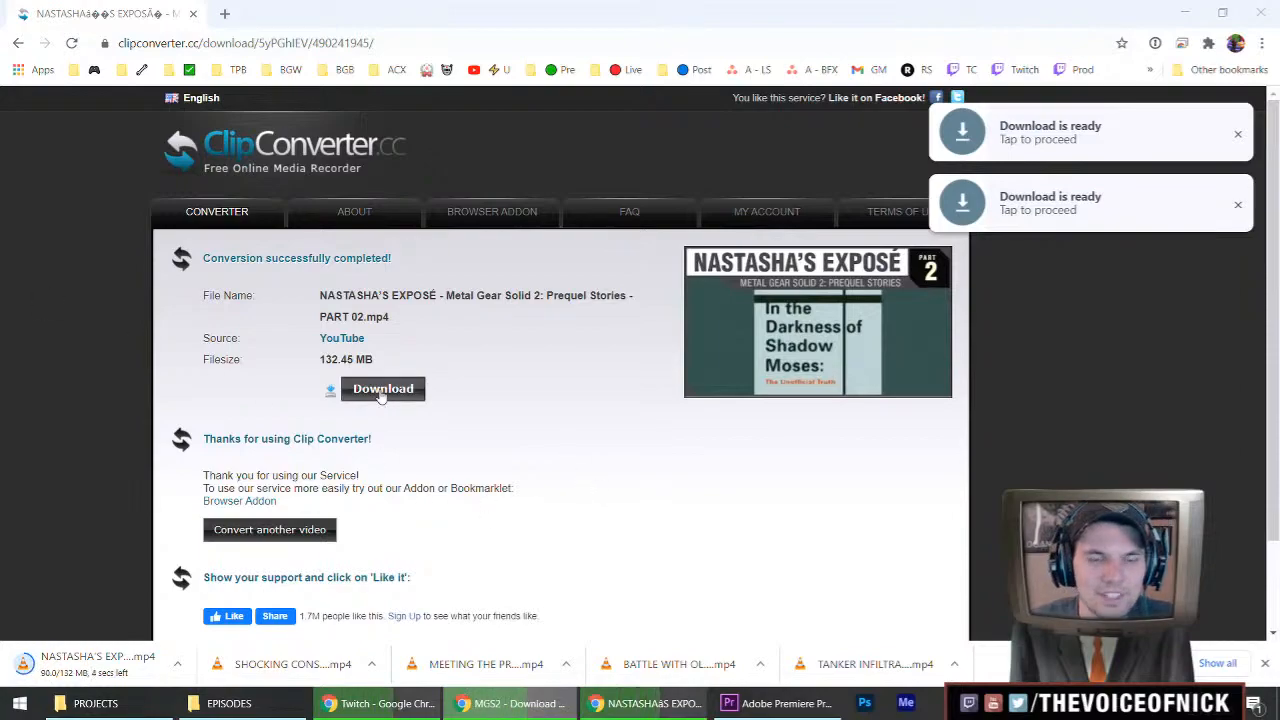
left_click(283, 529)
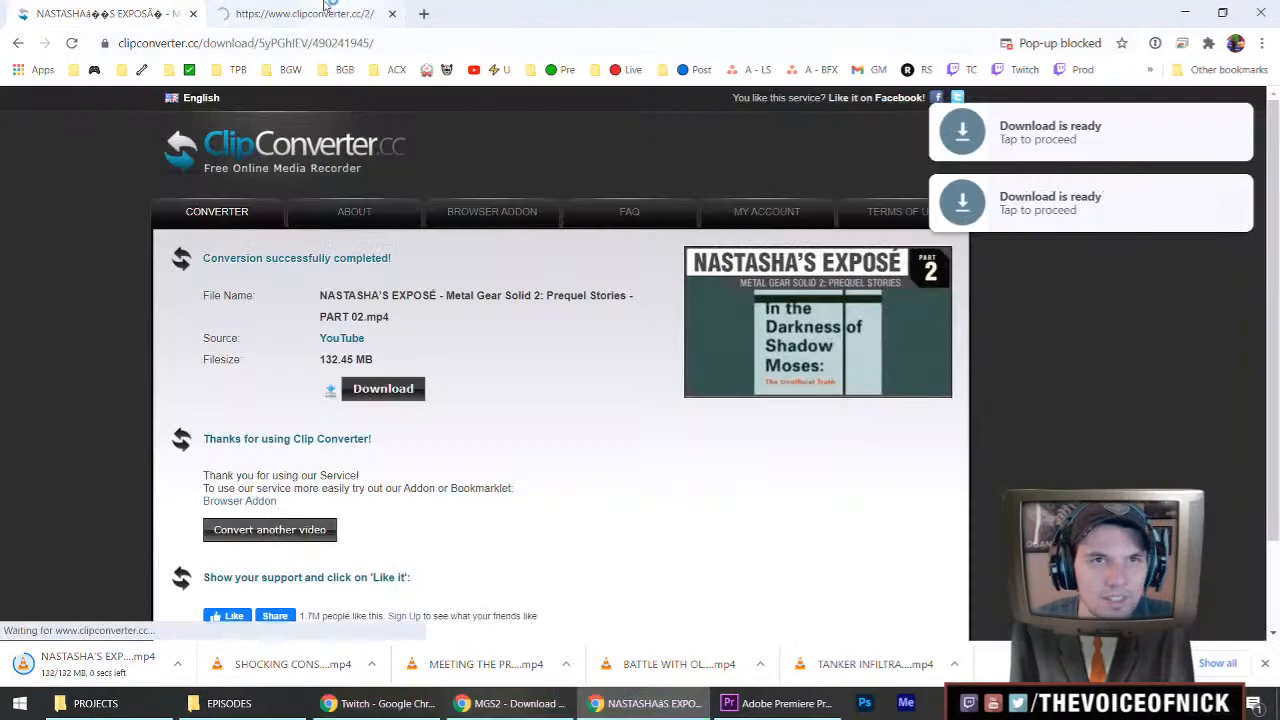
left_click(323, 8)
left_click(400, 333)
key("ctrl+v")
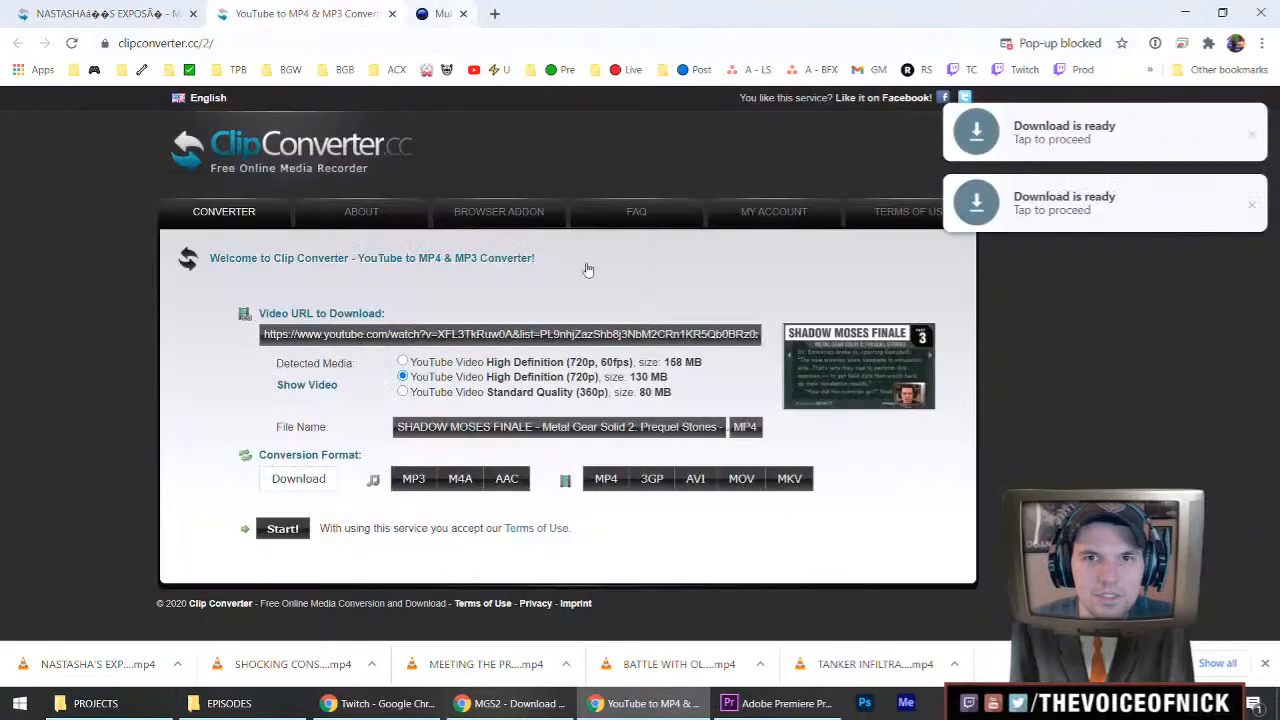
left_click(606, 478)
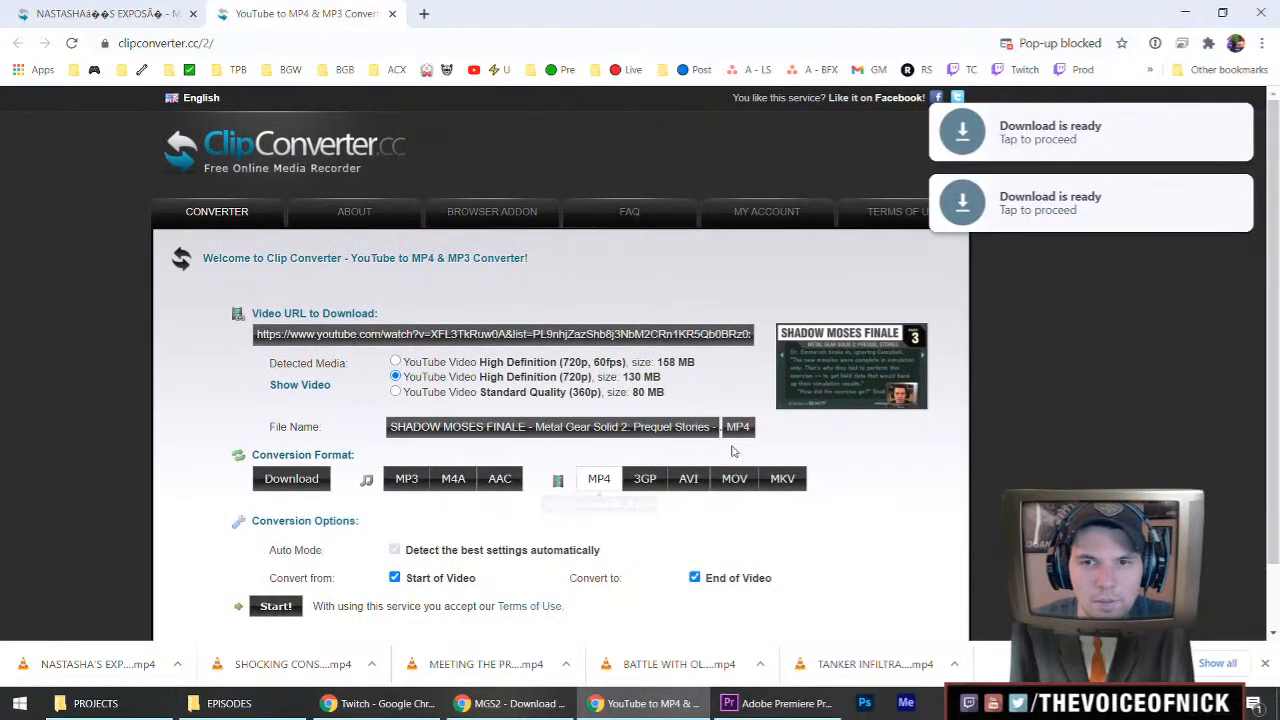
left_click(276, 606)
Save SHADOW MOSES FINALE - Metal Gear Solid 2_ Prequel Stories - PART 03 in the EPISODES folder and close the converter browser window.
left_click(401, 398)
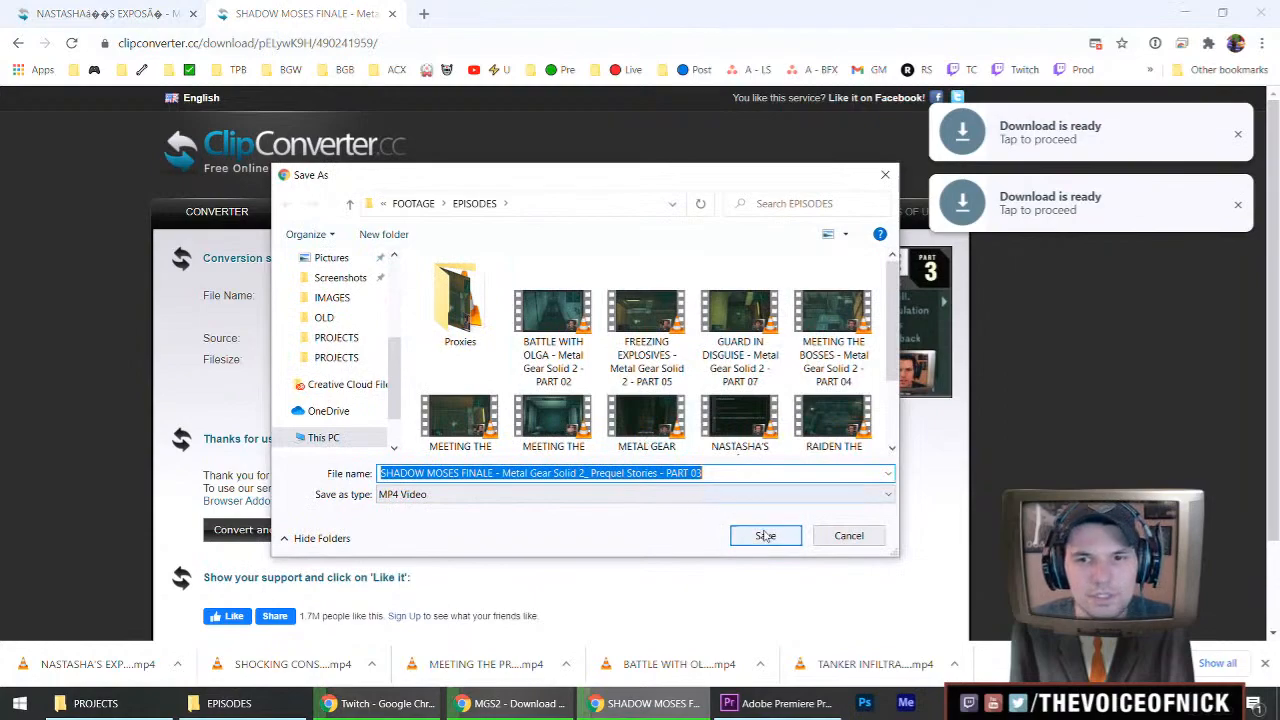
left_click(765, 536)
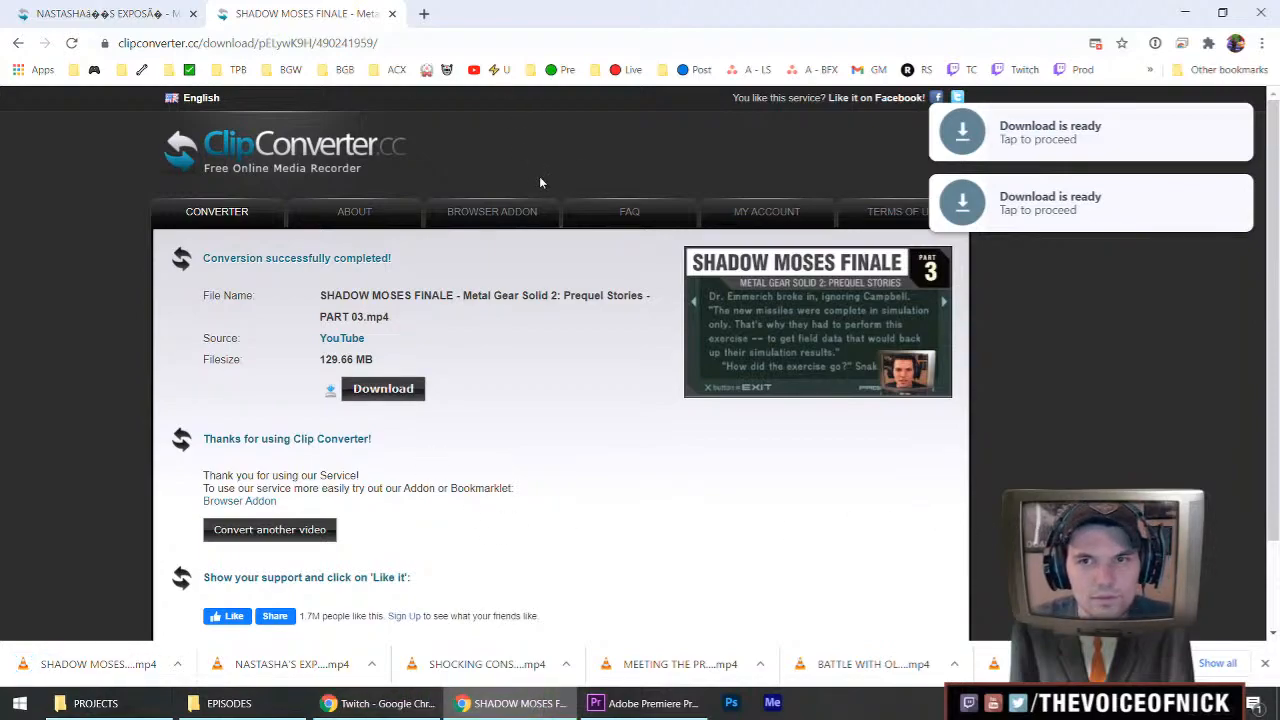
left_click(392, 13)
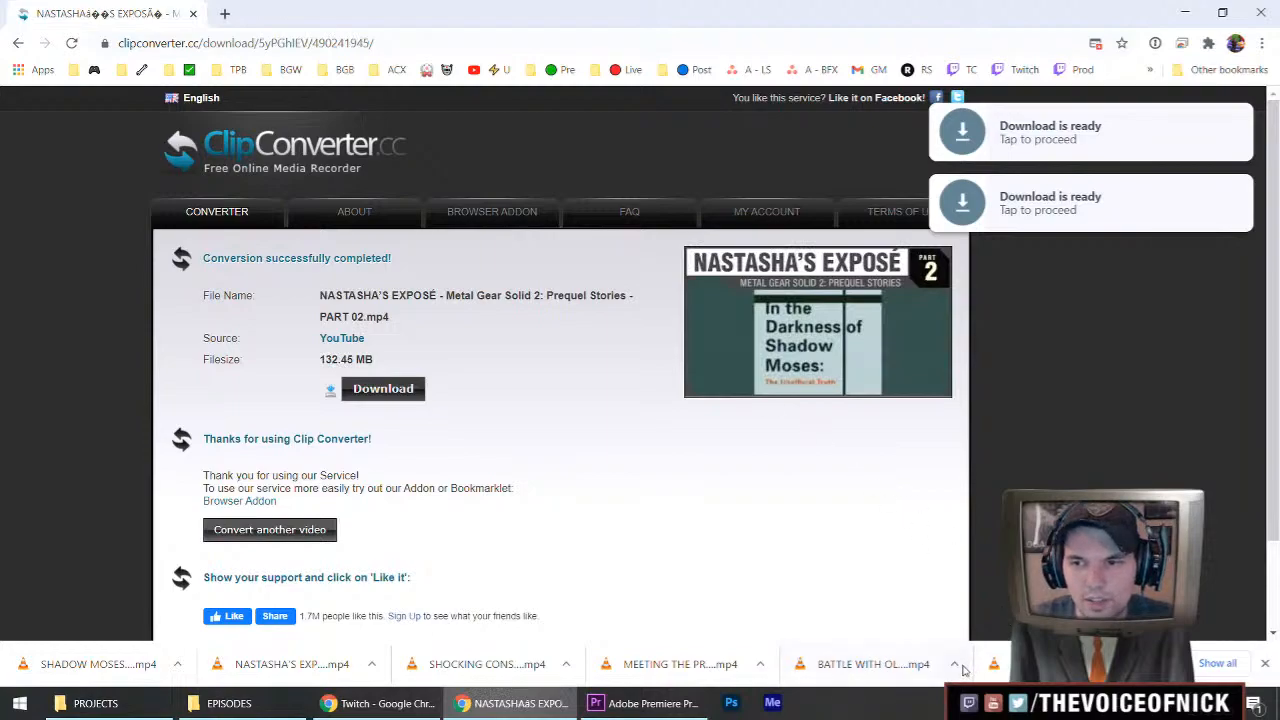
left_click(1261, 13)
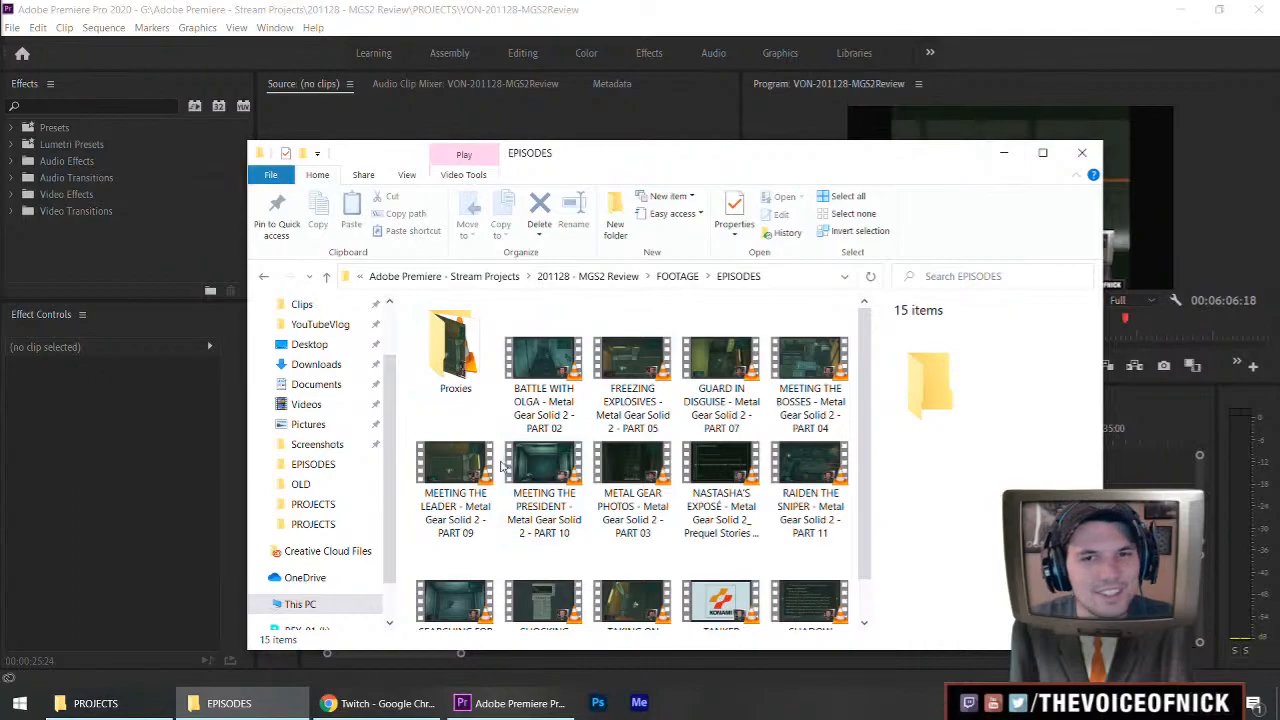
Select BATTLE WITH OLGA, TANKER INFILTRATION, SHADOW MOSES FINALE, NASTASHA'S EXPOSÉ, SHOCKING CONSPIRACY and MEETING THE PRESIDENT in the EPISODES folder.
left_click(546, 385)
scroll(662, 380, "down", 1)
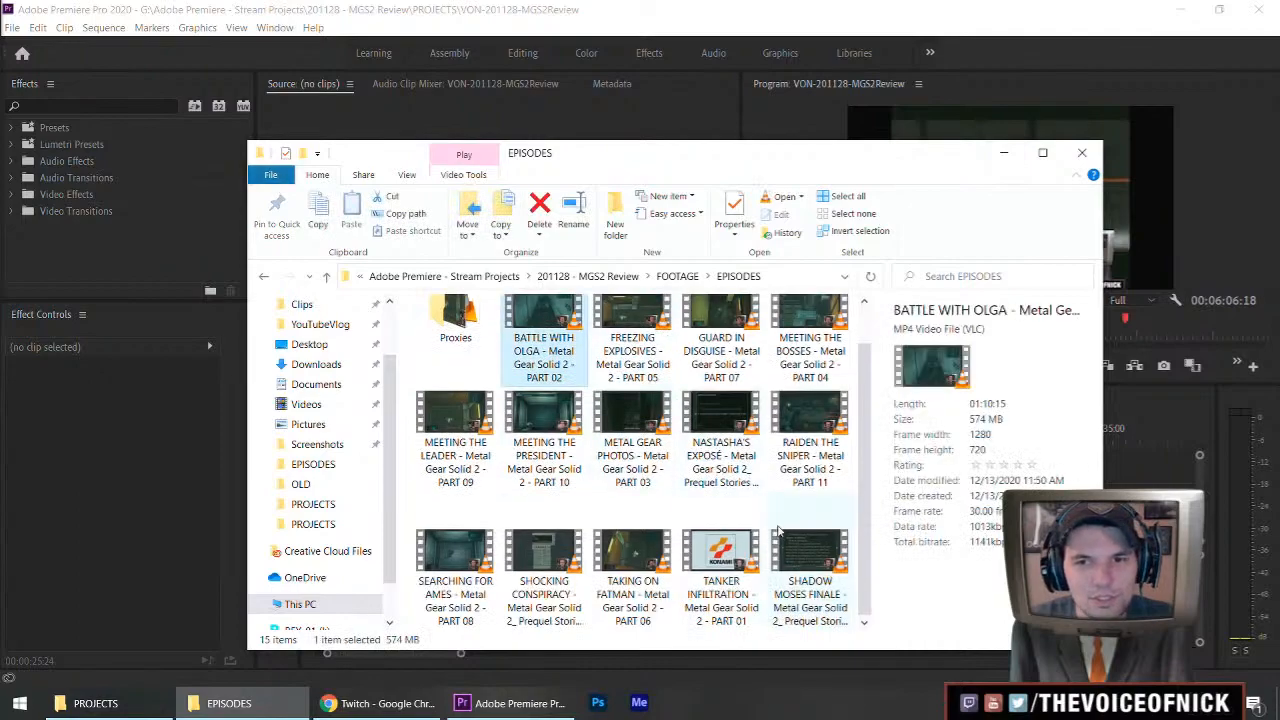
left_click(720, 555, "ctrl")
left_click(833, 565, "ctrl")
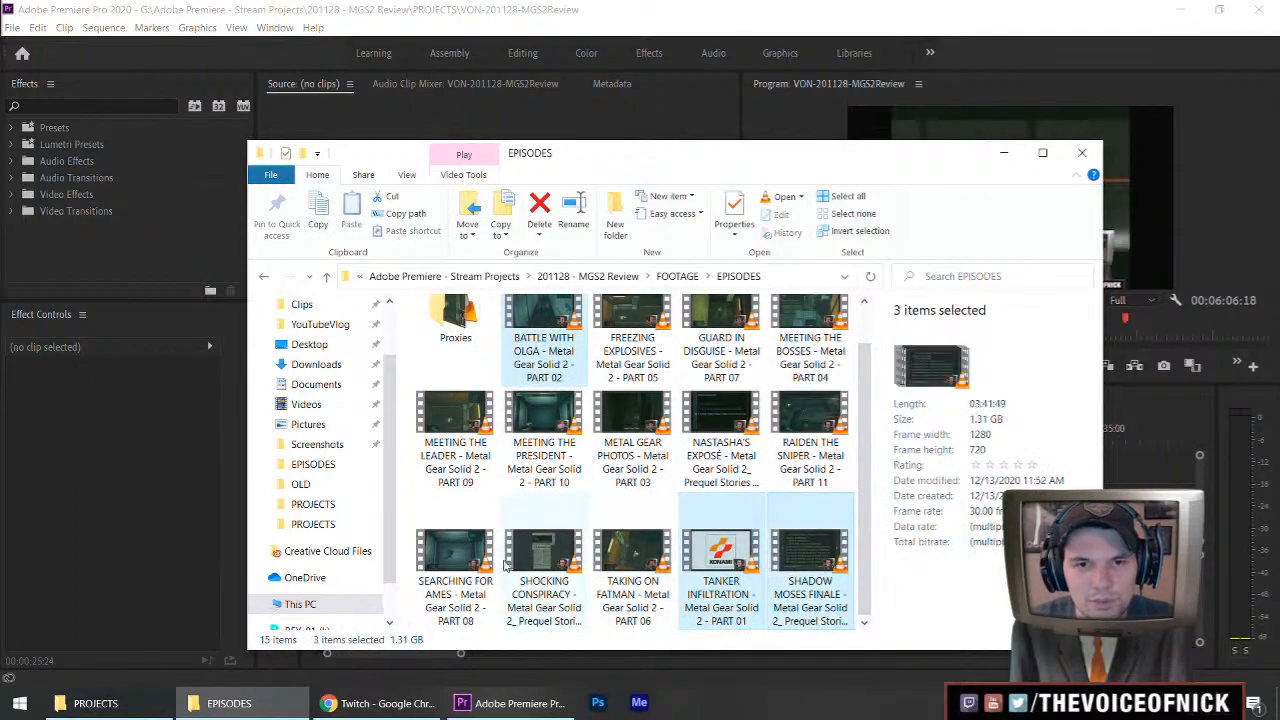
scroll(690, 440, "up", 1)
left_click(716, 476, "ctrl")
scroll(700, 470, "down", 1)
left_click(553, 541, "ctrl")
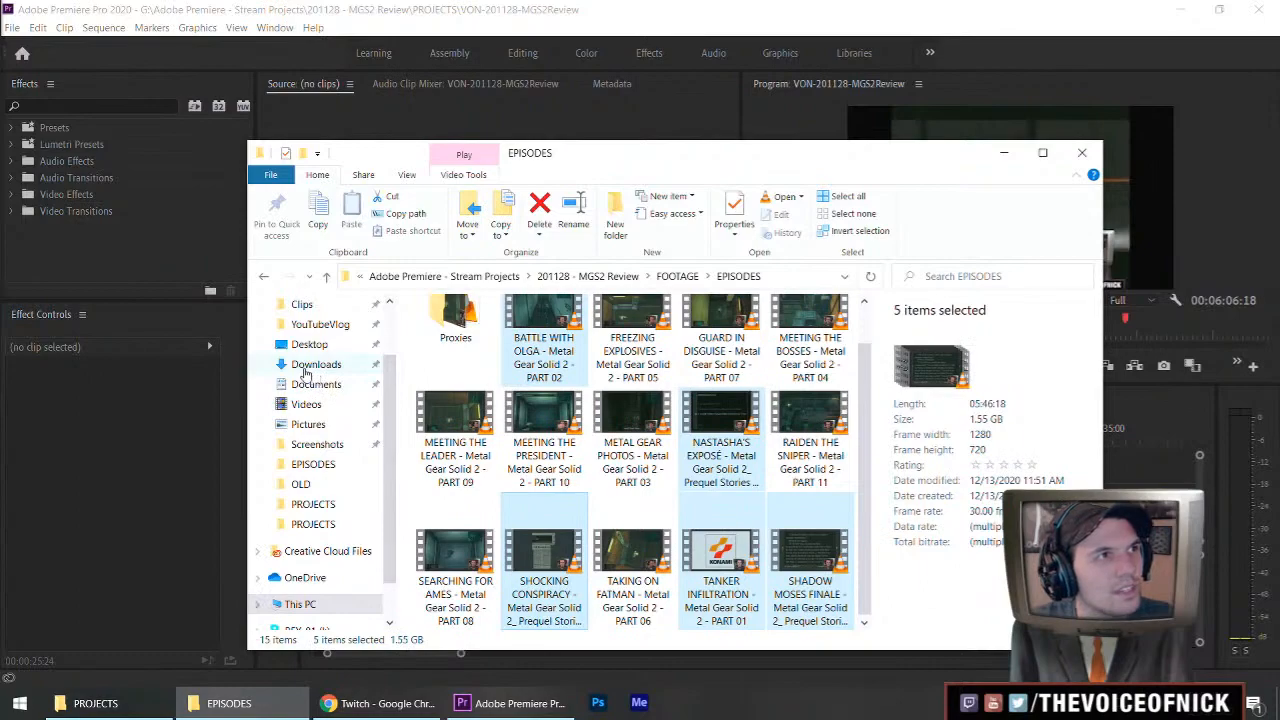
left_click(546, 448, "ctrl")
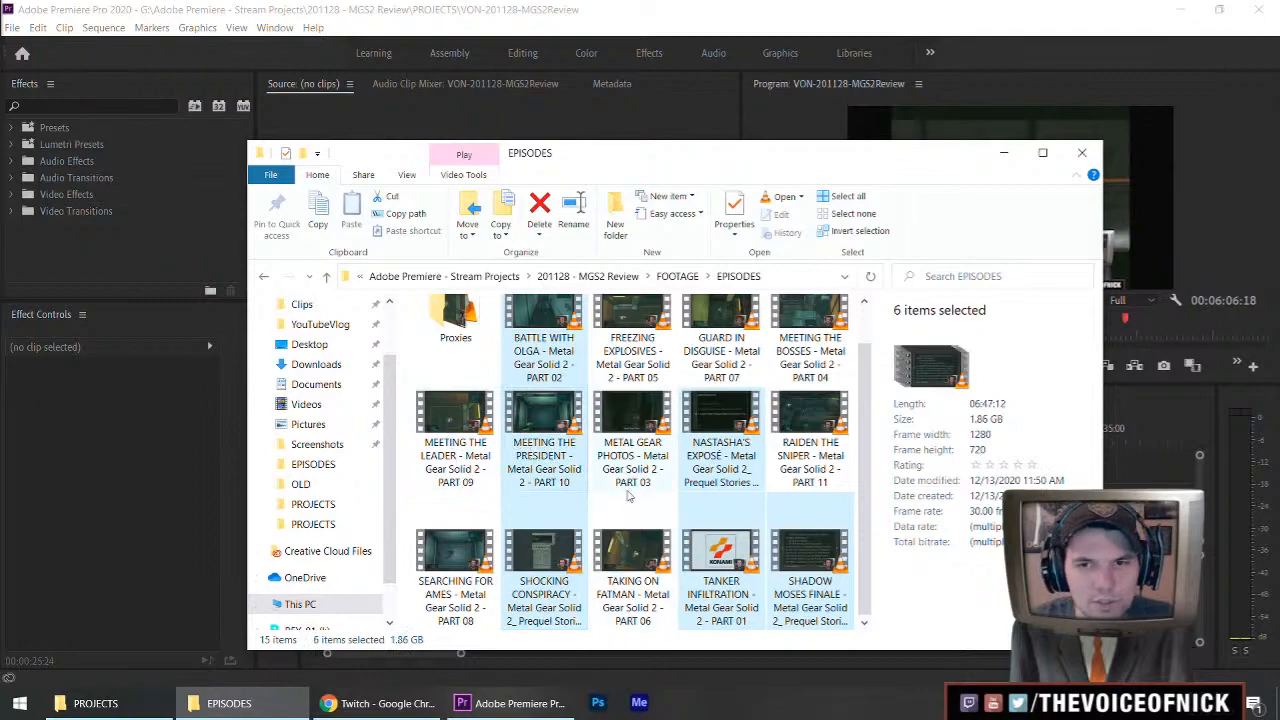
Import the six selected episode videos into the EPISODES bin of the Premiere Pro project and show the project bin.
scroll(640, 364, "up", 1)
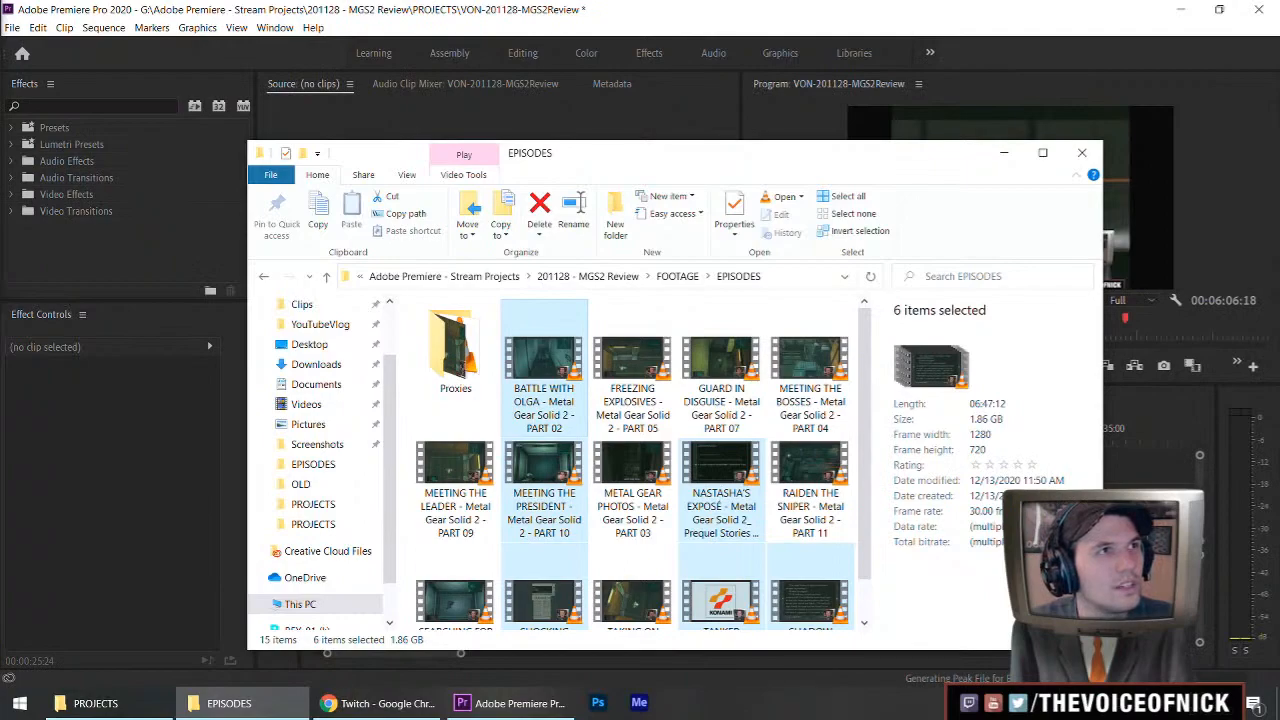
key("alt+Tab")
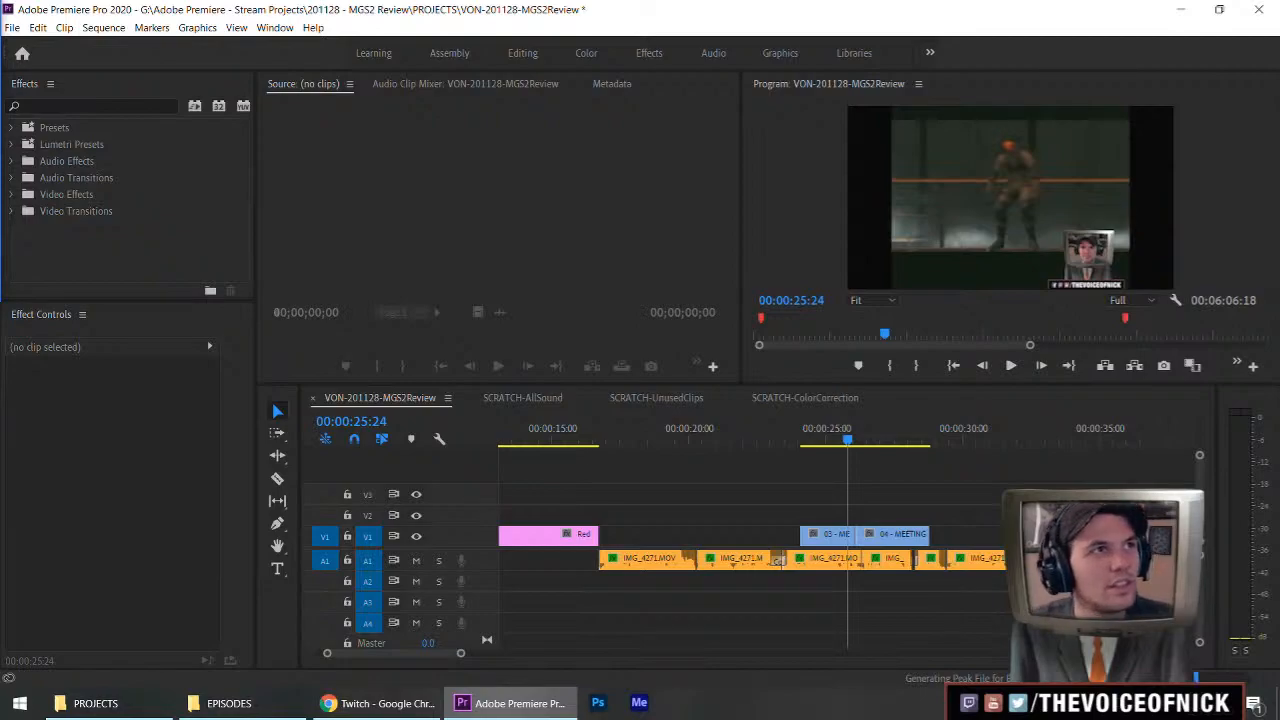
key("shift+1")
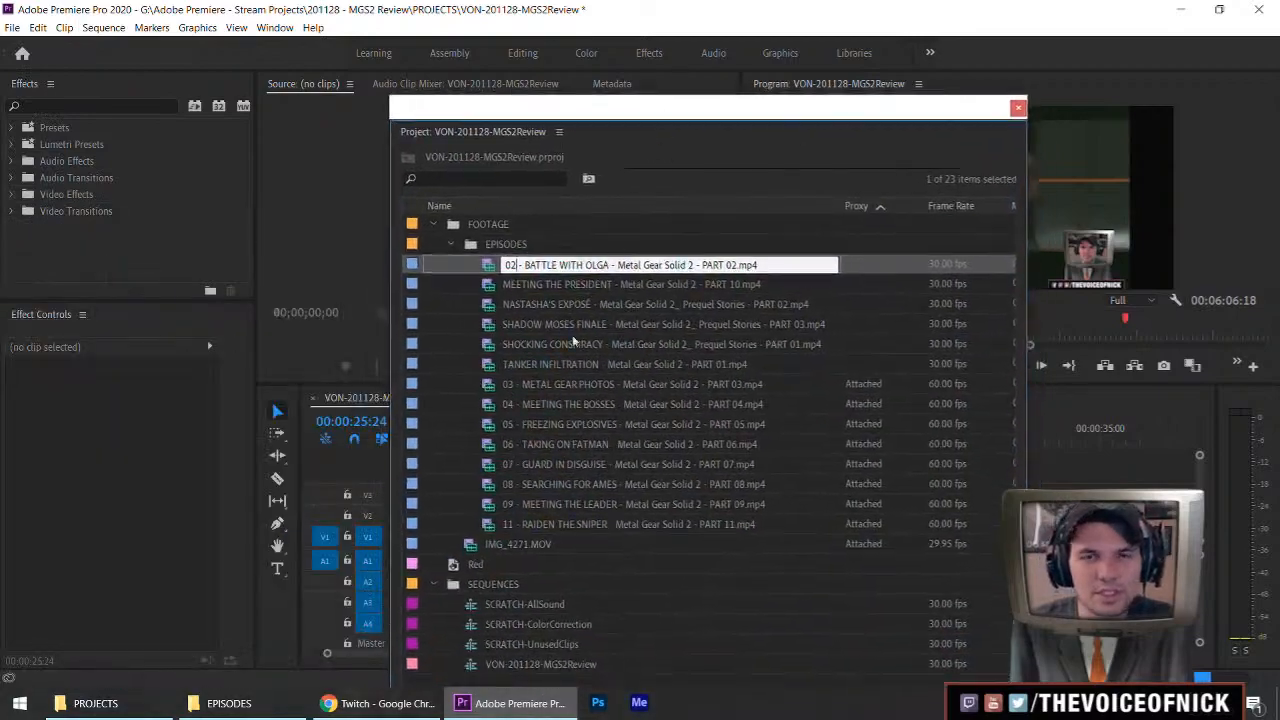
Prefix the clip names with part numbers: "02 -" for BATTLE WITH OLGA, "10 -" for MEETING THE PRESIDENT and "02 -" for NASTASHA'S EXPOSÉ.
key("Tab")
key("Left")
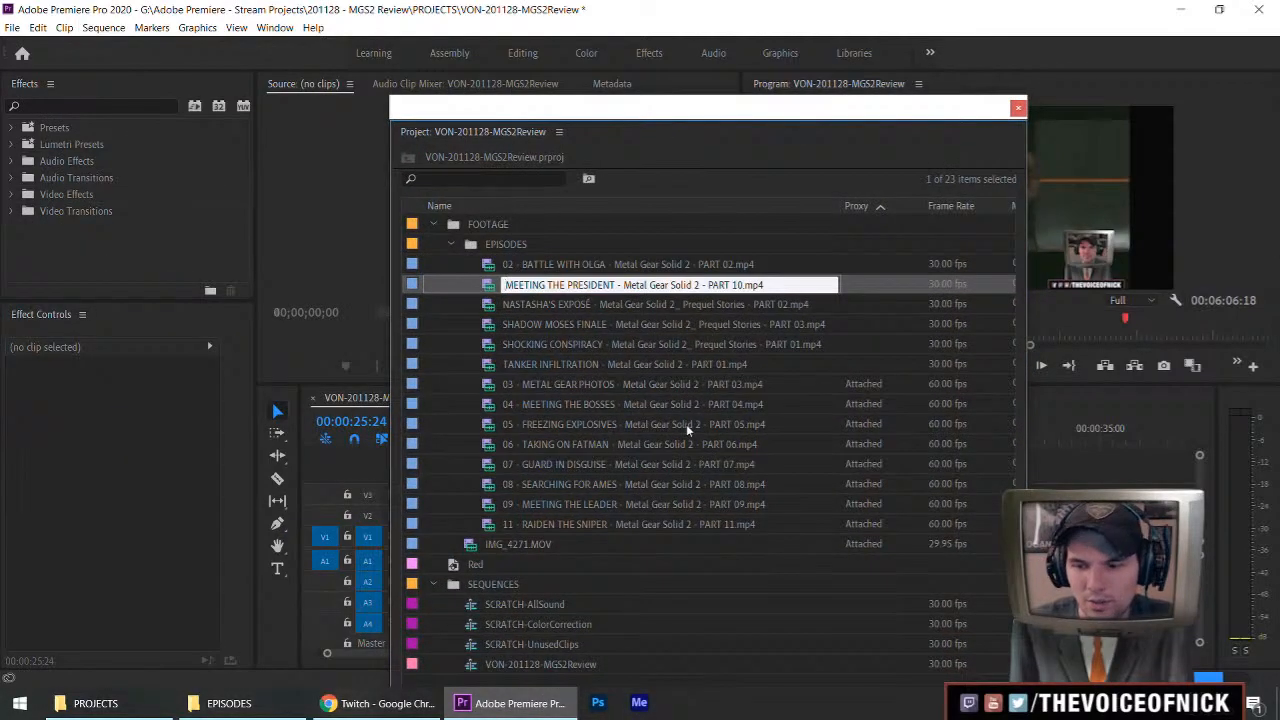
type("10 -")
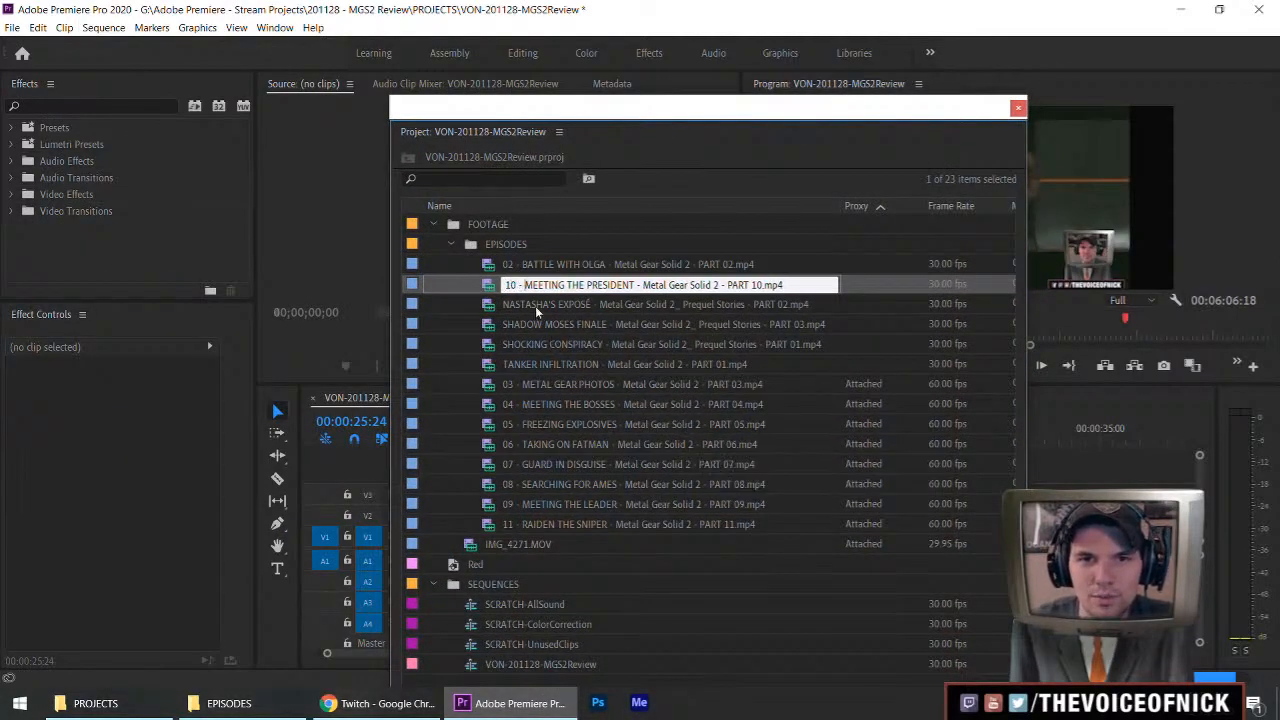
key("Tab")
key("Left")
type("02 -")
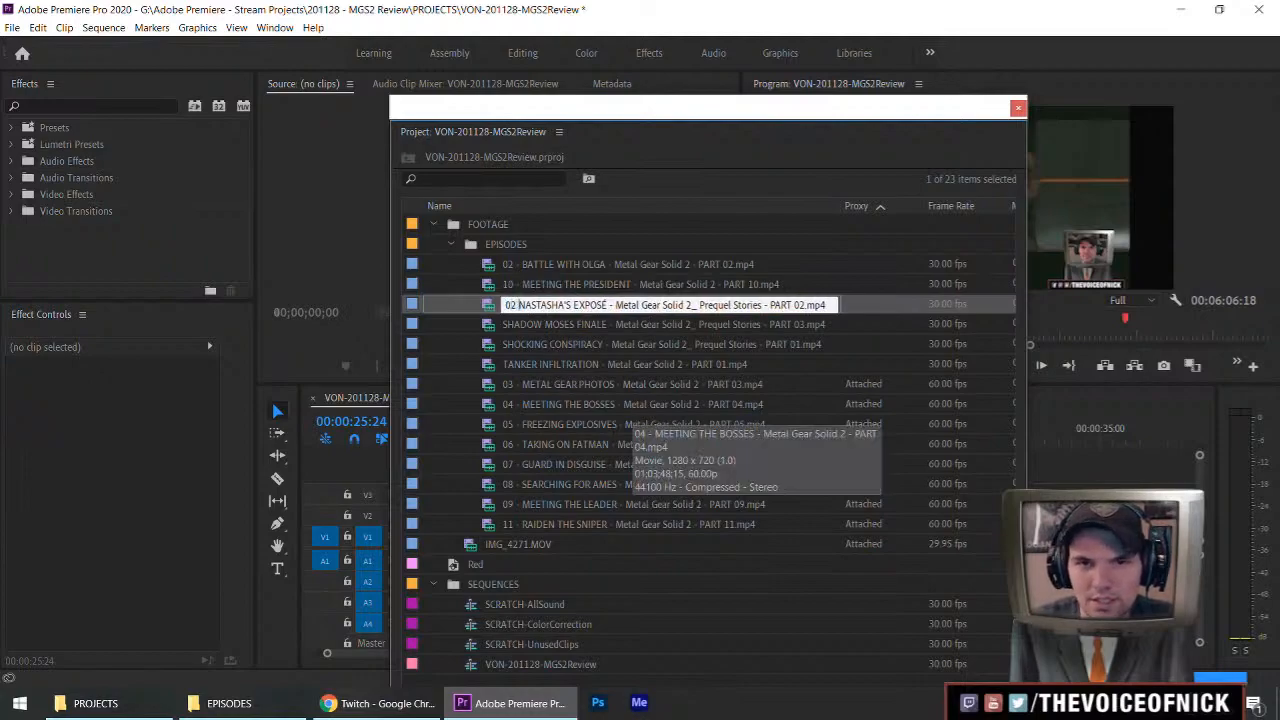
Prefix the SHADOW MOSES FINALE clip name with "03 -" and the SHOCKING CONSPIRACY clip name with "01 -".
left_click(516, 328)
key("Return")
key("Left")
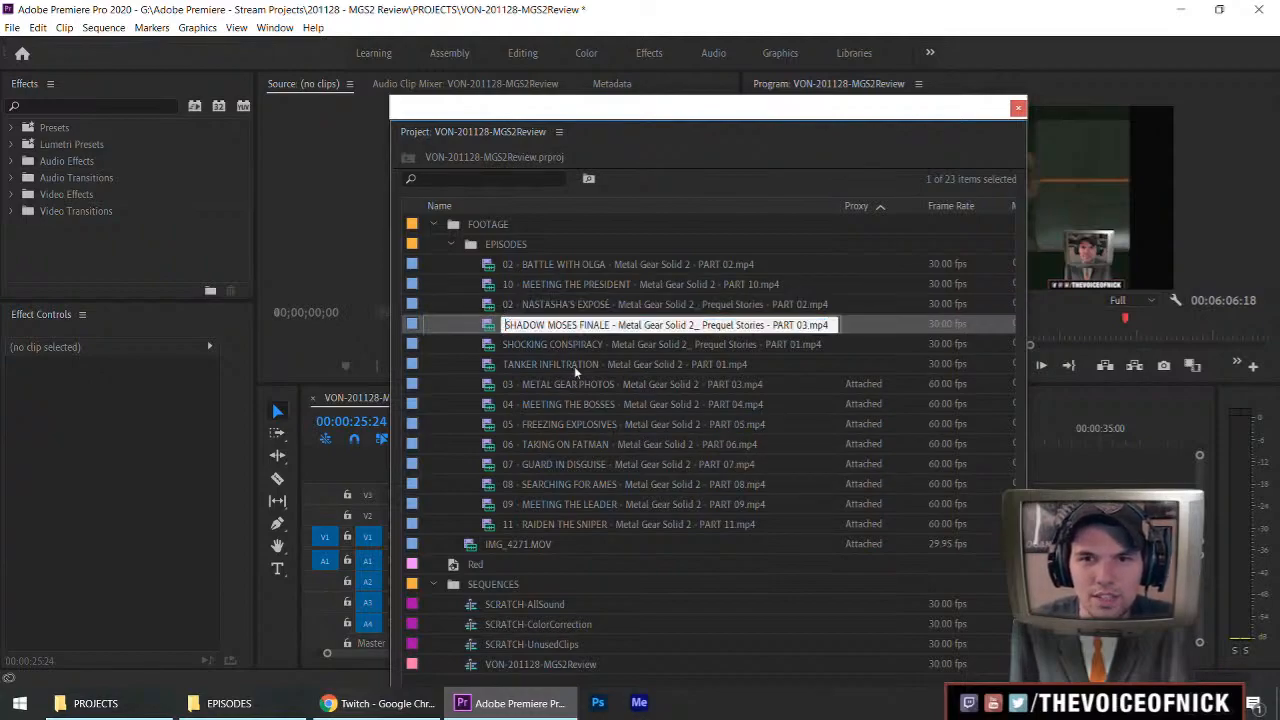
type("03 -")
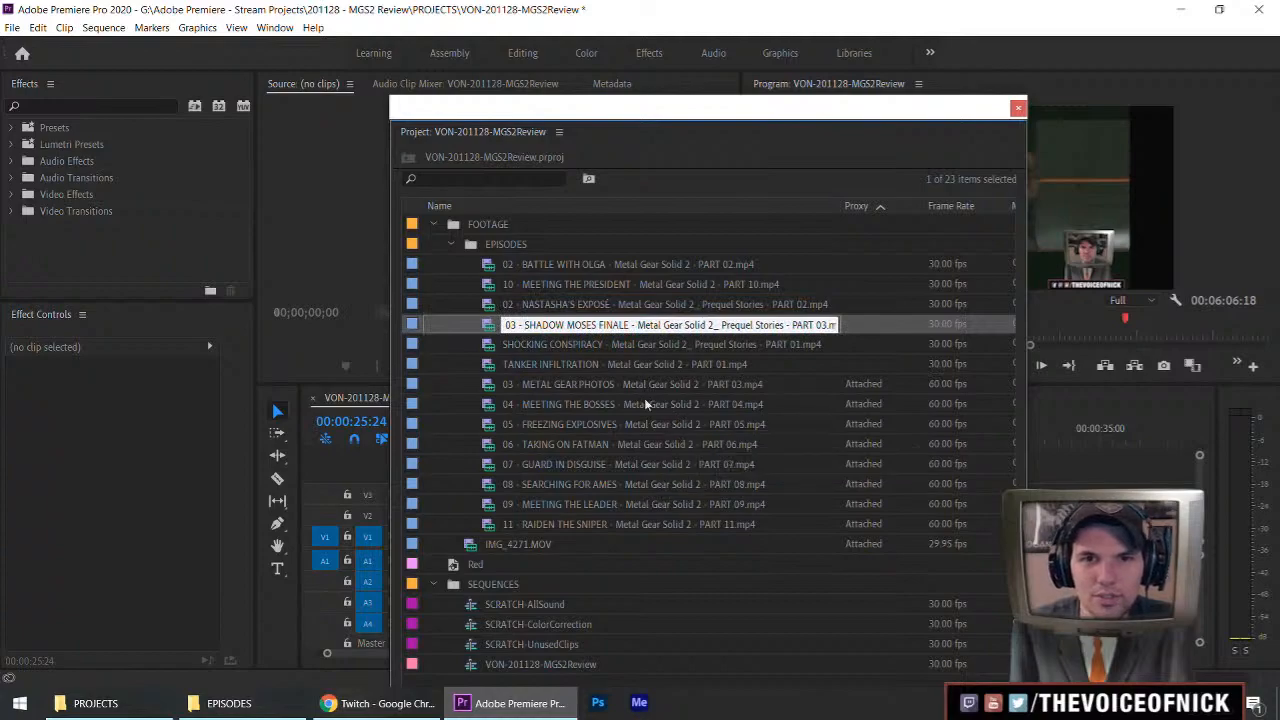
left_click(538, 352)
key("Return")
key("Left")
type("01 -")
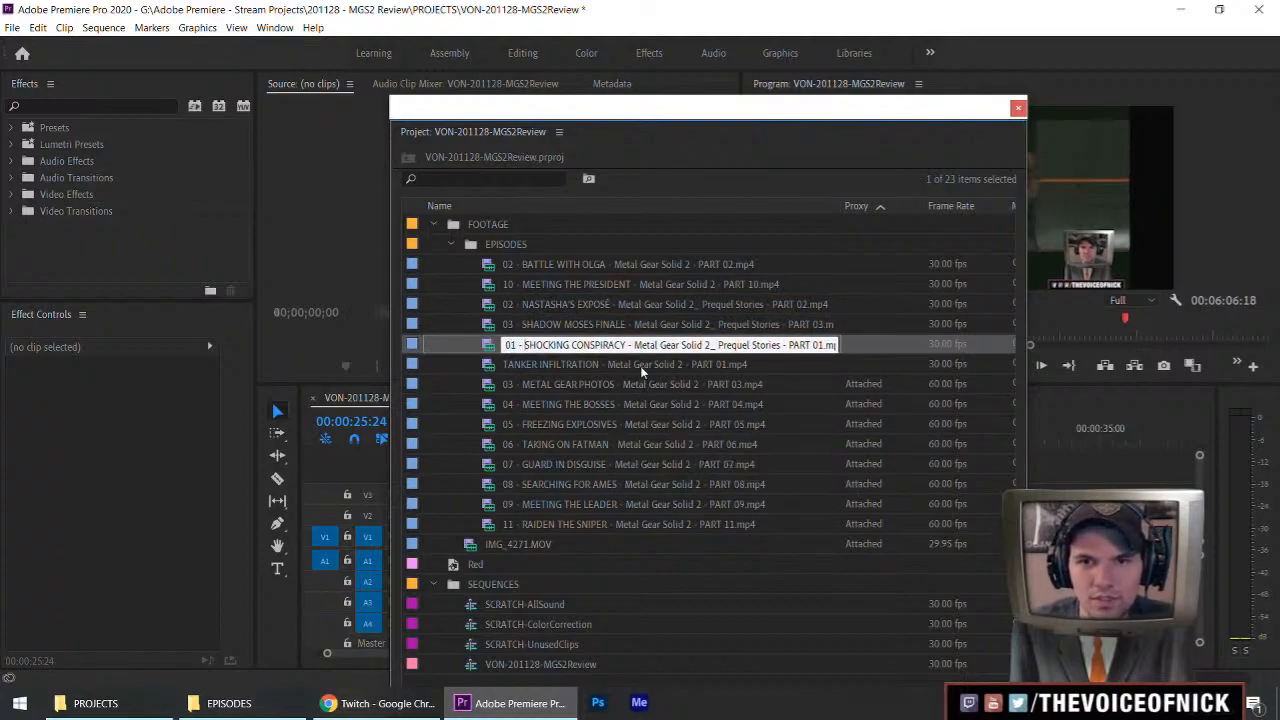
Prefix the TANKER INFILTRATION clip name with "01".
left_click(673, 368)
key("Return")
key("Left")
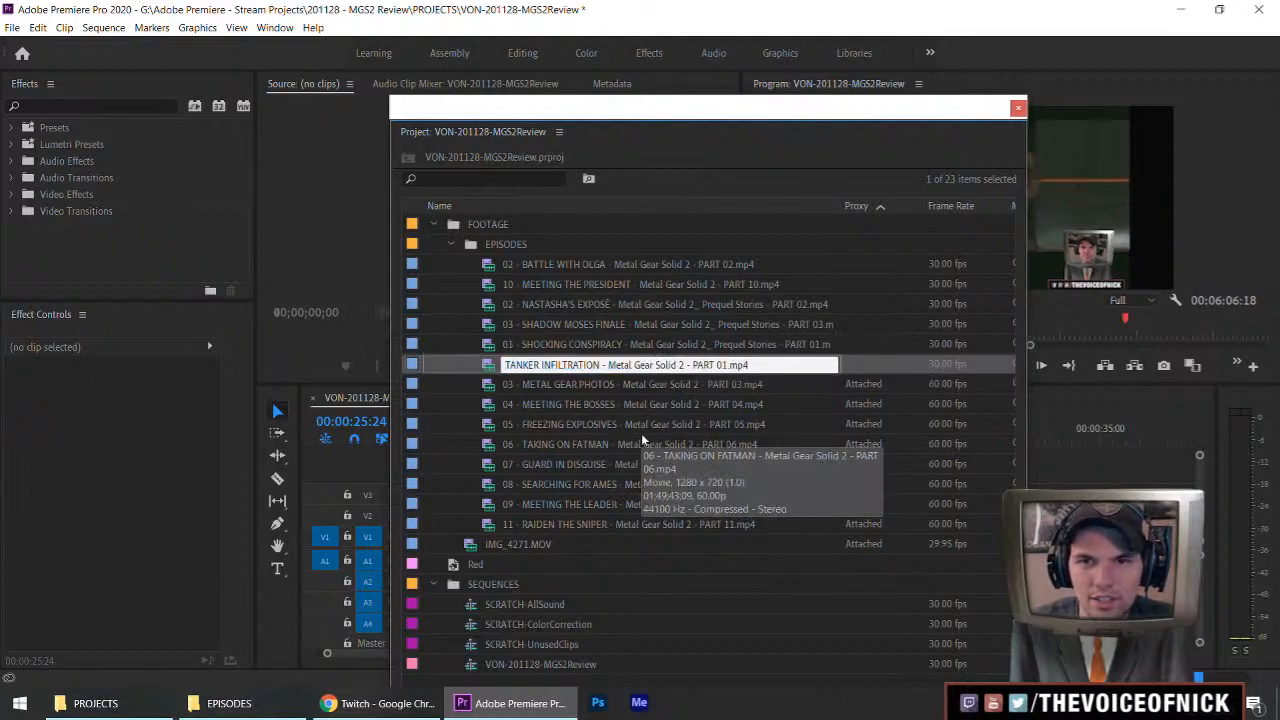
type("01")
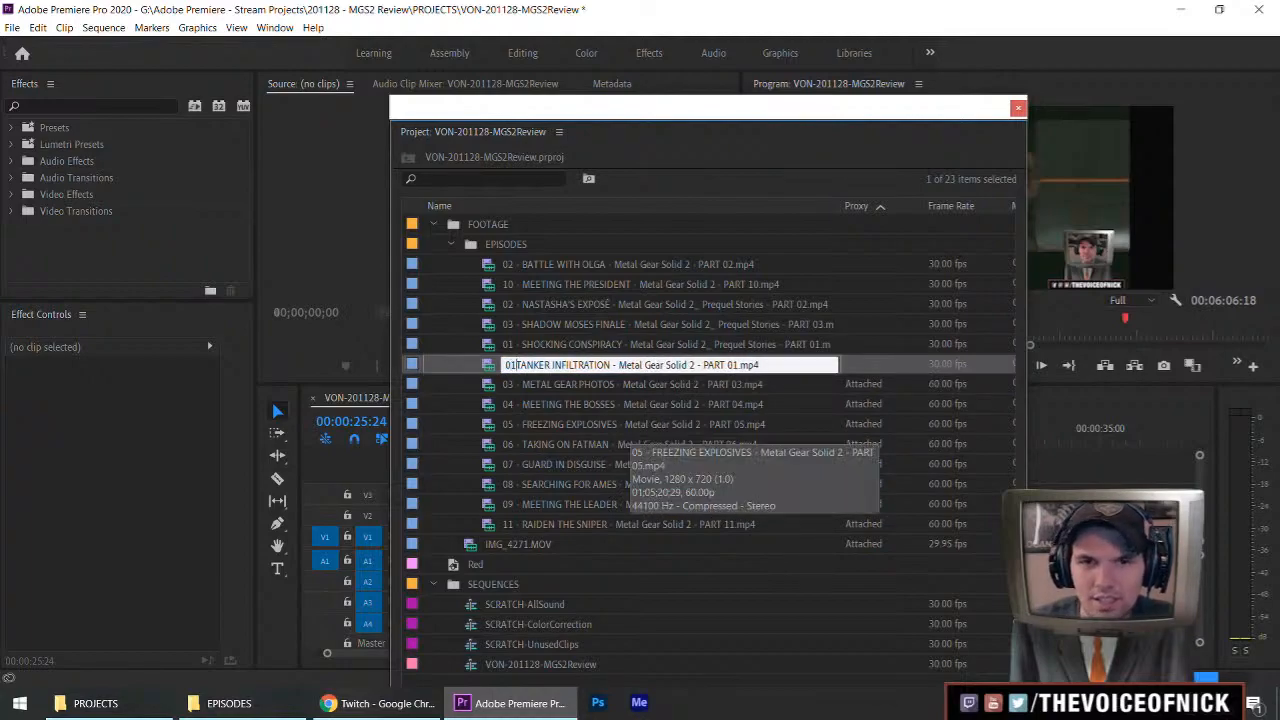
key("Return")
Create a PREQUEL STORIES bin inside EPISODES and move SHOCKING CONSPIRACY, NASTASHA'S EXPOSÉ and SHADOW MOSES FINALE into it.
left_click(496, 245)
key("ctrl+b")
type("PREQUEL STORIES")
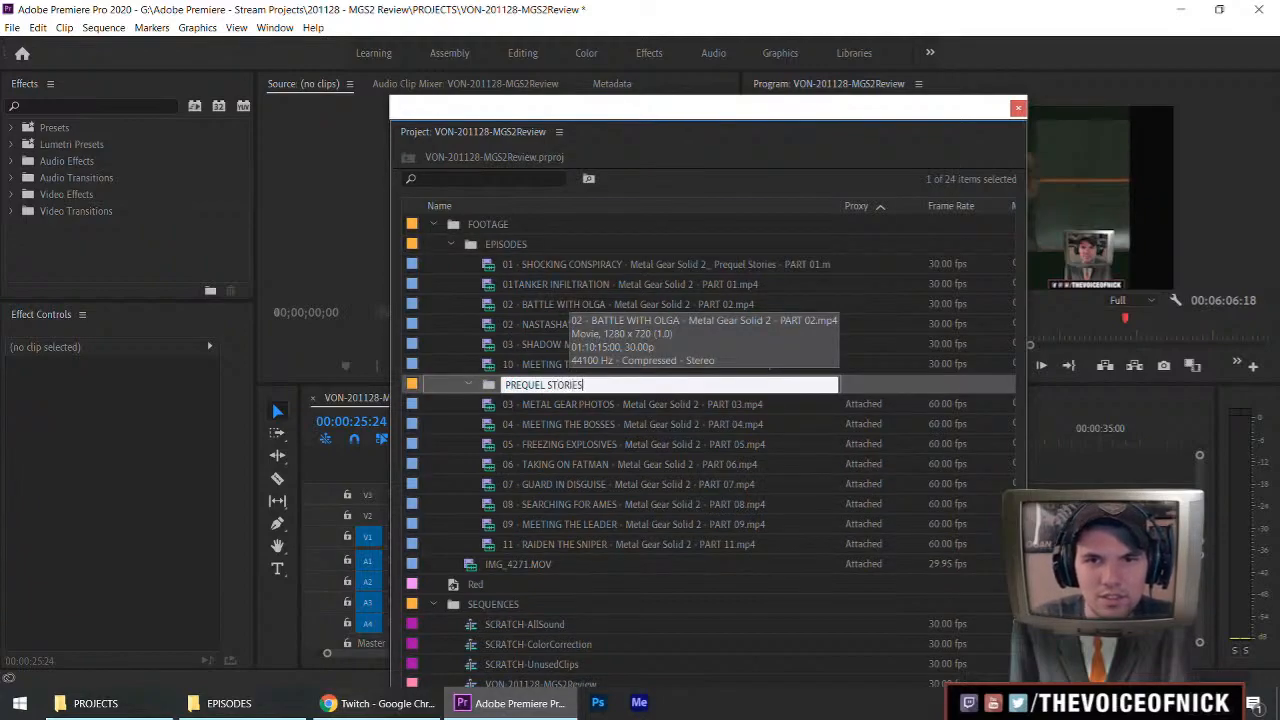
key("Tab")
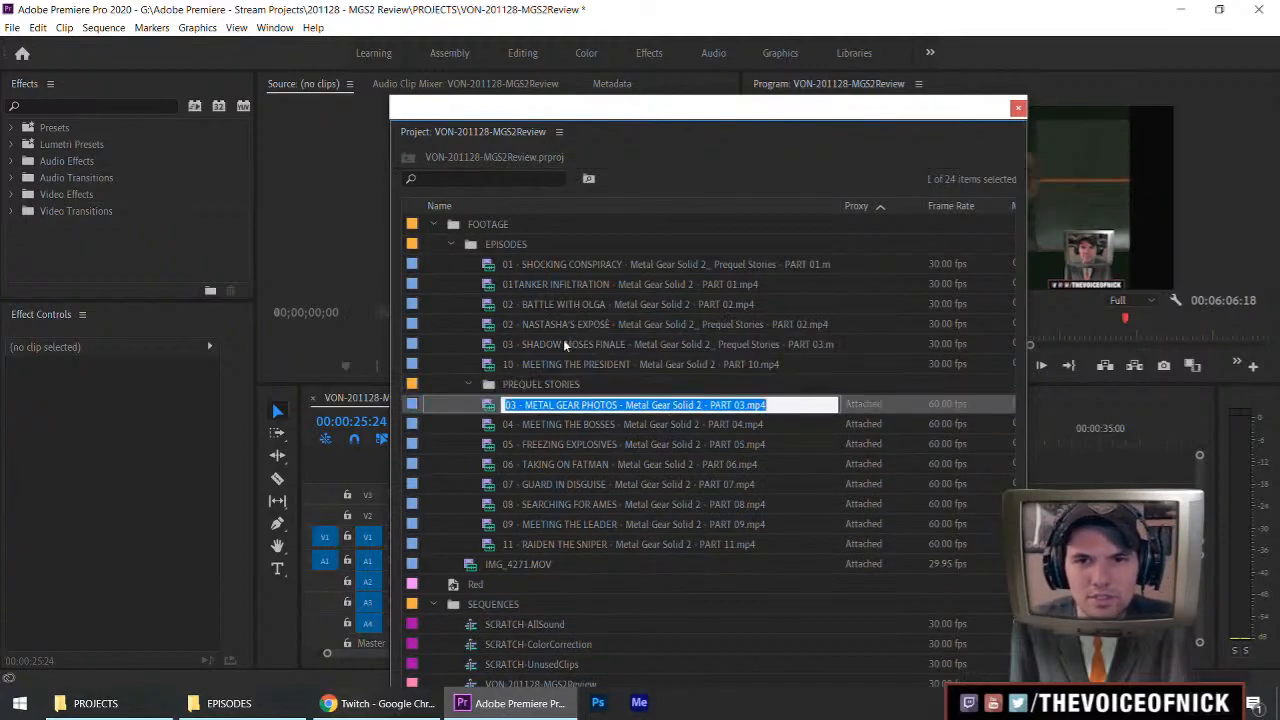
left_click(559, 330)
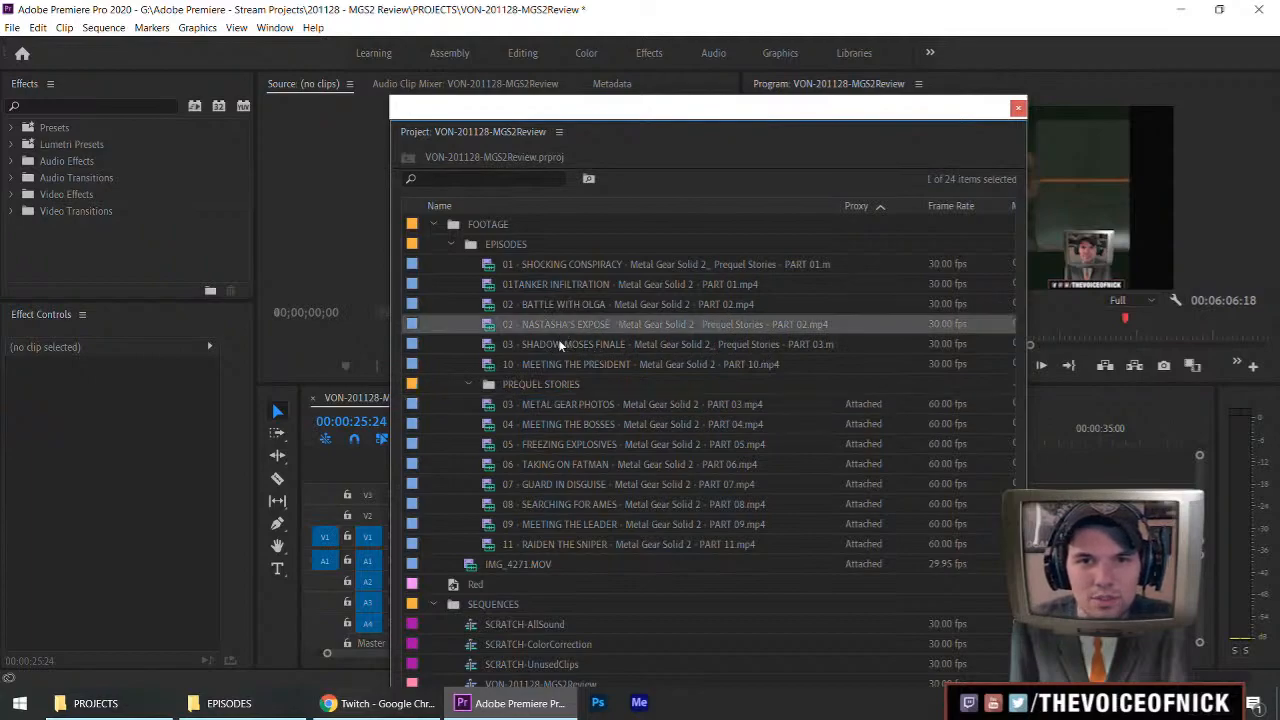
key("shift+Down")
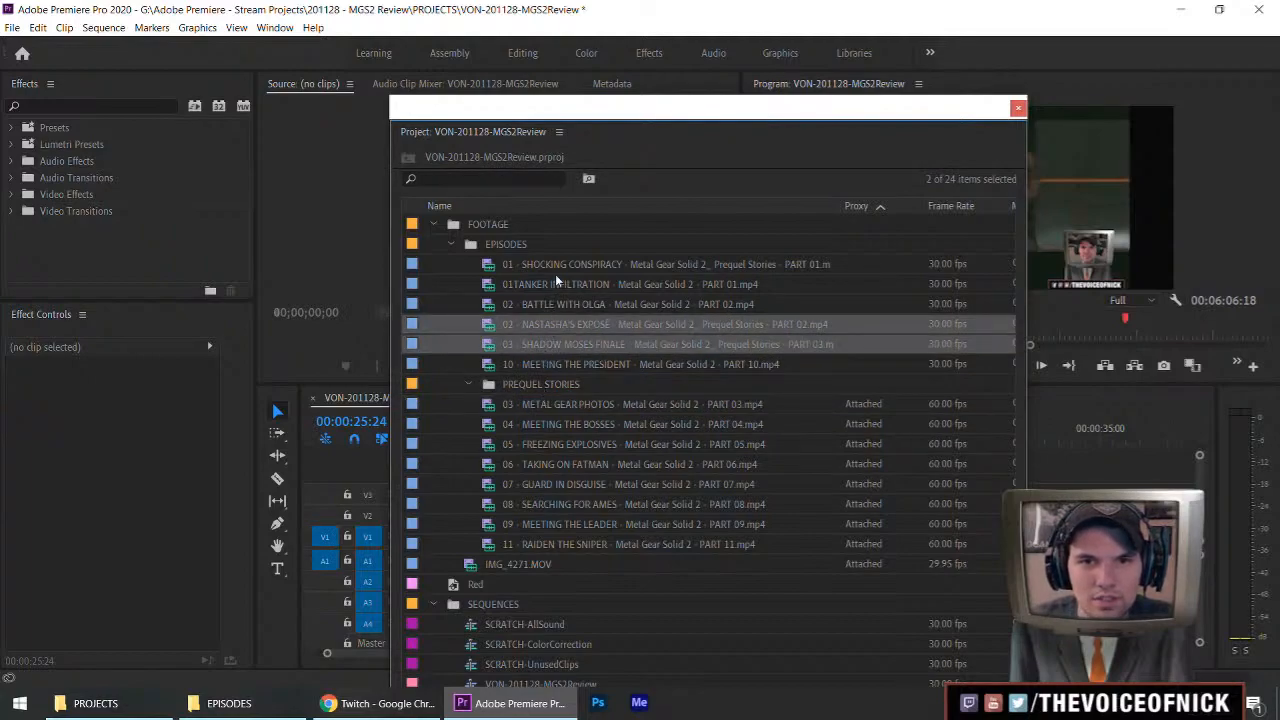
left_click(563, 270, "ctrl")
left_click_drag(566, 273, 540, 384)
Add the missing dash after the number so the clip is named "01 - TANKER INFILTRATION".
left_click(501, 268)
left_click(516, 268)
left_click(517, 266)
type("-")
key("Return")
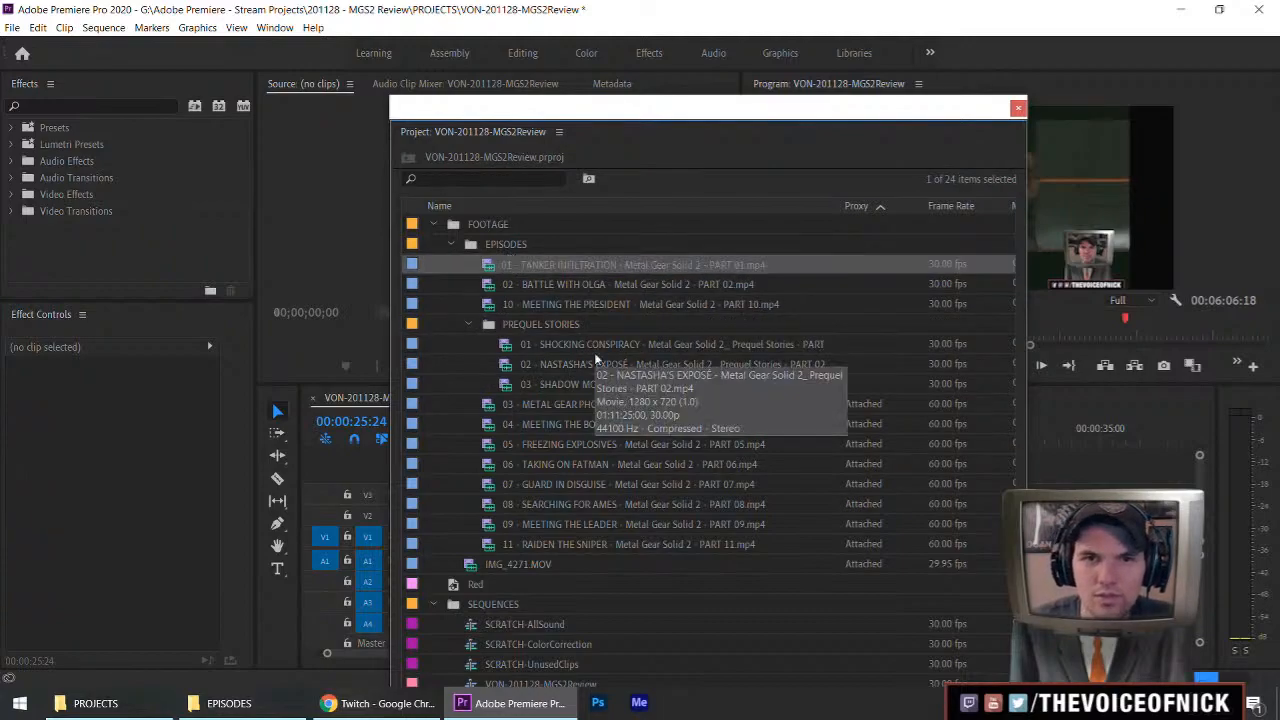
Duplicate the TANKER INFILTRATION clip, delete the copy and collapse the PREQUEL STORIES bin.
right_click(492, 270)
left_click(536, 94)
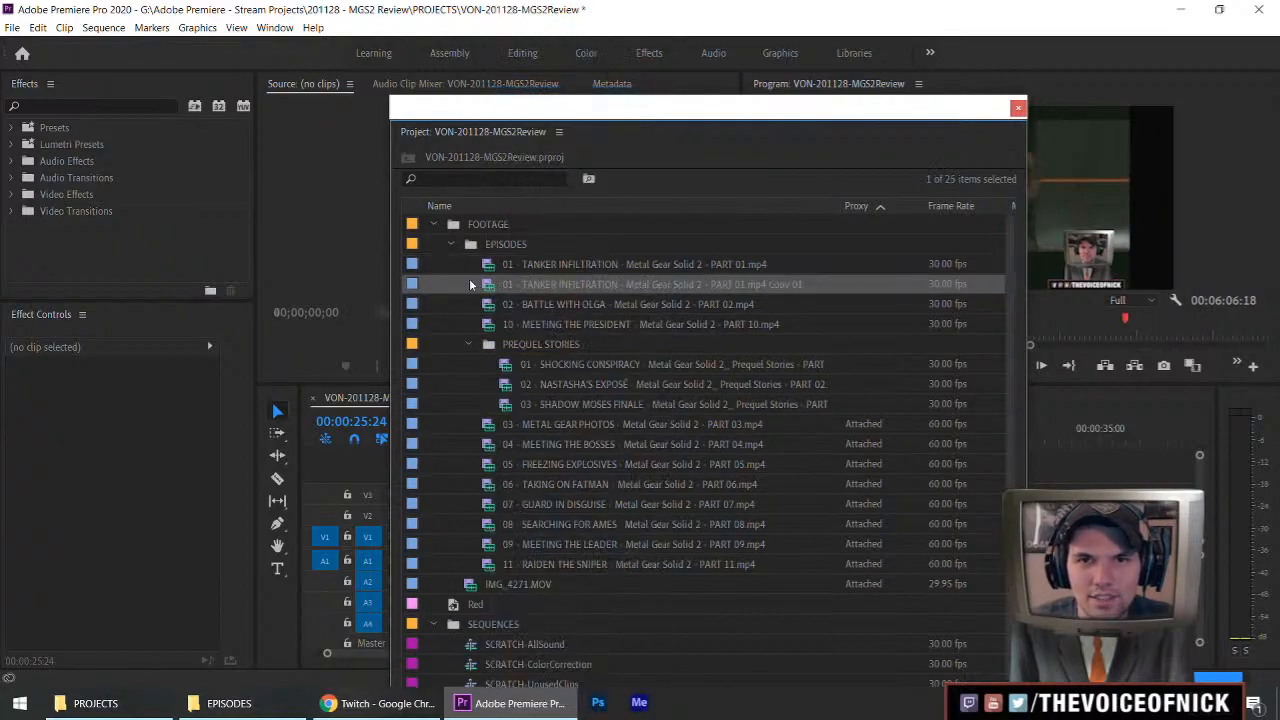
key("Delete")
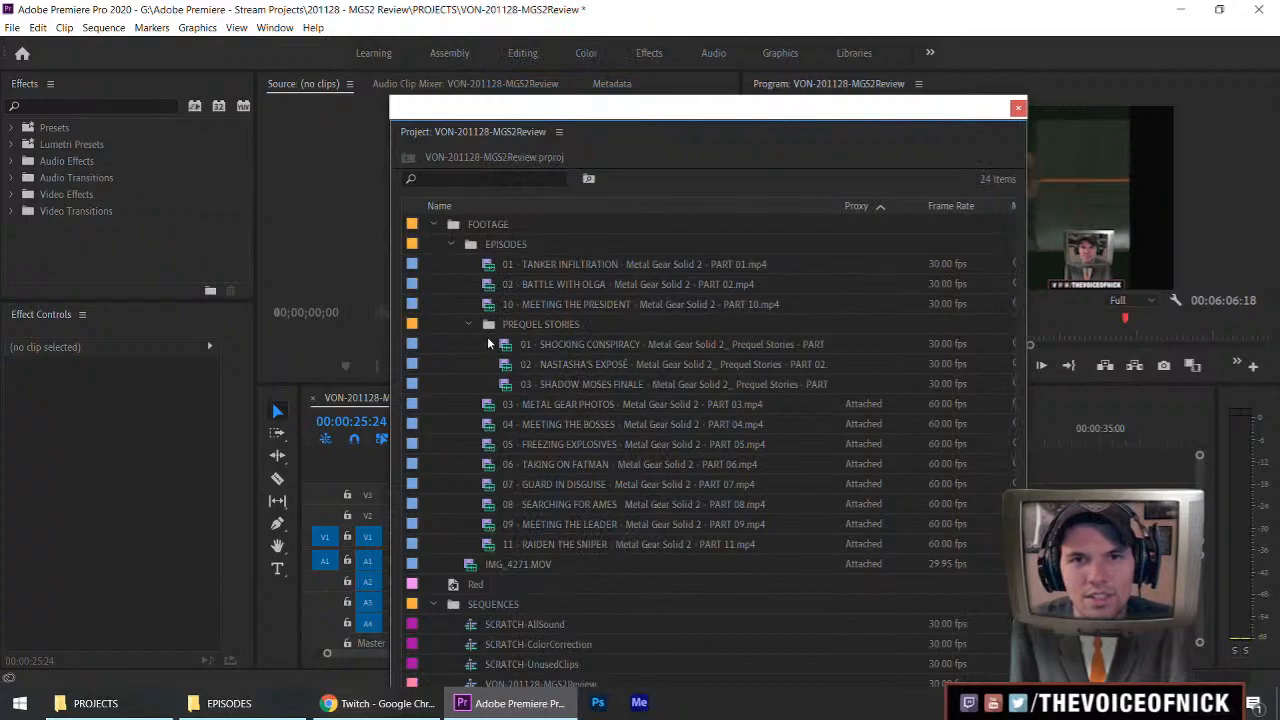
left_click(468, 325)
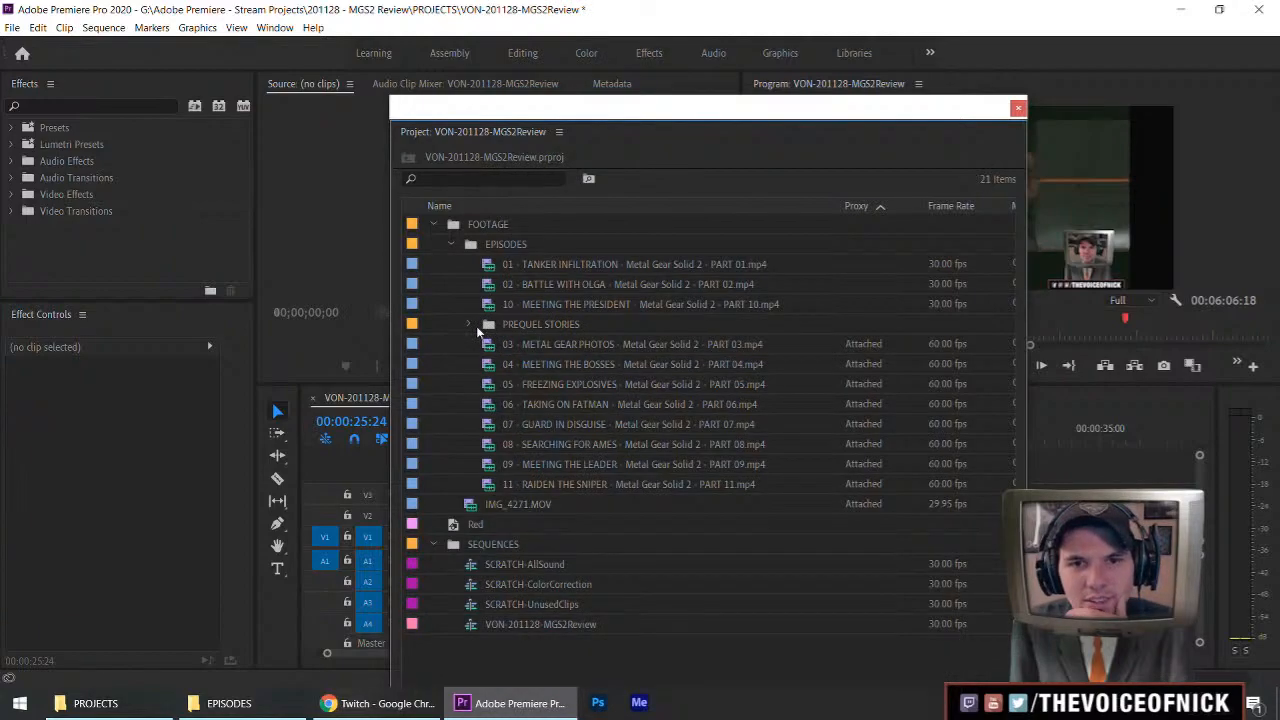
Compare the name prefixes of the MEETING THE PRESIDENT, METAL GEAR PHOTOS and MEETING THE LEADER clips.
left_click(545, 305)
left_click(550, 306)
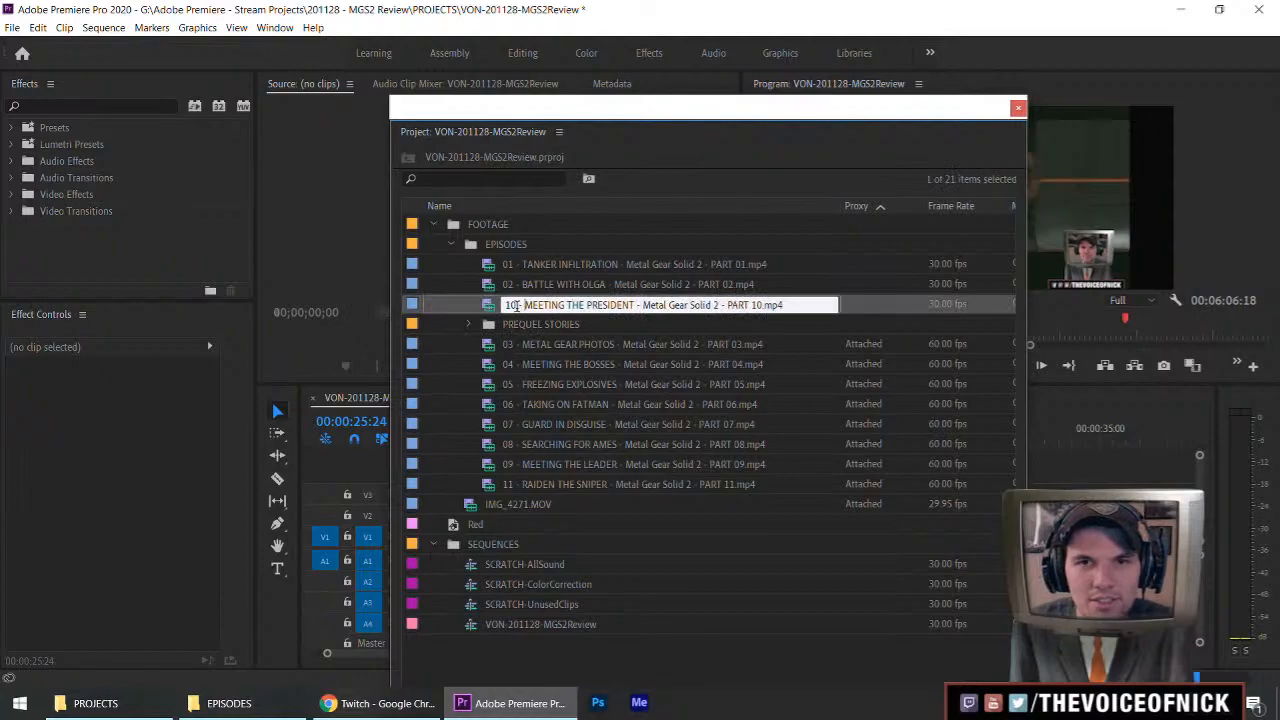
left_click(547, 344)
left_click(512, 349)
left_click(513, 344)
key("Return")
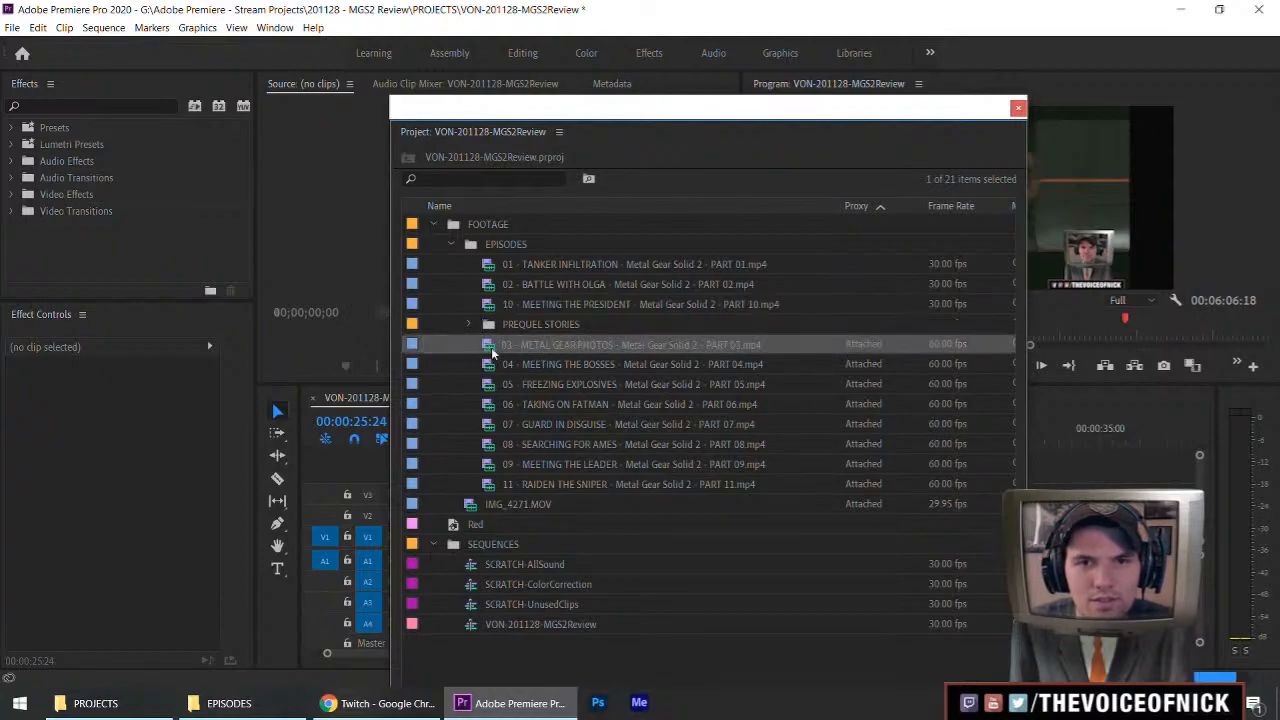
left_click(489, 312)
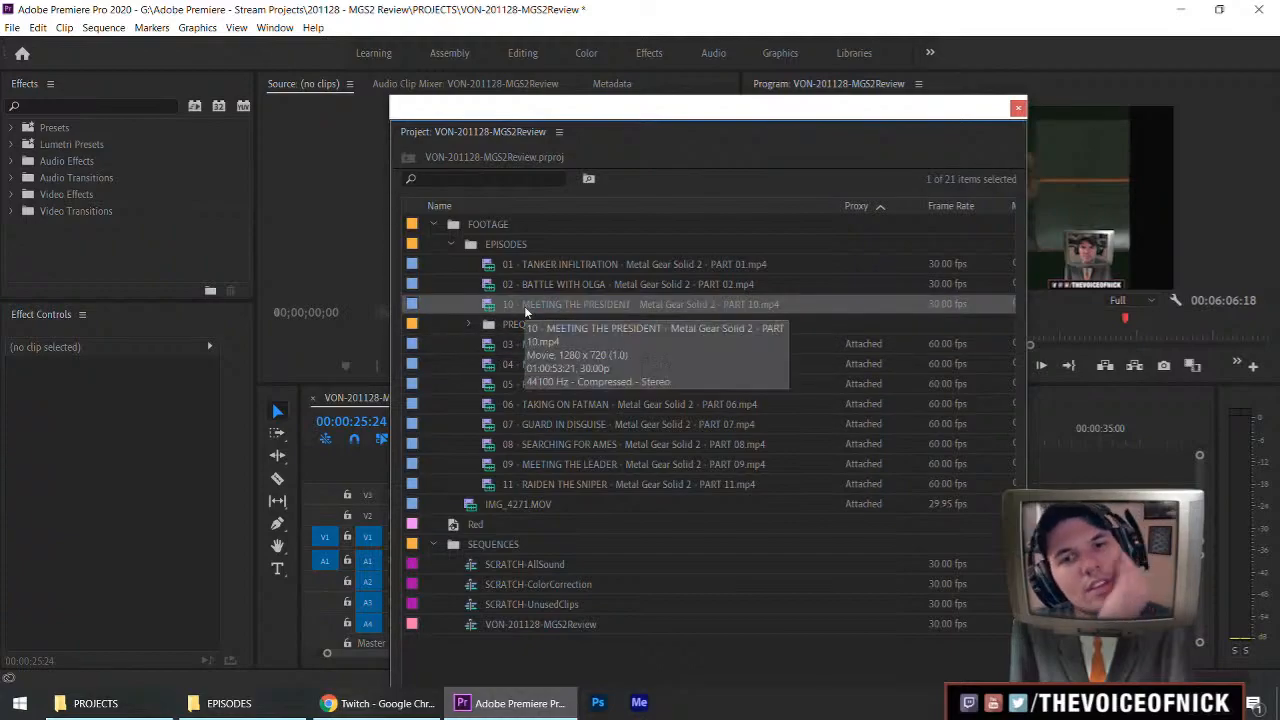
left_click(511, 466)
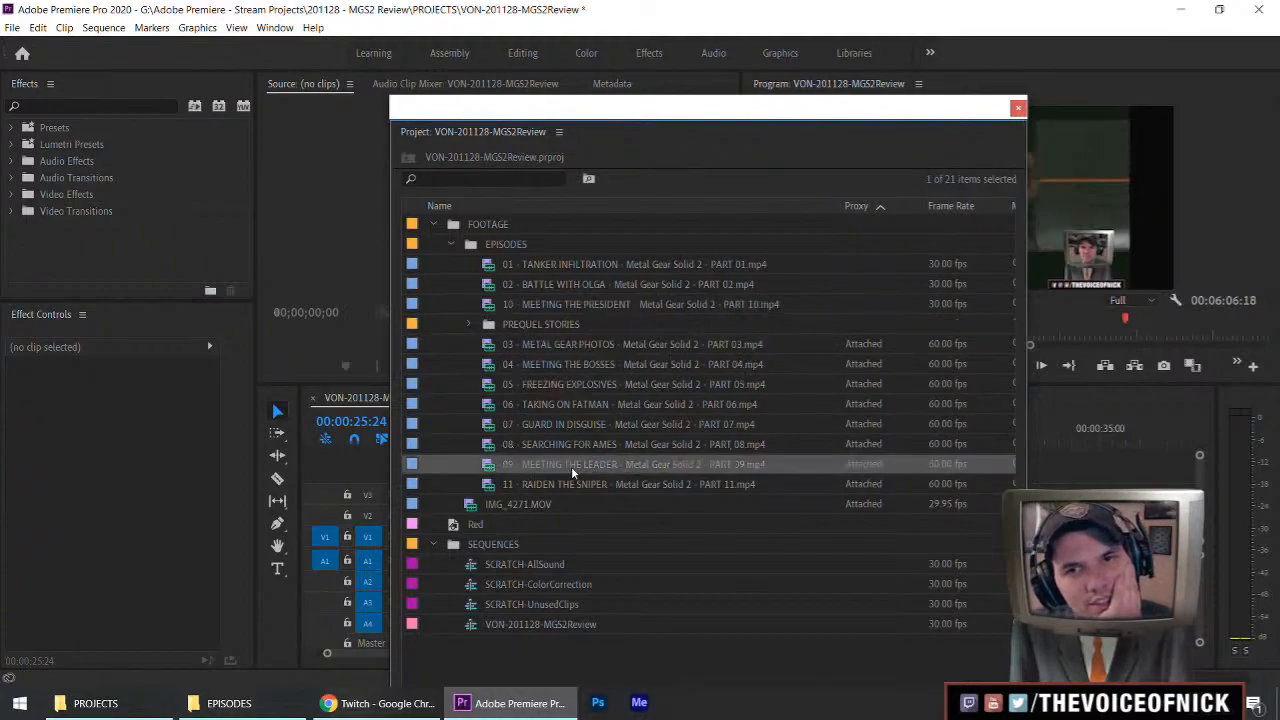
Try to duplicate the MEETING THE PRESIDENT clip in the EPISODES bin.
left_click(528, 304)
right_click(528, 304)
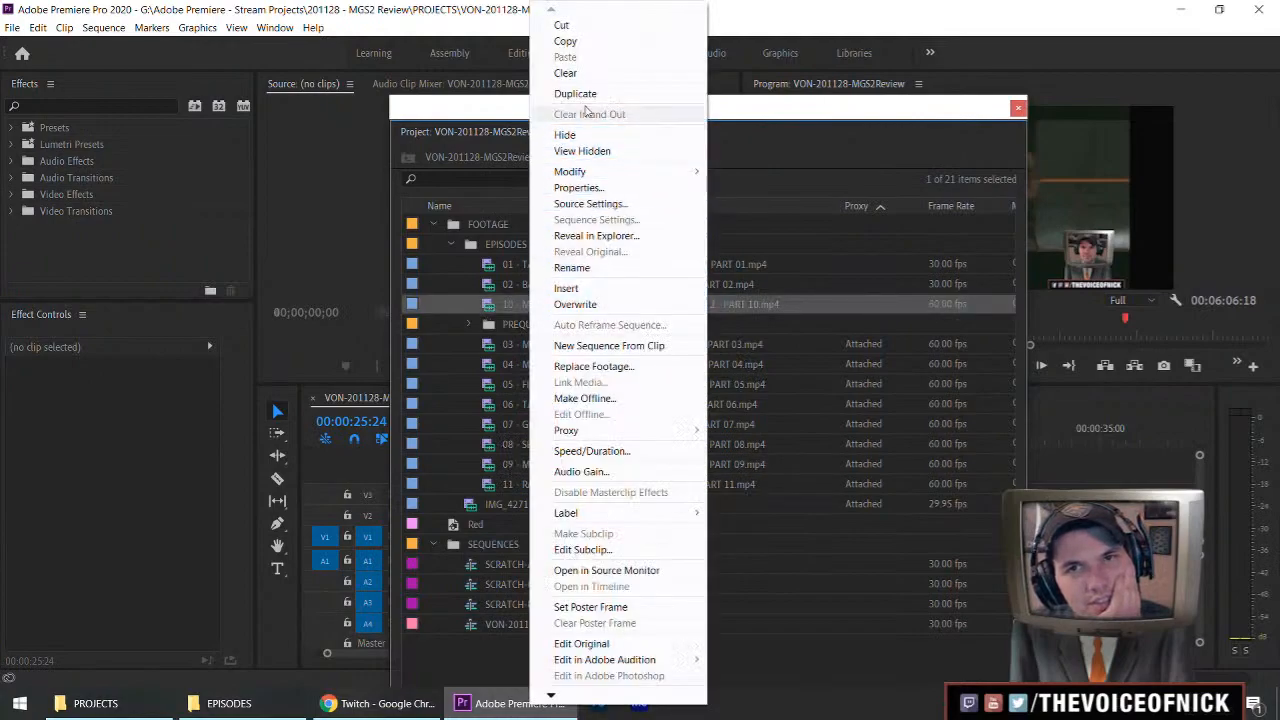
left_click(575, 93)
mouse_move(480, 324)
left_mouse_down()
mouse_move(492, 326)
mouse_move(489, 346)
left_mouse_up()
left_click(506, 331)
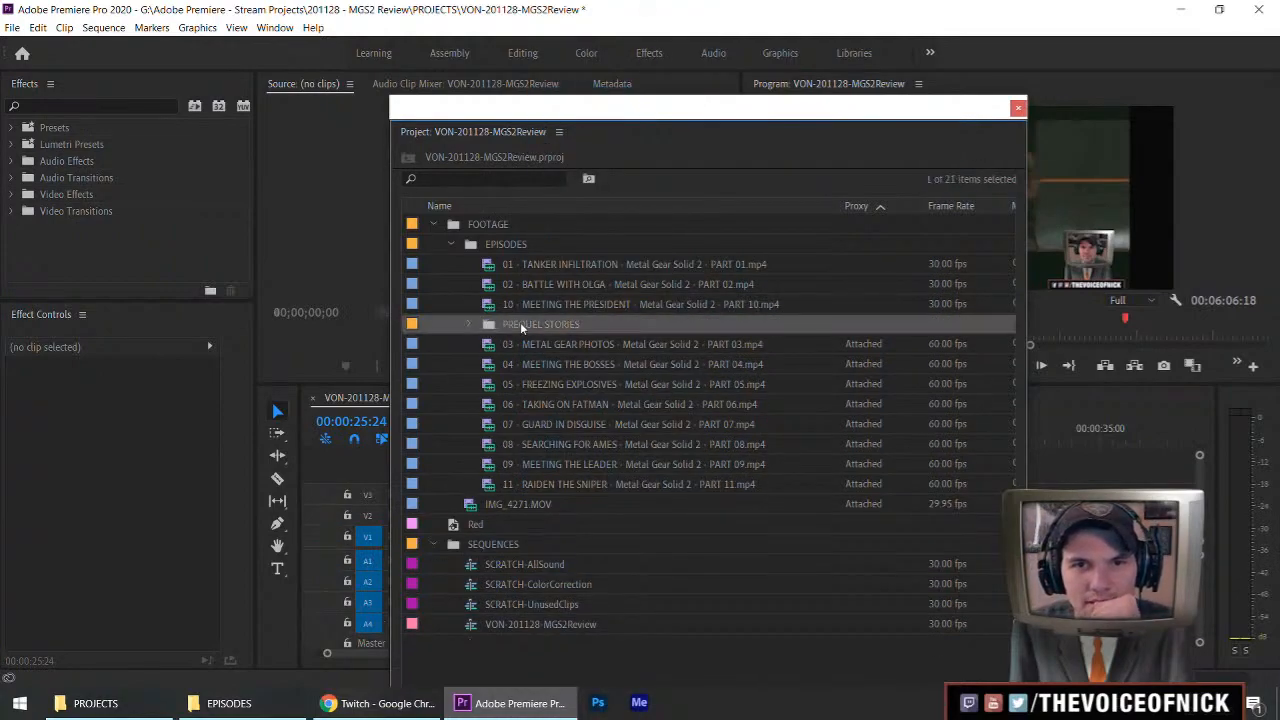
Re-enter the "03 -" prefix in the METAL GEAR PHOTOS clip name.
left_click(524, 326)
left_click(538, 344)
left_click(538, 344)
double_click(509, 344)
type("03 -")
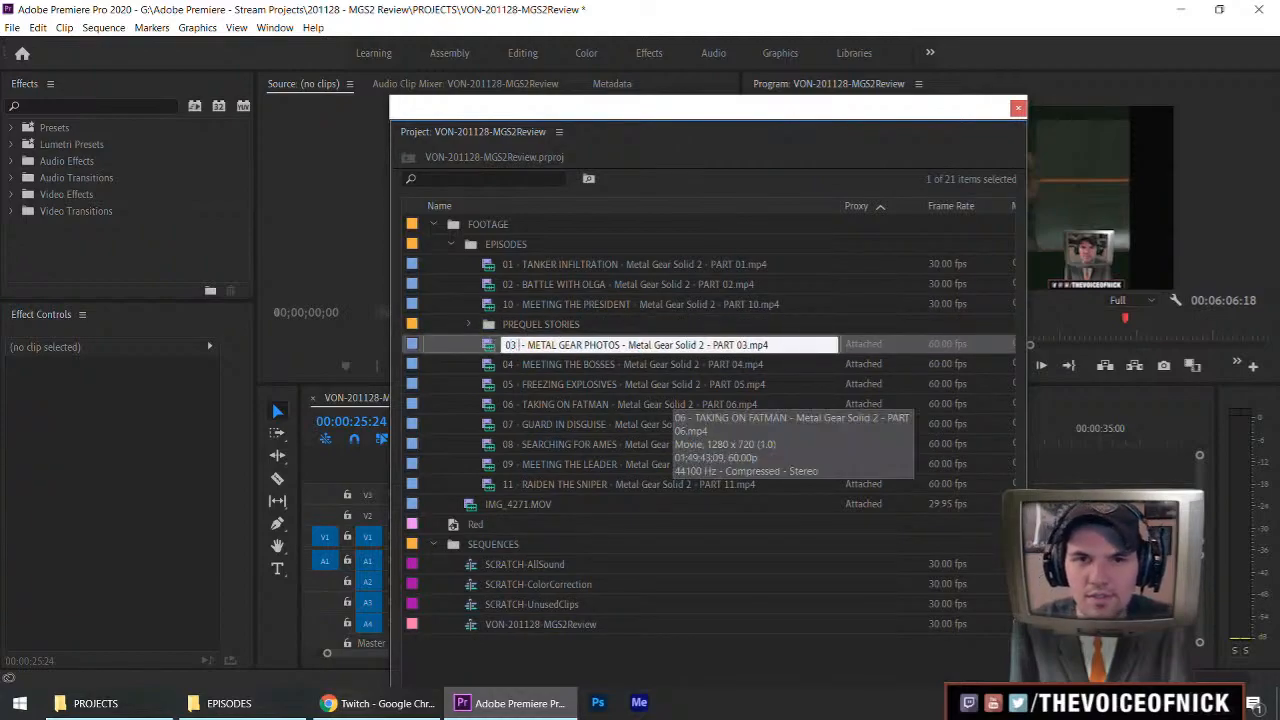
key("BackSpace")
key("BackSpace")
key("Return")
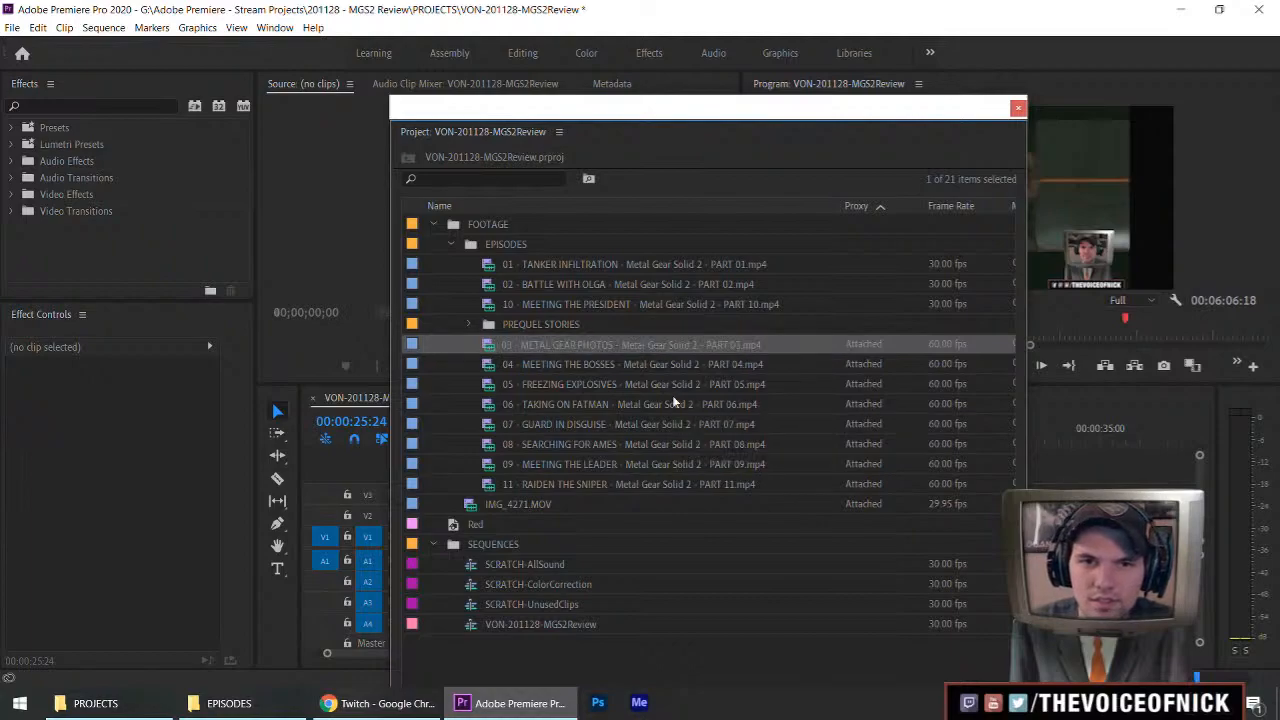
Duplicate the METAL GEAR PHOTOS clip and delete the copy.
right_click(477, 344)
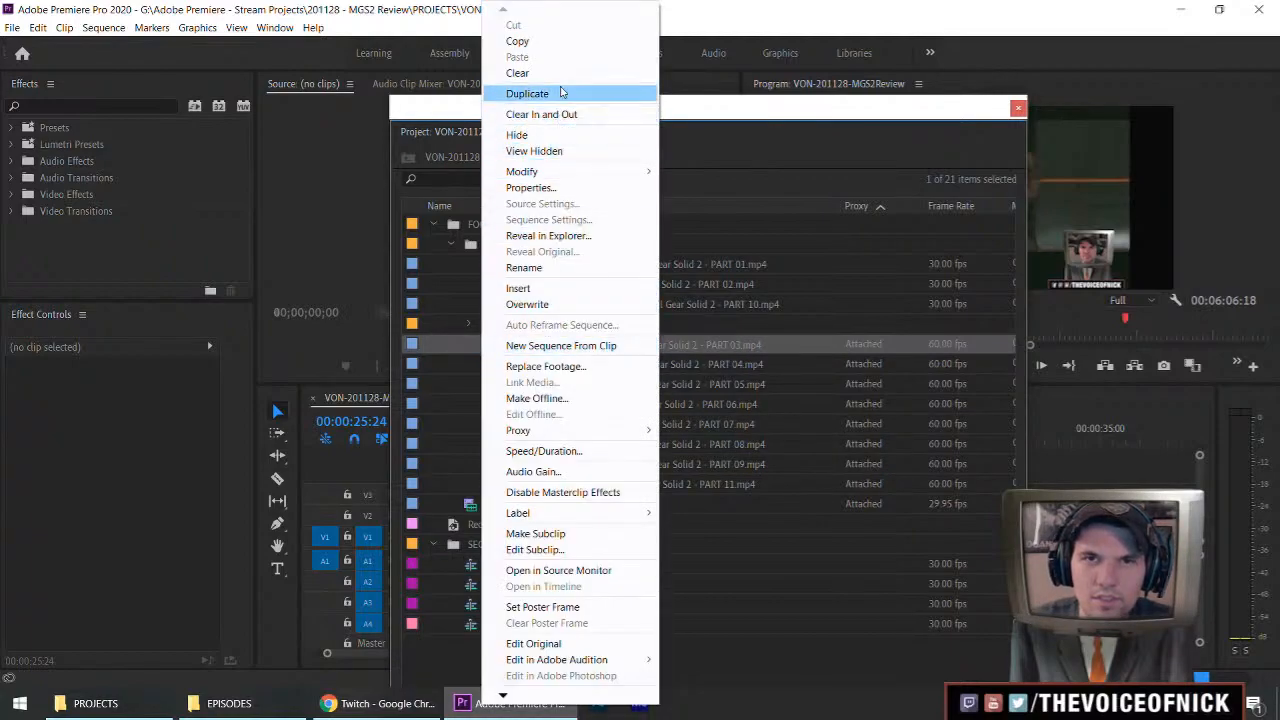
left_click(563, 94)
left_click(459, 364)
key("Delete")
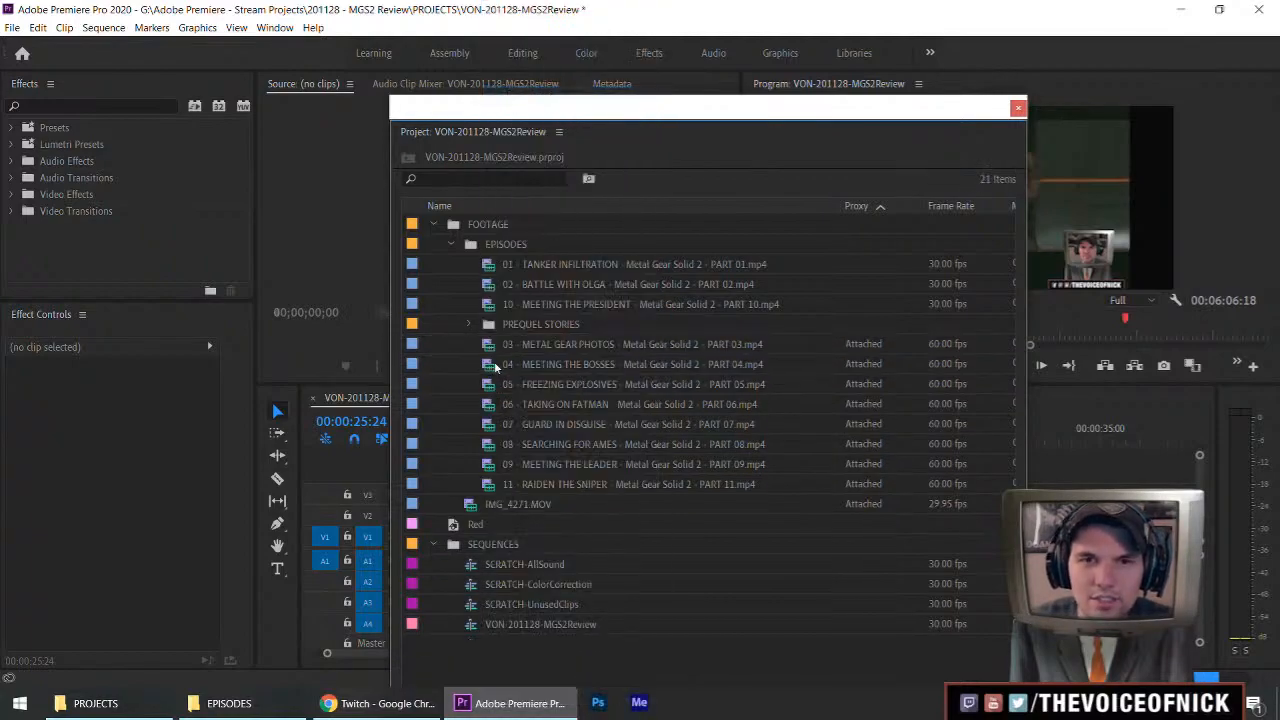
Sort the project items by name and select TANKER INFILTRATION, BATTLE WITH OLGA, MEETING THE PRESIDENT and the three PREQUEL STORIES clips.
left_click(740, 205)
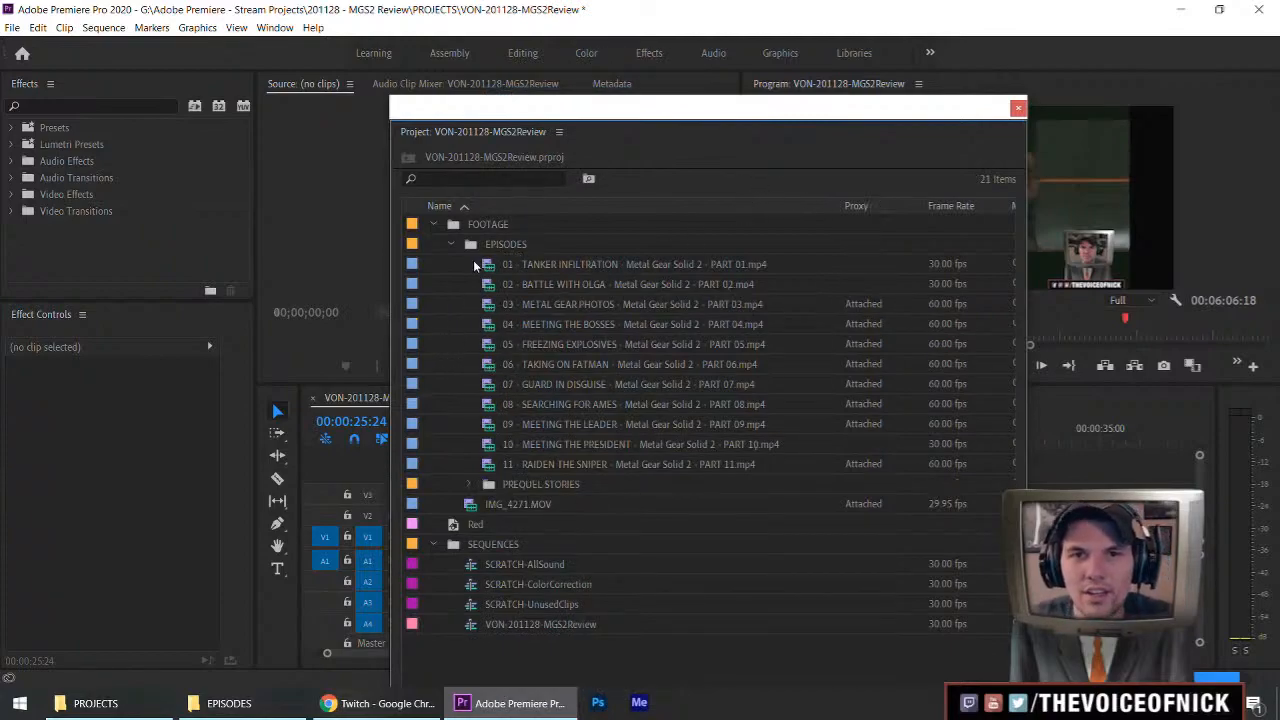
left_click_drag(475, 265, 495, 286)
left_click(710, 444, "ctrl")
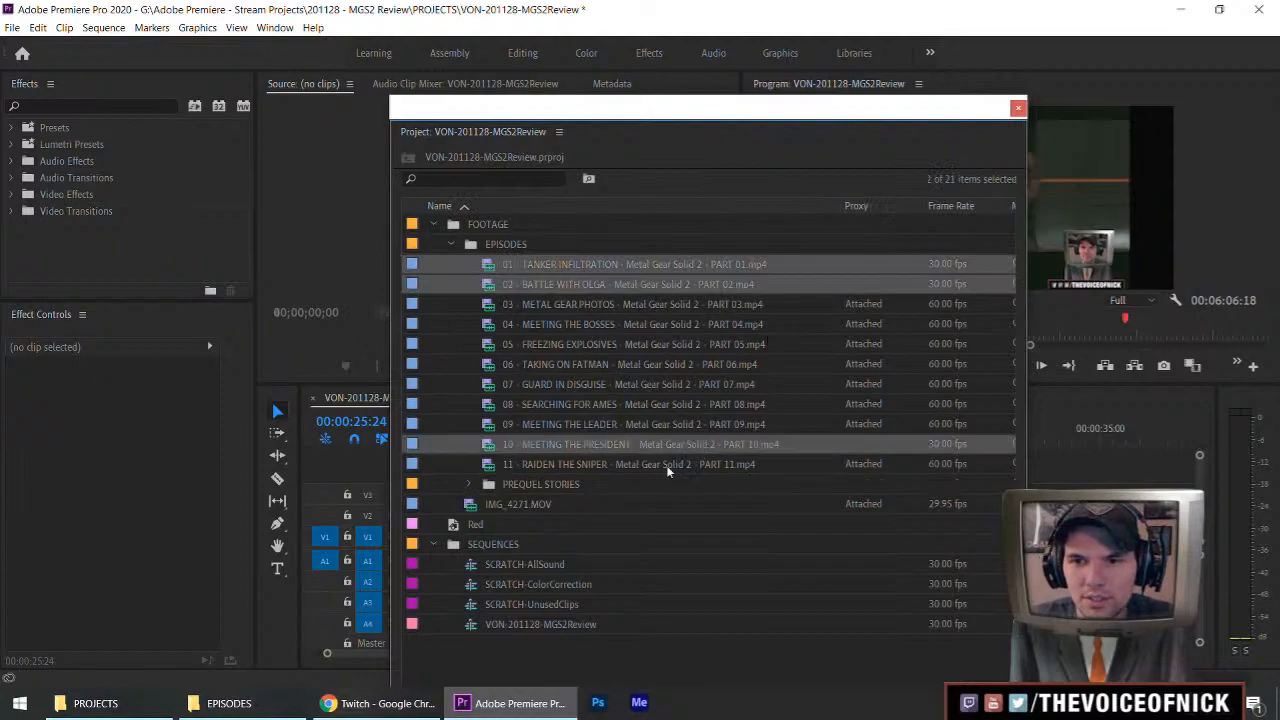
left_click(469, 484)
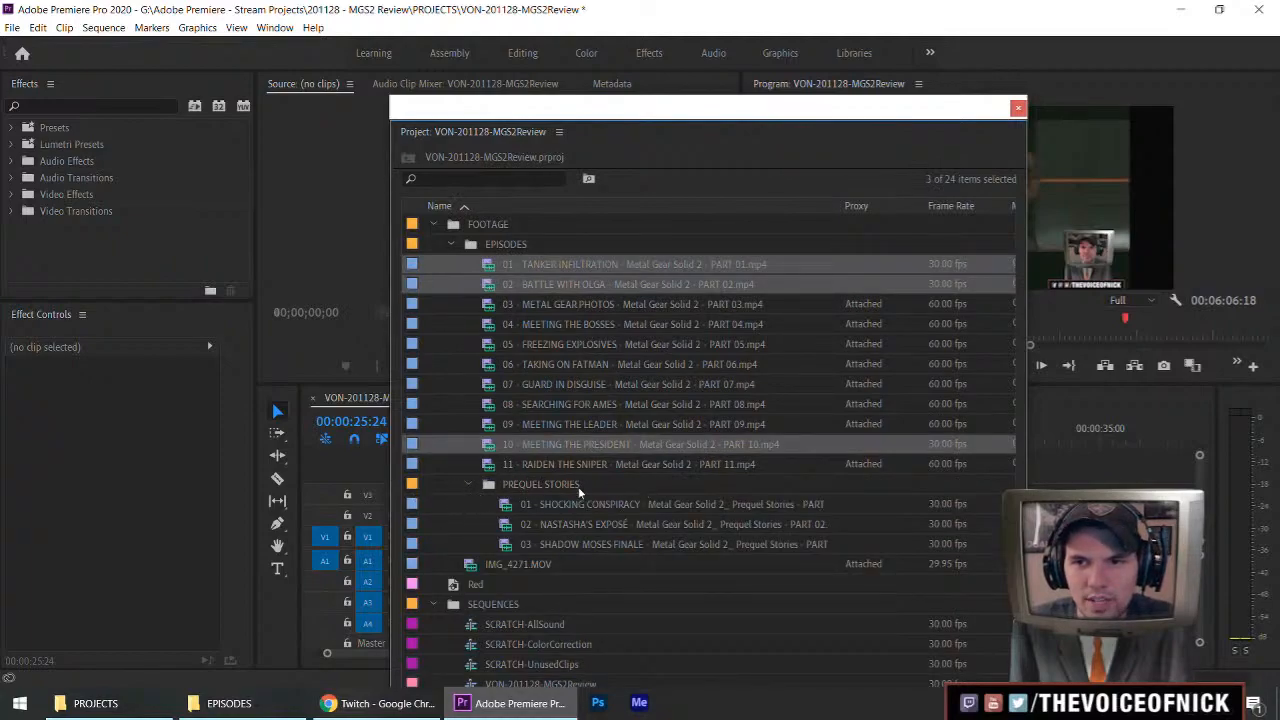
left_click_drag(474, 511, 510, 548)
Save the project and create H.264 proxies for the six selected clips using the Ingest - Proxy 320x180 Stream Episode preset, stored beside the original media.
key("ctrl+s")
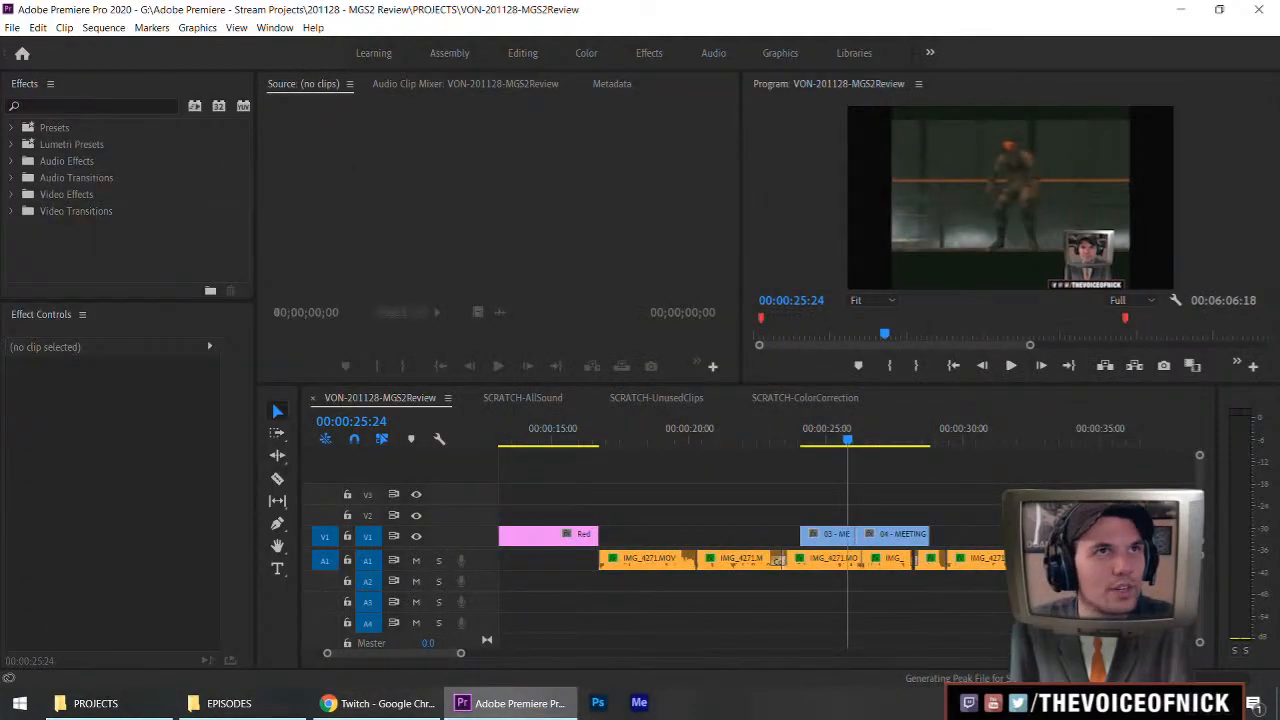
key("shift+1")
right_click(490, 453)
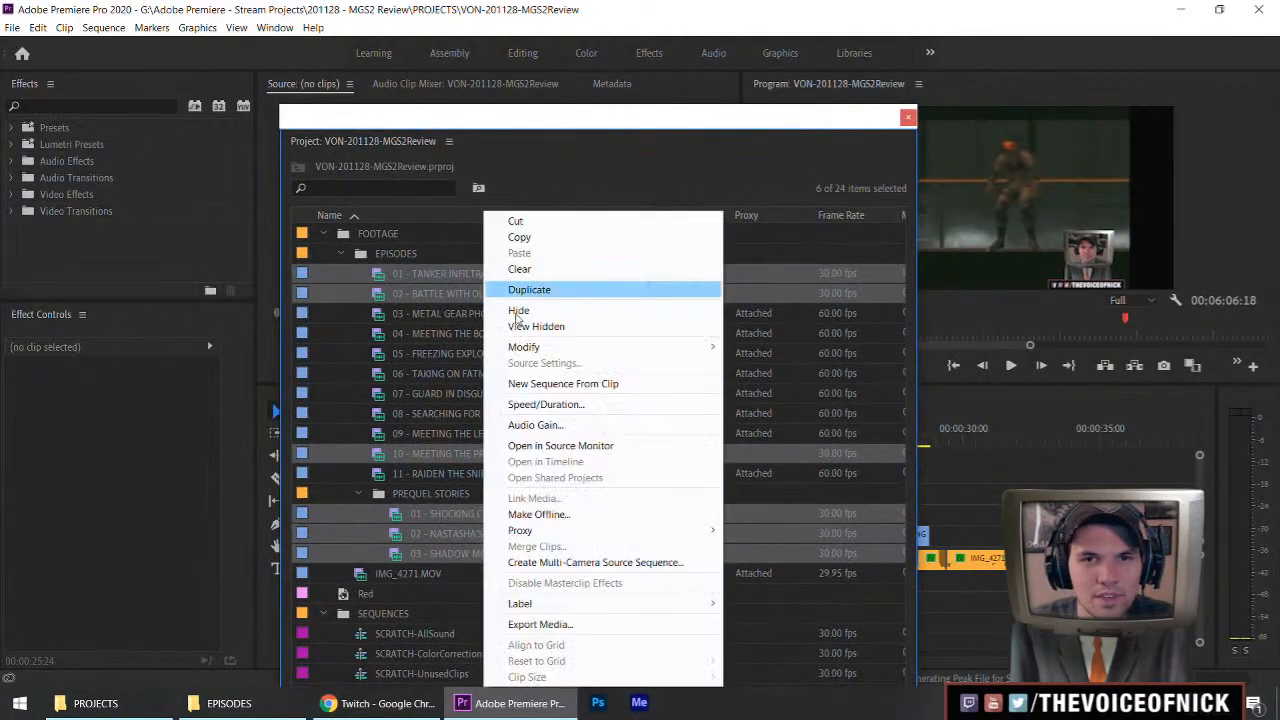
left_click(540, 624)
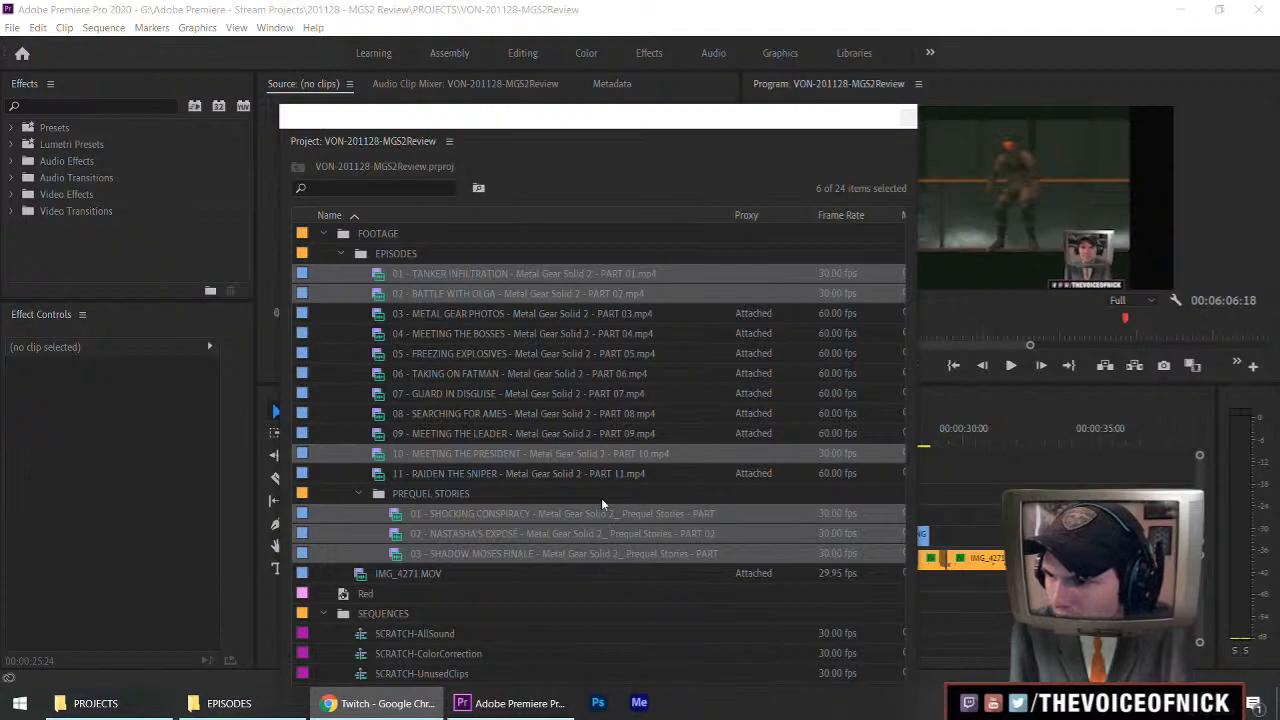
right_click(528, 451)
mouse_move(628, 540)
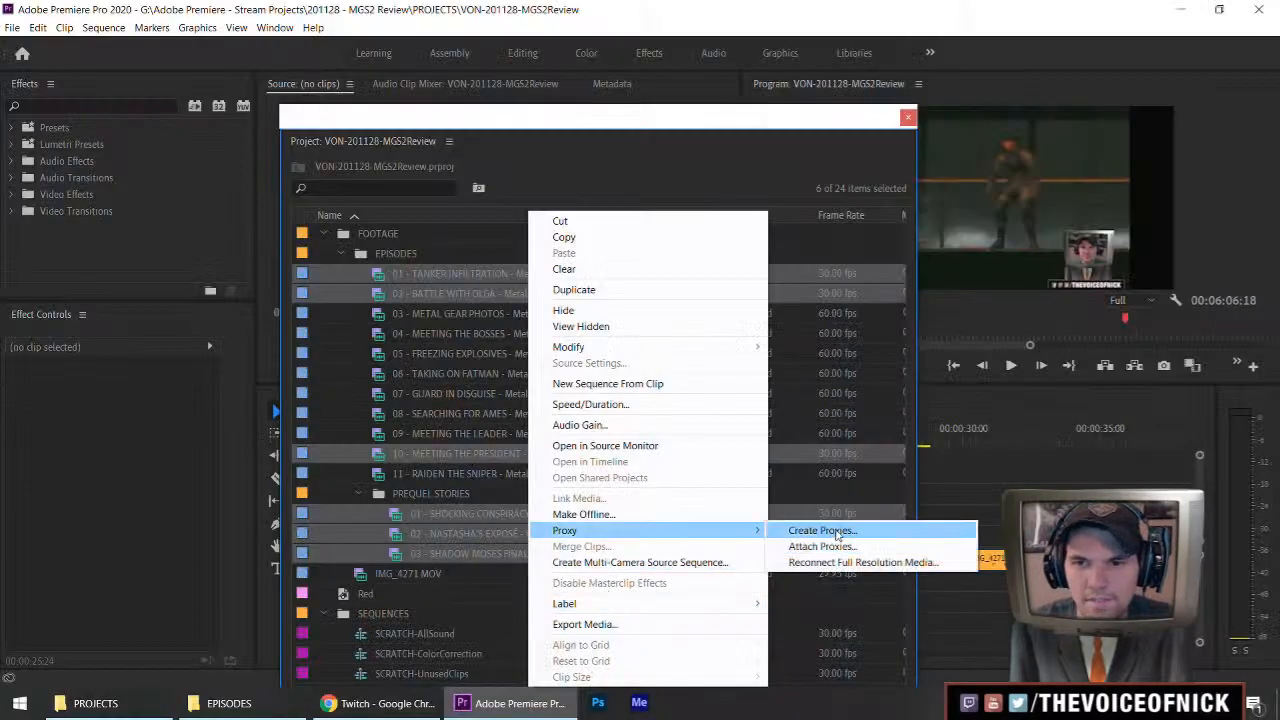
left_click(830, 531)
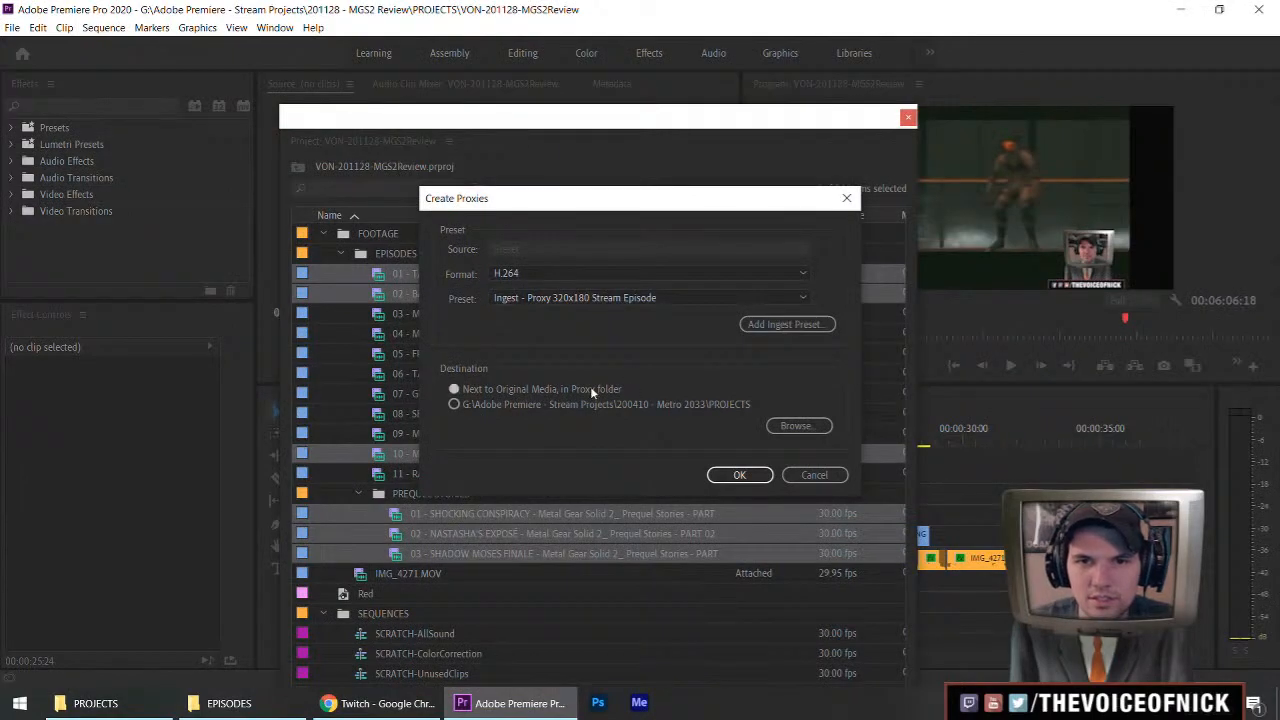
left_click(740, 475)
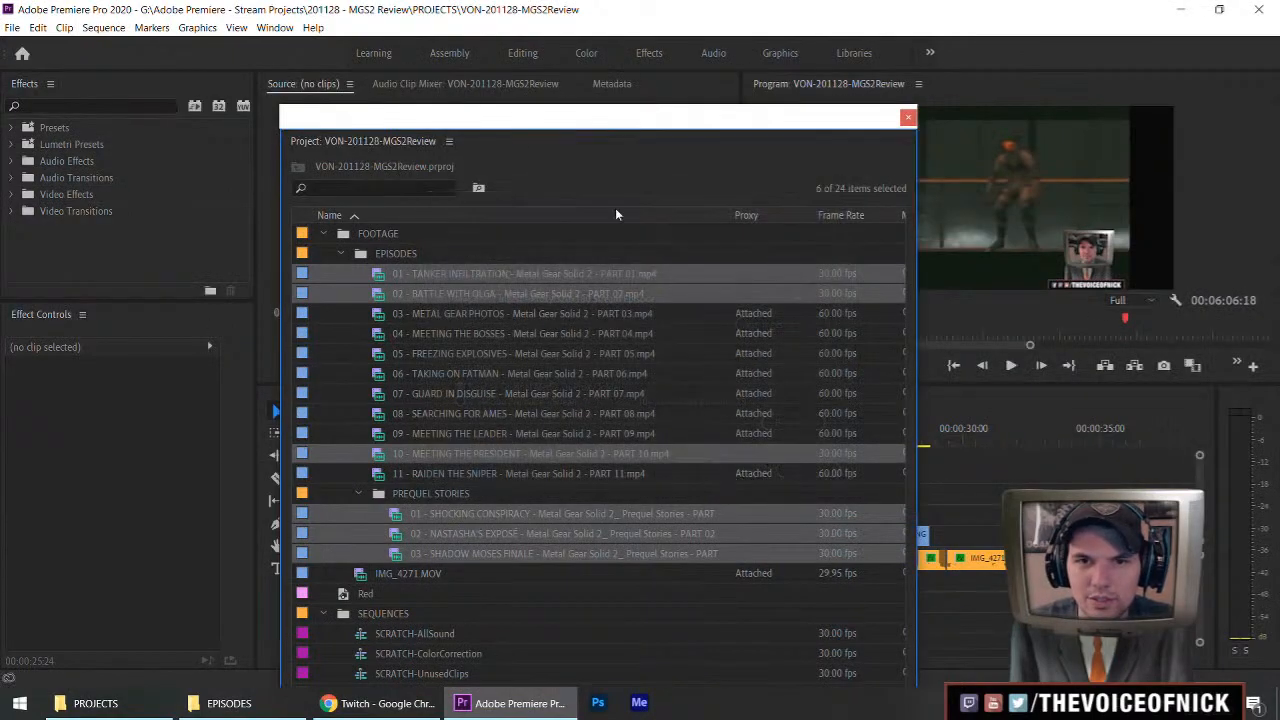
key("ctrl+w")
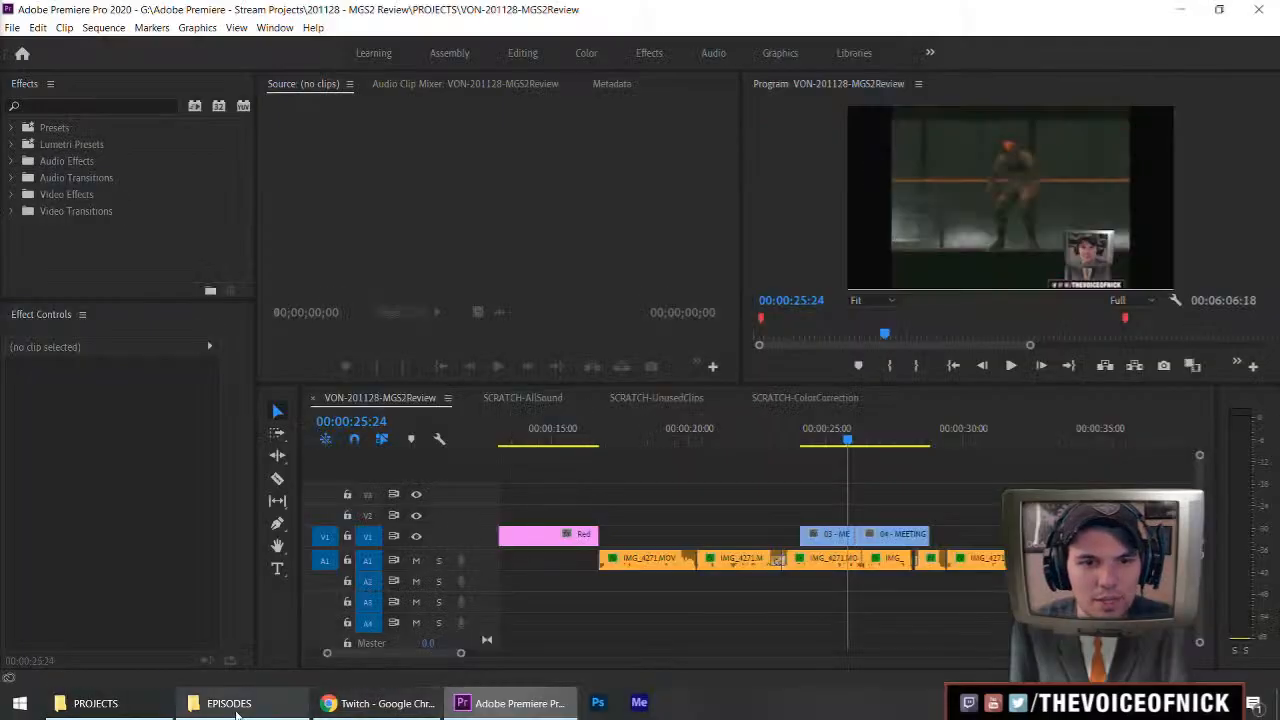
Check the properties of the Proxies folder inside the EPISODES footage folder.
left_click(236, 714)
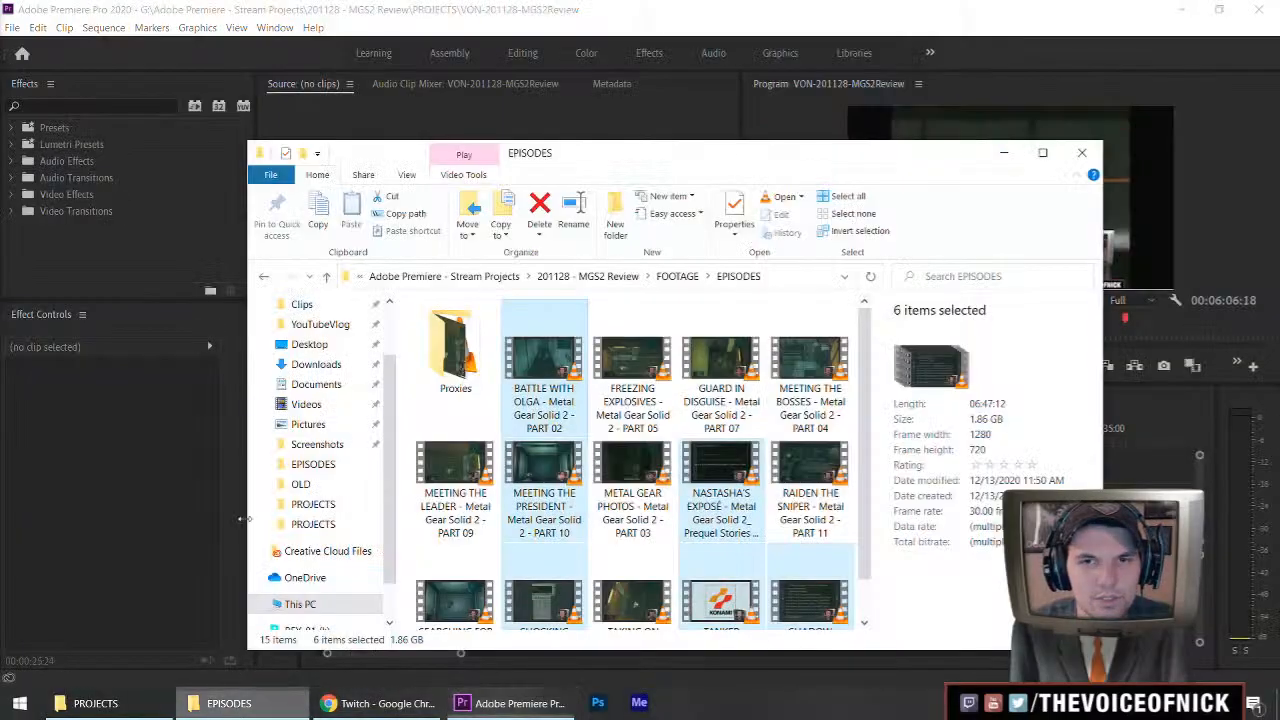
left_click(468, 340)
right_click(468, 340)
left_click(513, 673)
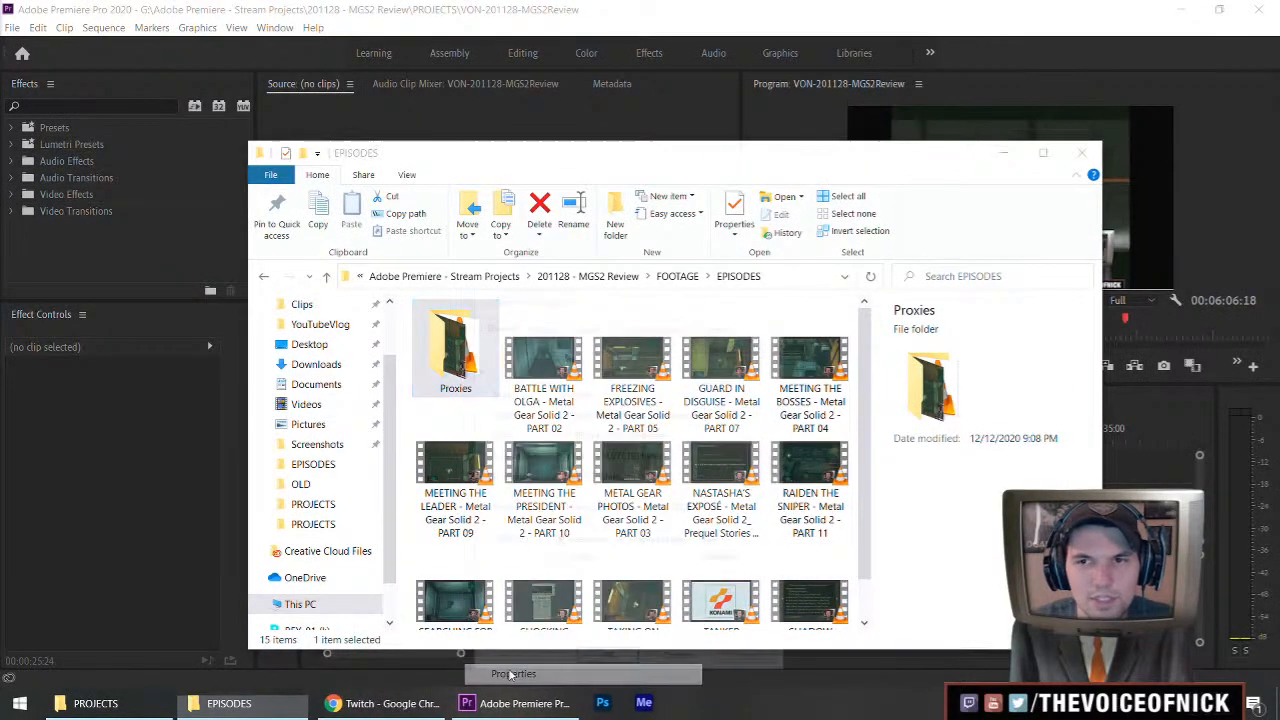
key("Escape")
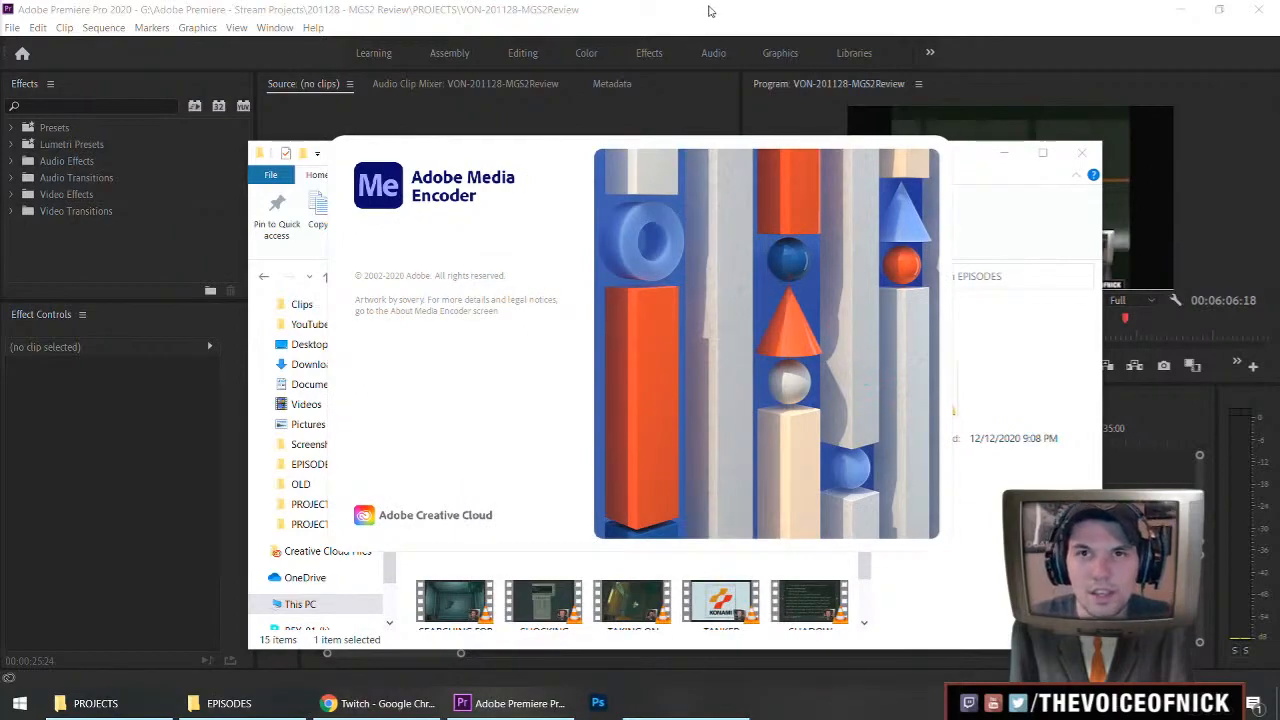
Check the combined length and file size of all episode videos in the EPISODES folder.
left_click(548, 345)
left_click(807, 565, "shift")
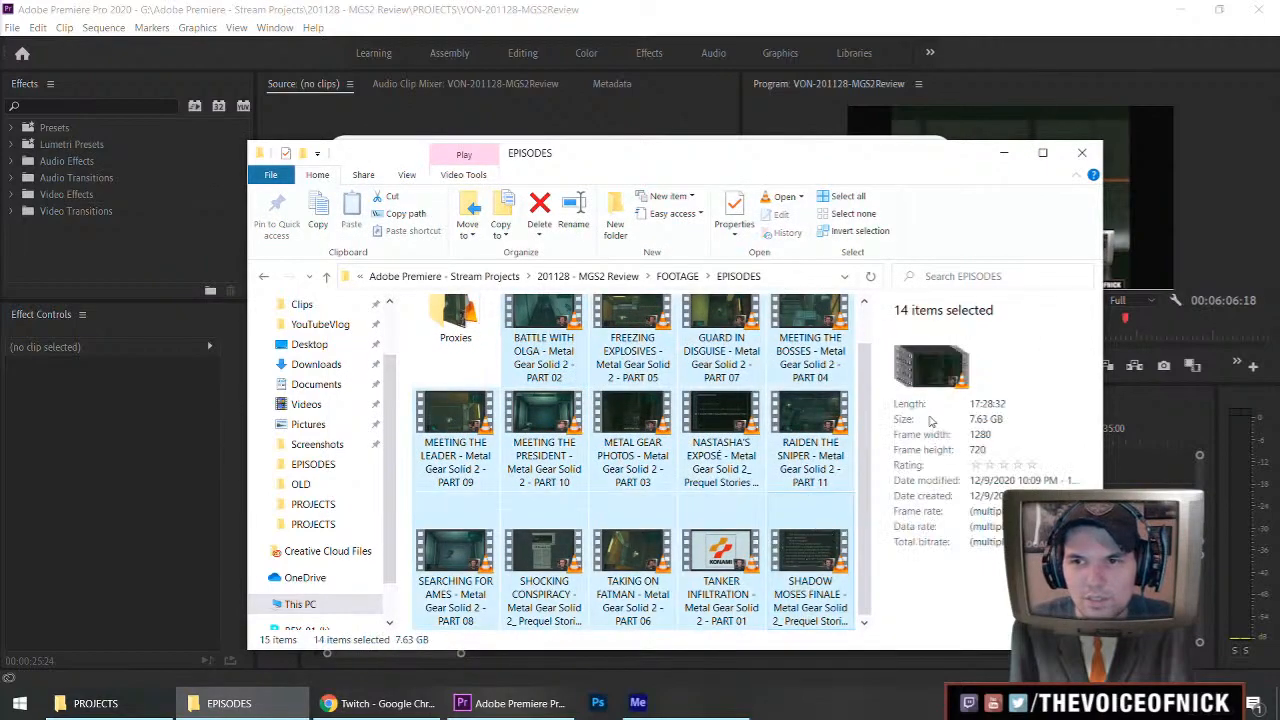
left_click(410, 383)
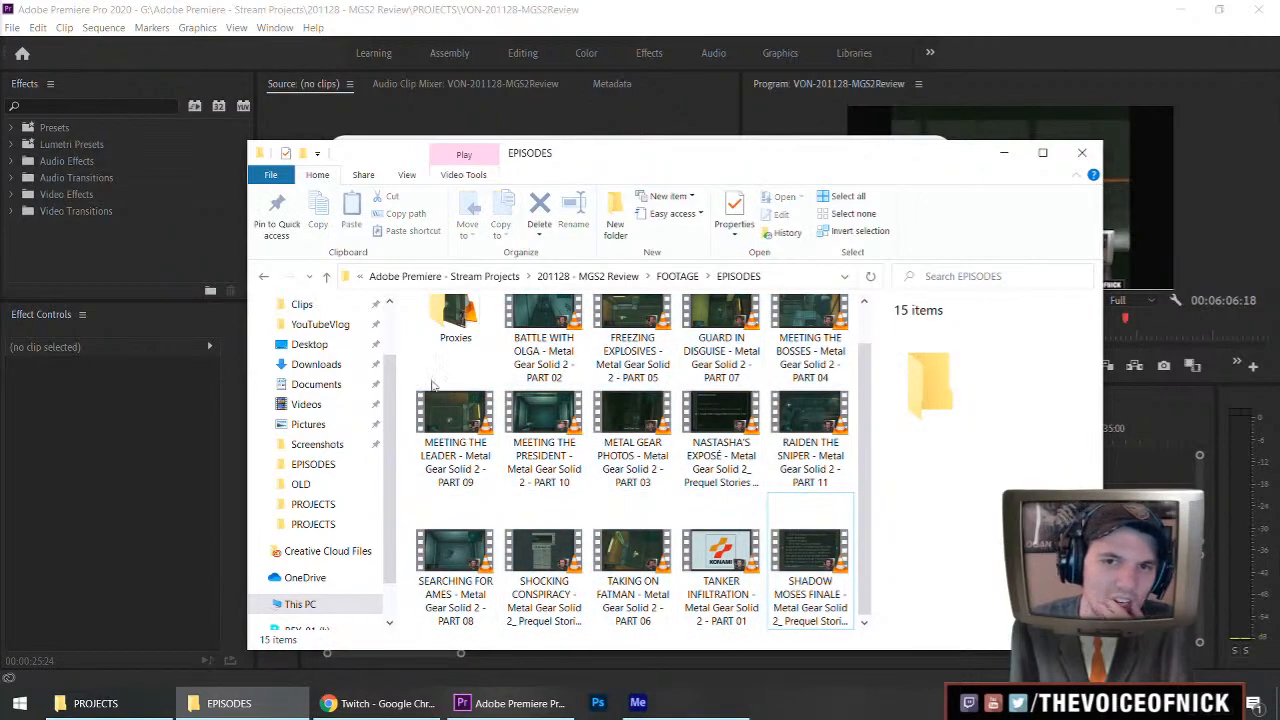
left_click_drag(760, 163, 740, 166)
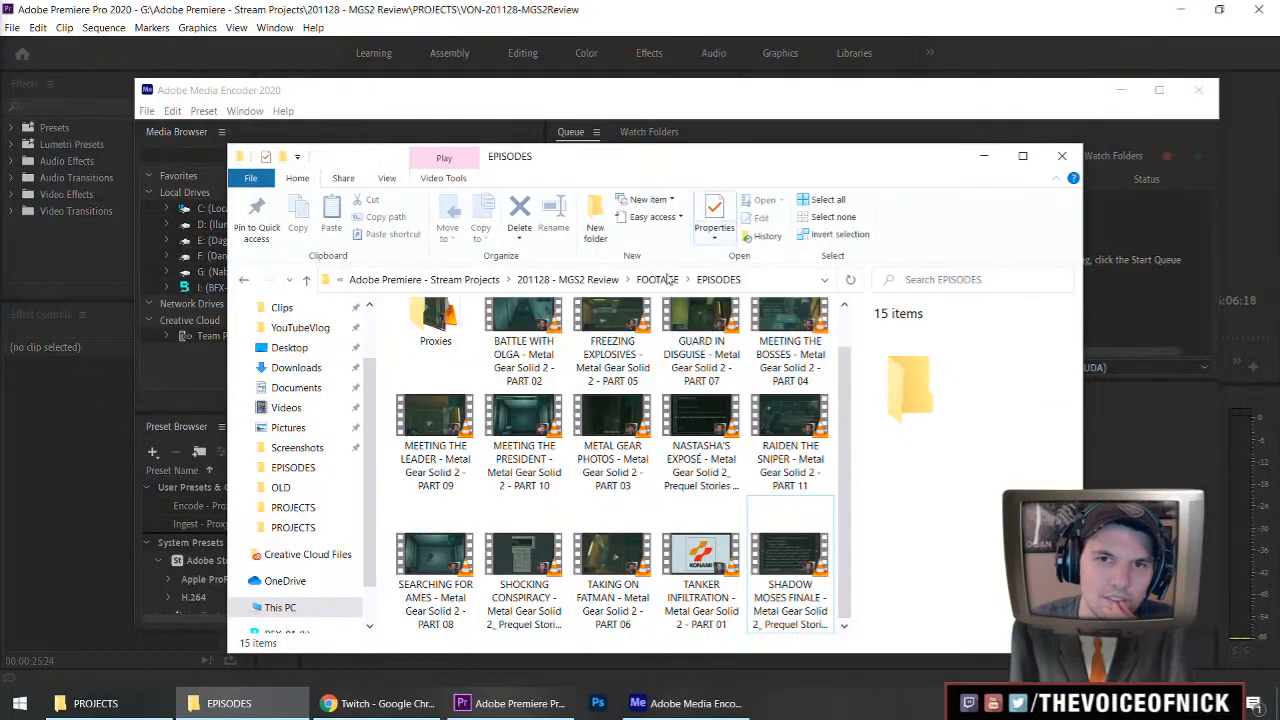
Preview the MEETING THE PRESIDENT - PART 10 video file in VLC and close the player.
left_click(524, 407)
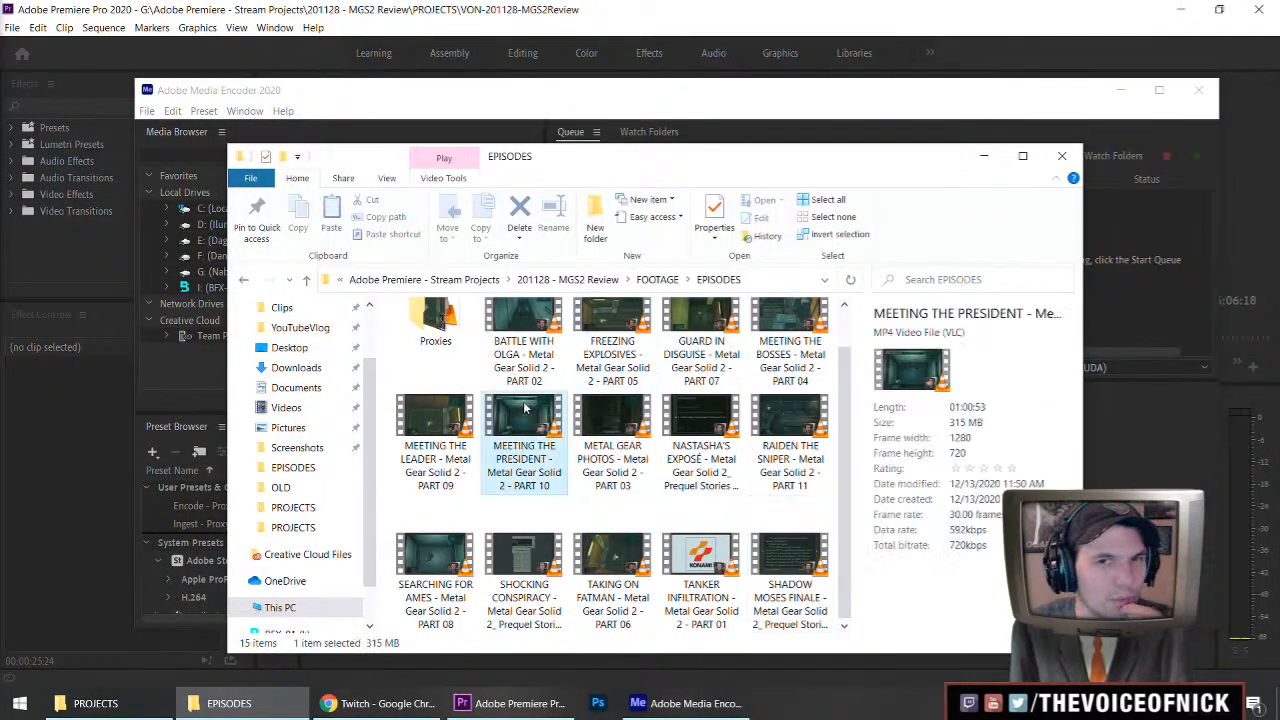
double_click(524, 407)
left_click(301, 606)
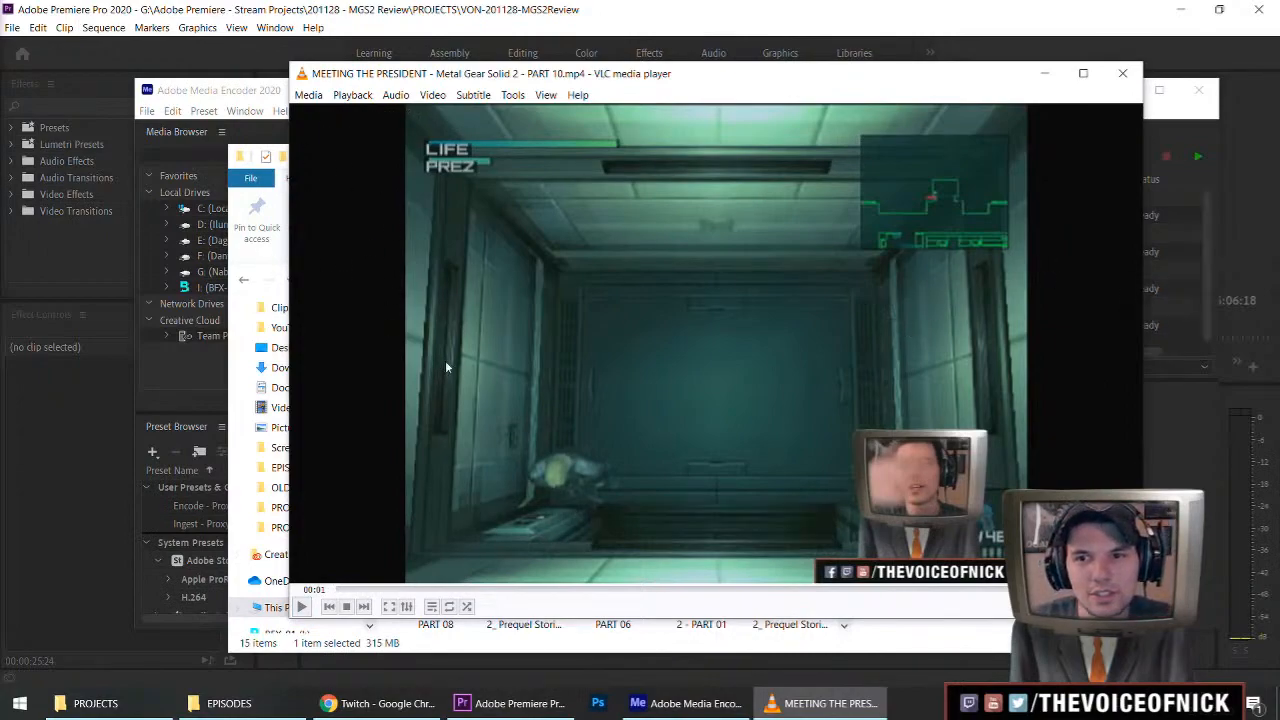
left_click(1122, 73)
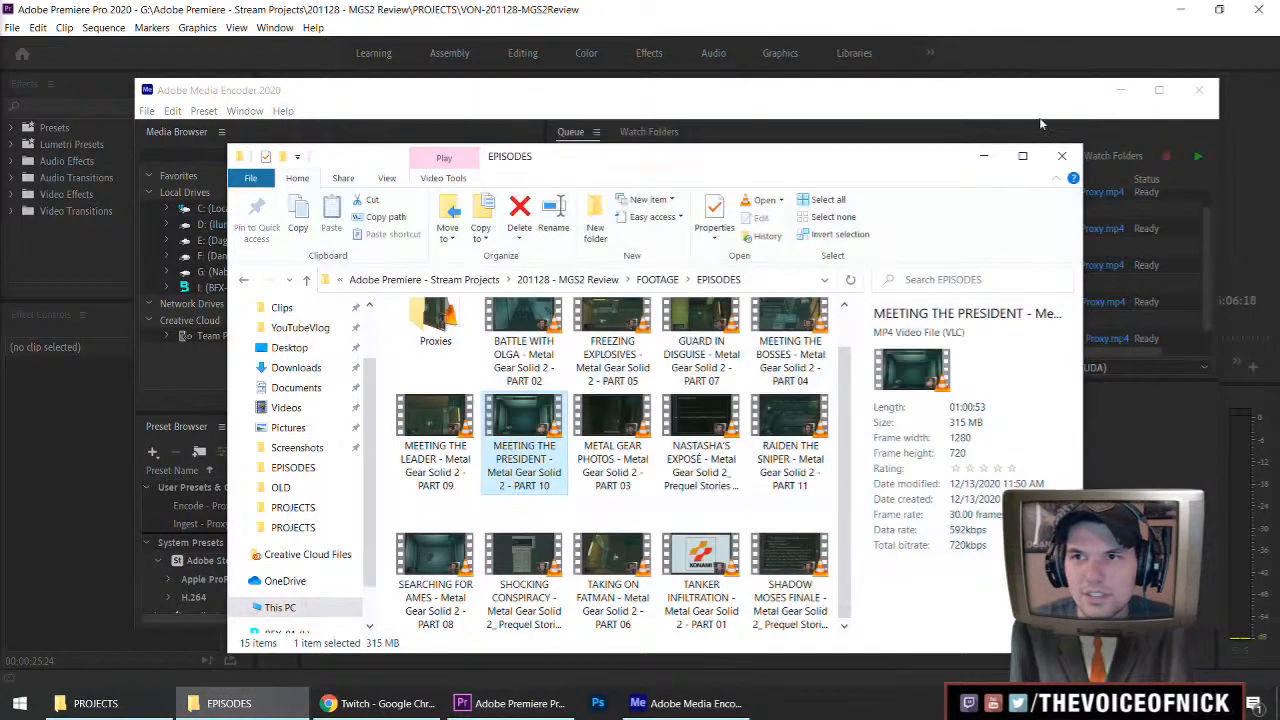
Review the proxy jobs queued in Media Encoder, return to Premiere Pro and save the project.
left_click(988, 158)
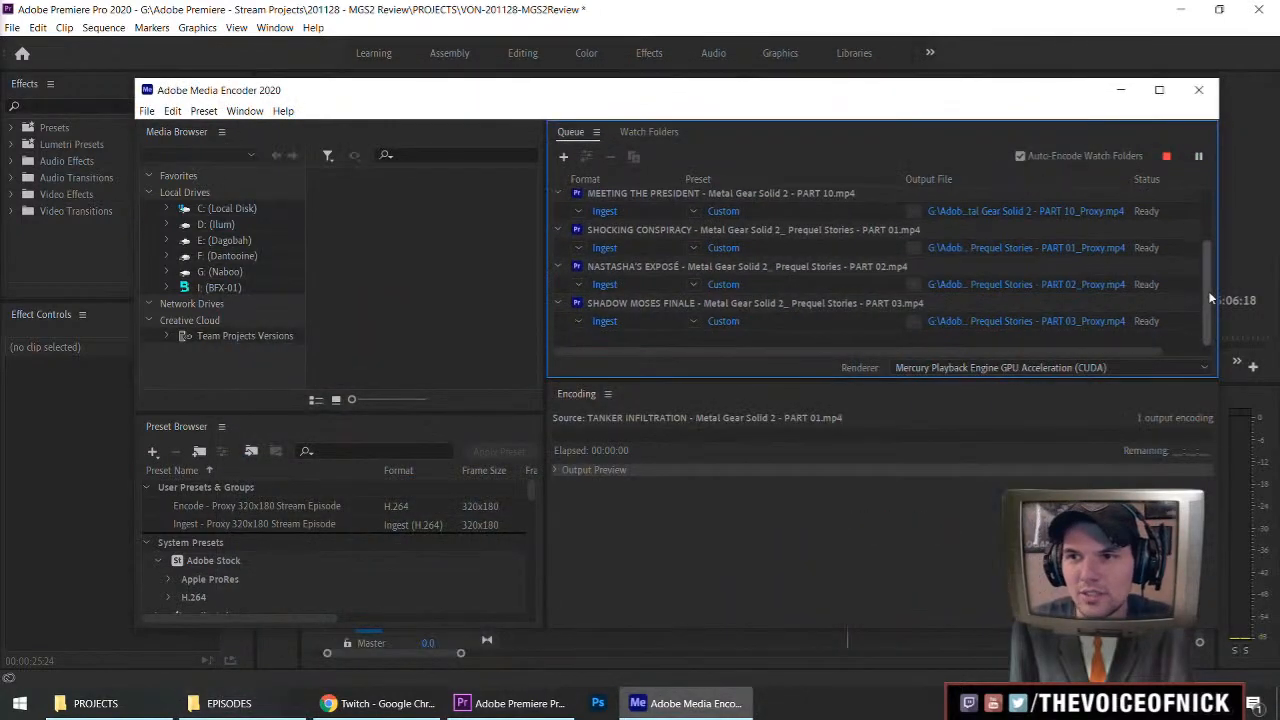
left_click_drag(1206, 299, 1204, 192)
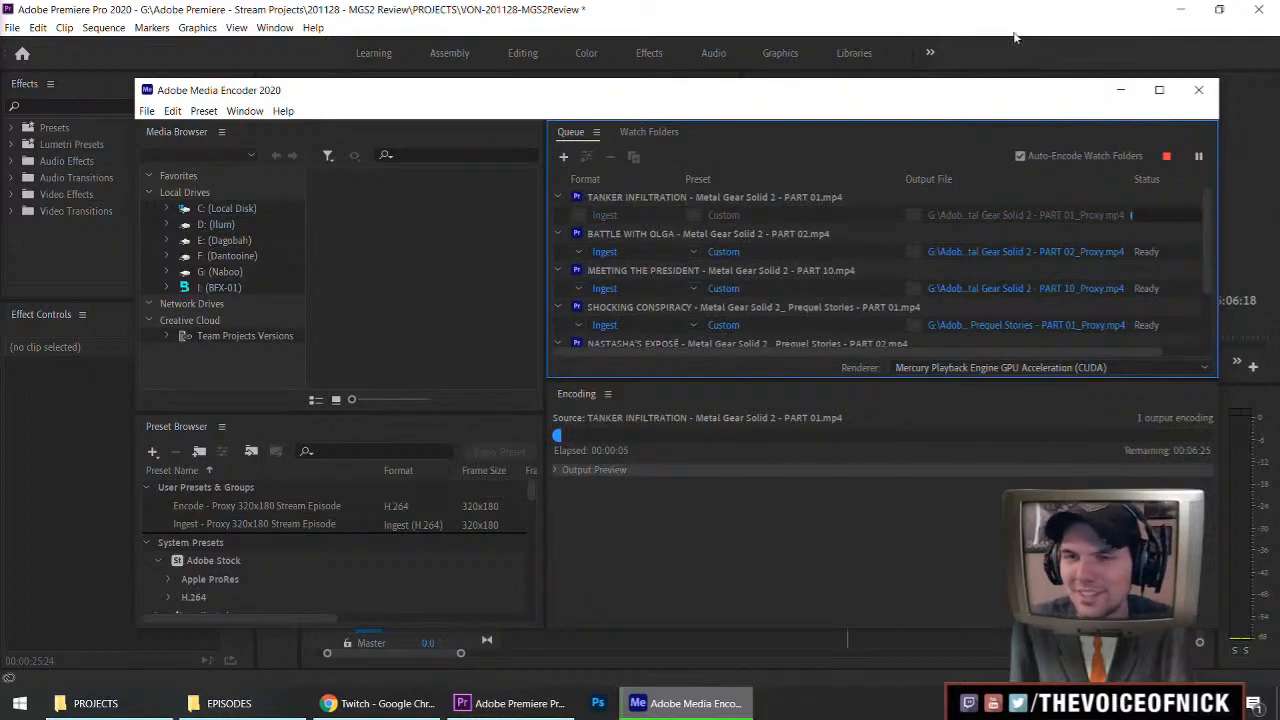
left_click(965, 7)
key("ctrl+s")
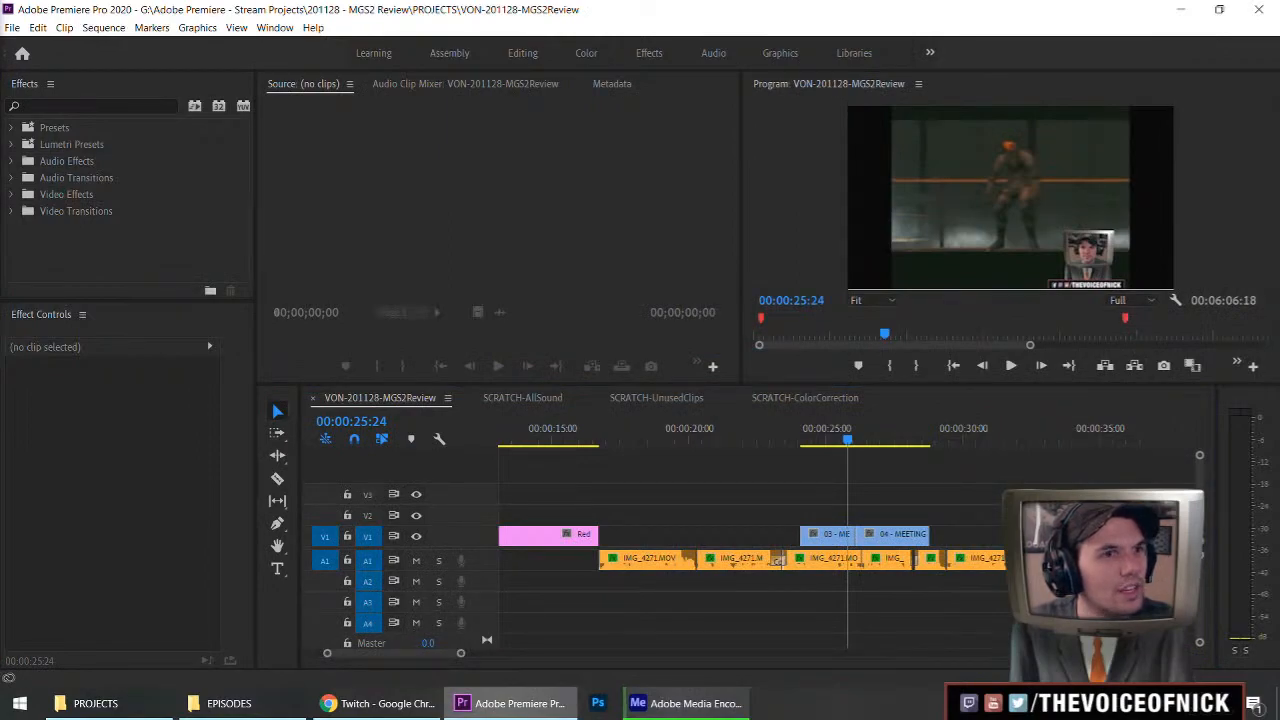
Check the proxy encoding progress in Media Encoder and return to Premiere Pro.
left_click(668, 703)
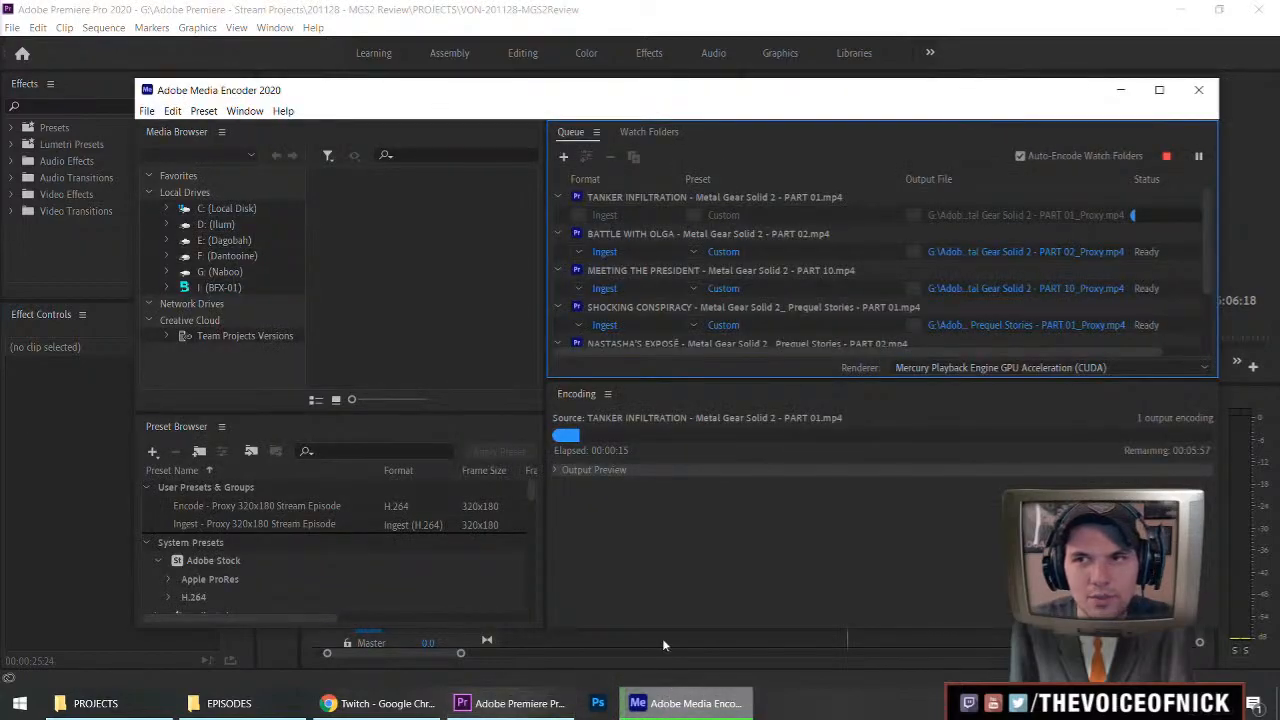
left_click(665, 703)
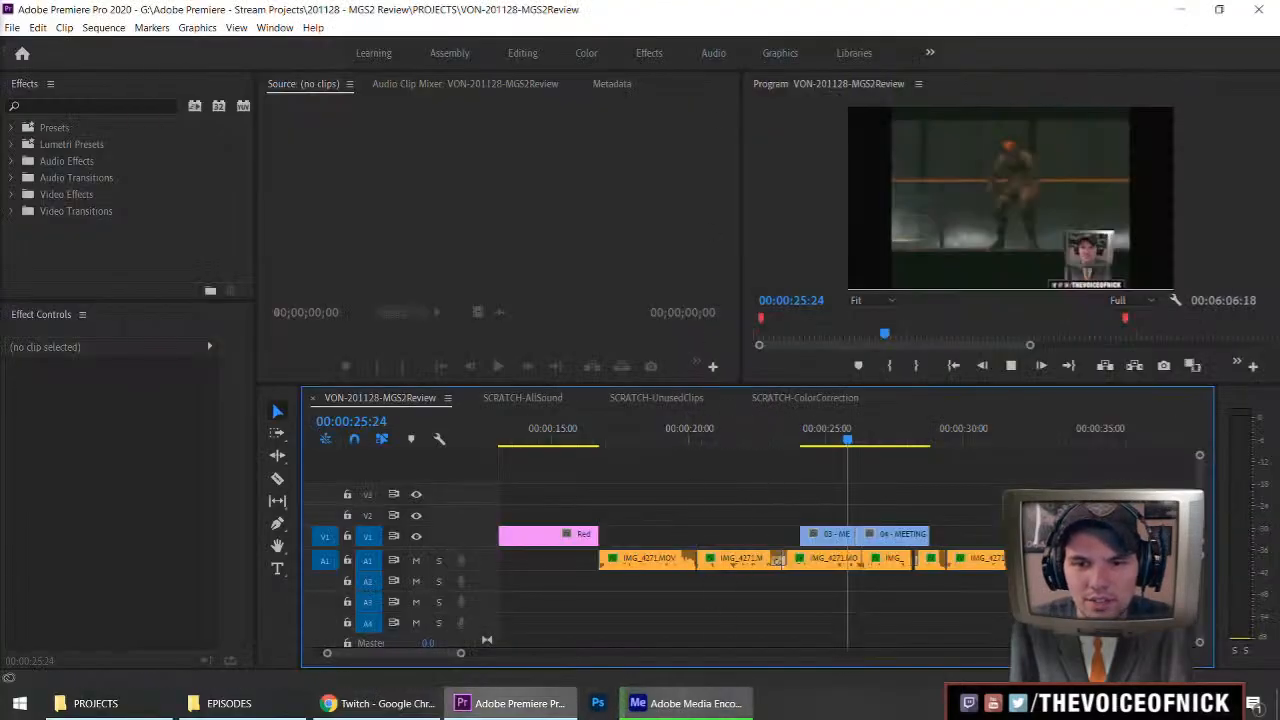
left_click(662, 703)
left_click(972, 7)
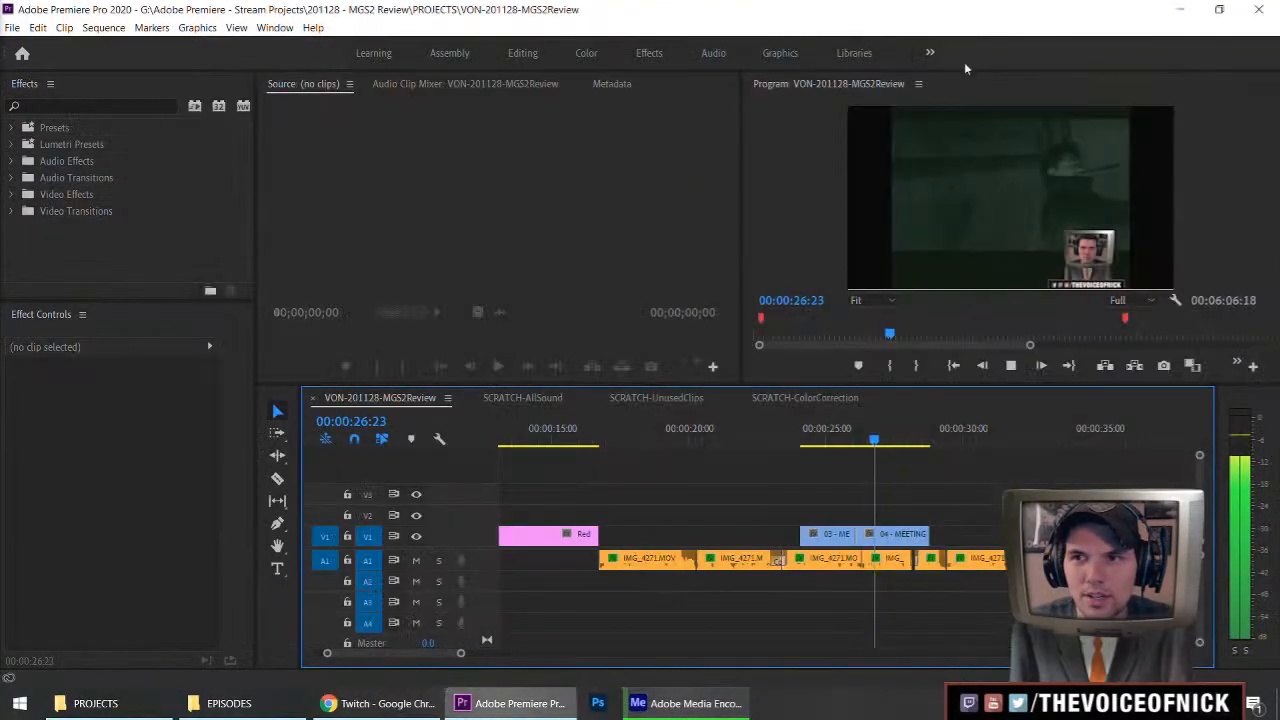
Play the VON-201128-MGS2Review sequence to 00:00:27:10 and open the 05 - FREEZING EXPLOSIVES clip in the Source Monitor.
key("space")
key("space")
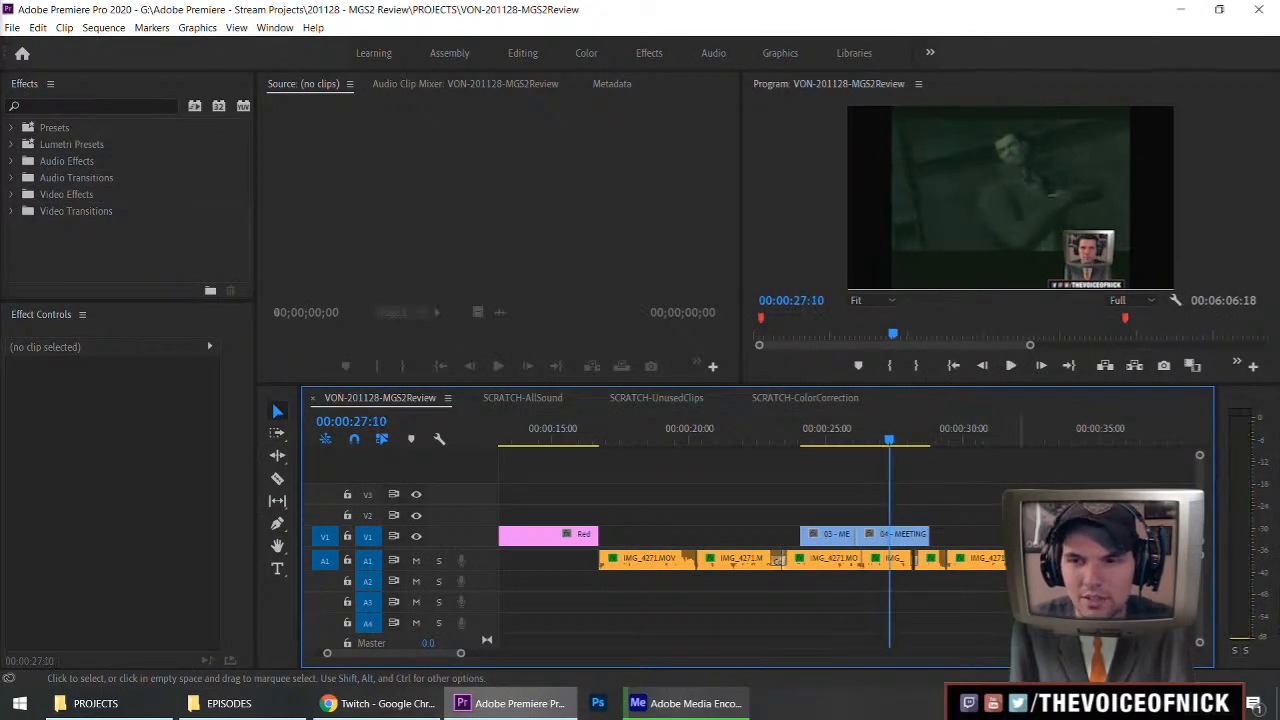
scroll(1018, 510, "down", 2)
key("minus")
key("minus")
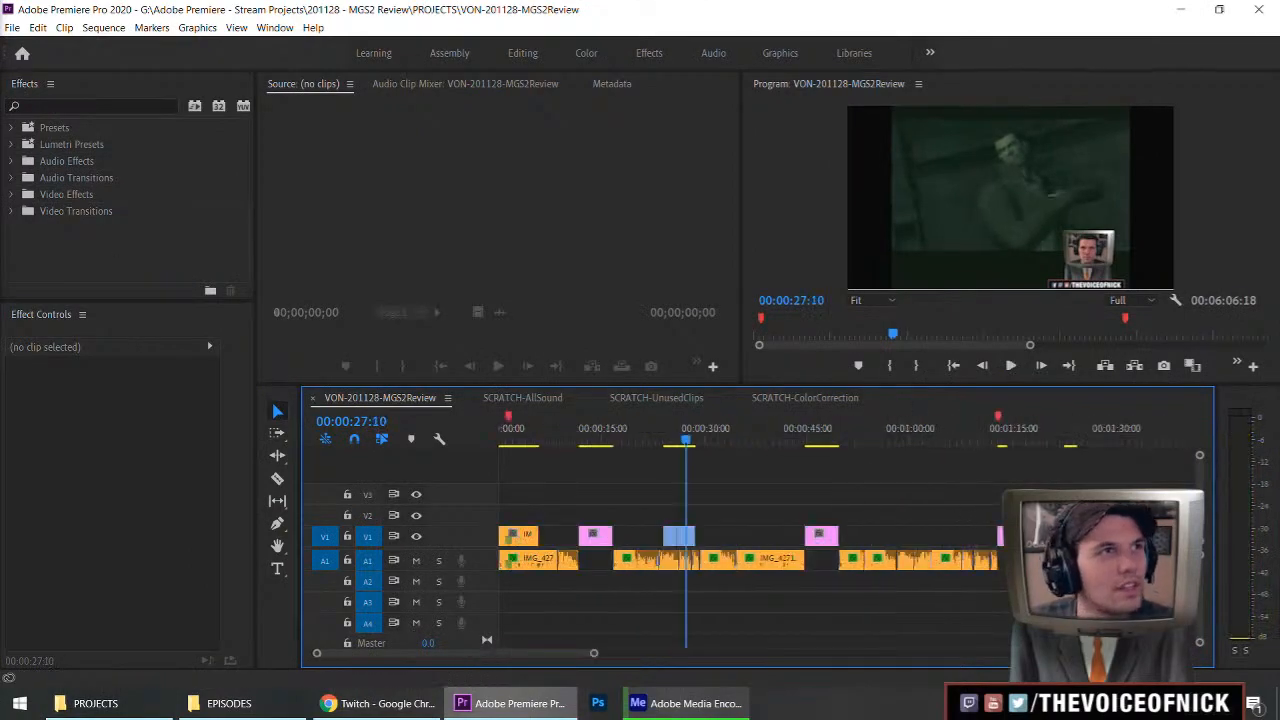
key("f")
key("shift+2")
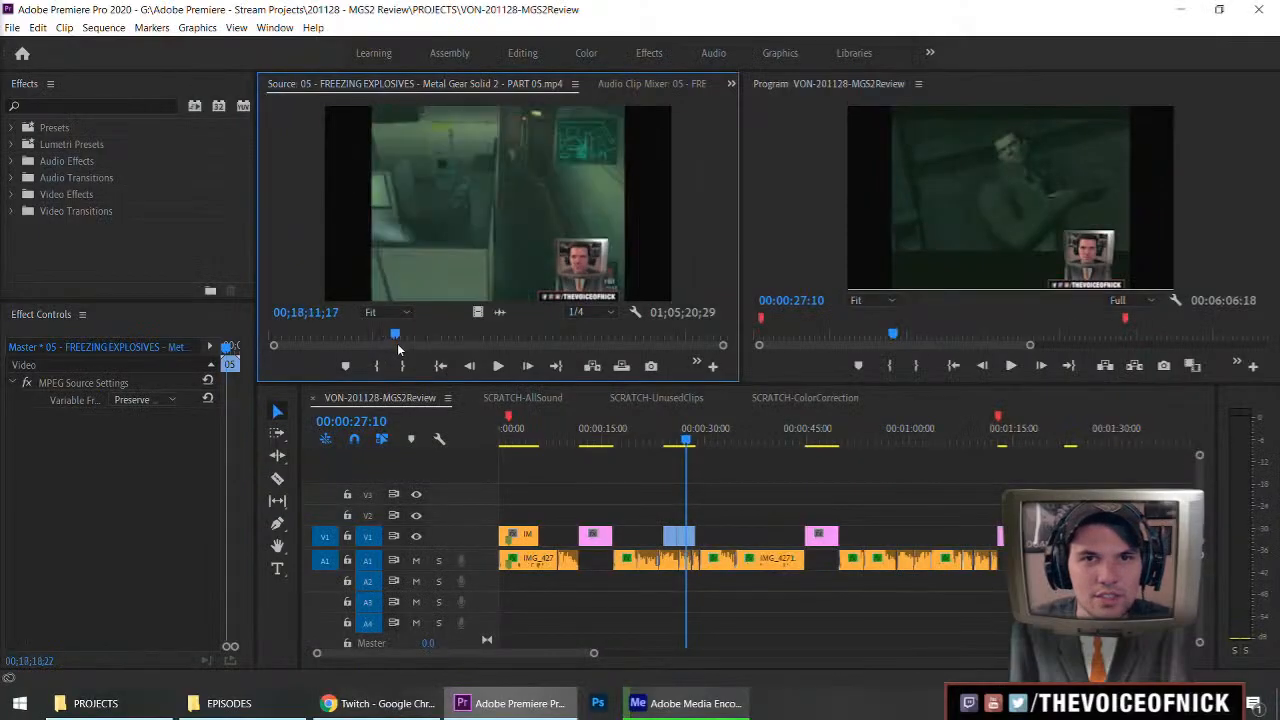
Mark a range 00;00;04;11 long ending at 00;15;27;24 in the FREEZING EXPLOSIVES source clip.
left_click_drag(394, 343, 377, 352)
key("space")
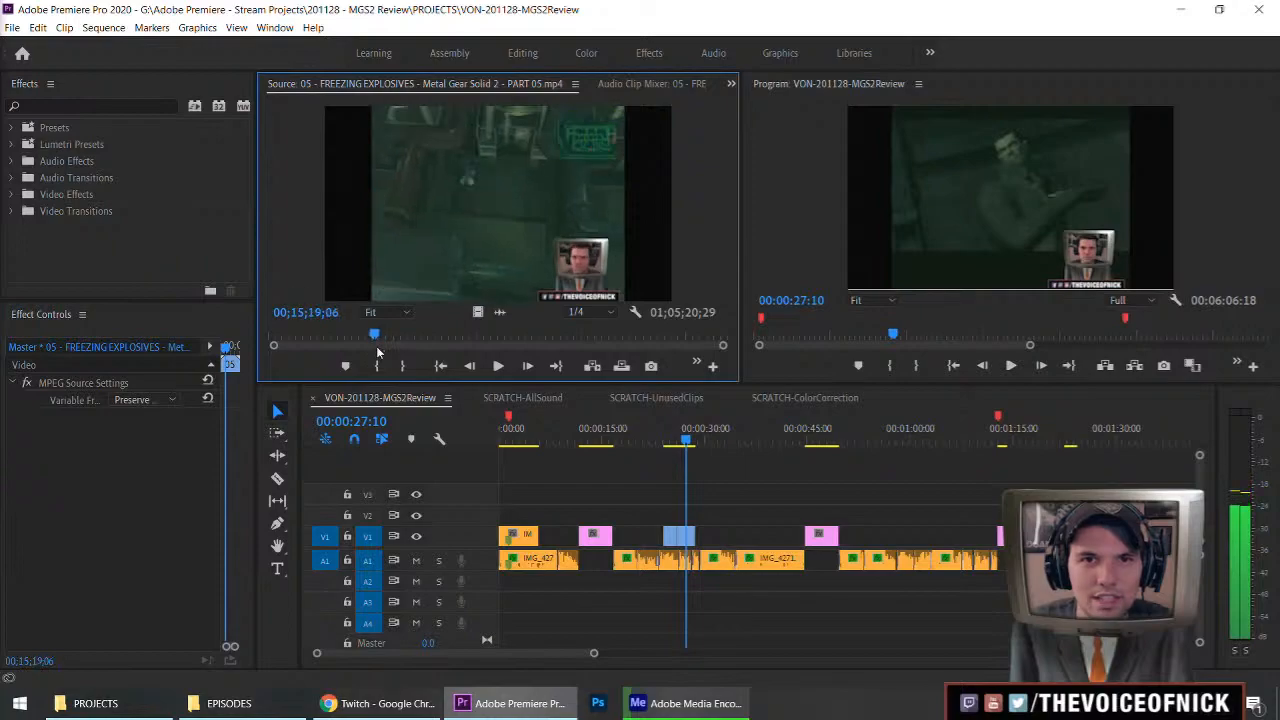
key("i")
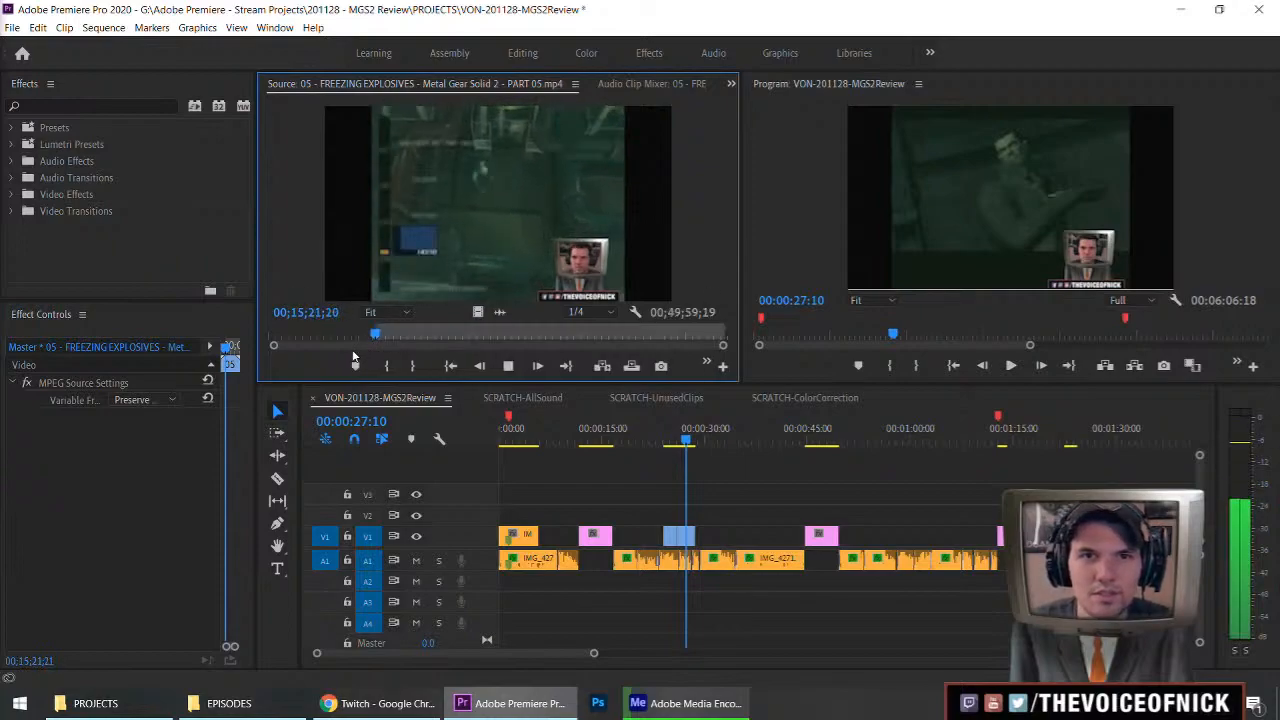
key("i")
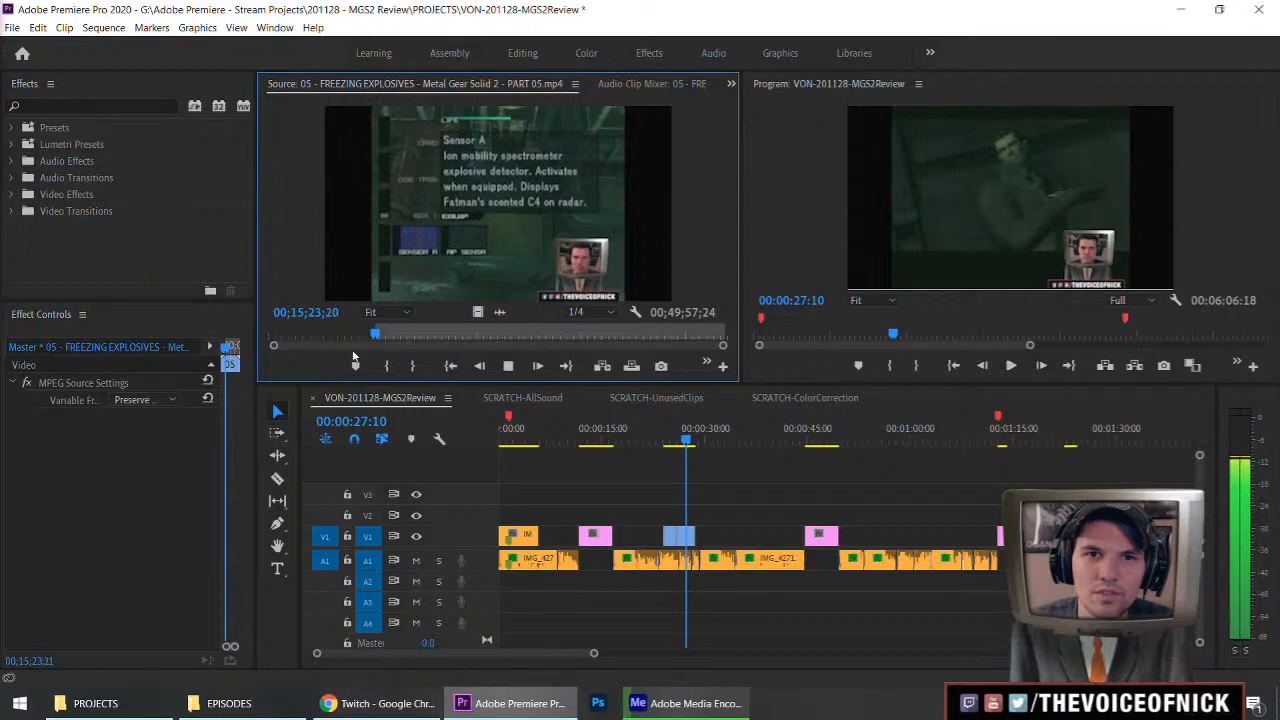
key("j")
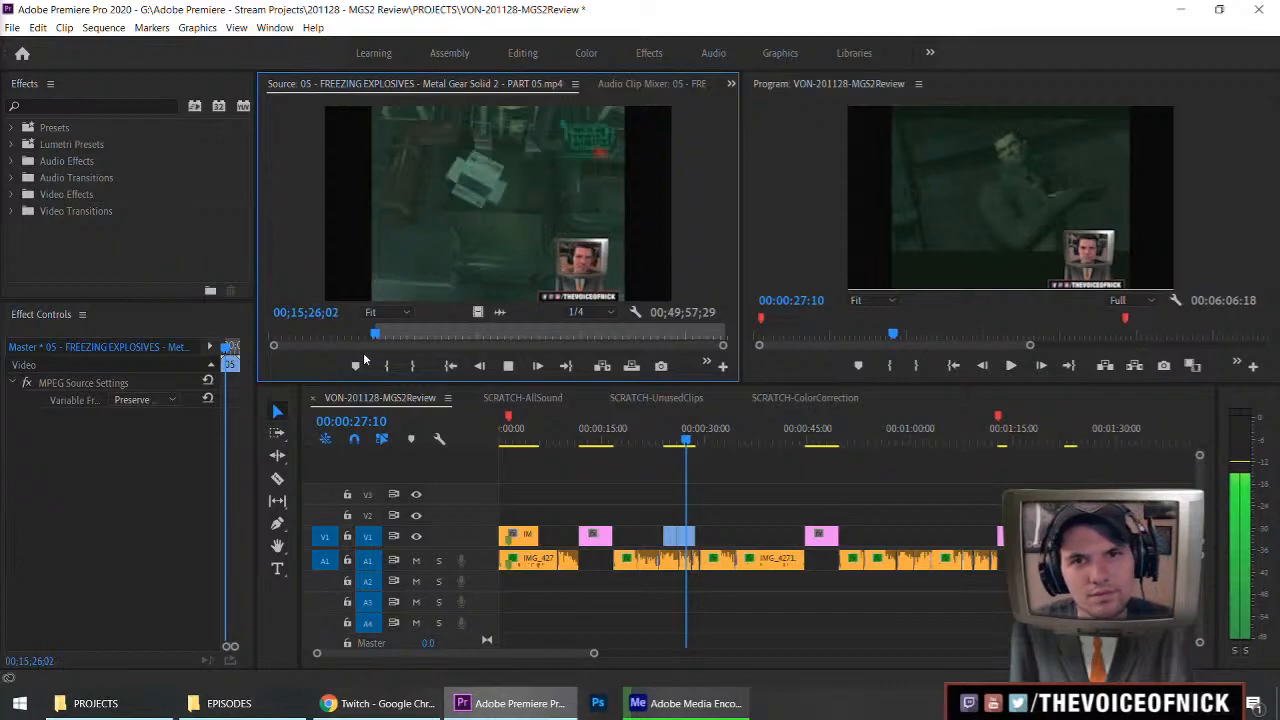
key("o")
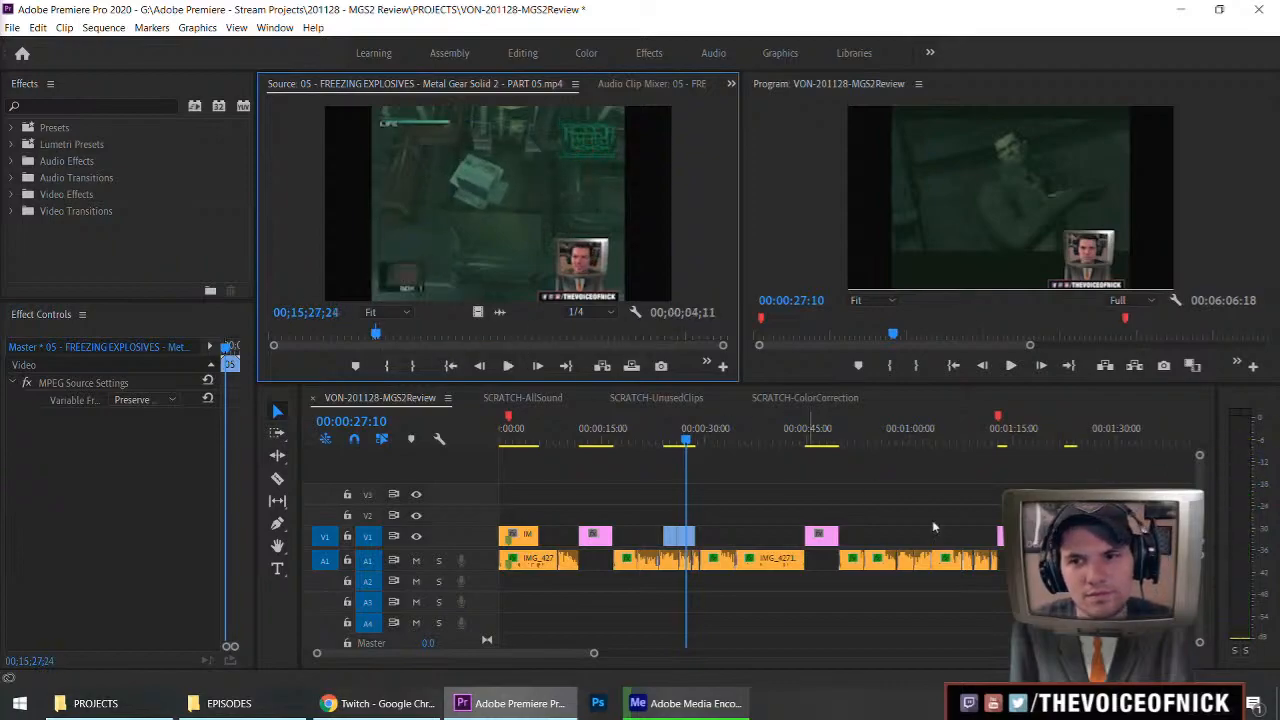
Place the marked FREEZING EXPLOSIVES range on V1 at about 00:01:55, beyond the Red clip, and play it back in the sequence.
left_click_drag(993, 490, 951, 505)
key("l")
key("l")
key("l")
key("l")
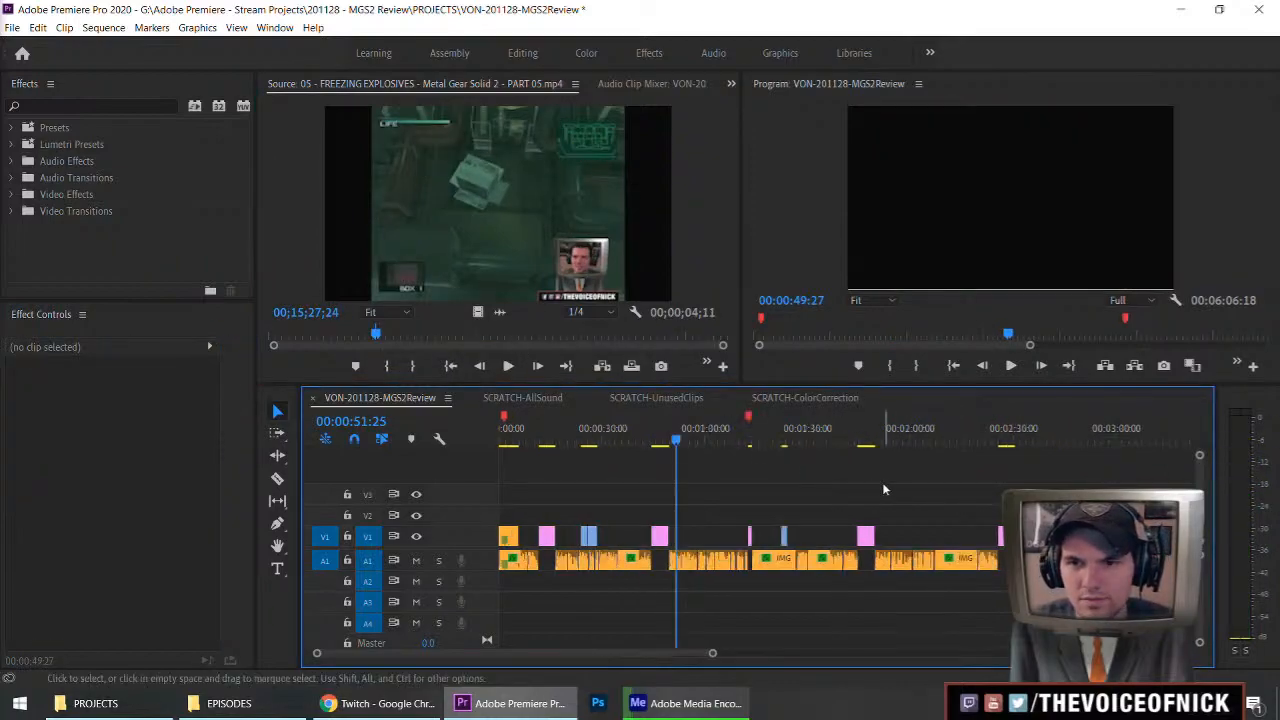
key("minus")
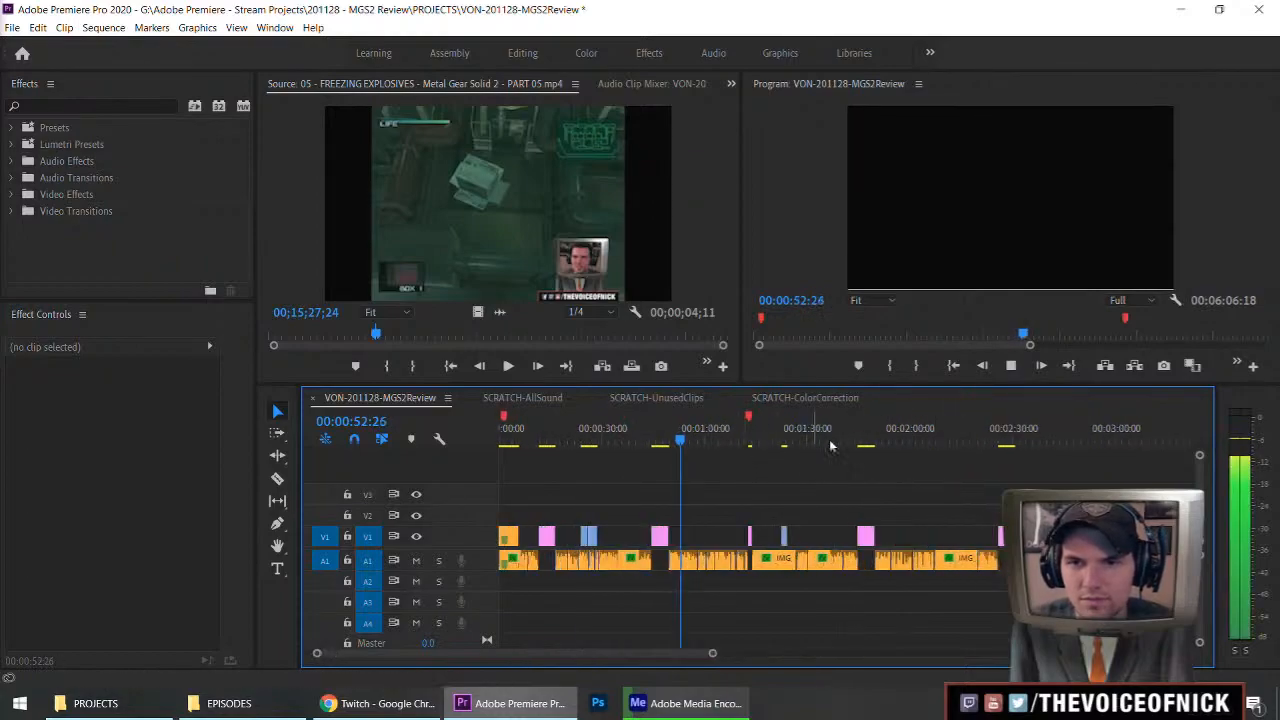
key("equal")
left_click_drag(940, 488, 858, 536)
key("space")
key("equal")
key("minus")
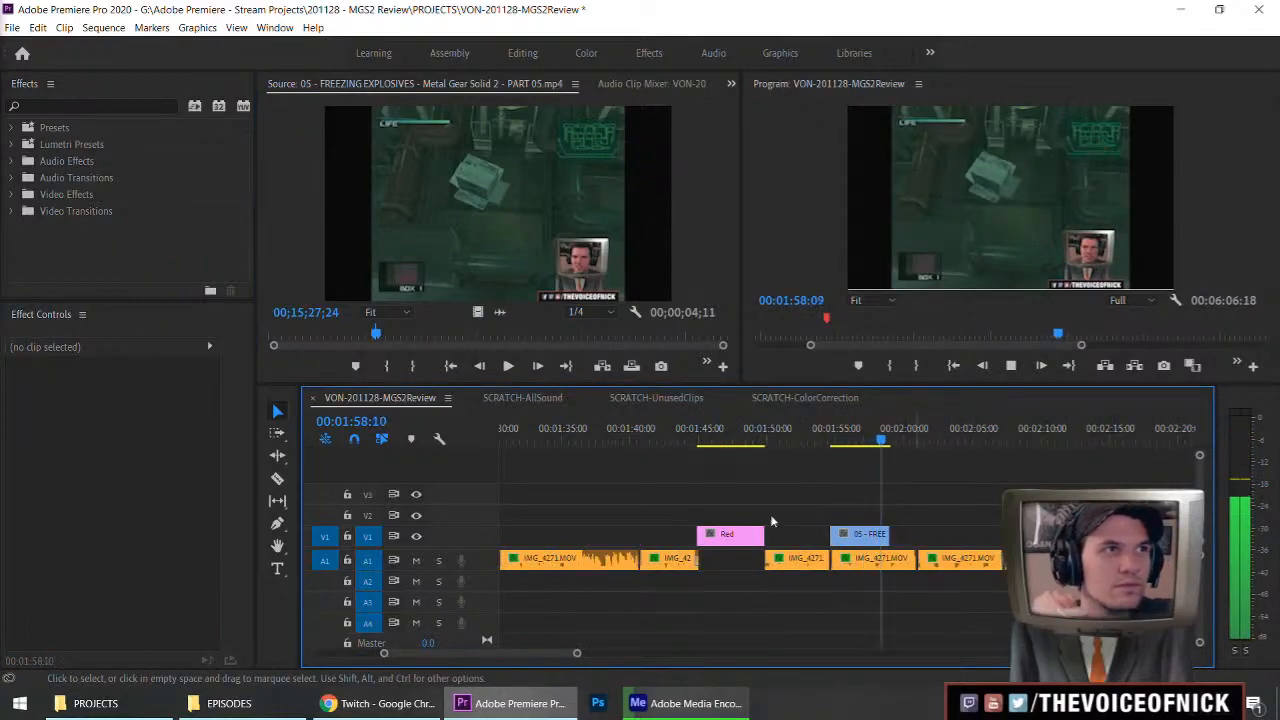
Mark a range 00;00;09;15 long ending at 00;29;57;09 in the FREEZING EXPLOSIVES source clip.
left_click(415, 334)
left_click_drag(416, 336, 490, 345)
key("j")
key("j")
key("j")
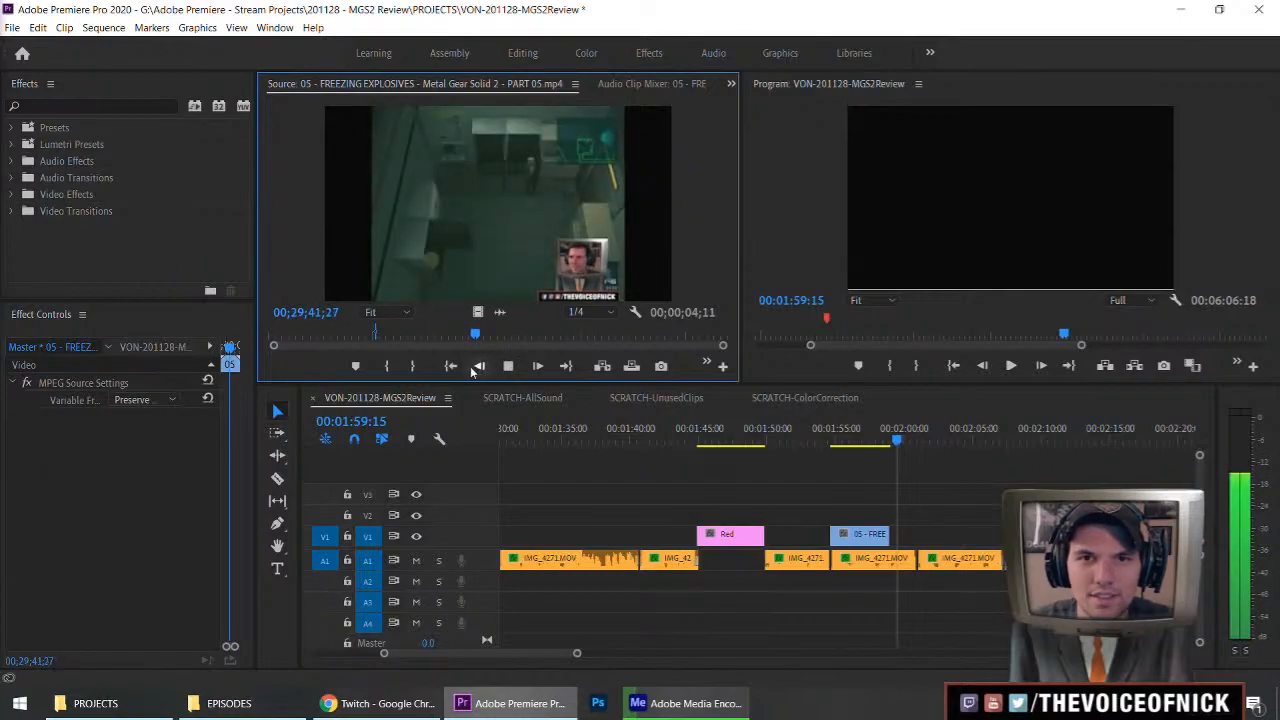
key("l")
key("l")
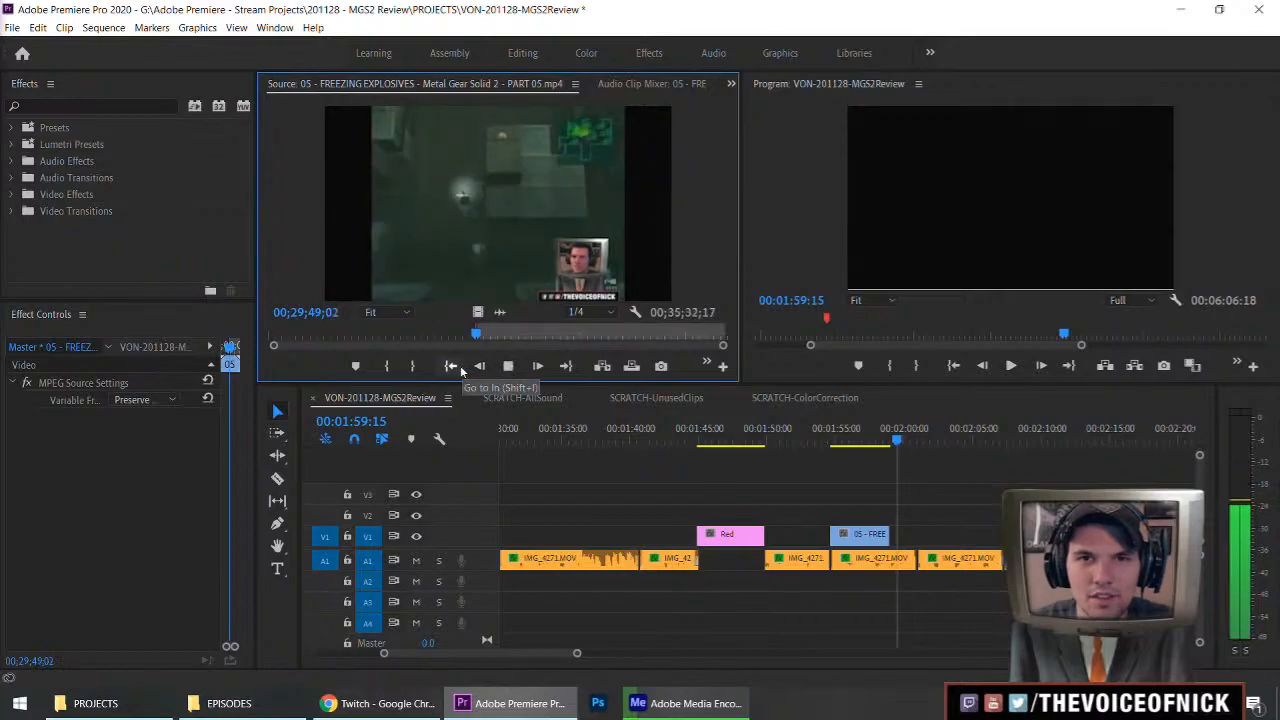
key("j")
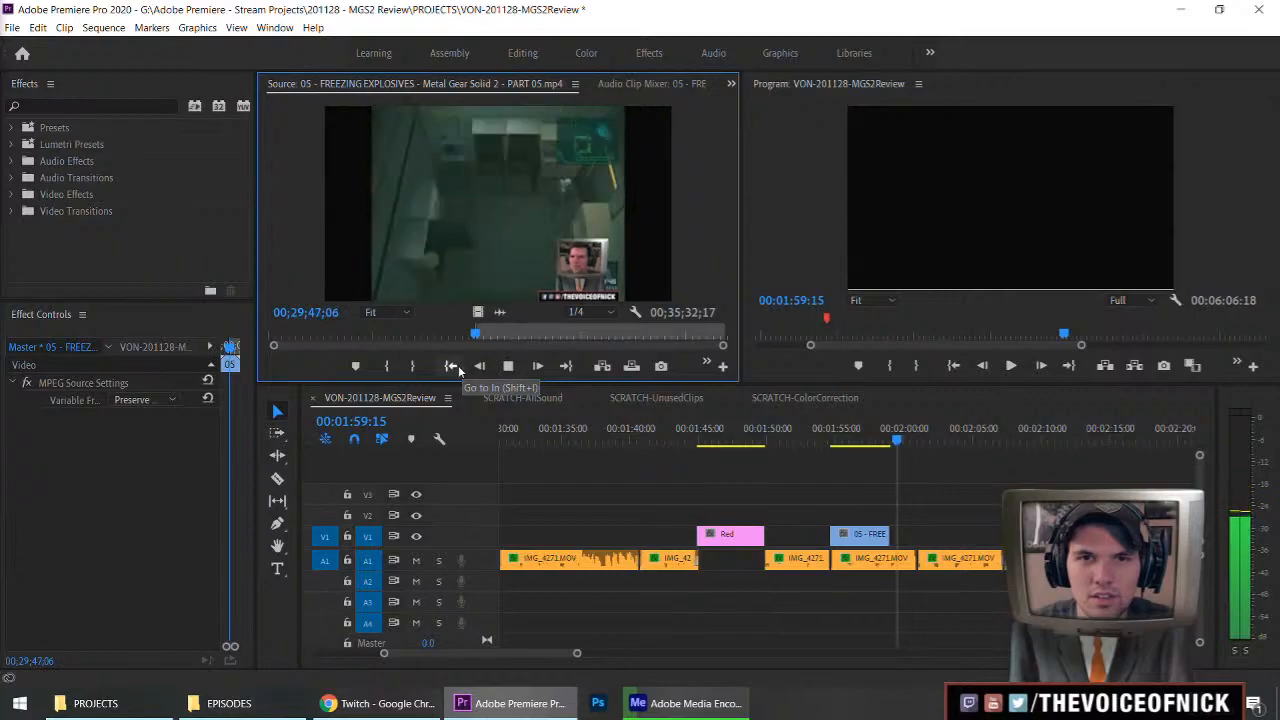
key("l")
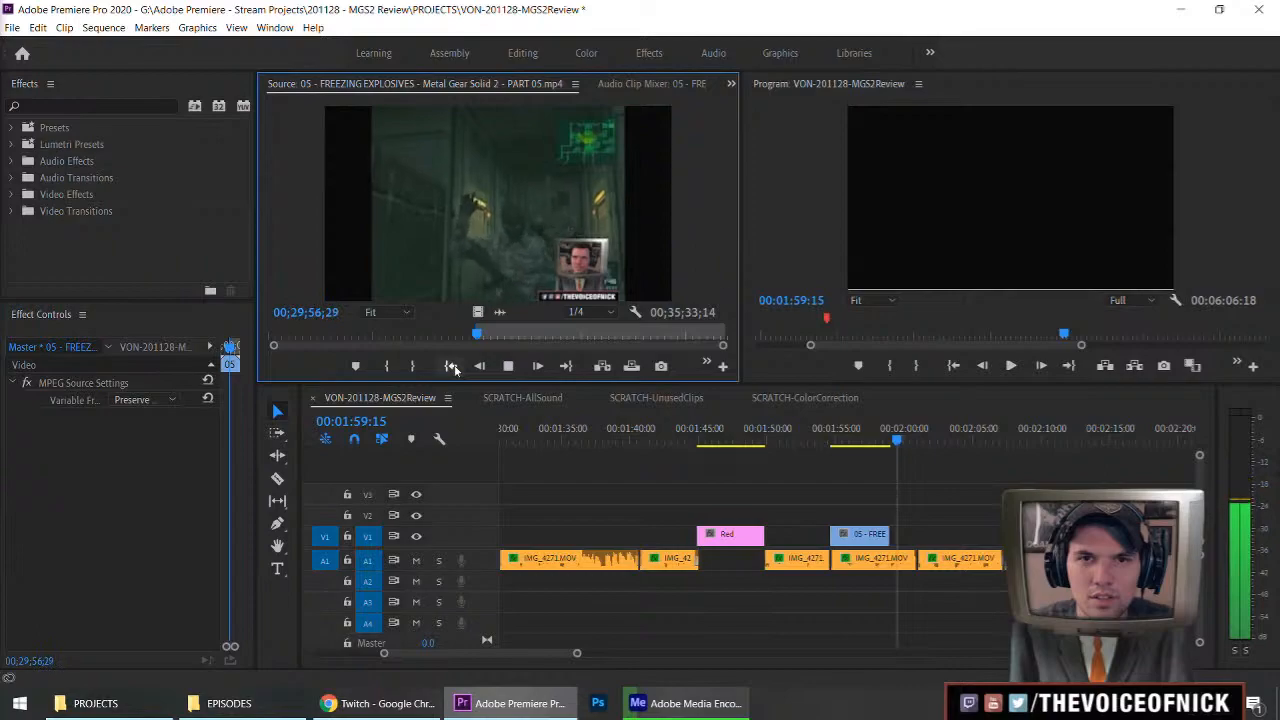
key("o")
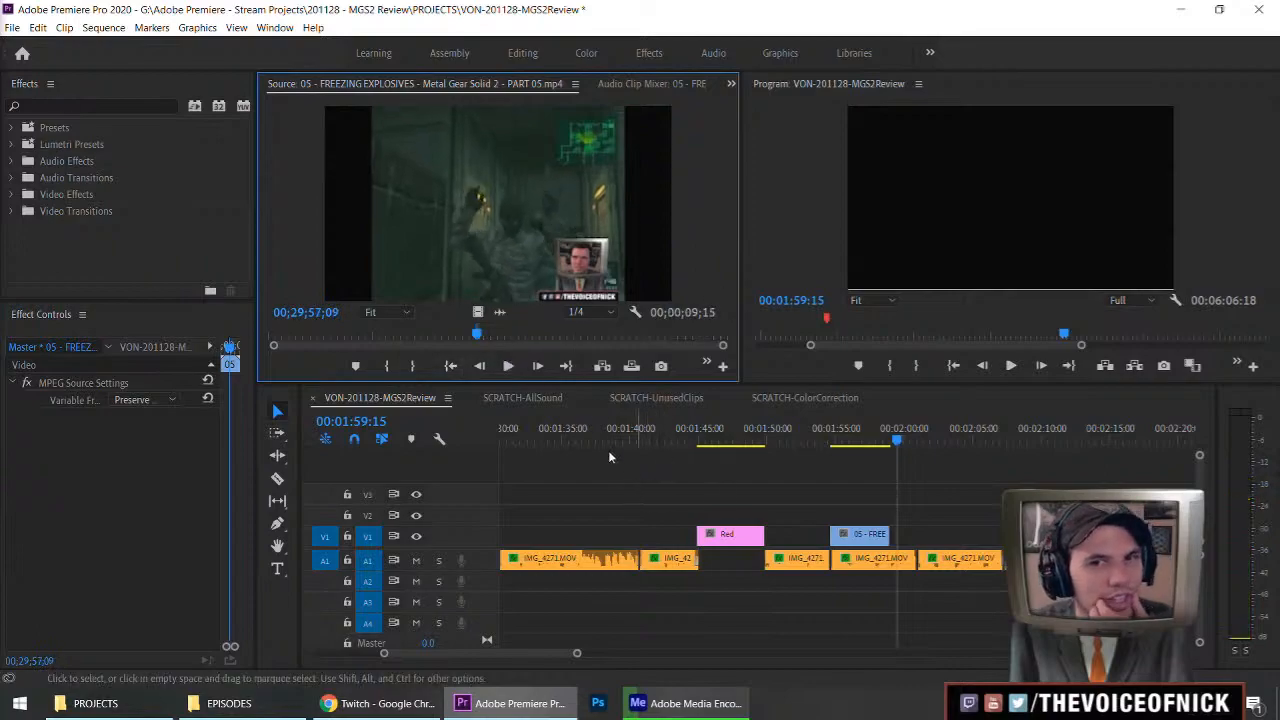
Mark a range 00;00;03;18 long shortly after 00;24;07 in the FREEZING EXPLOSIVES source clip and review the footage beyond it.
left_click_drag(490, 336, 437, 334)
key("space")
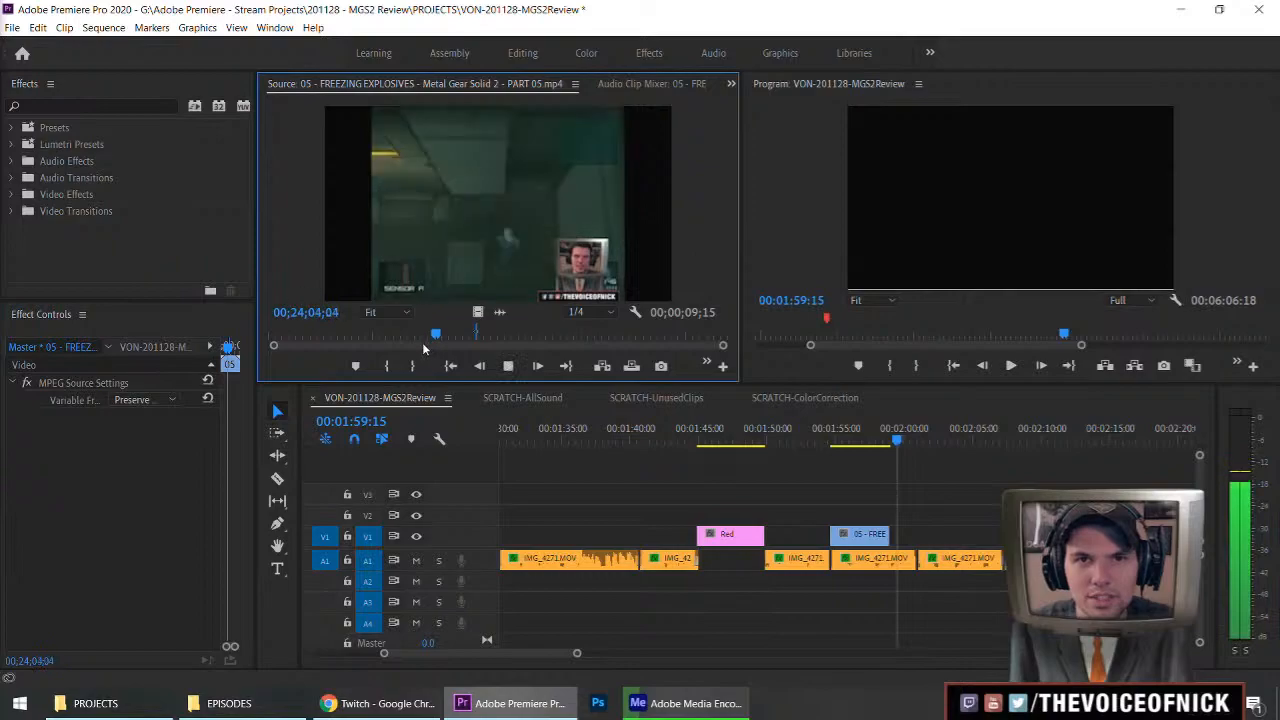
key("space")
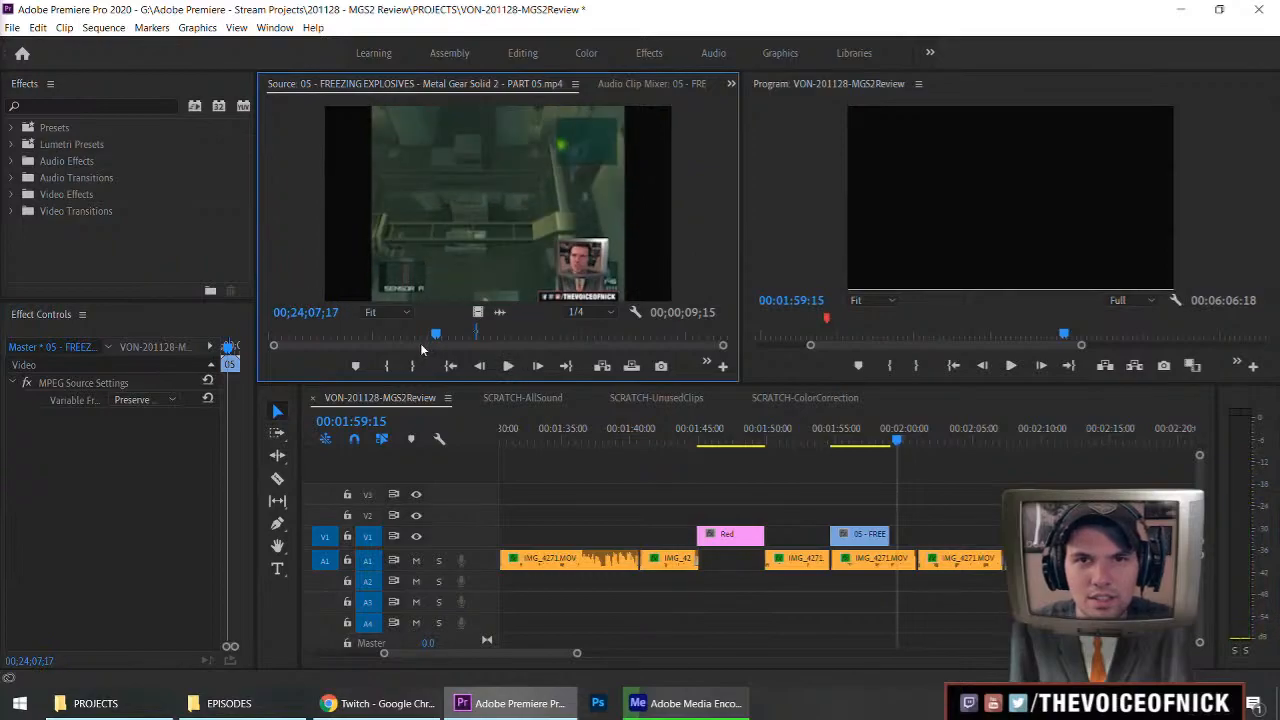
key("space")
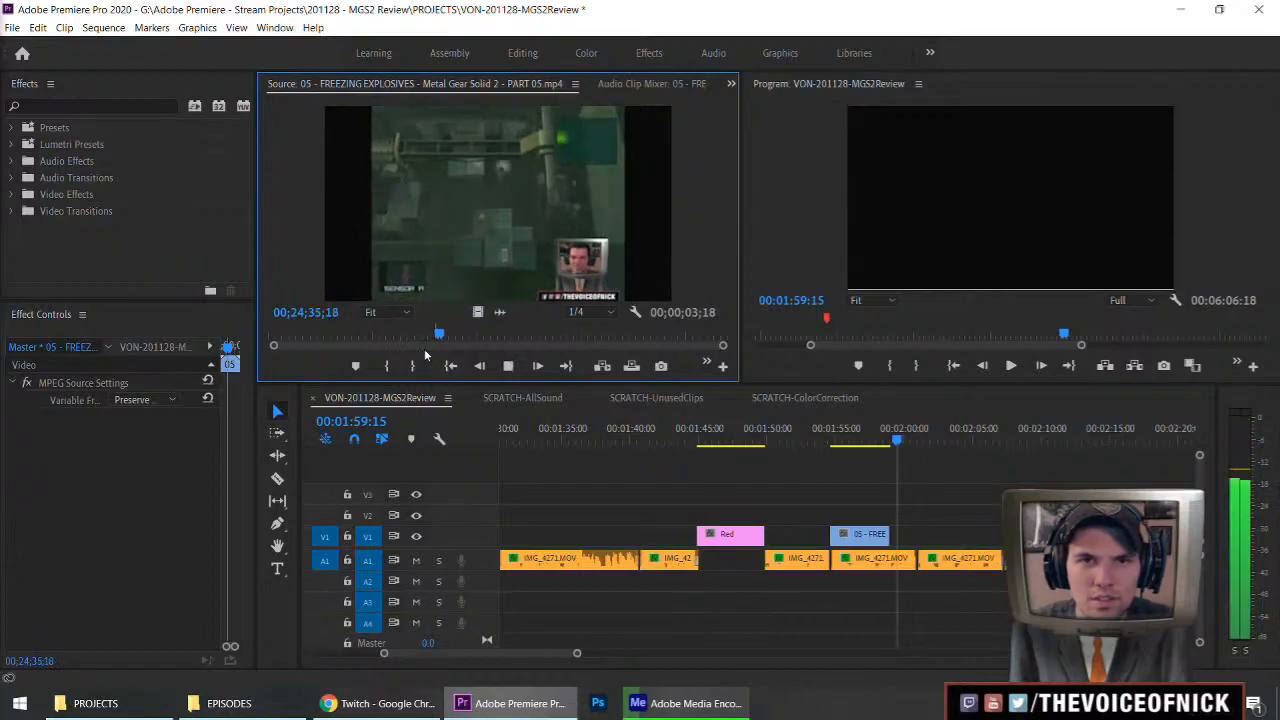
left_click(438, 342)
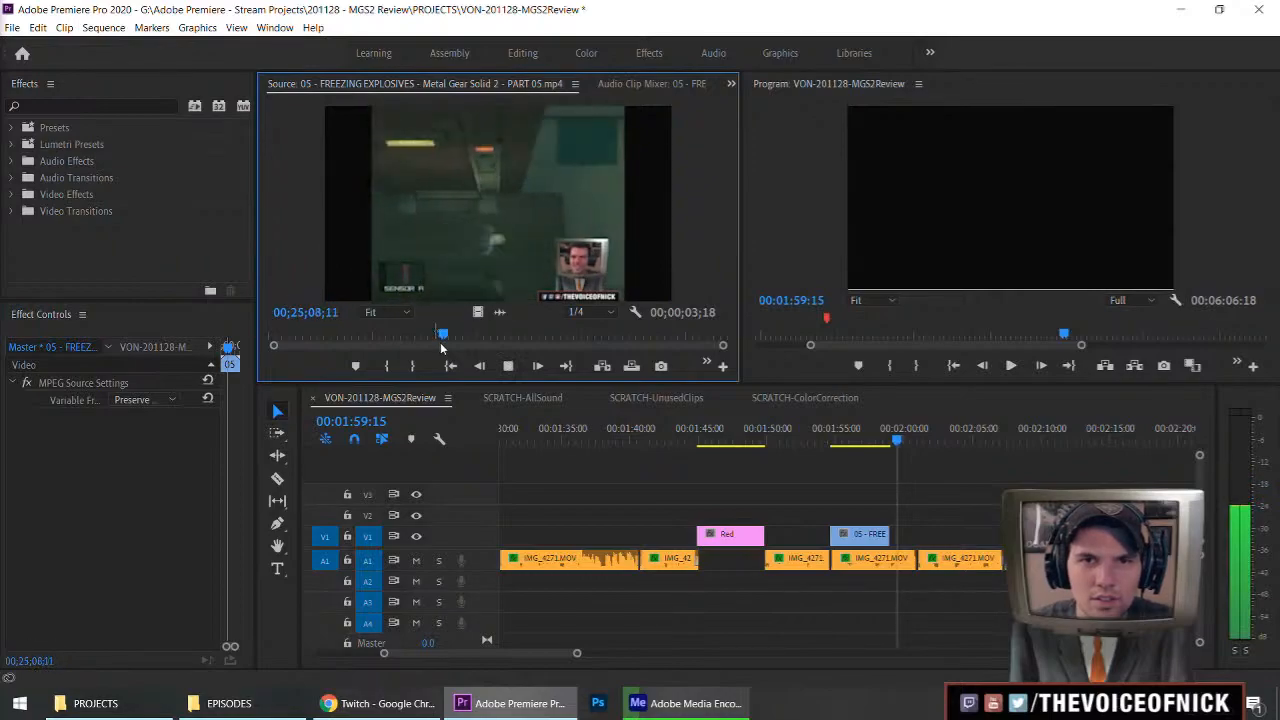
key("k")
key("l")
left_click_drag(443, 347, 566, 342)
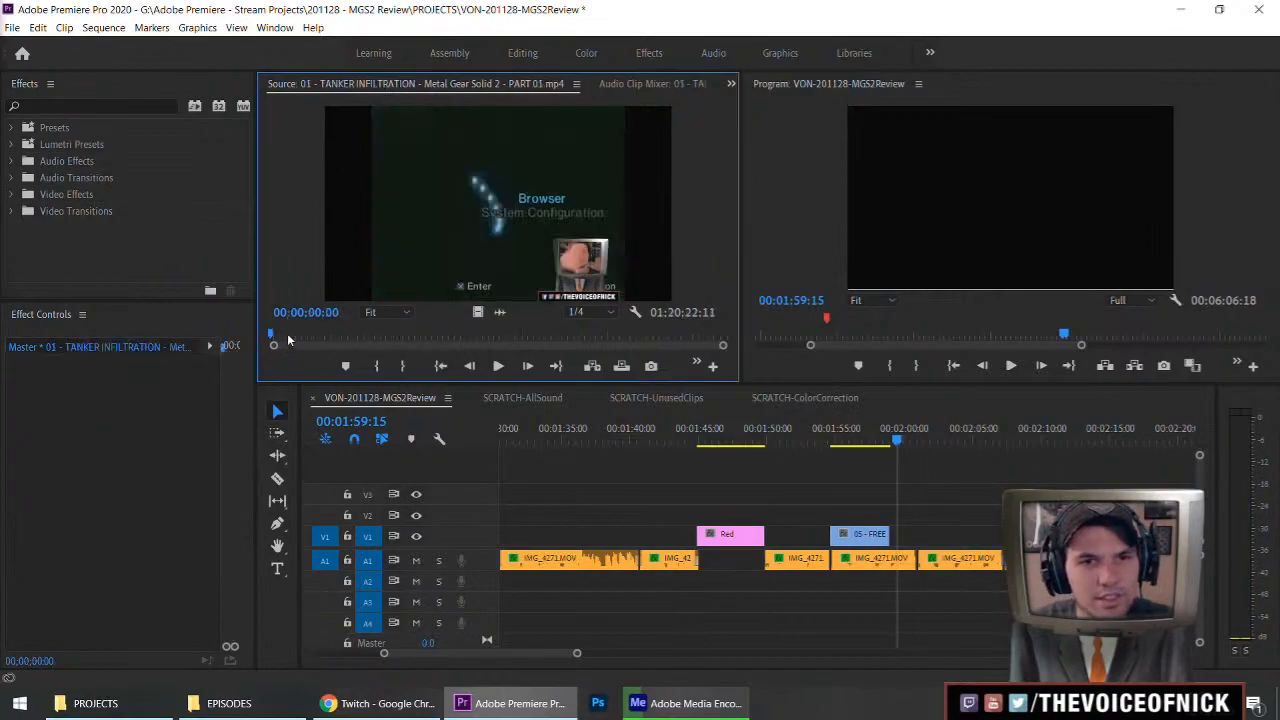
Open the 01 - TANKER INFILTRATION clip in the Source Monitor and mark a range 00;00;11;01 long ending at about 00;56;51.
left_click_drag(361, 339, 596, 338)
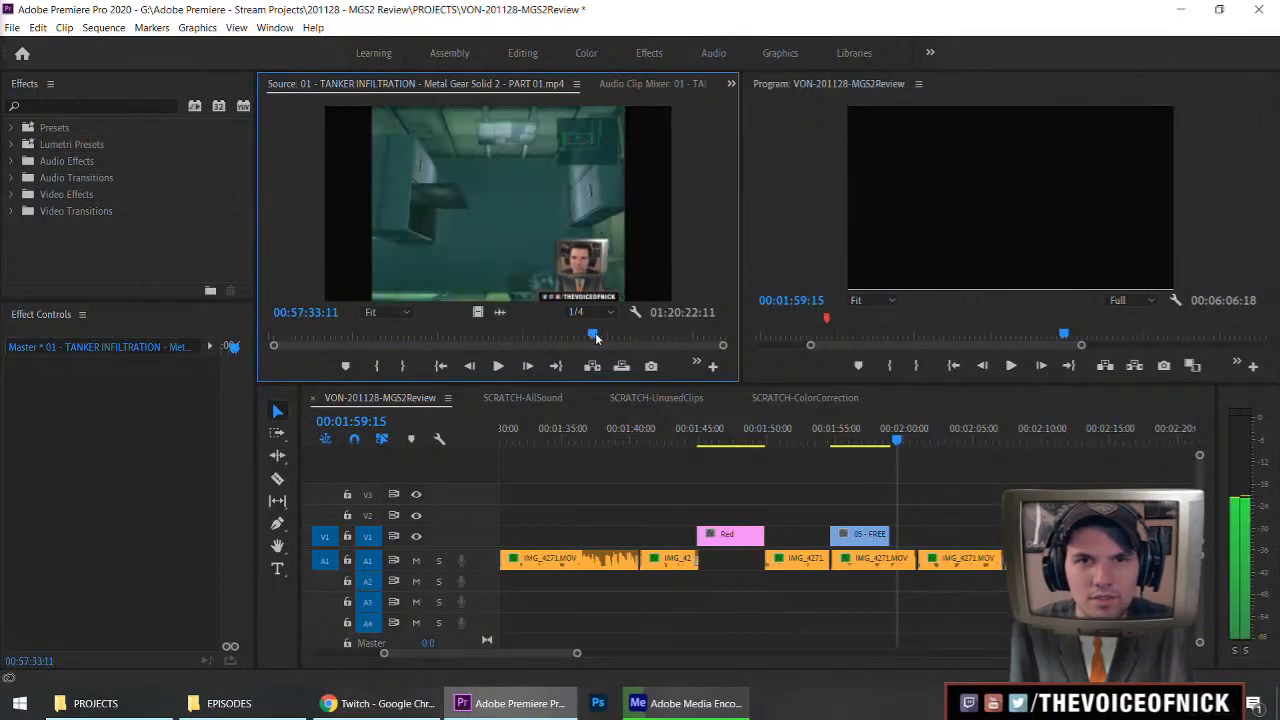
key("grave")
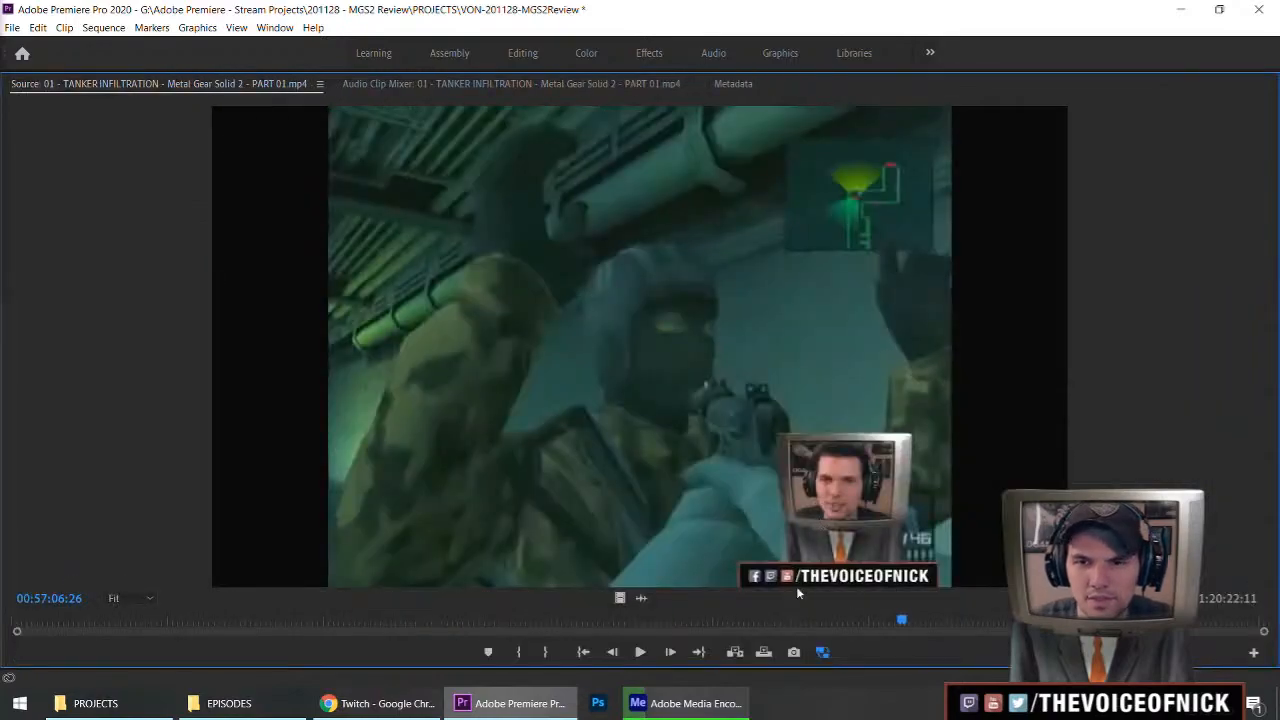
left_click_drag(906, 620, 889, 618)
key("space")
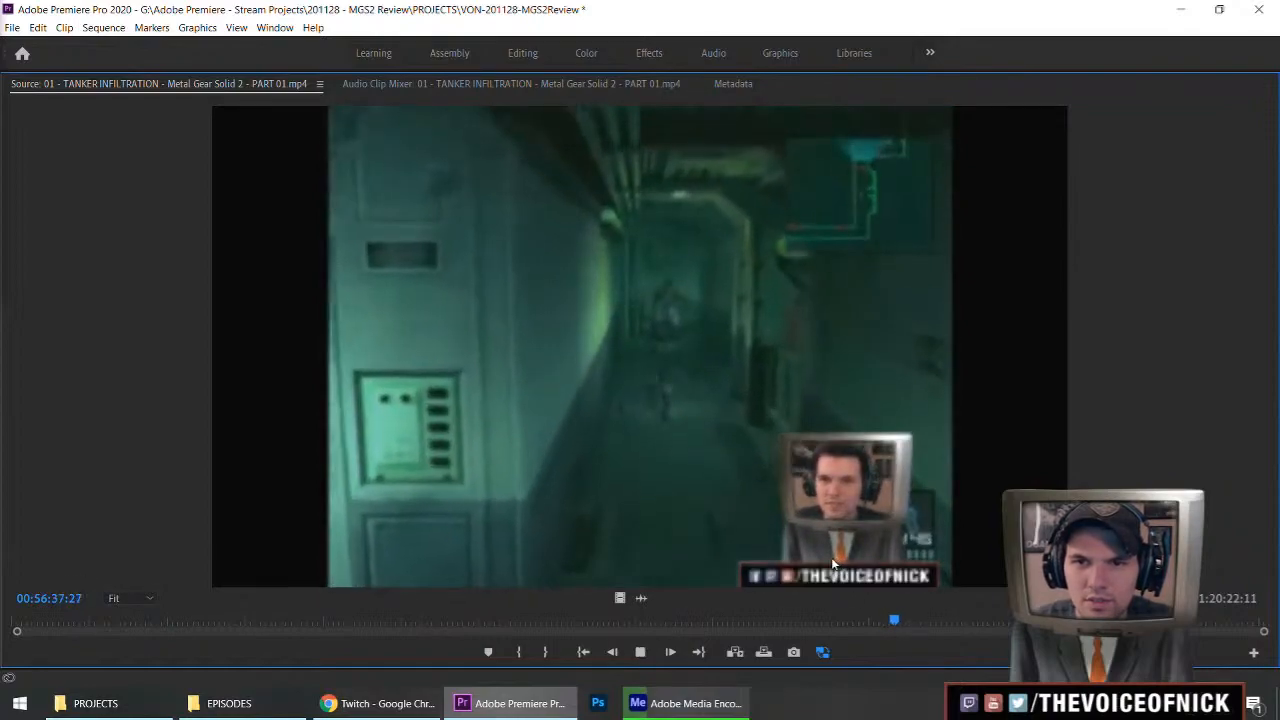
key("i")
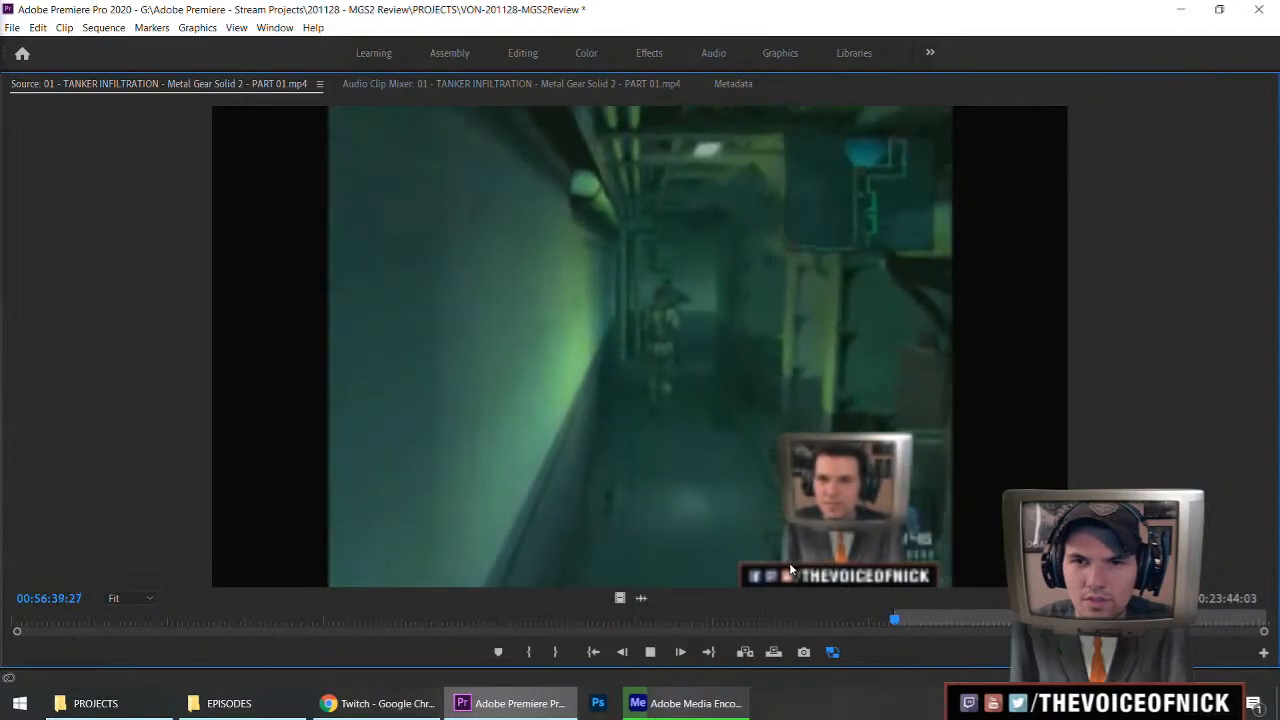
key("i")
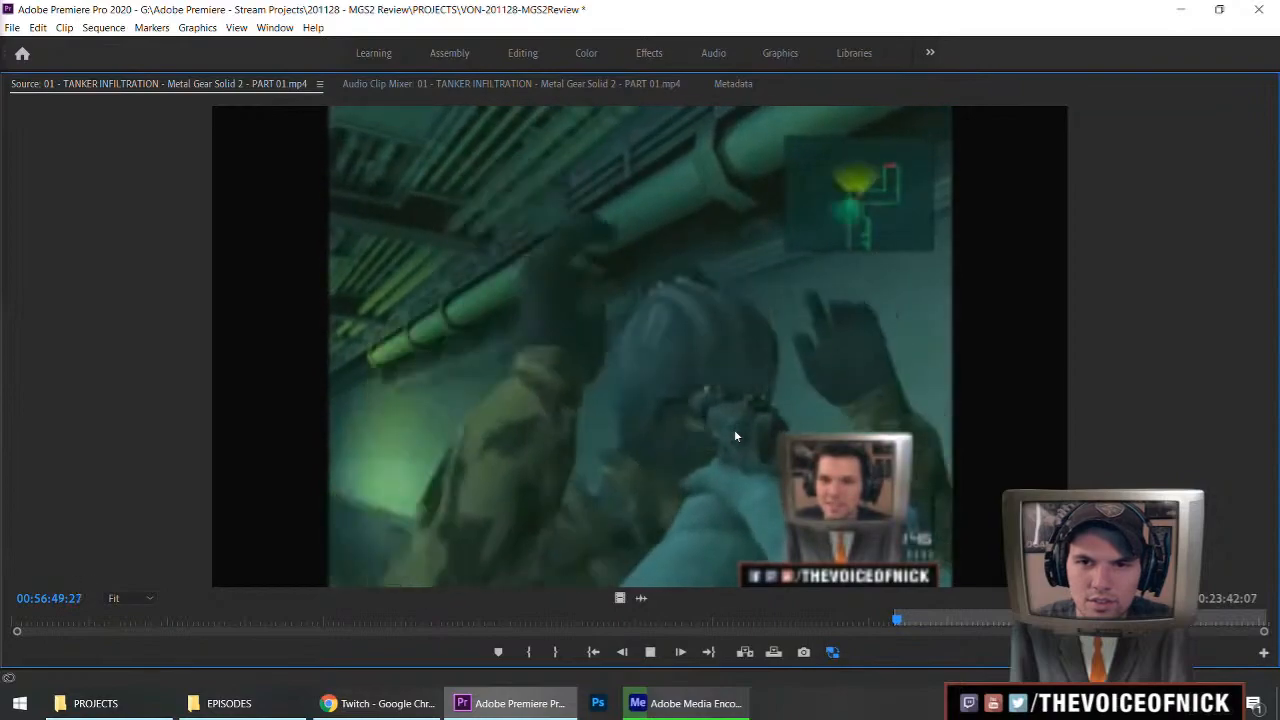
key("o")
key("space")
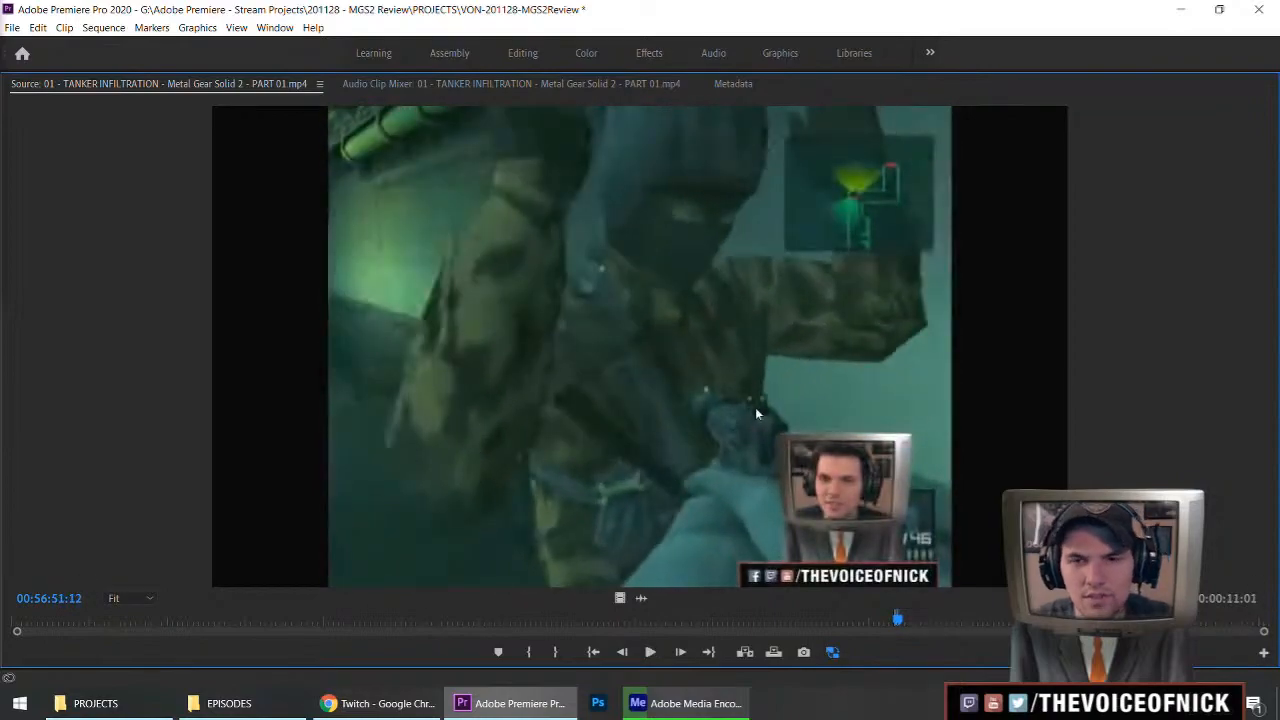
Place the marked TANKER INFILTRATION video on V1 at about 00:01:59:15 and play it back in the sequence.
key("grave")
left_click_drag(479, 311, 920, 522)
key("space")
key("equal")
key("equal")
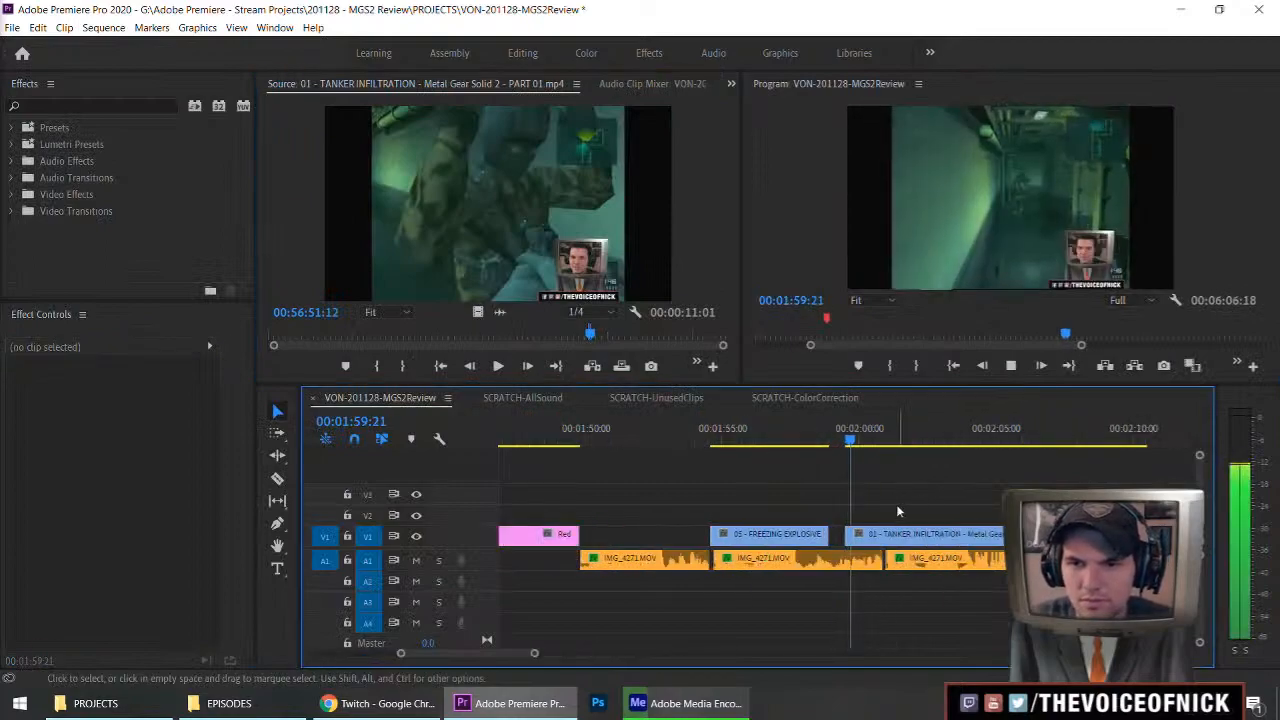
key("minus")
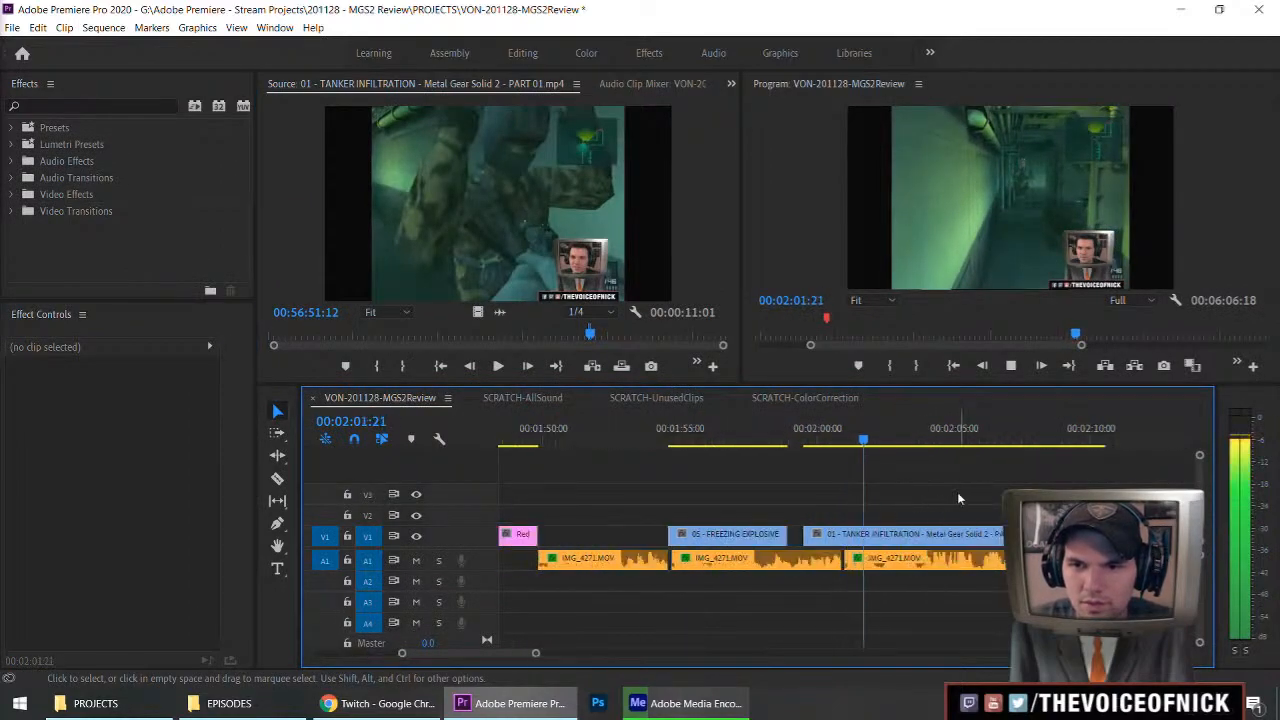
key("minus")
key("equal")
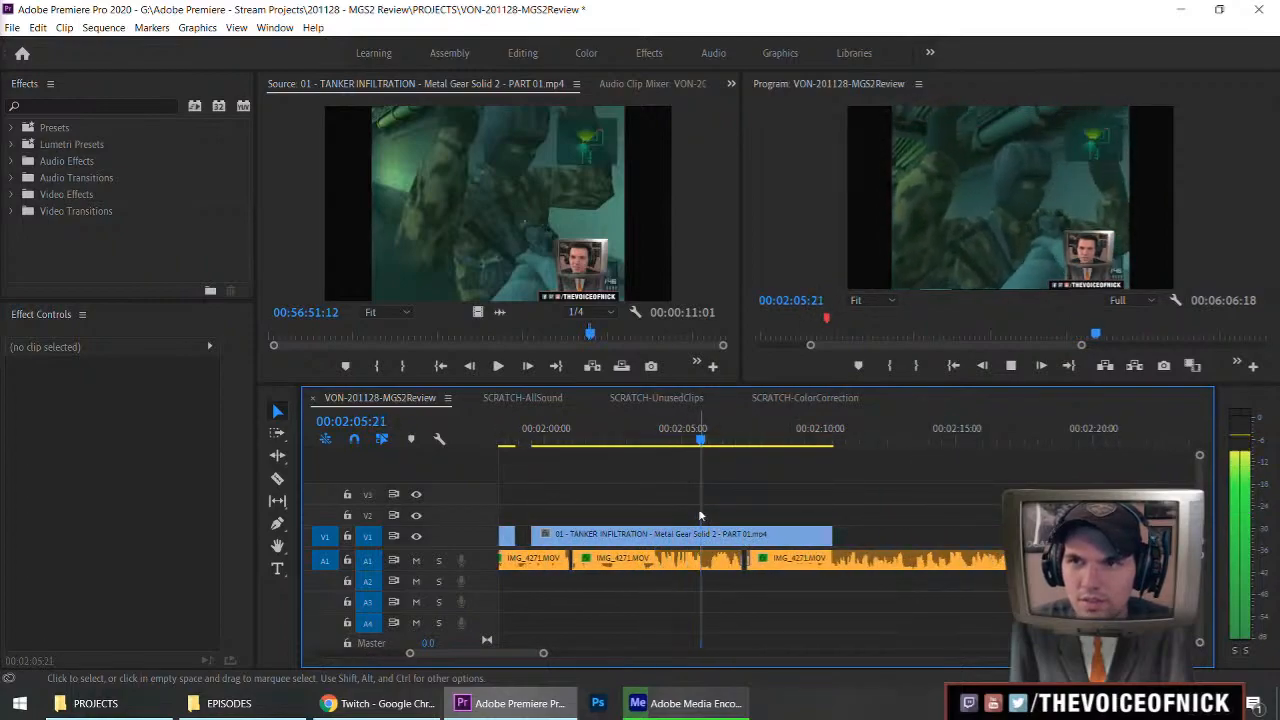
Split the TANKER INFILTRATION clip at 00:02:05:14, separating its second part to about 00:02:08 on V1 and its first part onto V3.
left_click(684, 443)
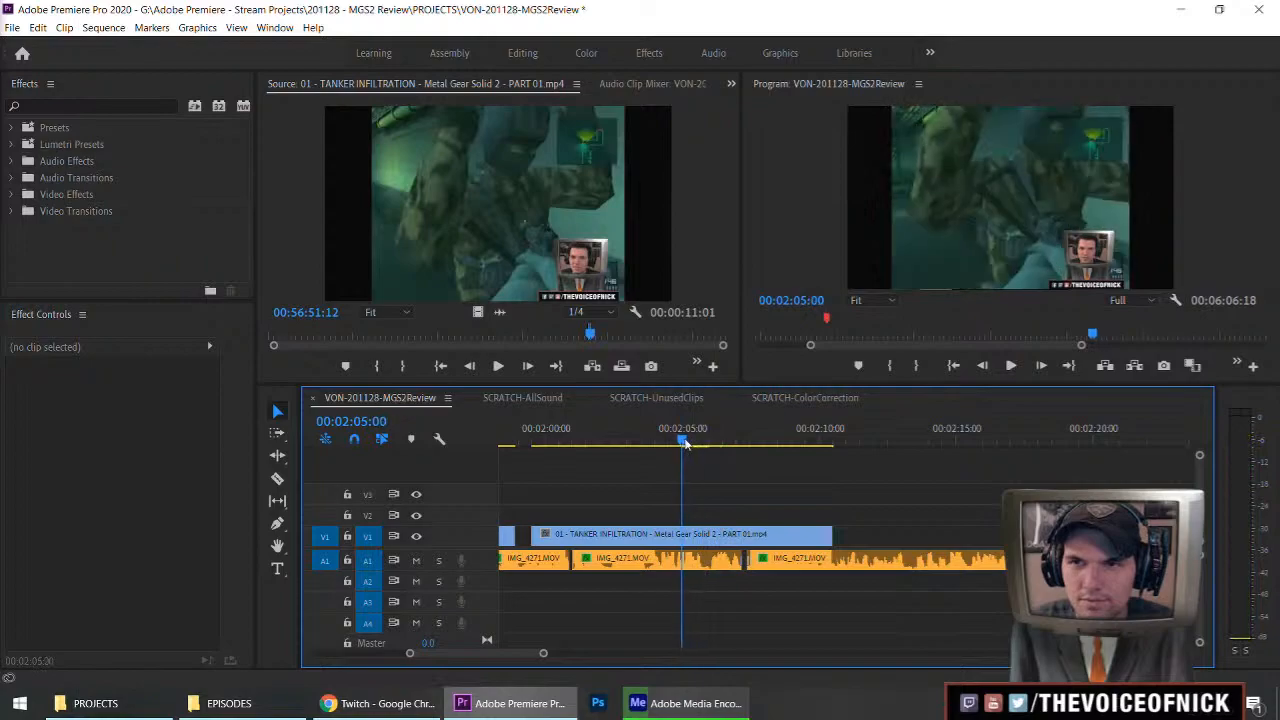
key("space")
key("space")
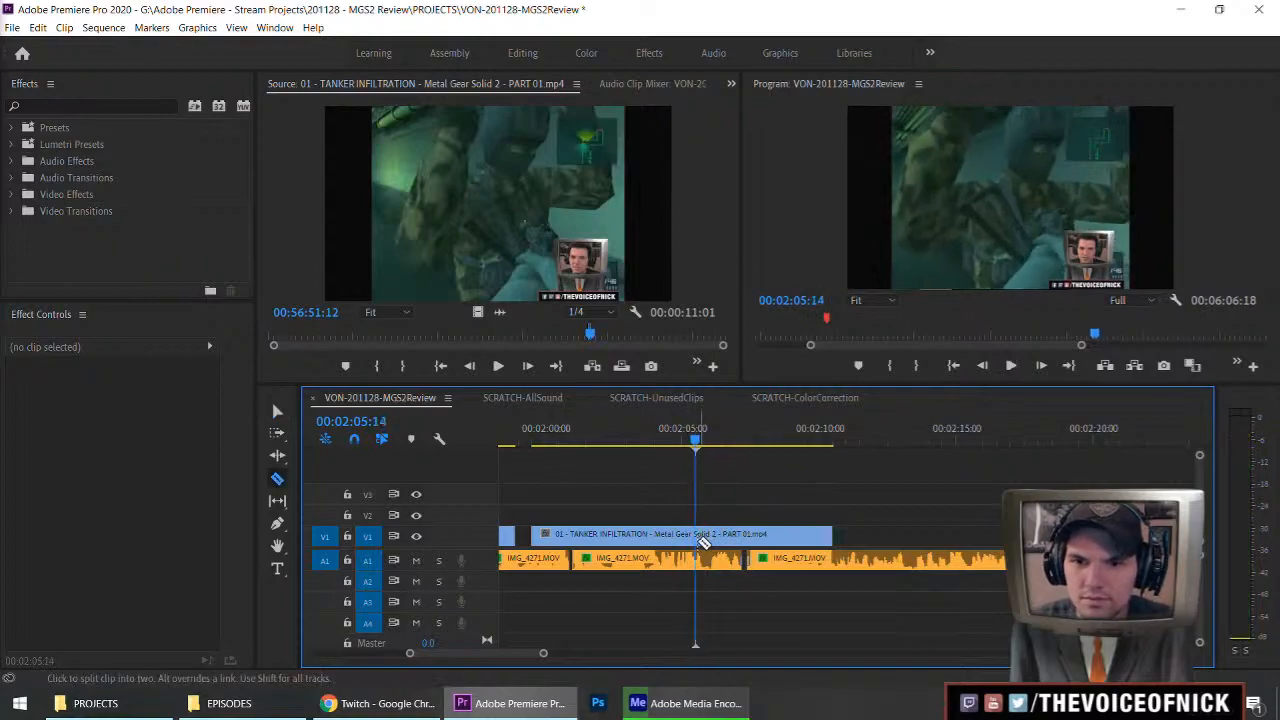
left_click_drag(797, 536, 863, 536)
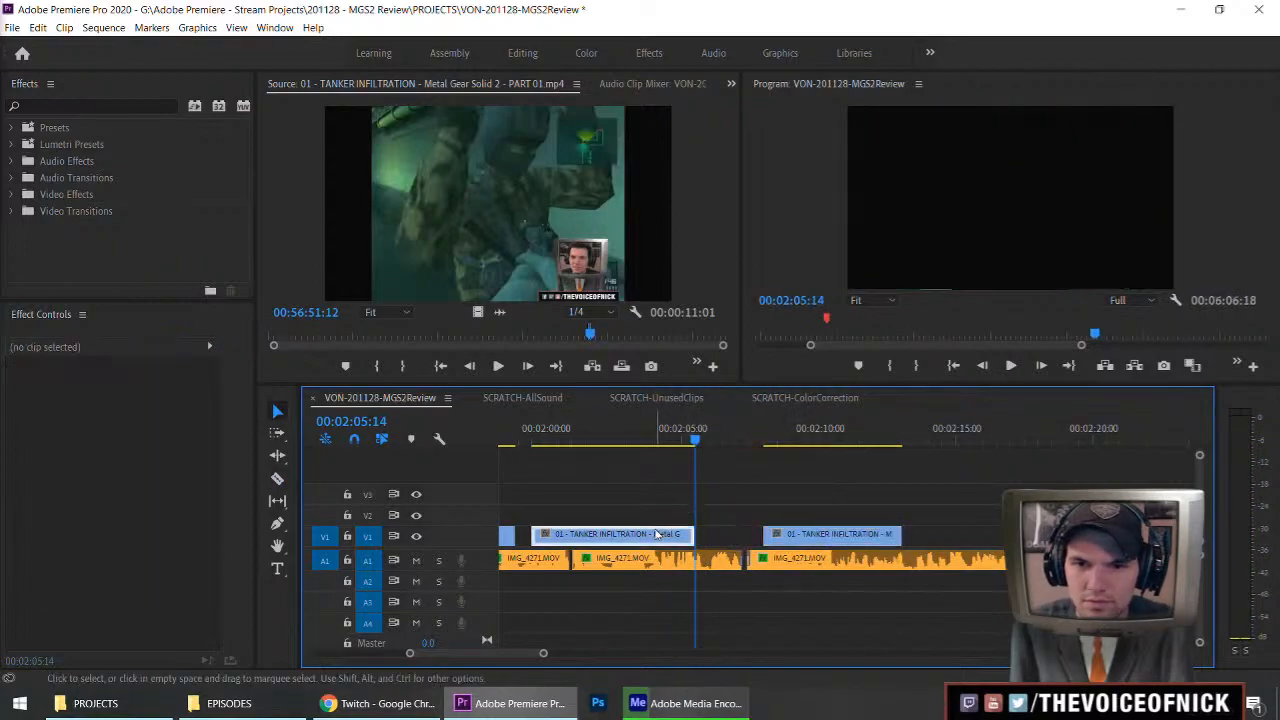
left_click_drag(655, 534, 703, 492)
Place the matching IMG_4271.MOV video on V1 at about 00:02:01 above its audio, and shift the V3 TANKER INFILTRATION piece to about 00:02:11.
left_click(660, 563)
double_click(665, 565)
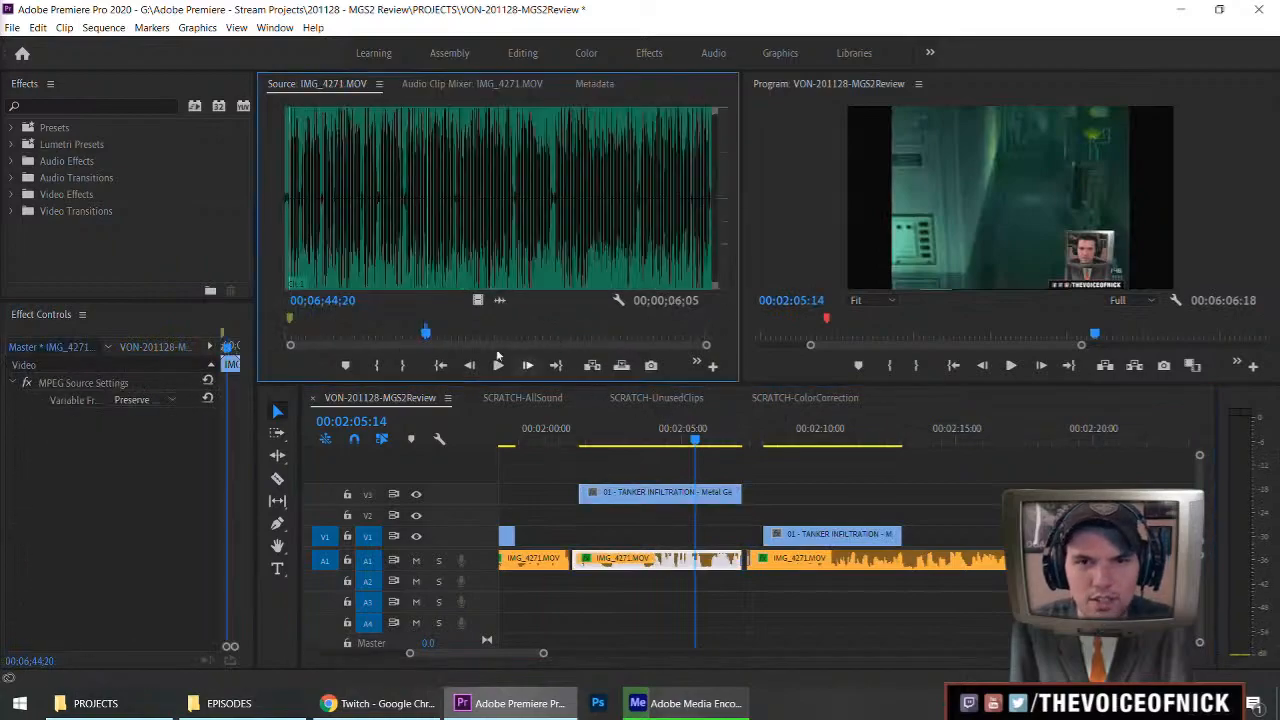
left_click_drag(477, 300, 583, 545)
left_click(650, 436)
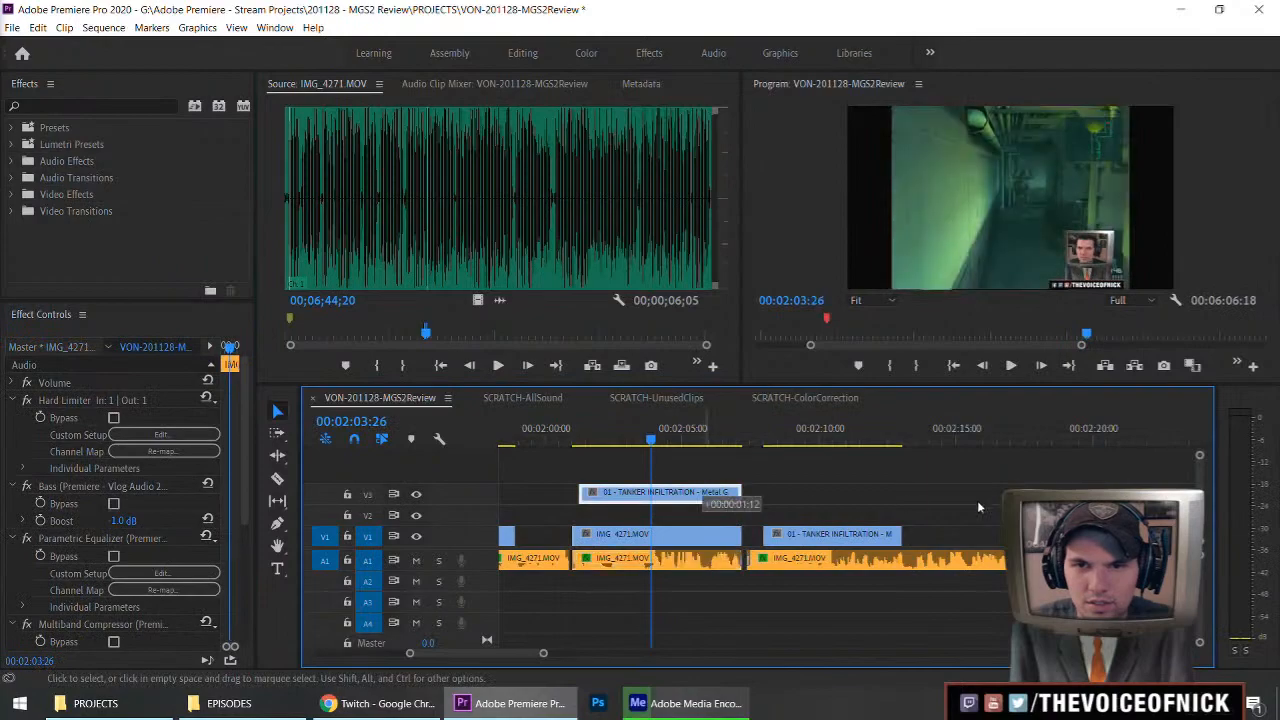
left_click(755, 465)
key("space")
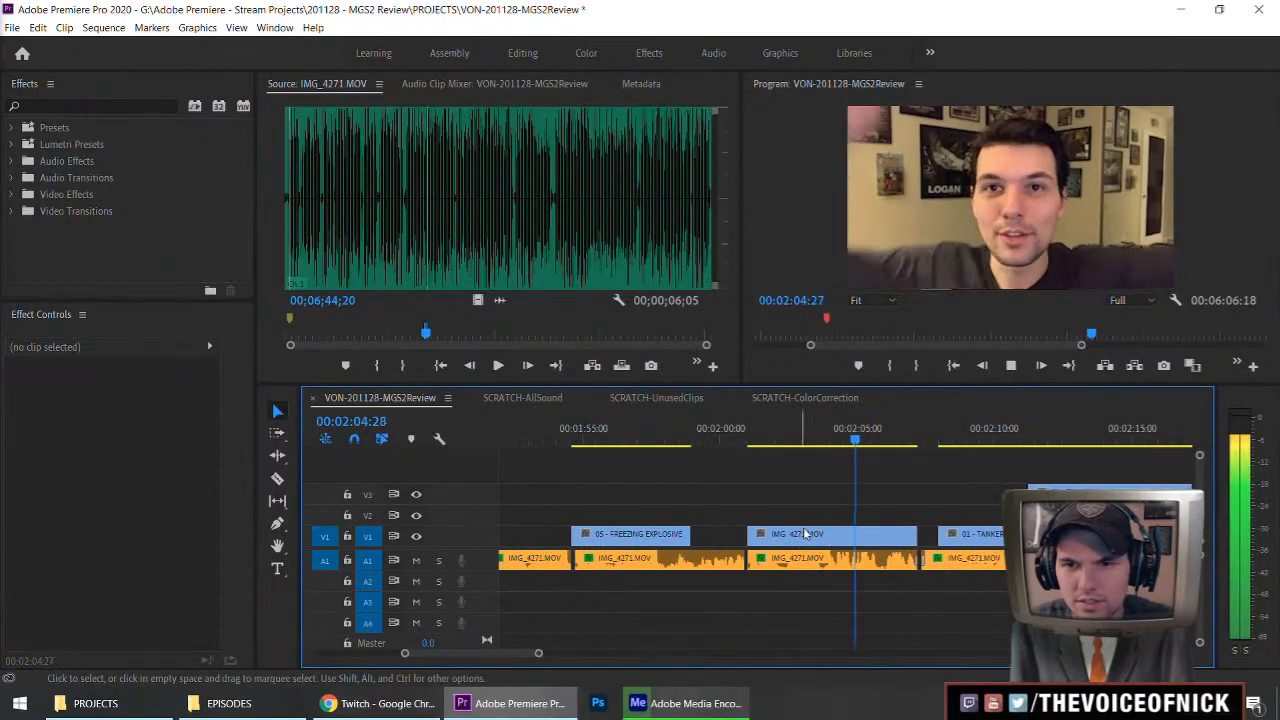
Try a pink label colour on the IMG_4271.MOV video clip on V1.
right_click(838, 546)
key("Escape")
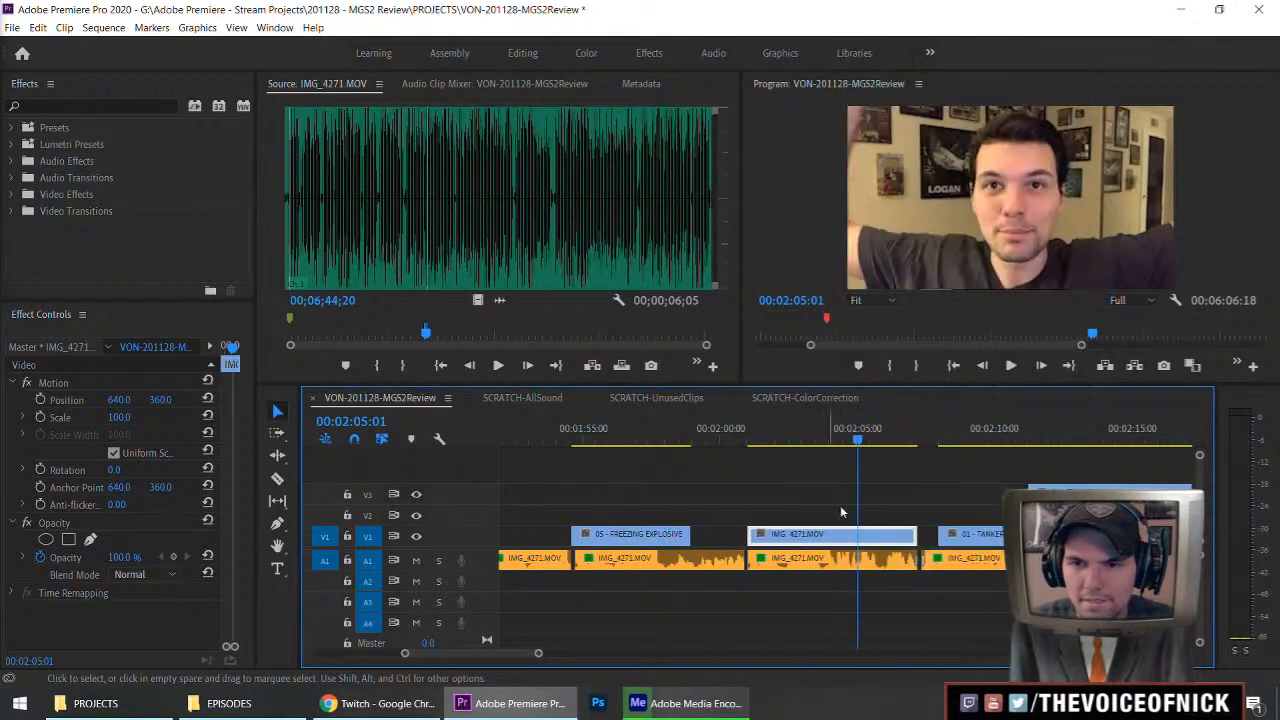
right_click(884, 536)
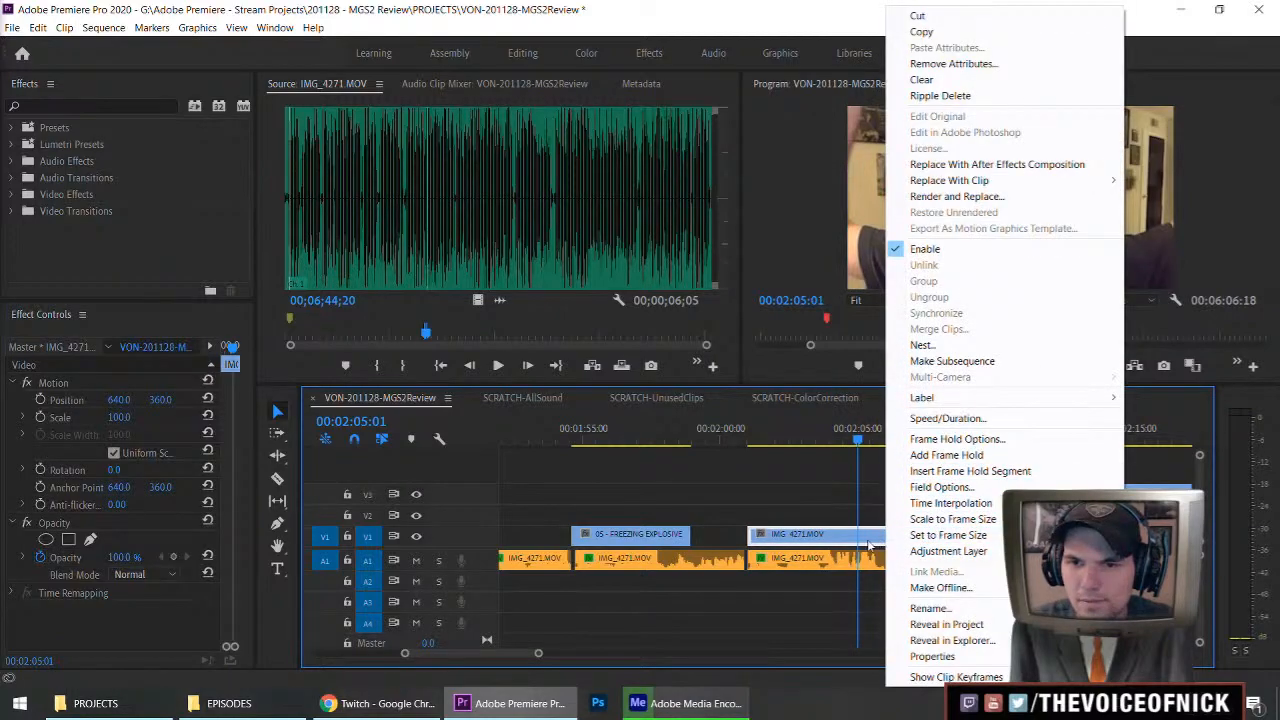
left_click(948, 535)
left_click(877, 513)
key("=")
key("=")
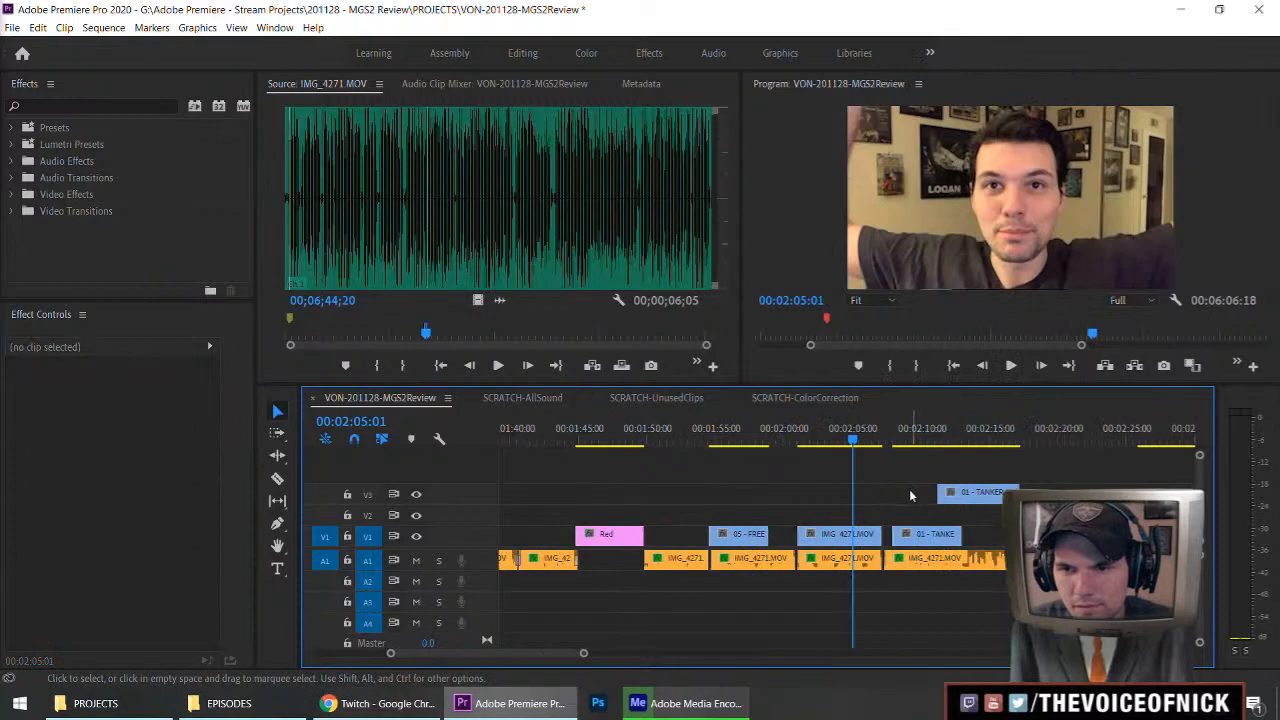
key("-")
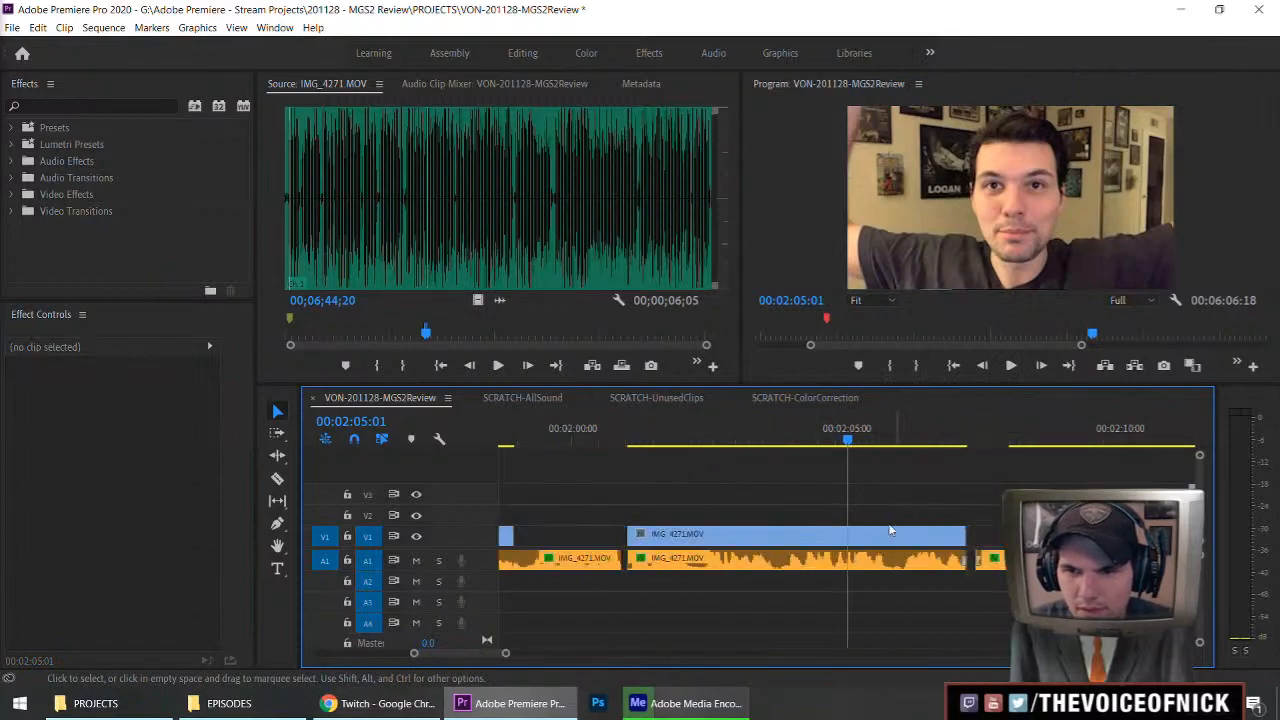
Set the label colour of the V1 IMG_4271.MOV clip to the same orange as its audio on A1.
left_click(881, 540)
left_click(847, 497)
right_click(882, 542)
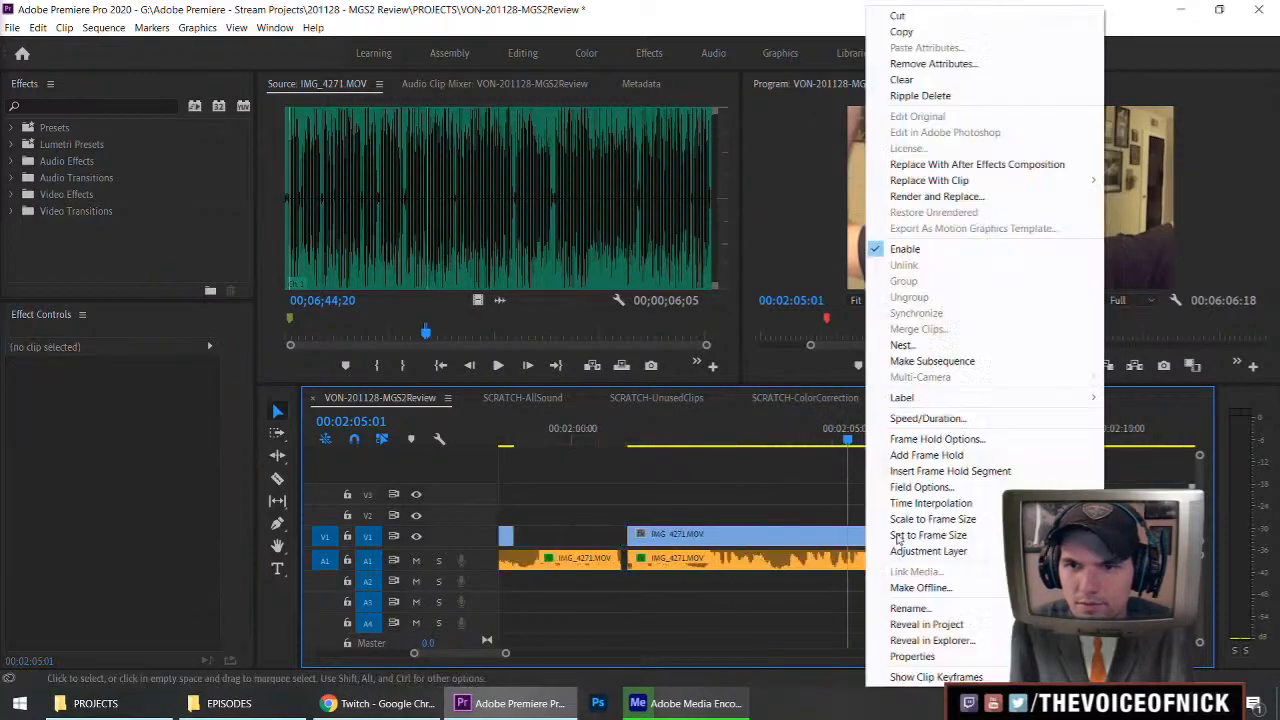
mouse_move(965, 405)
left_click(1215, 530)
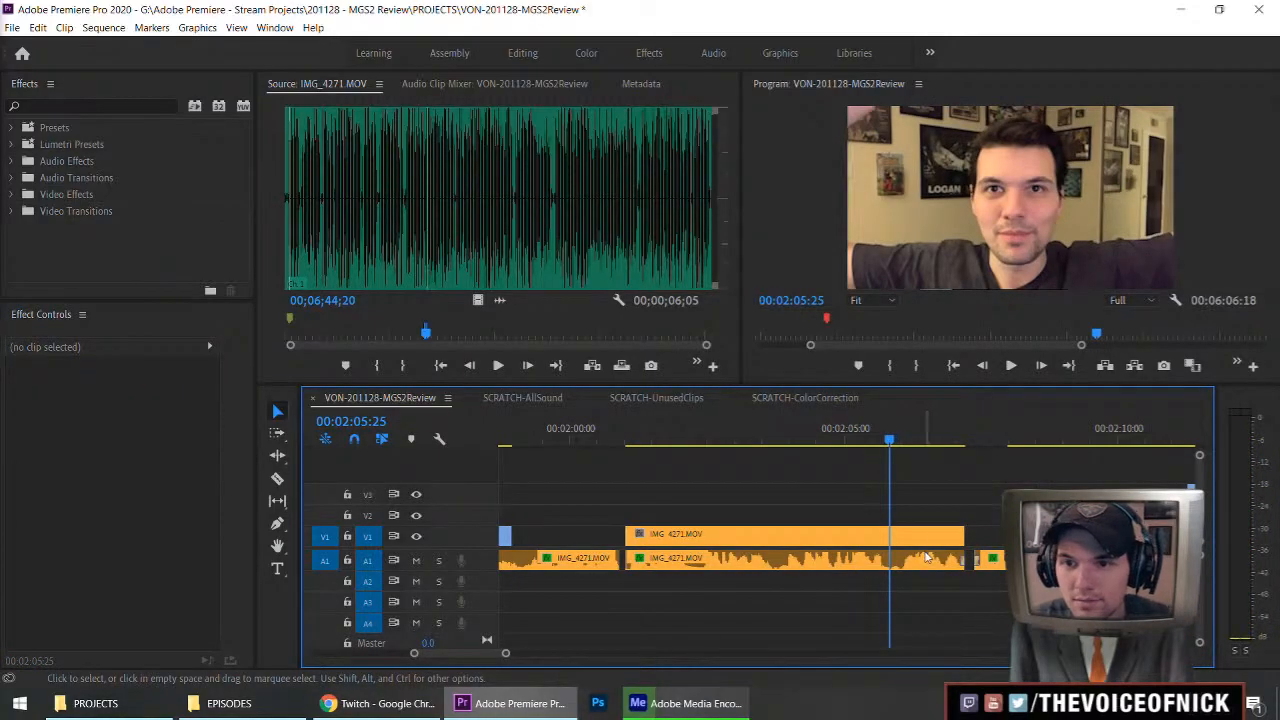
Trim the end of the V1 IMG_4271.MOV clip to 00:02:05:25, butt the TANKER INFILTRATION clip against it and play back the cut.
left_click_drag(970, 535, 902, 536)
key("ctrl+z")
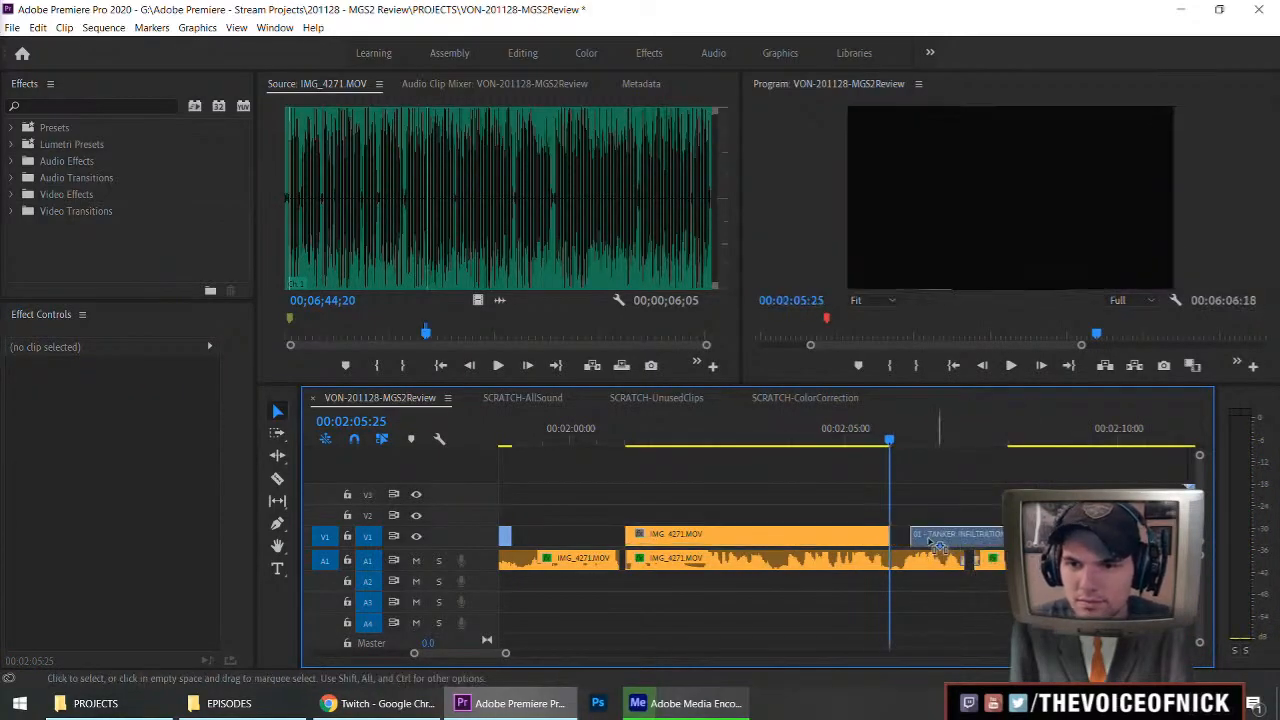
key("space")
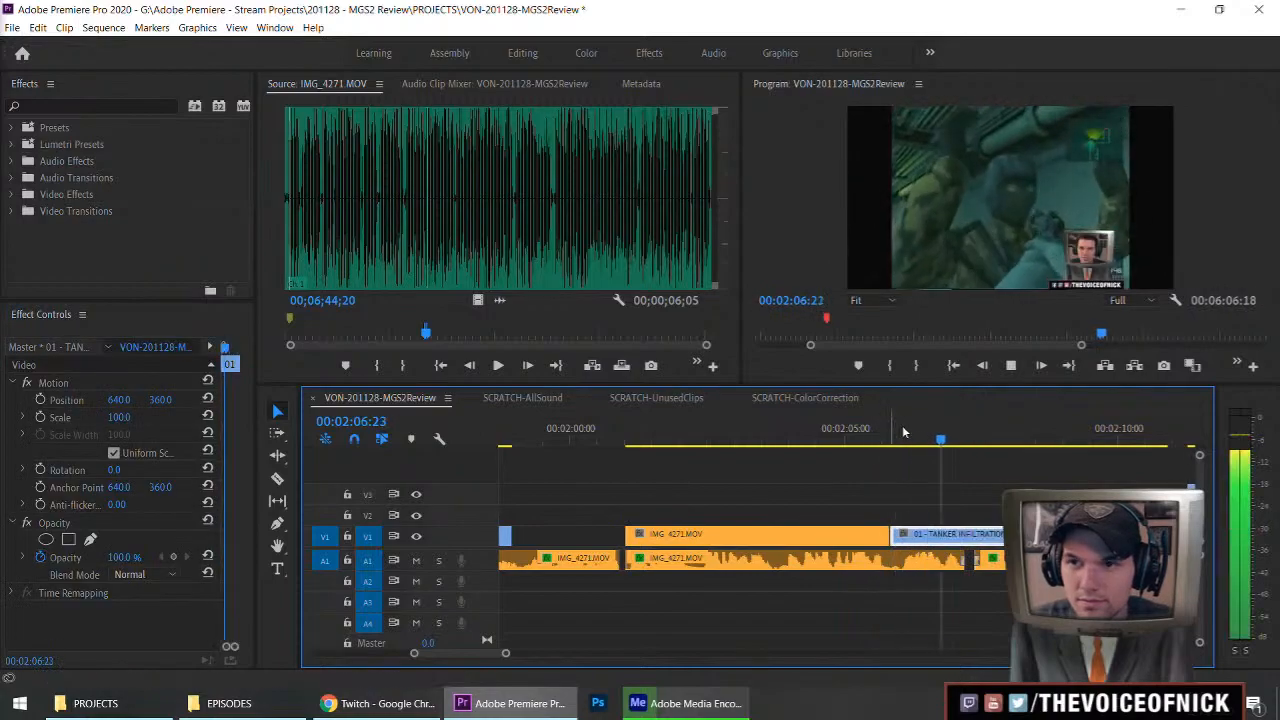
key("j")
left_click(931, 479)
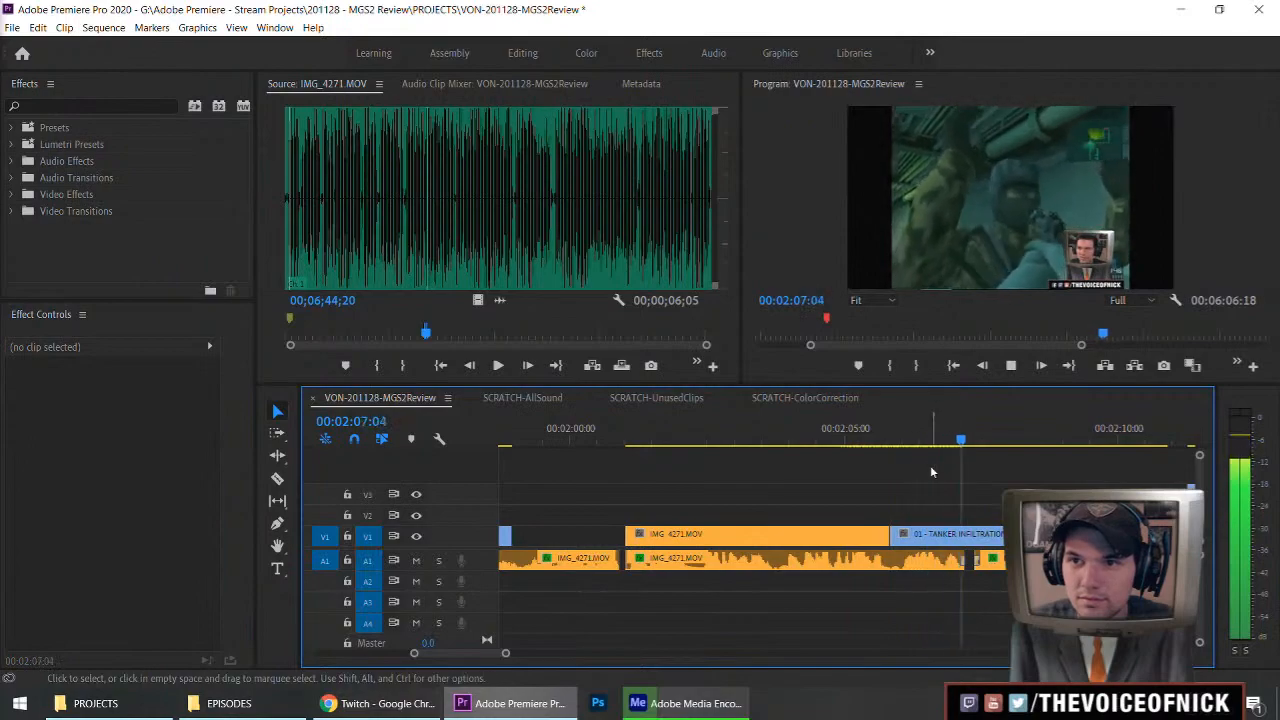
key("minus")
key("equal")
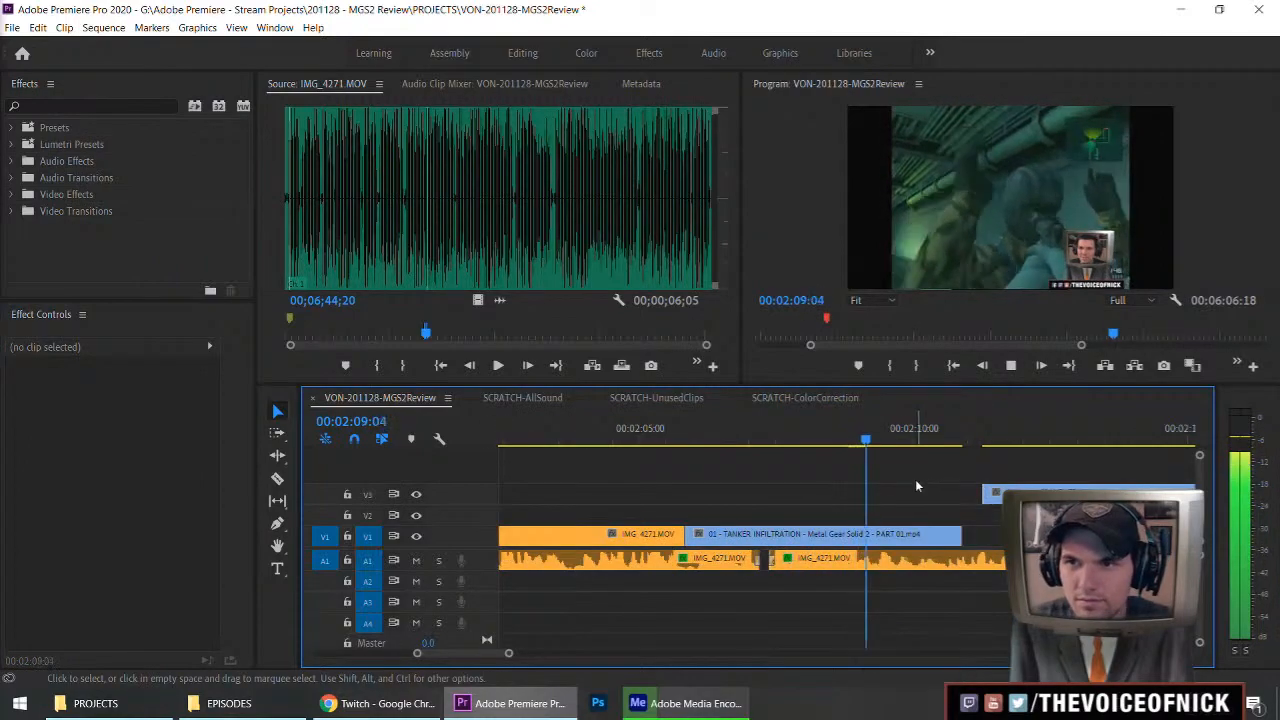
Move the leftover TANKER INFILTRATION clip from V3 to V2 at about 00:01:57, over the gap on V1, and play it back.
key("space")
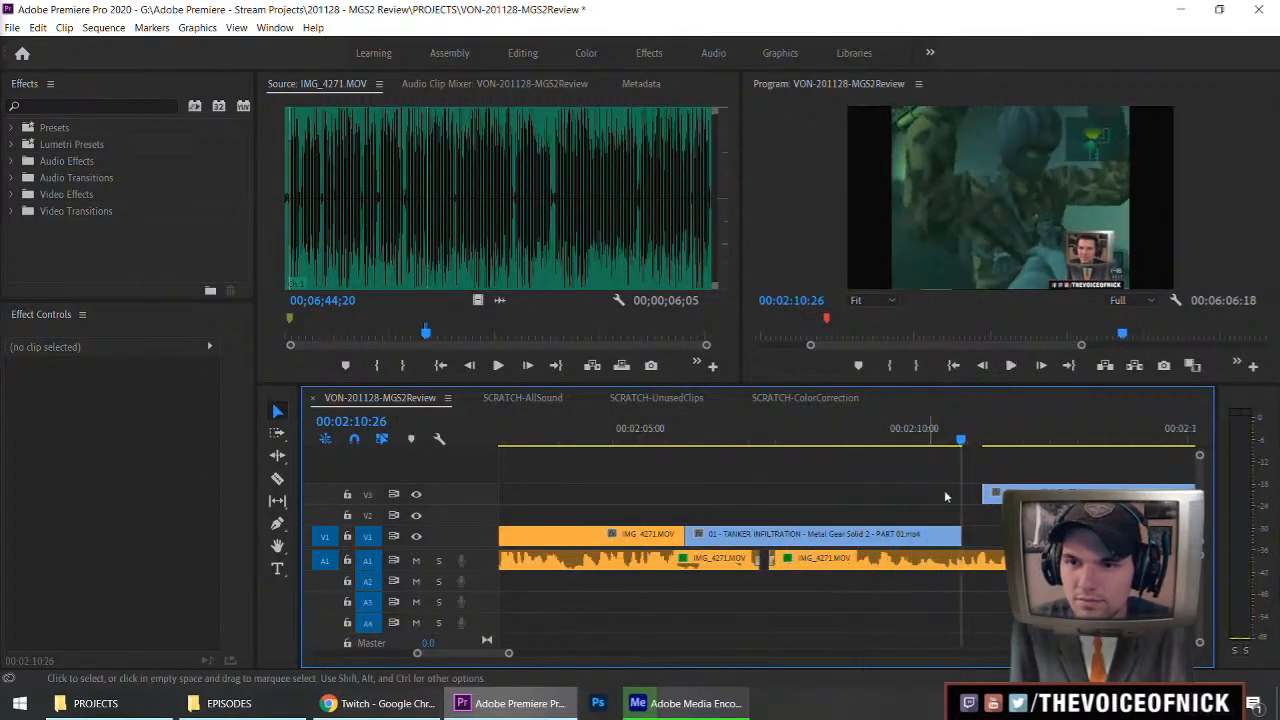
key("minus")
left_click_drag(840, 534, 596, 512)
left_click_drag(648, 440, 614, 440)
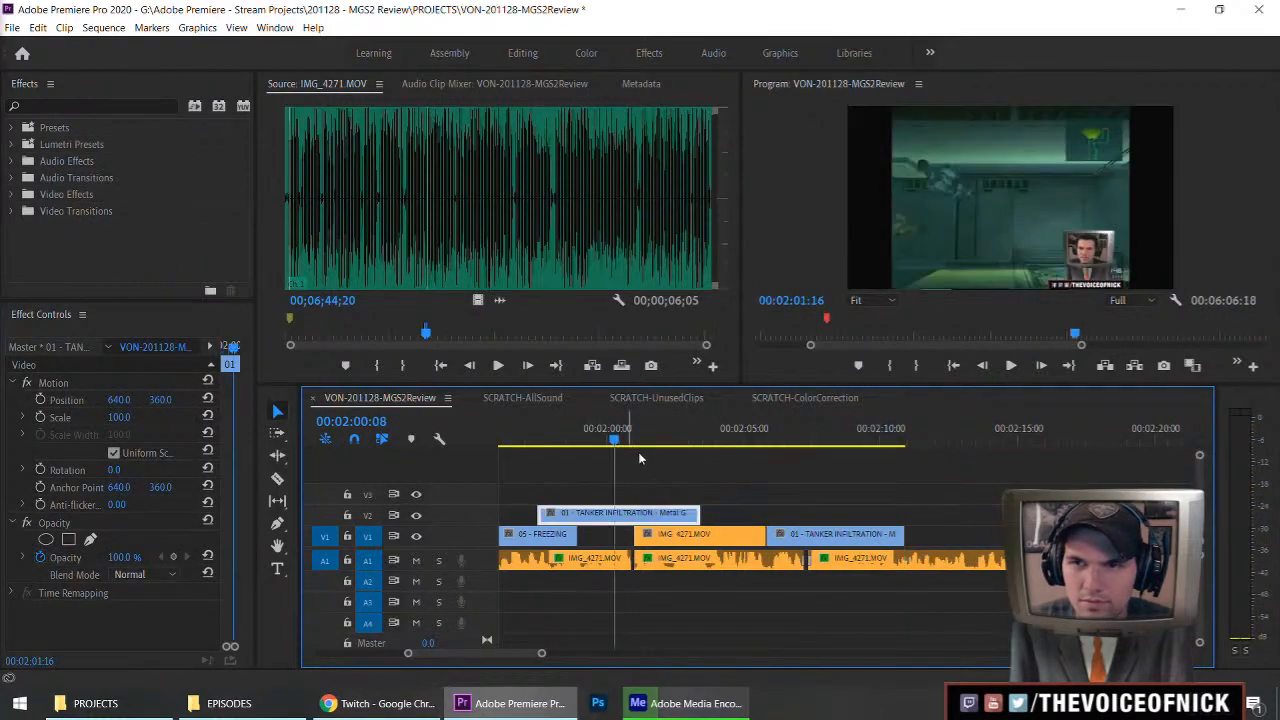
left_click(711, 475)
key("space")
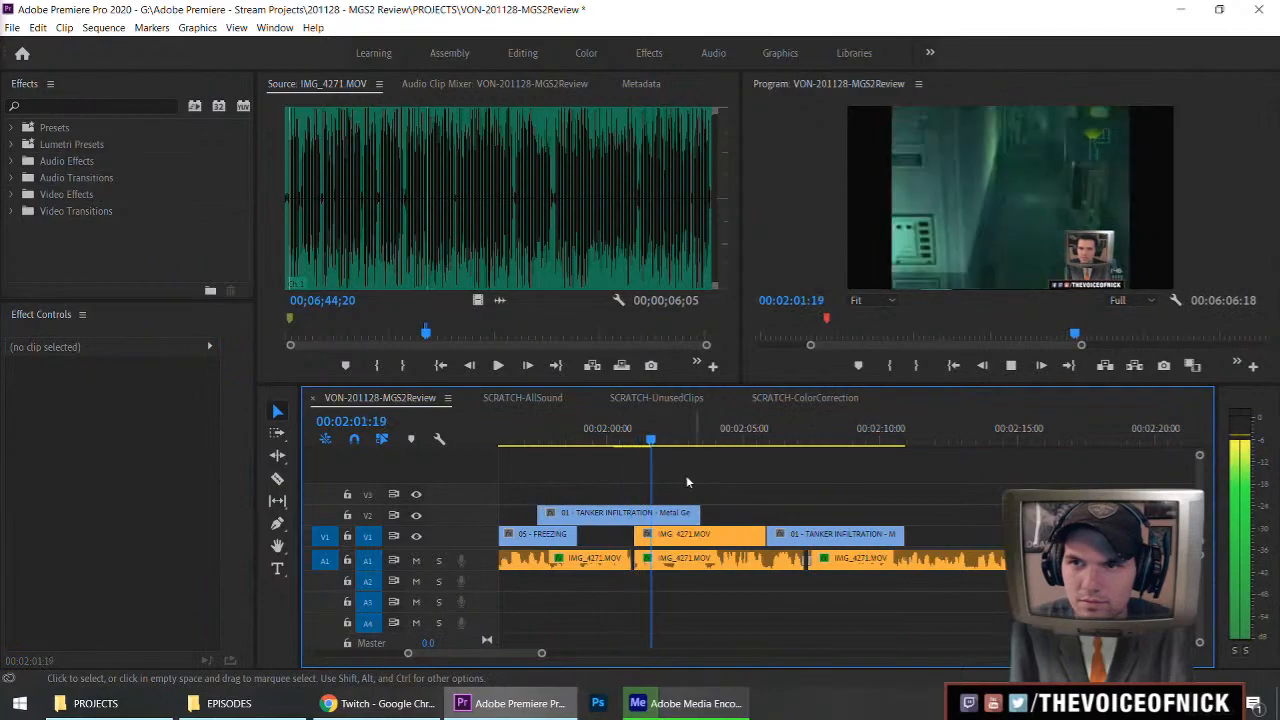
Delete the TANKER INFILTRATION clip on V2.
mouse_move(754, 498)
left_mouse_down()
mouse_move(685, 518)
mouse_move(756, 498)
left_mouse_up()
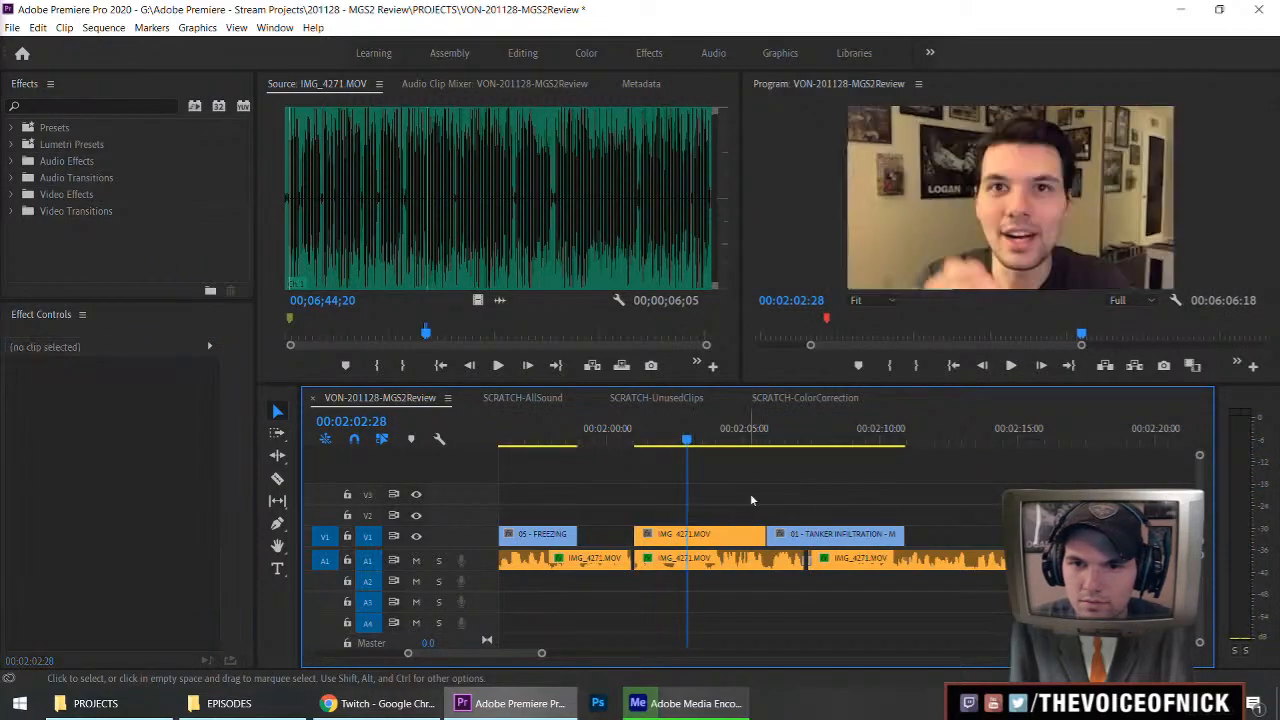
key("Delete")
key("minus")
key("Up")
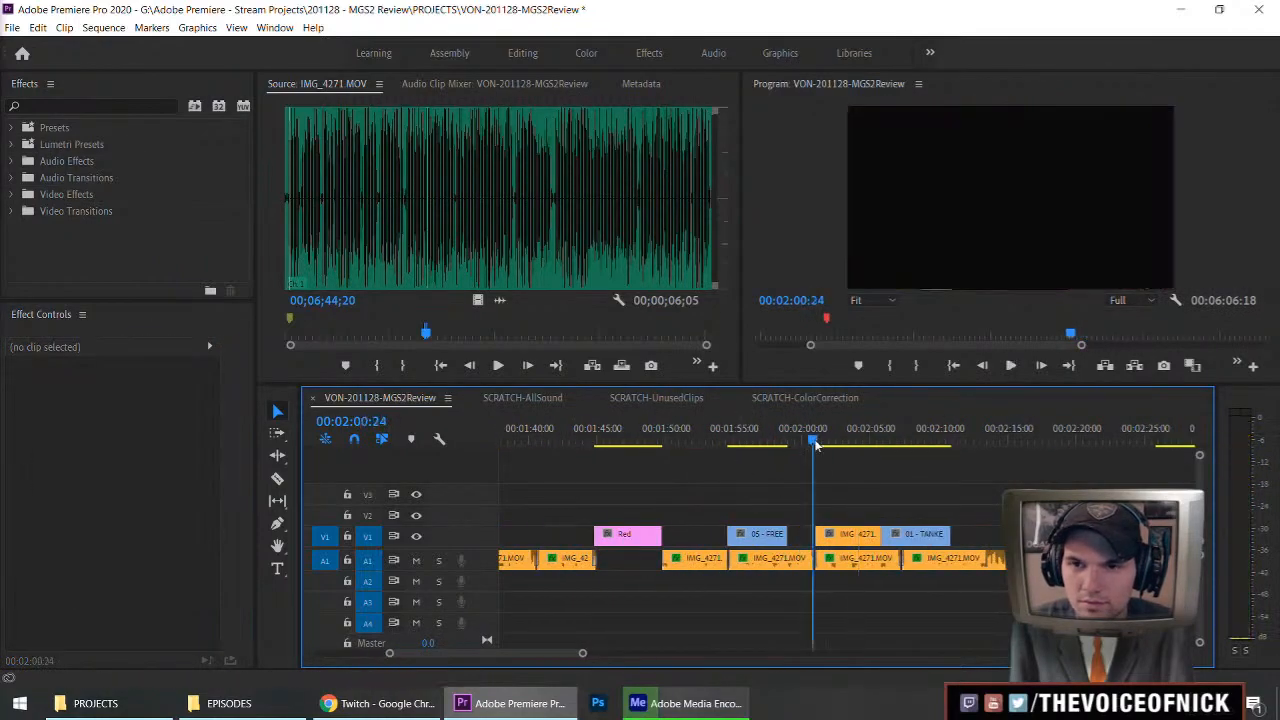
Play back the cut from about 00:02:01 through the on-camera IMG_4271.MOV clip into the TANKER INFILTRATION footage.
key("equal")
key("equal")
key("equal")
left_click_drag(825, 440, 775, 457)
key("space")
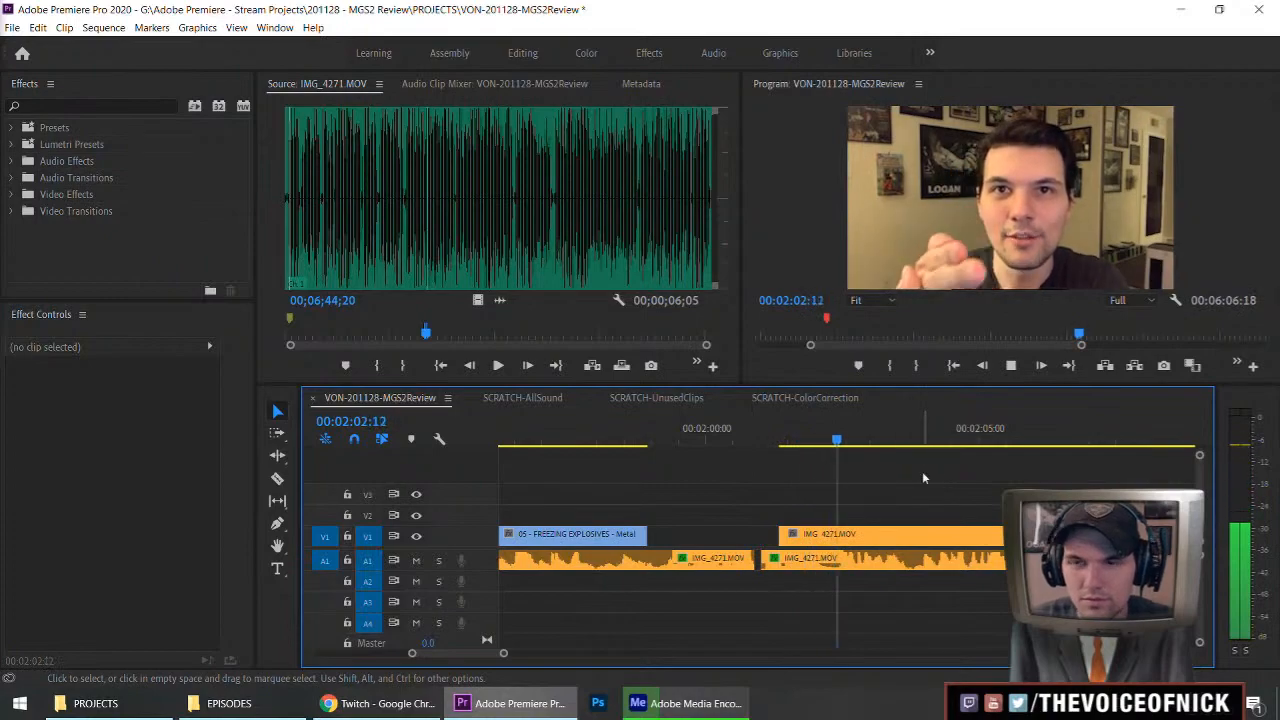
key("minus")
key("minus")
key("minus")
key("minus")
key("minus")
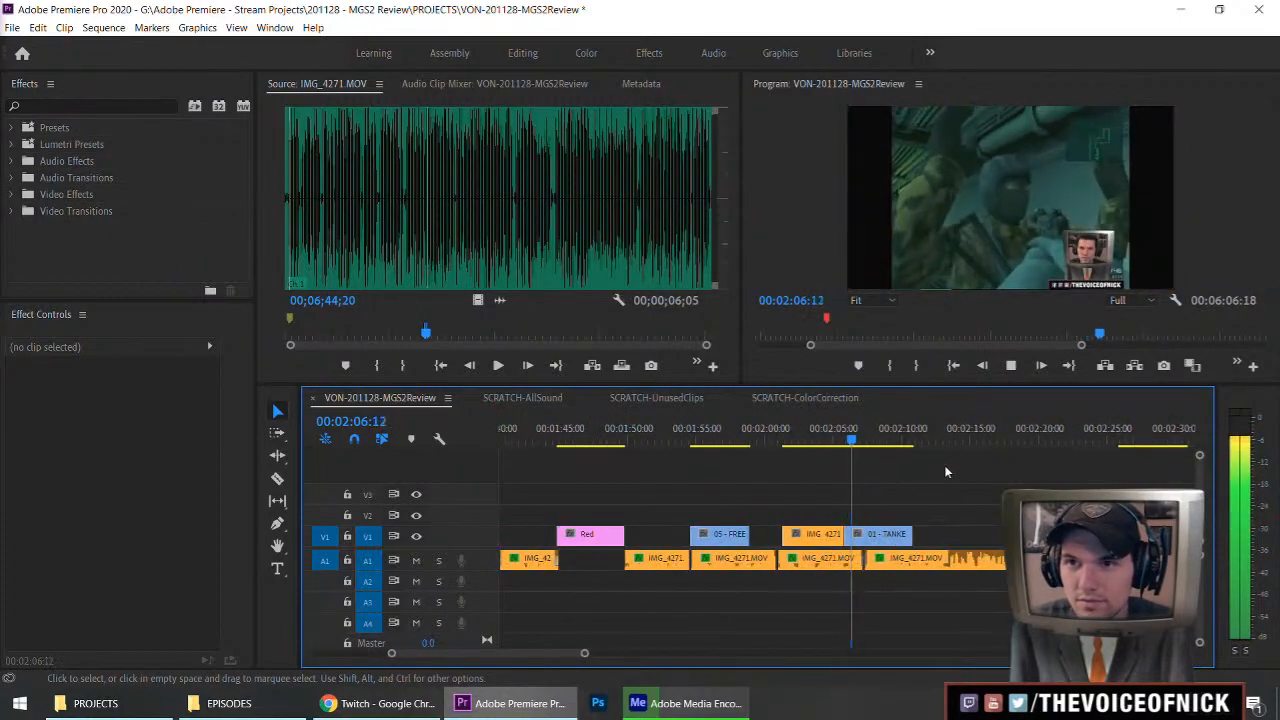
left_click_drag(910, 494, 940, 491)
key("equal")
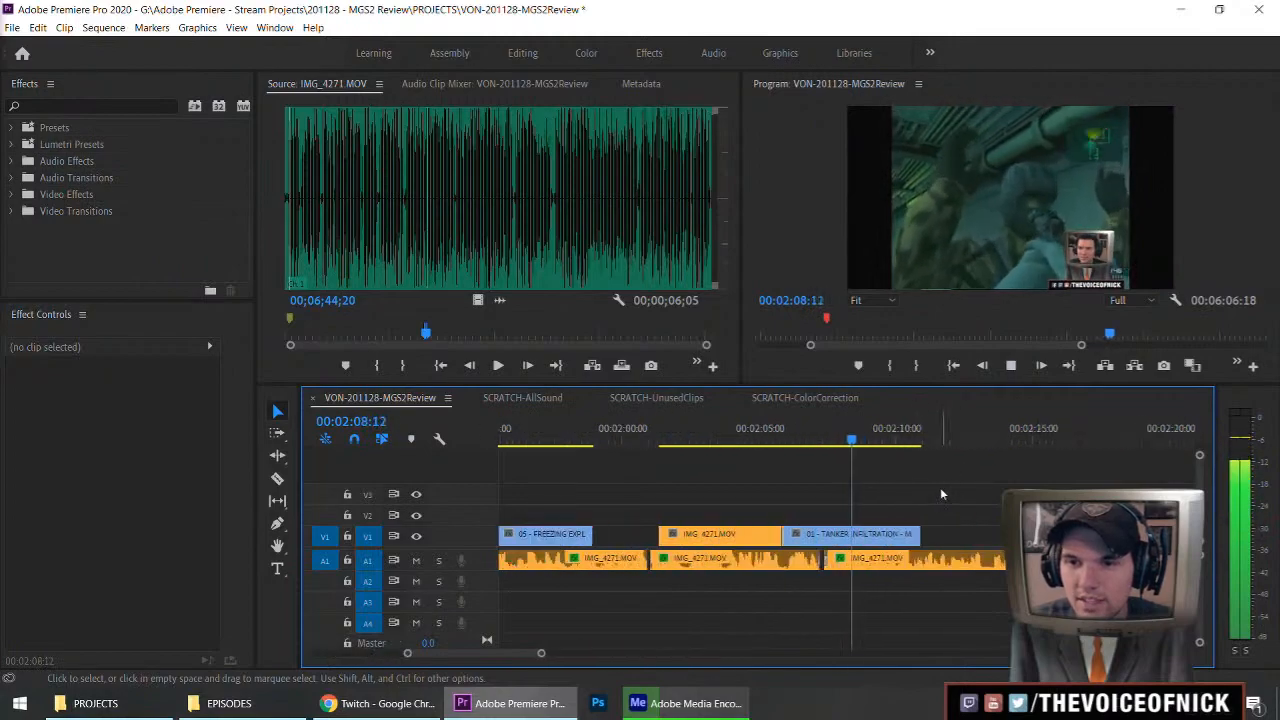
Link the V1 IMG_4271.MOV video clip at about 00:02:01 with its audio on A1 and save the project.
left_click(722, 540)
key("space")
right_click(722, 540)
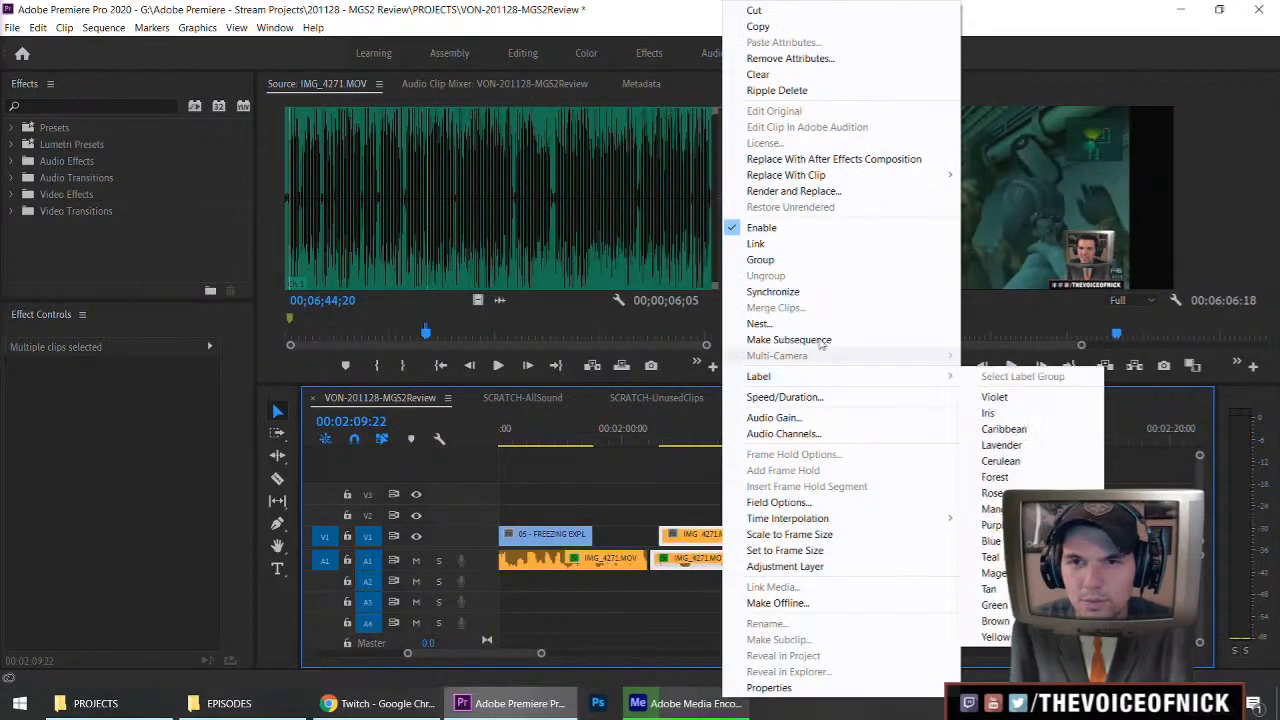
left_click(780, 243)
left_click(787, 494)
key("ctrl+s")
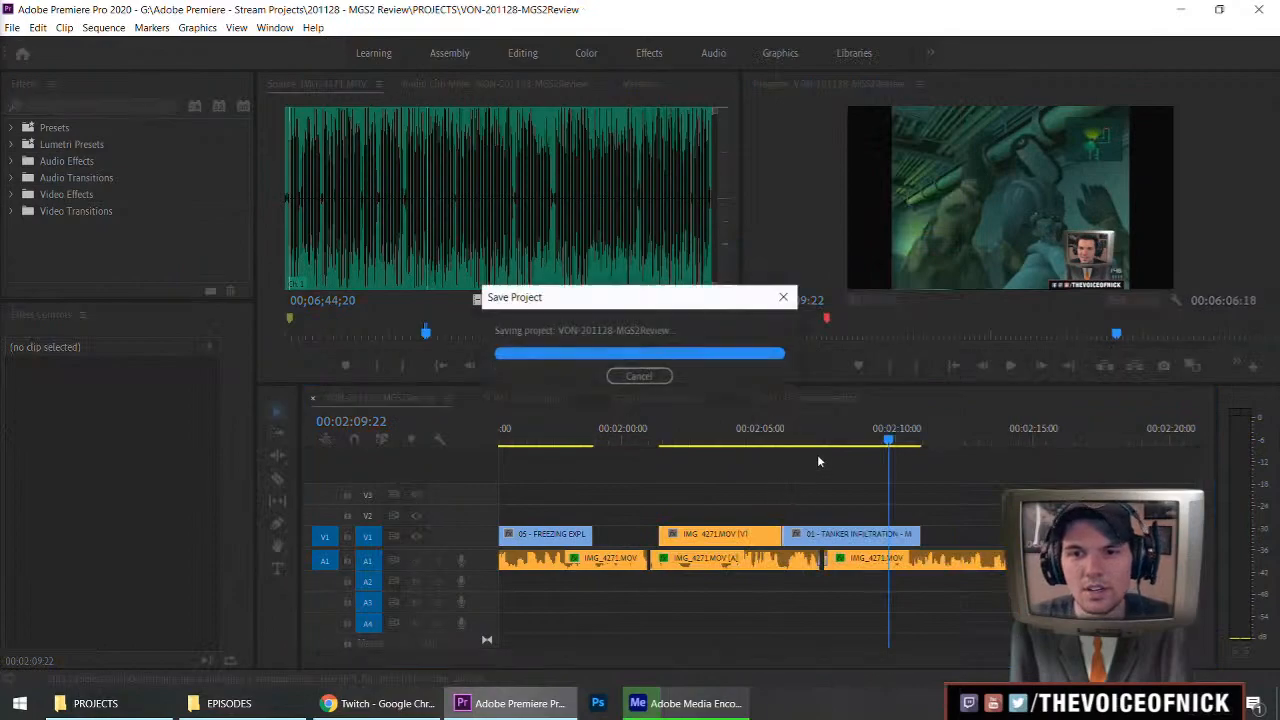
Load the V1 TANKER INFILTRATION clip in the Source Monitor and mark a 00:00:03:05 section from about 00:57:13 to 00:57:16.
double_click(860, 534)
key("space")
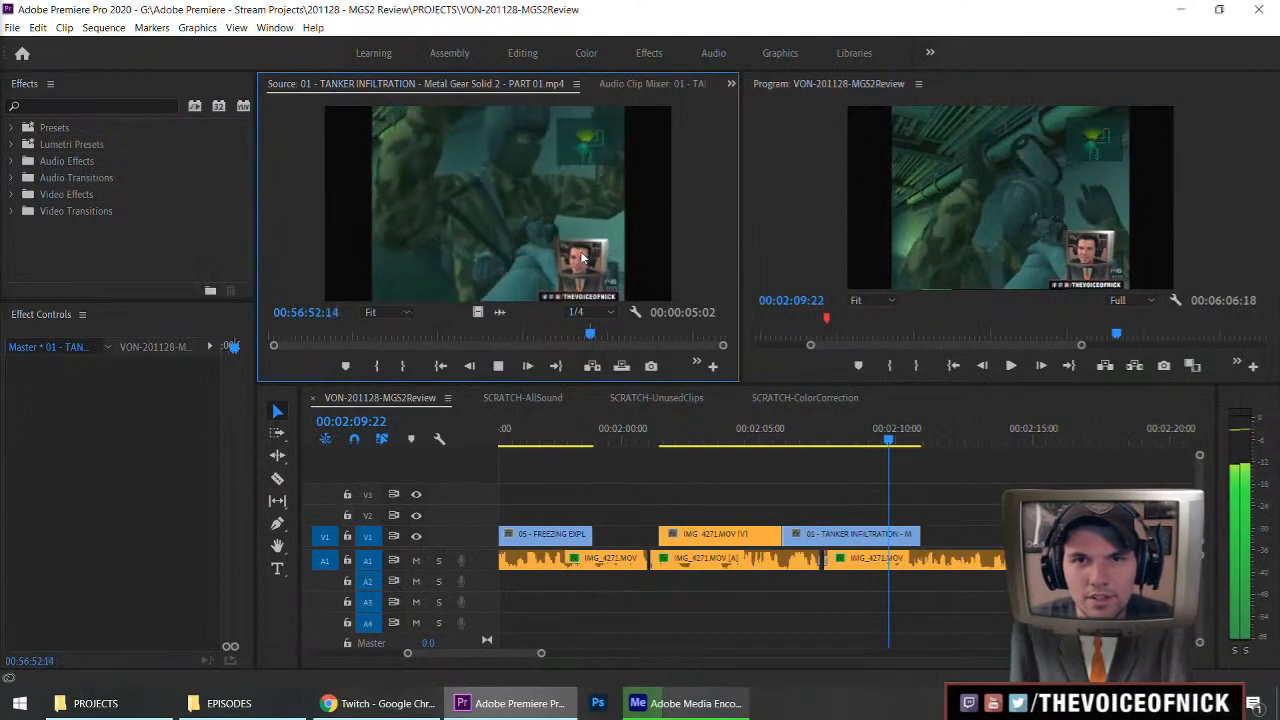
key("l")
key("l")
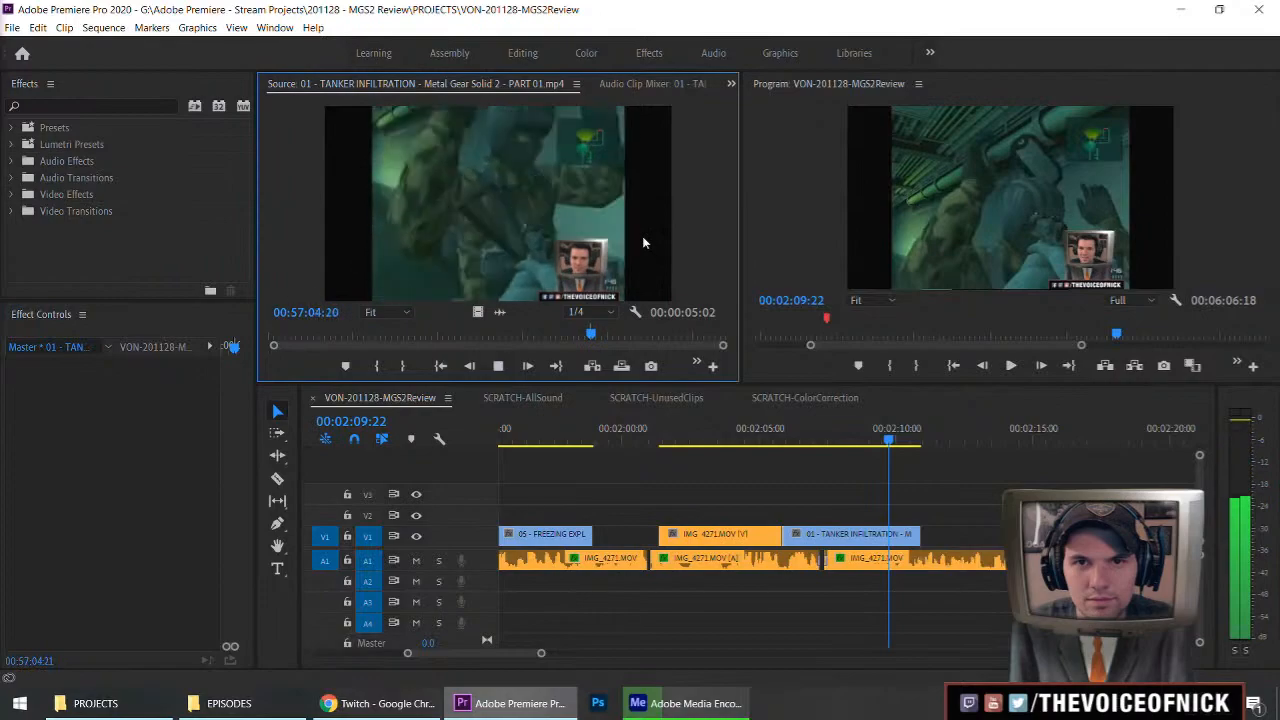
key("j")
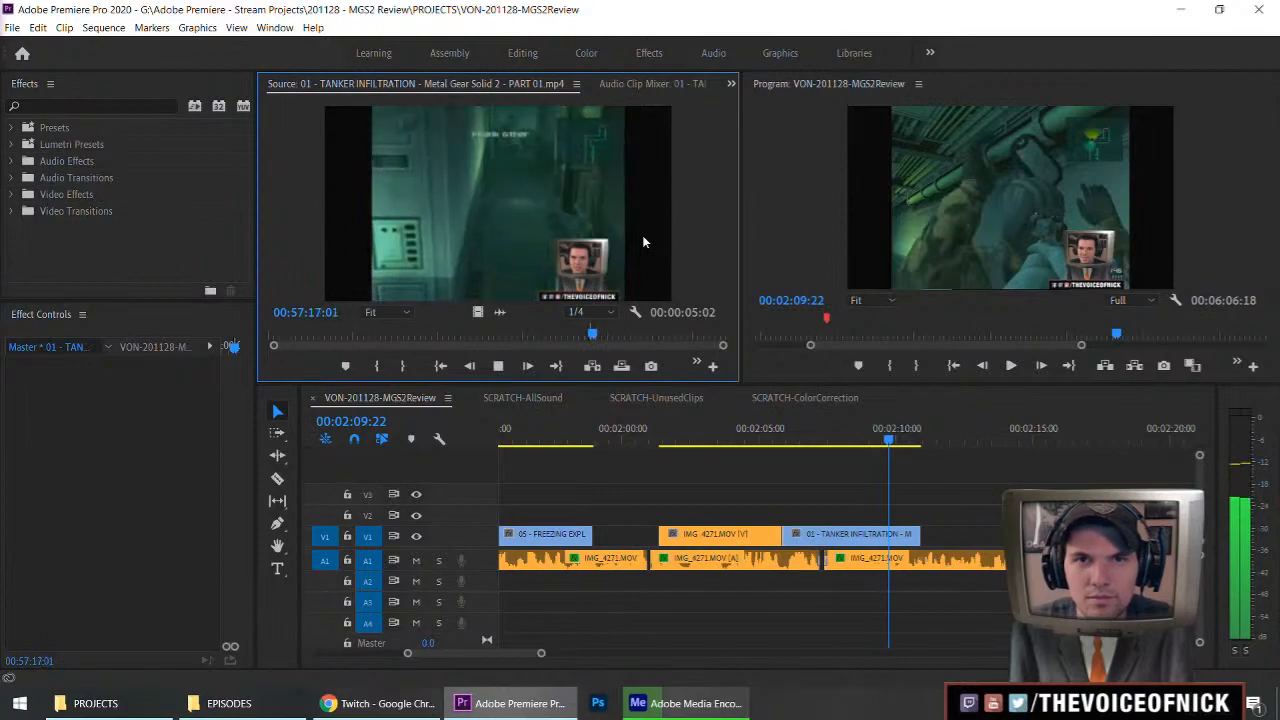
key("j")
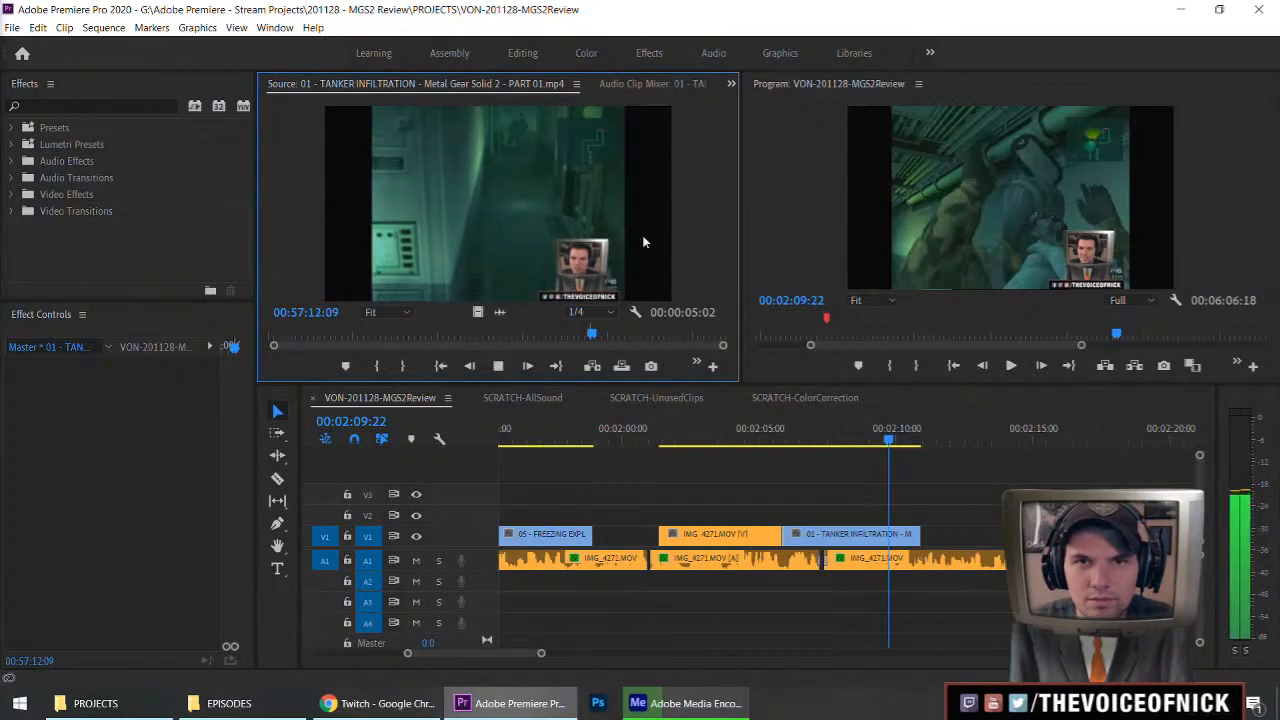
key("i")
key("l")
key("i")
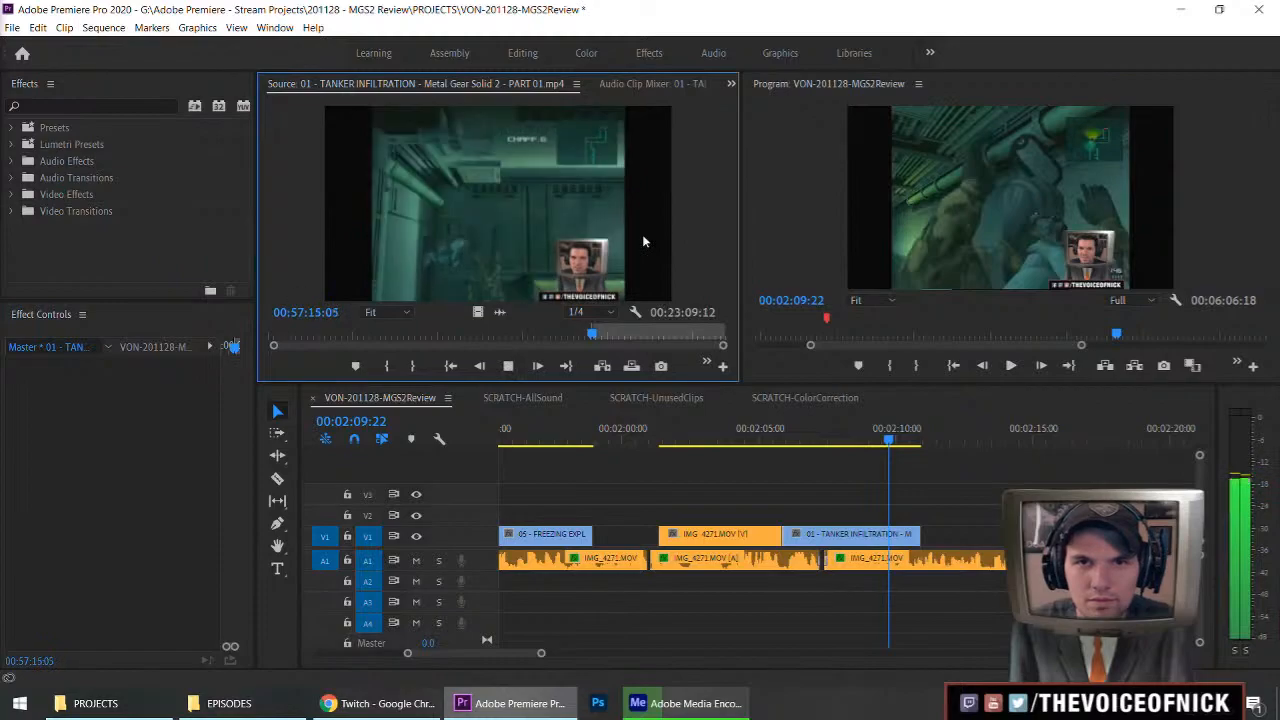
key("o")
key("k")
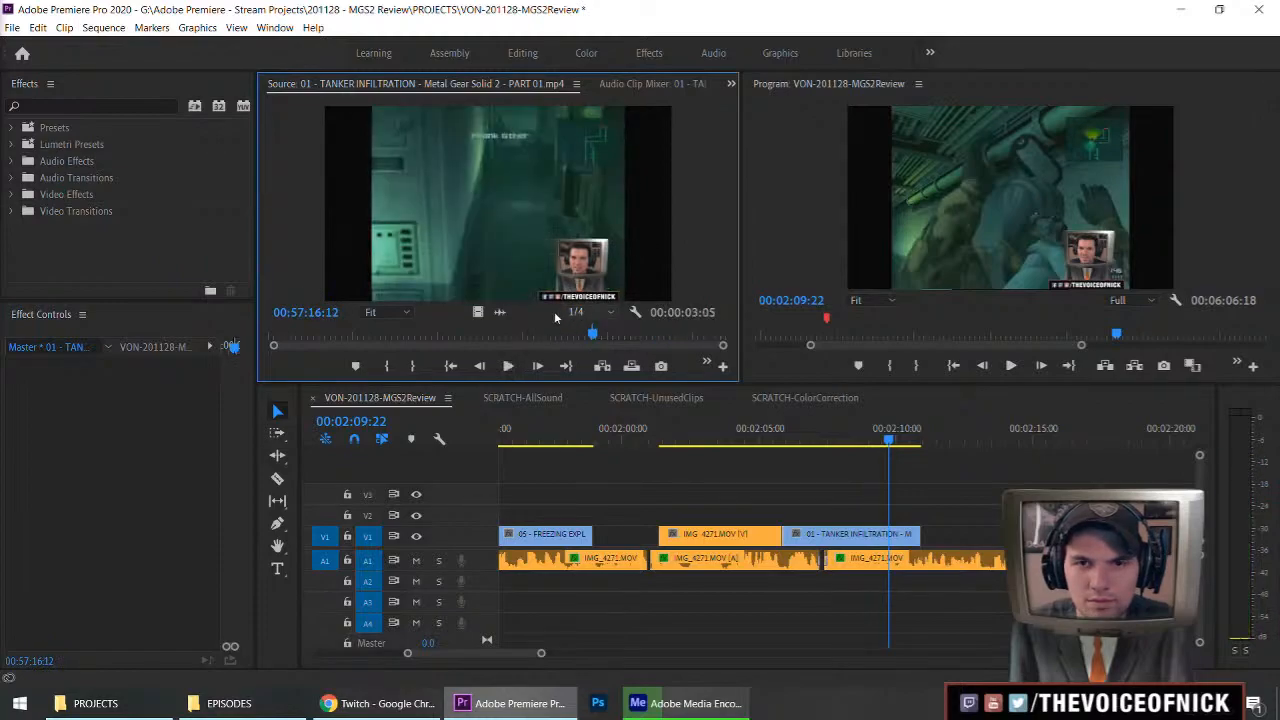
Add only the video of the marked section to V1 directly after the existing TANKER INFILTRATION clip, and save the project.
left_click_drag(478, 312, 928, 540)
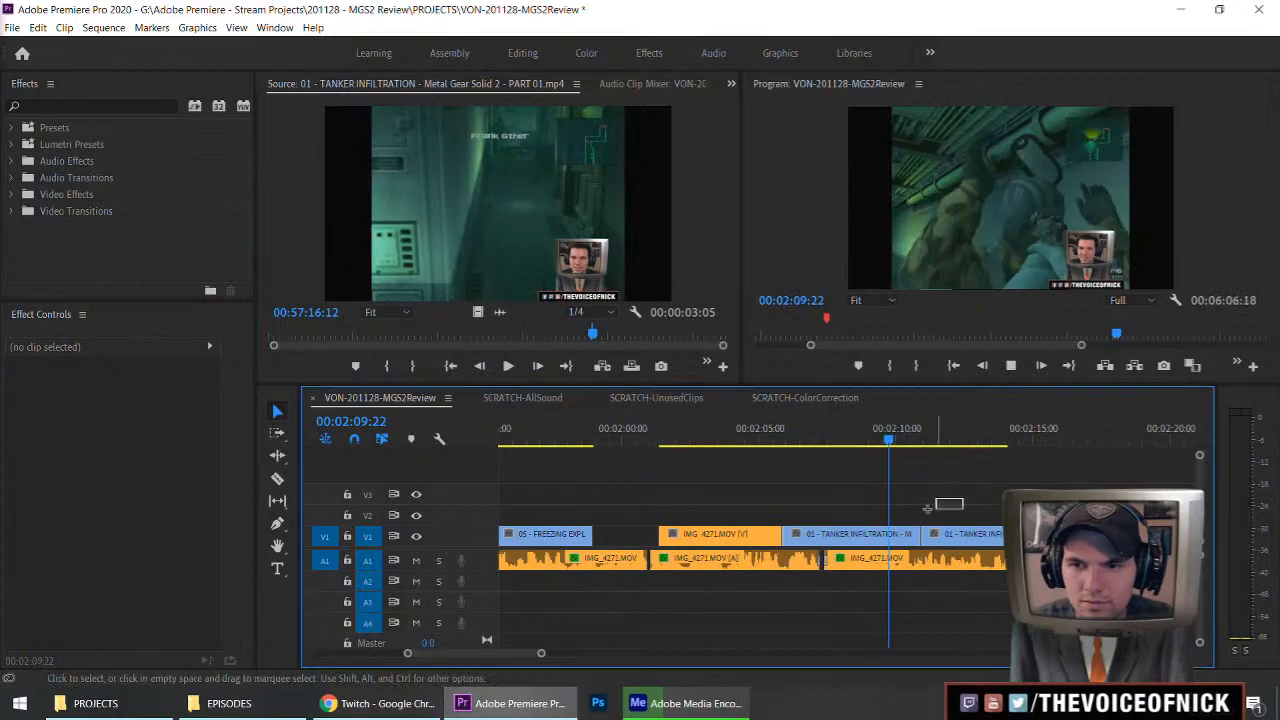
key("space")
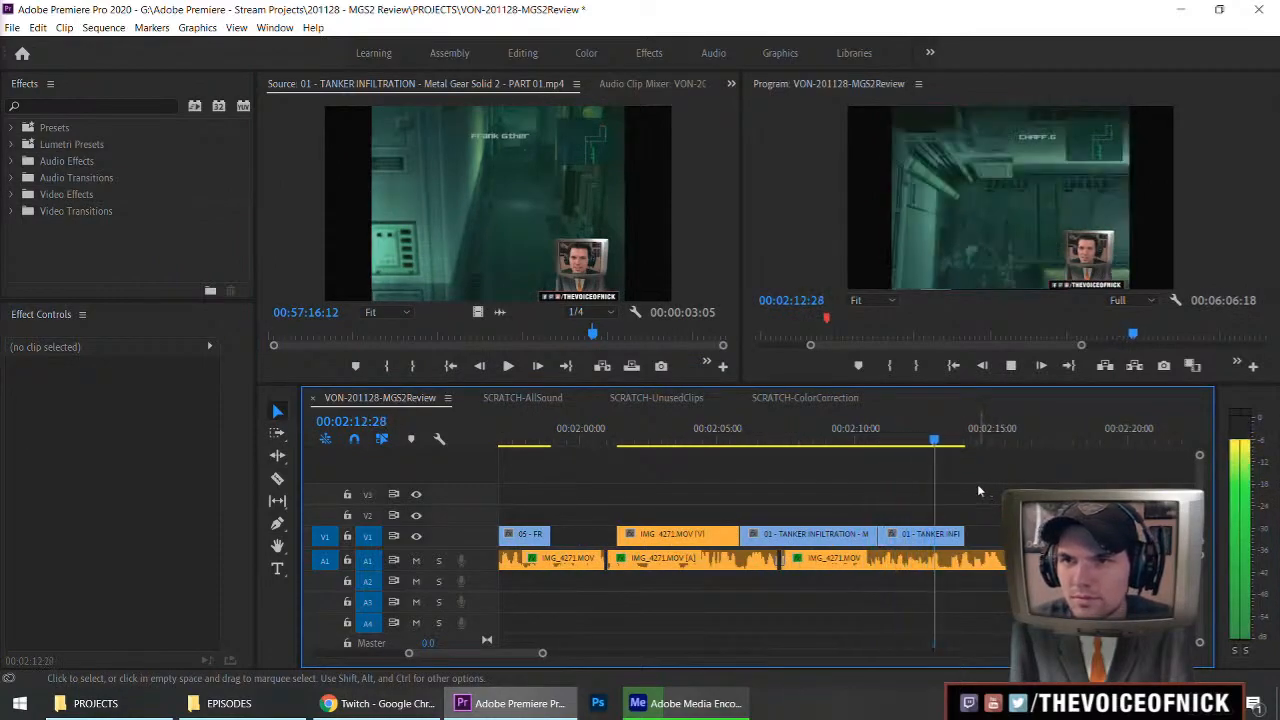
key("space")
scroll(980, 492, "up", 4)
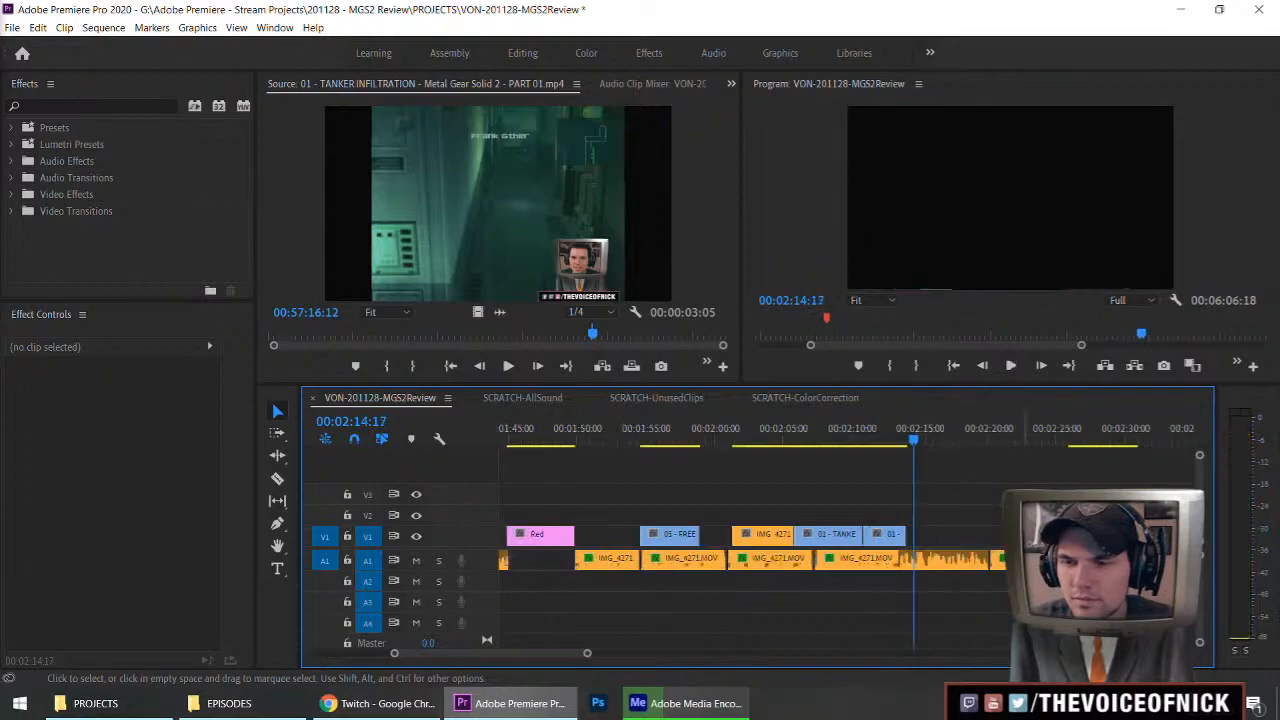
scroll(986, 497, "down", 5)
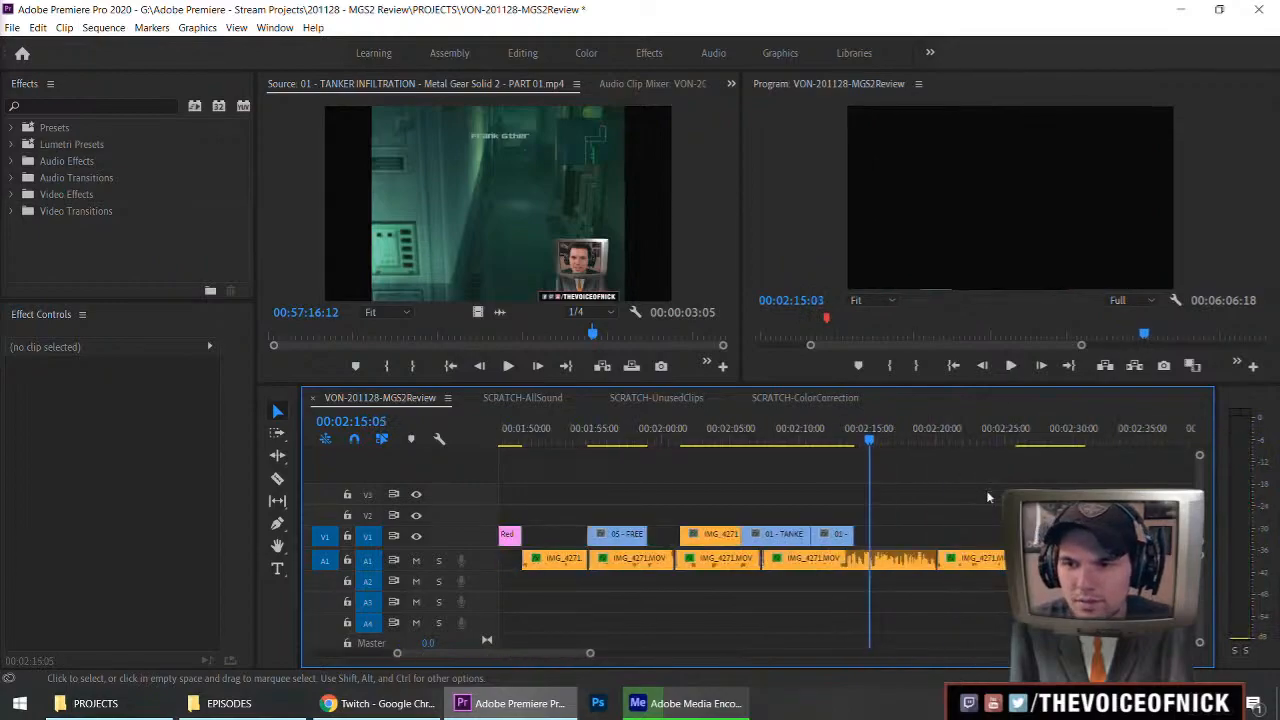
left_click(840, 432)
left_click_drag(843, 432, 838, 432)
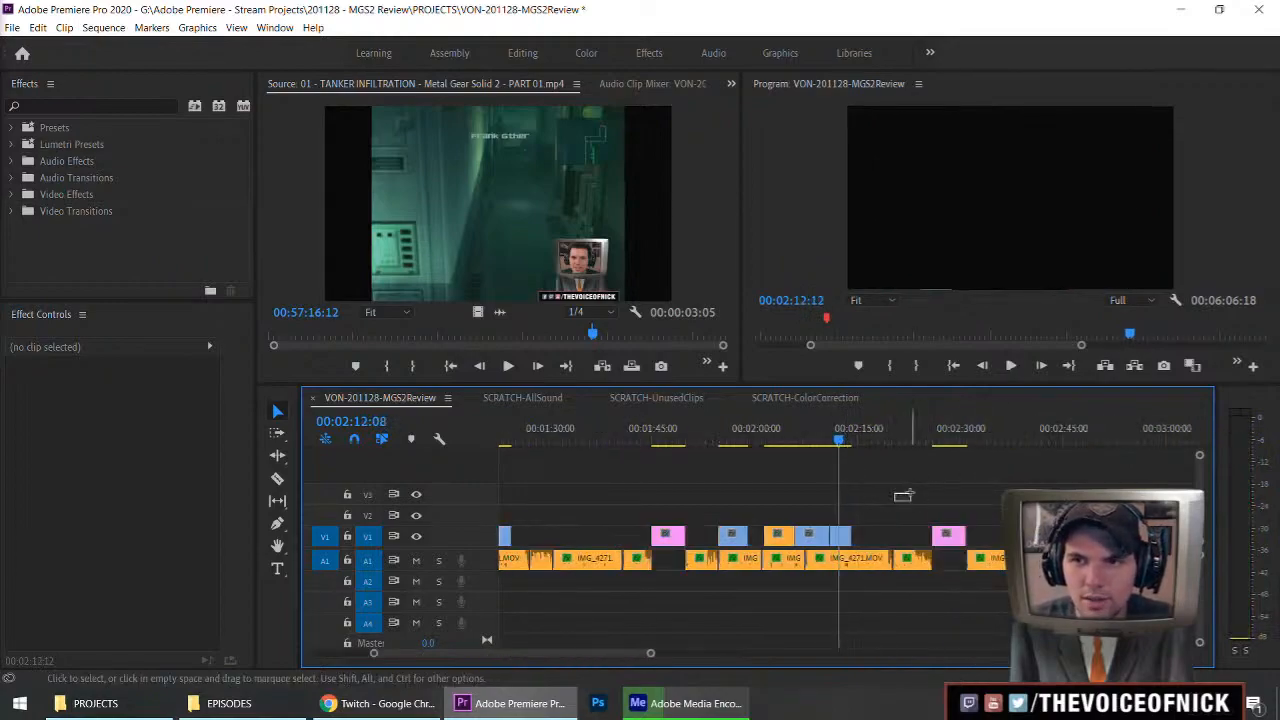
key("ctrl+s")
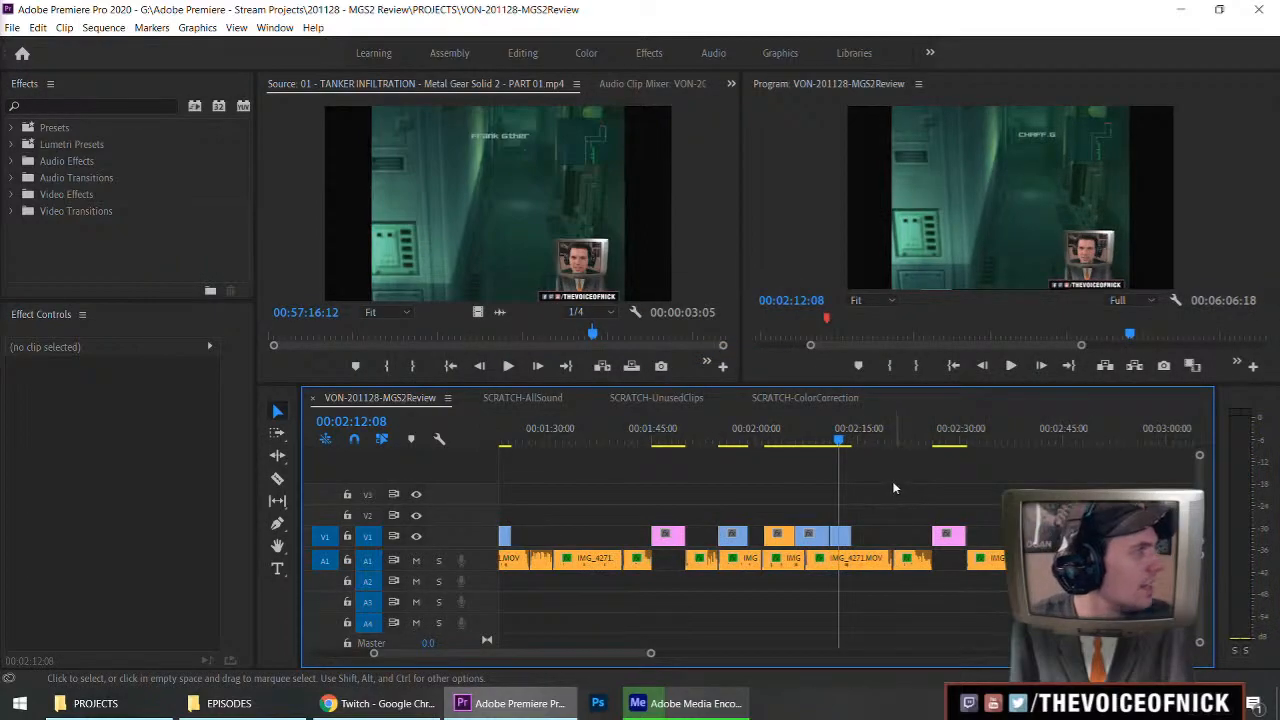
Open the GENERAL TO-DO marker at 00:00:01:11 and add the comment line "- Download Twitch clips of the game".
key("Home")
double_click(509, 417)
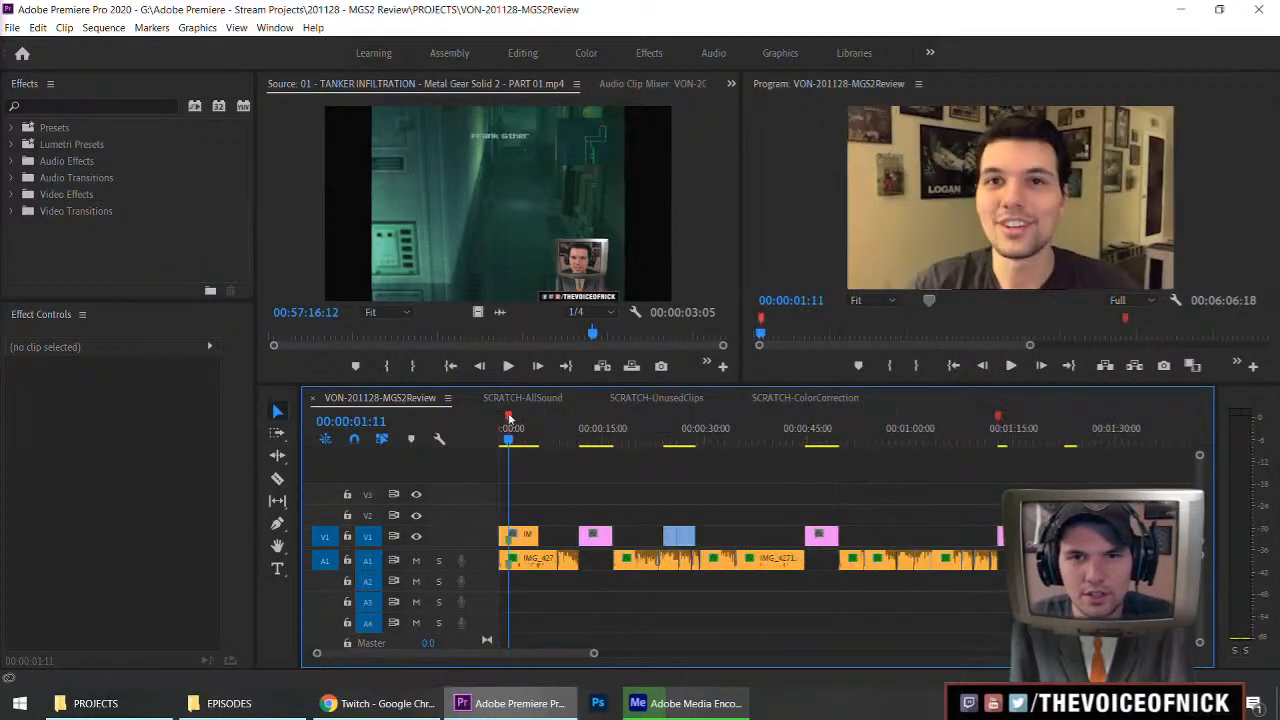
left_click(642, 160)
type("- ")
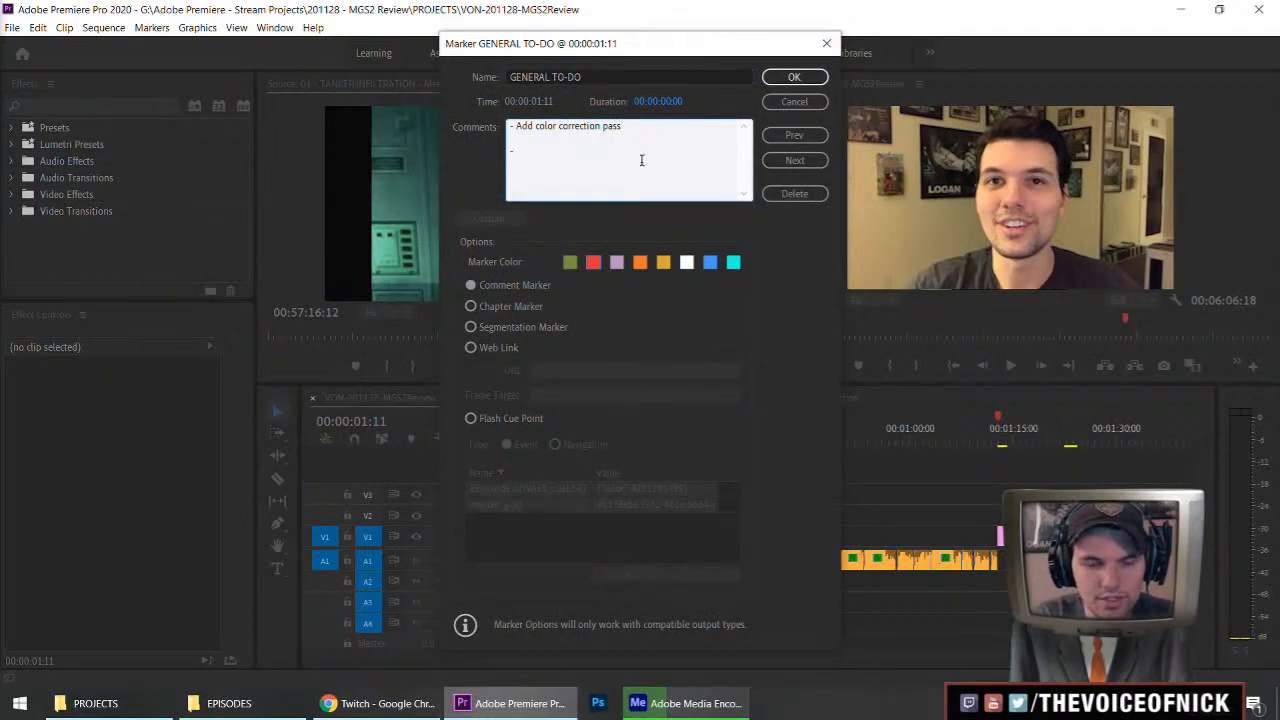
type("Download Twit")
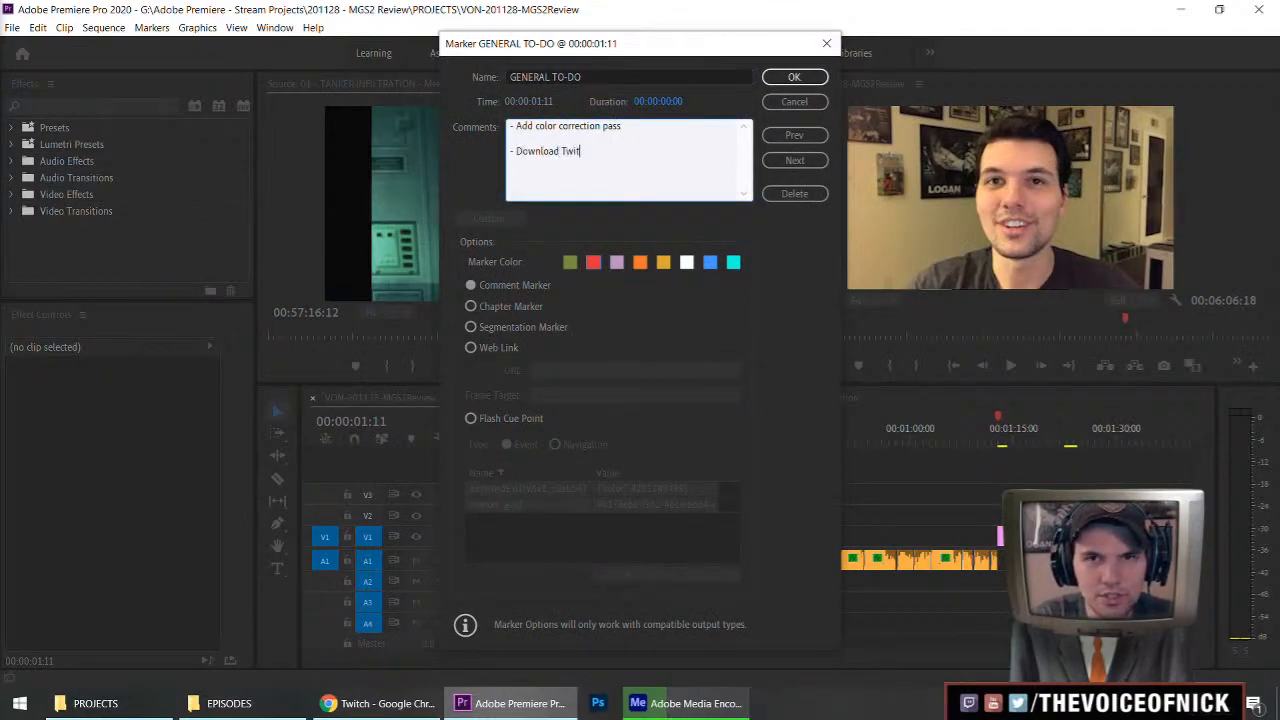
type("ch clips of the game")
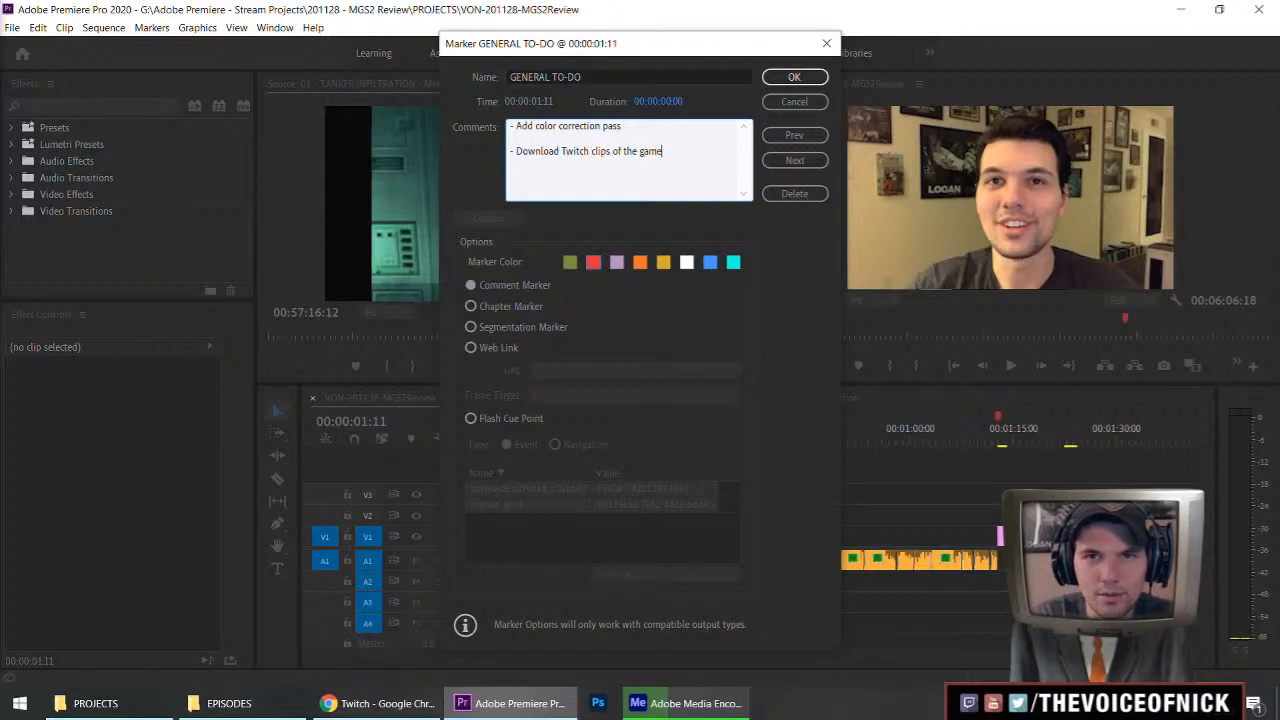
Cut the Twitch clips line from the marker comments and add the heading "======= Edit Lock" above "- Add color correction pass".
key("Up")
key("BackSpace")
left_click_drag(663, 139, 449, 149)
key("ctrl+c")
key("BackSpace")
left_click(509, 127)
key("Return")
key("Up")
type("======")
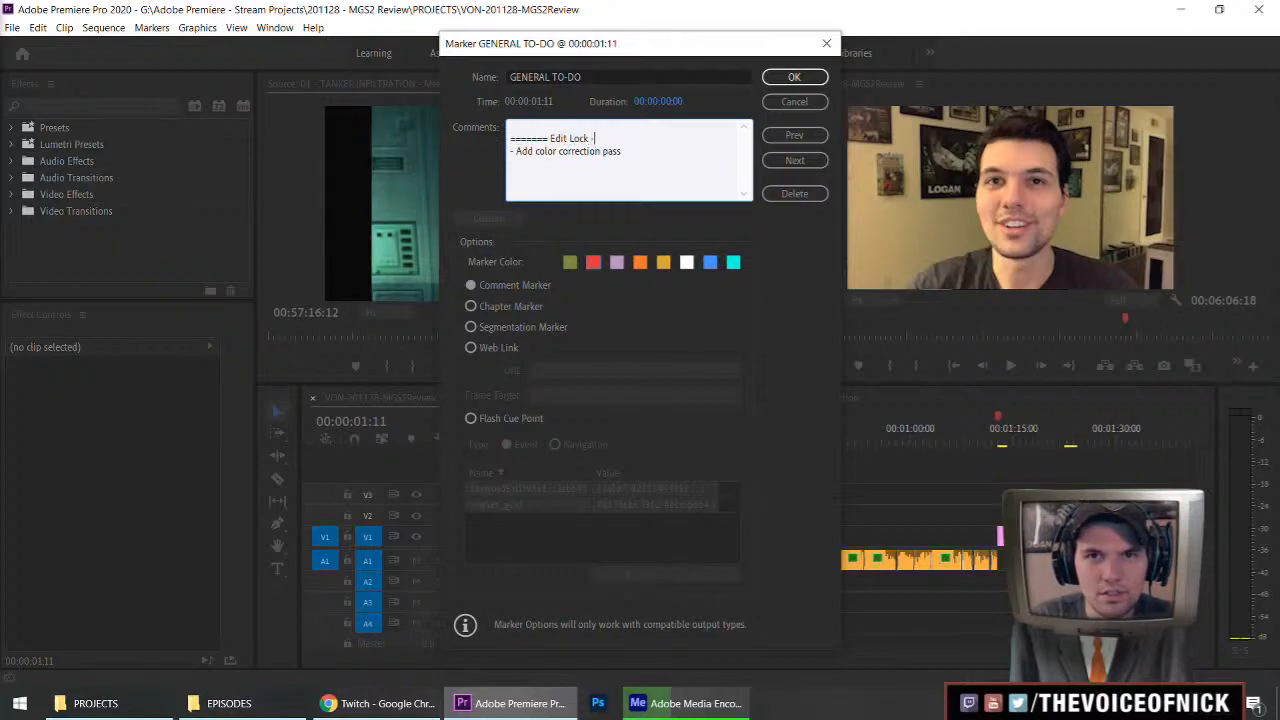
Paste the "- Download Twitch clips of the game" line above the Edit Lock heading, separated by a blank line.
key("Return")
key("Up")
key("ctrl+v")
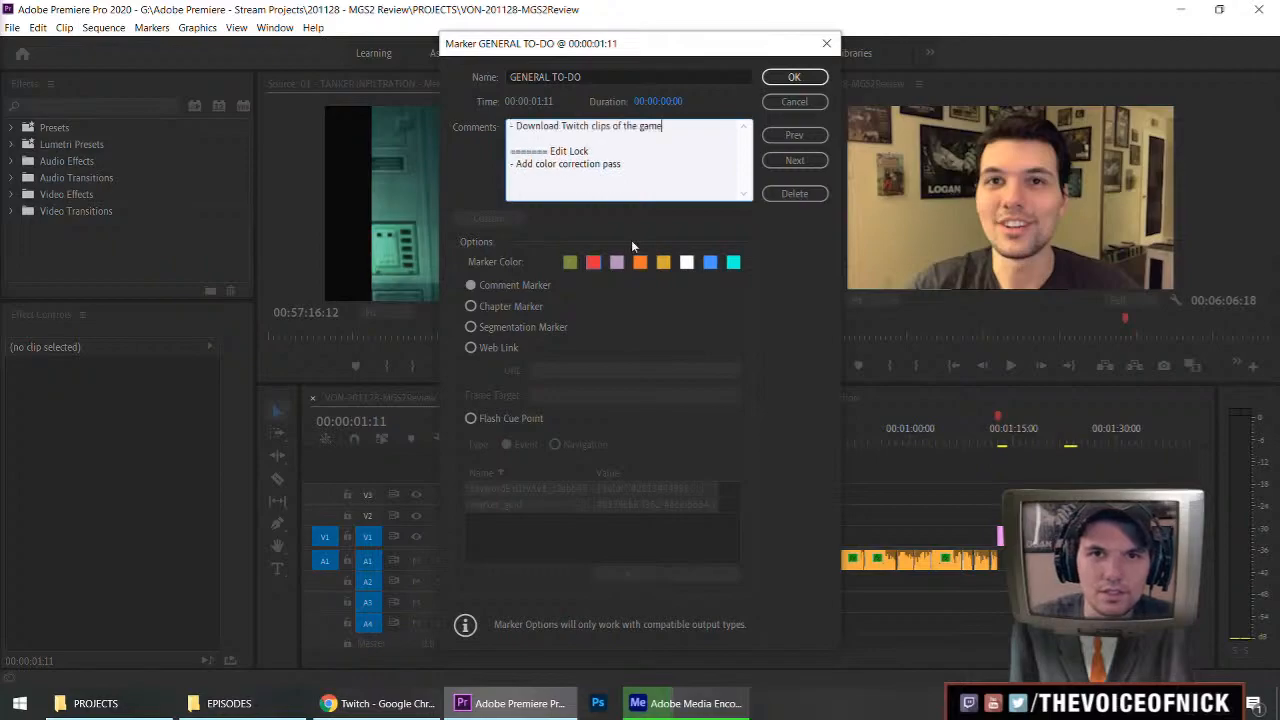
Complete the heading as "======= Edit Lock =======" by copying its leading equals signs, and confirm the marker changes.
left_click_drag(551, 153, 489, 152)
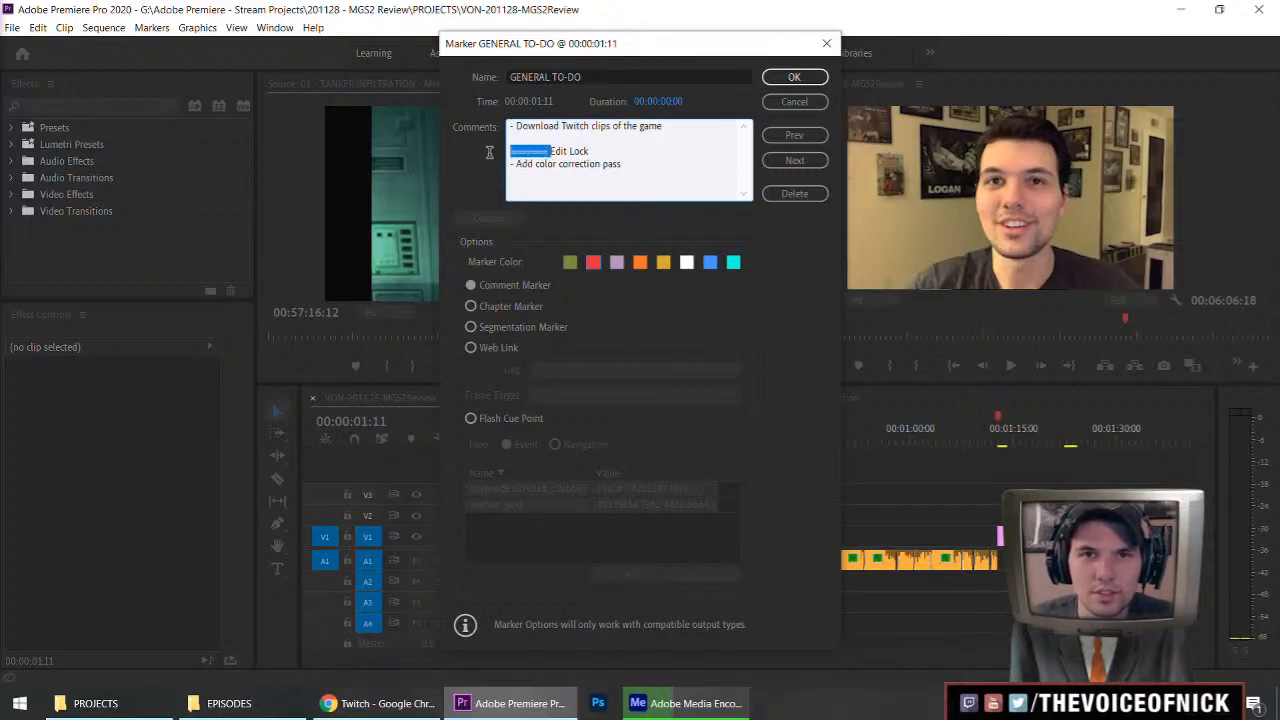
key("ctrl+c")
left_click(614, 152)
key("ctrl+v")
left_click(616, 140)
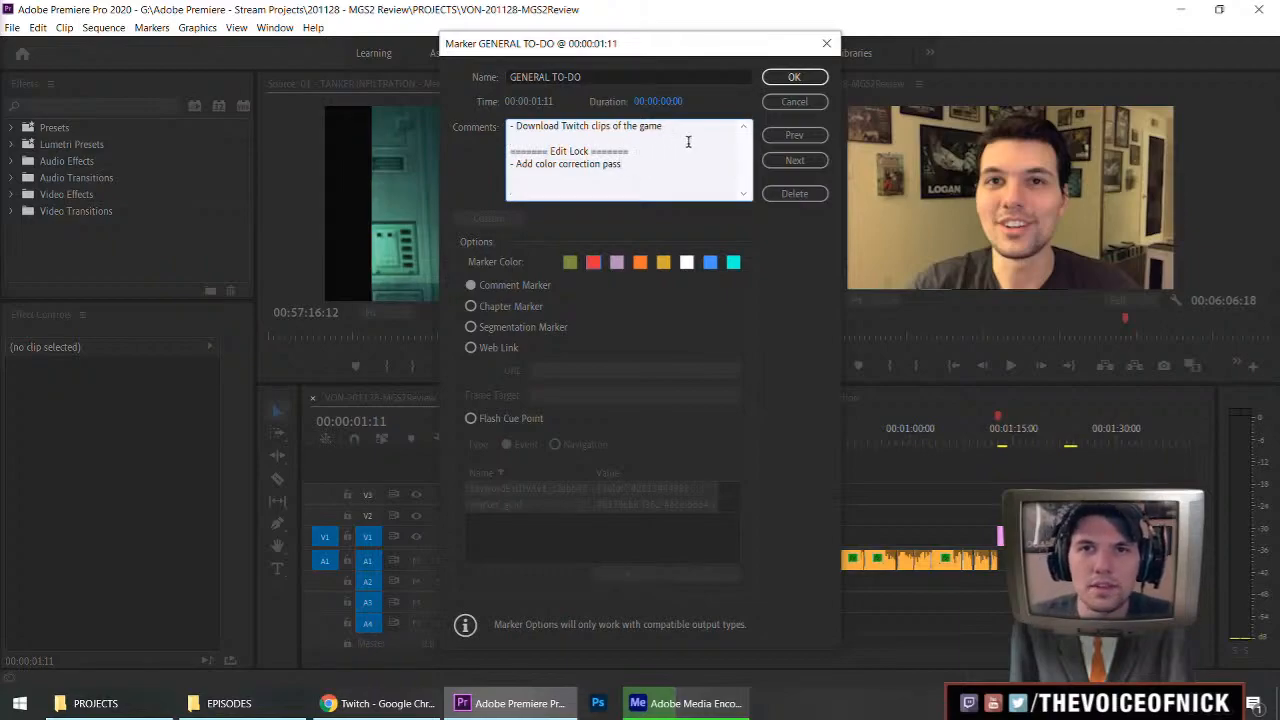
left_click(794, 77)
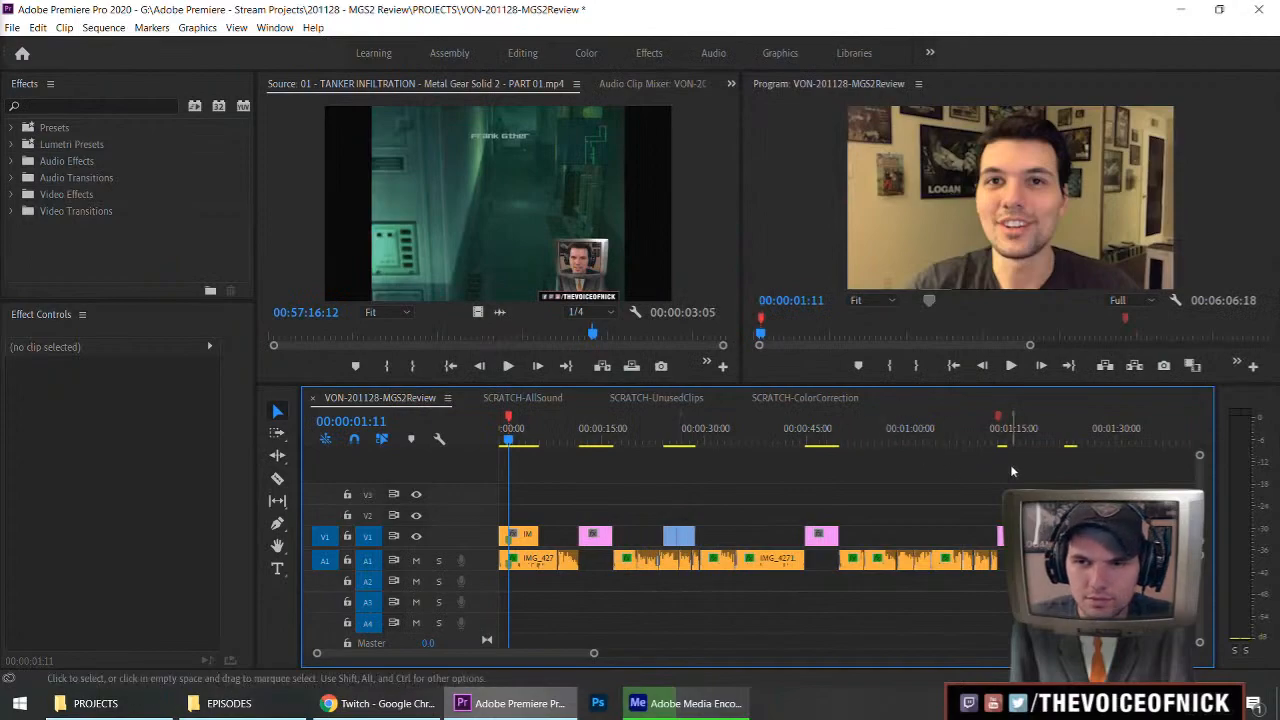
Save the project with the playhead at 00:00:28:07 and switch to the Twitch window in Chrome.
left_click(693, 438)
key("ctrl+s")
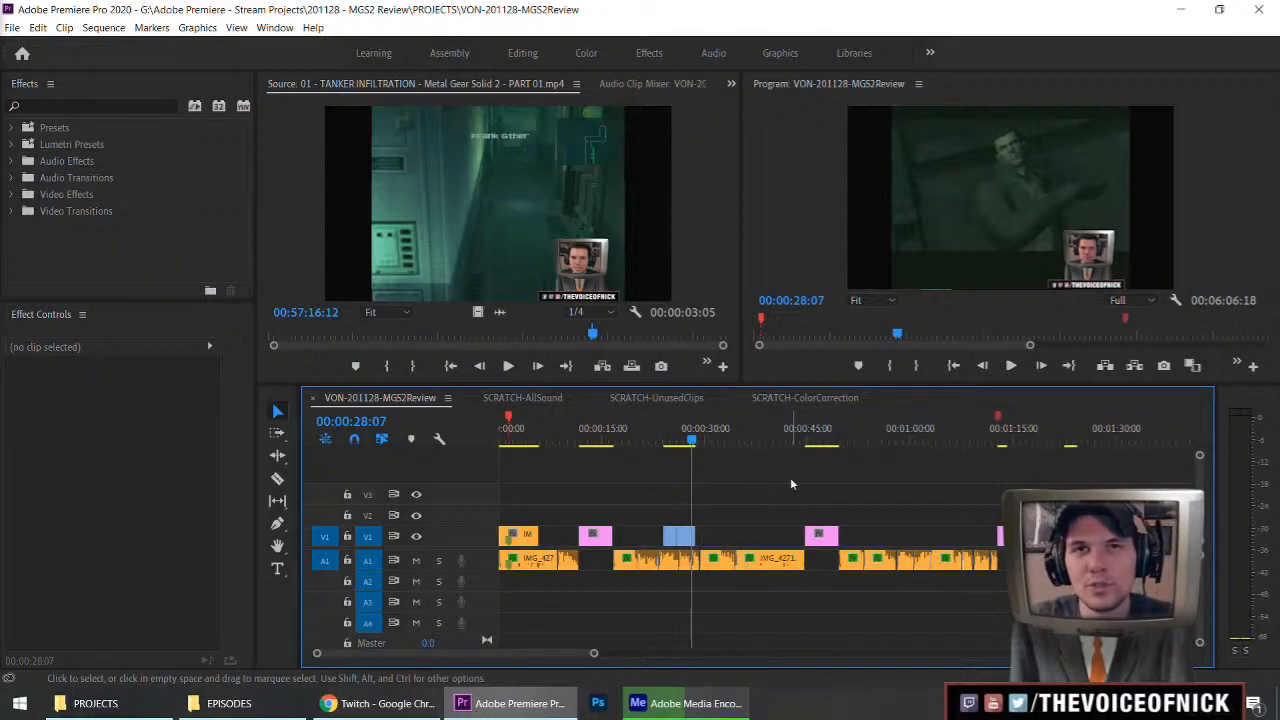
key("alt+Tab")
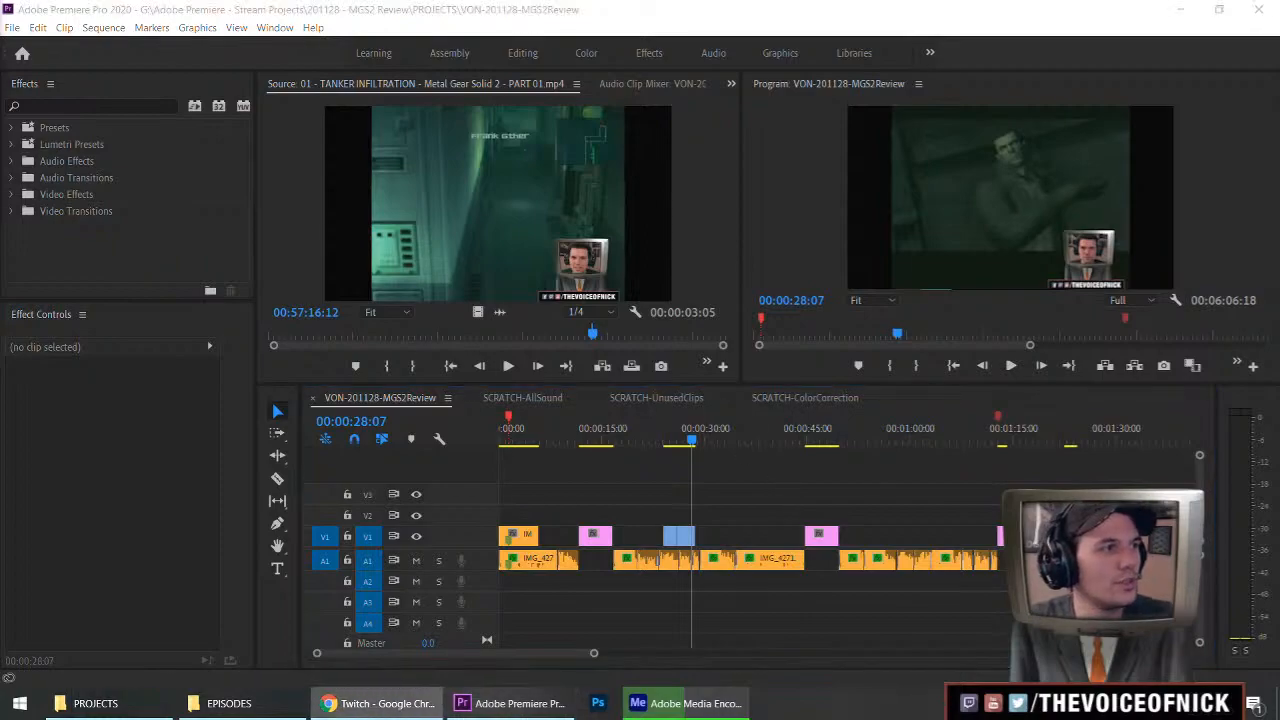